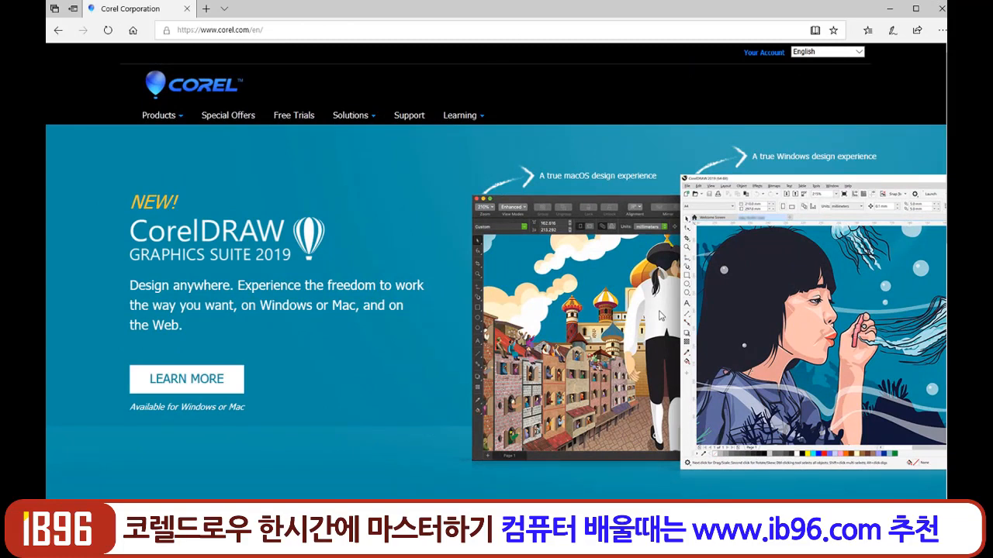
{"action": "left_click_drag", "start_coordinate": [249, 31], "coordinate": [216, 31]}
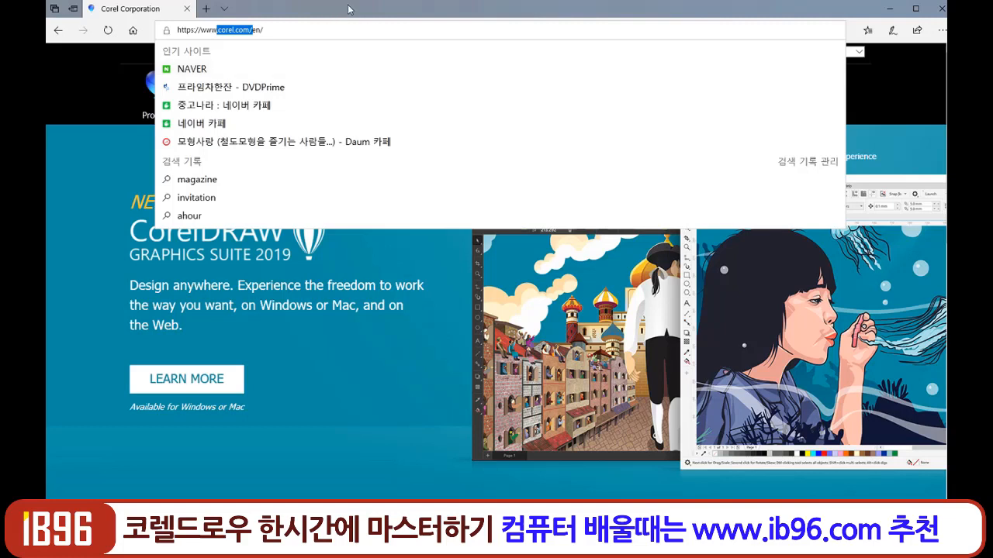
{"action": "left_click", "coordinate": [78, 109]}
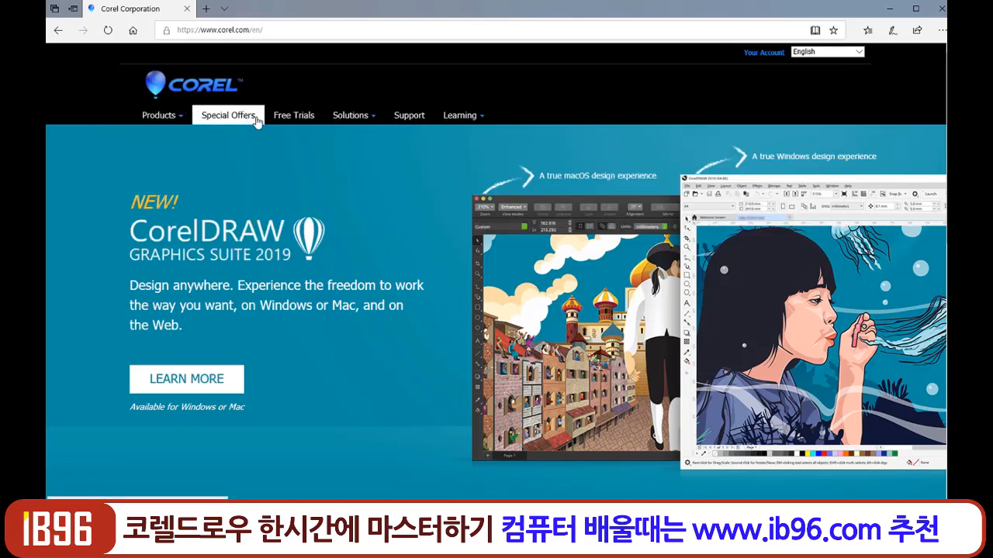
{"action": "left_click", "coordinate": [851, 53]}
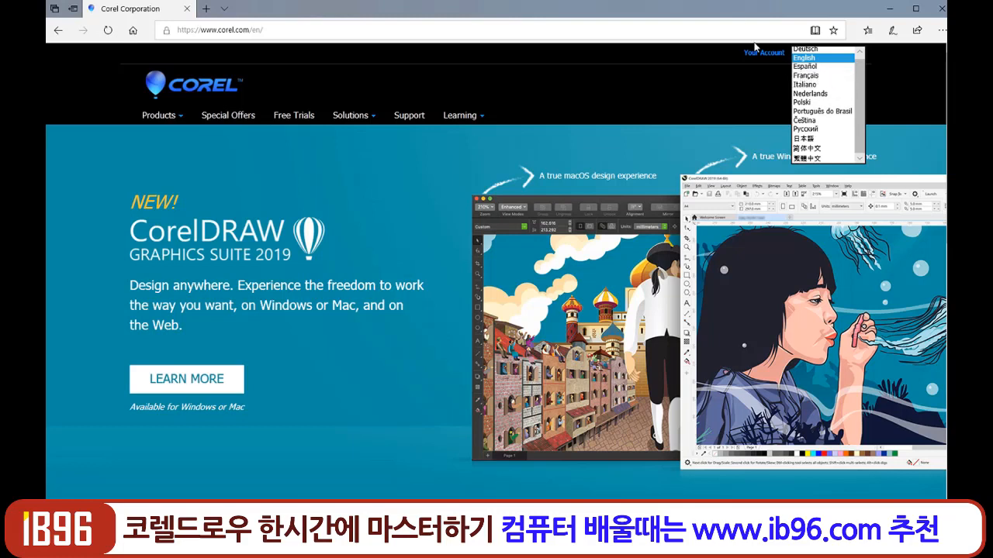
{"action": "left_click", "coordinate": [664, 68]}
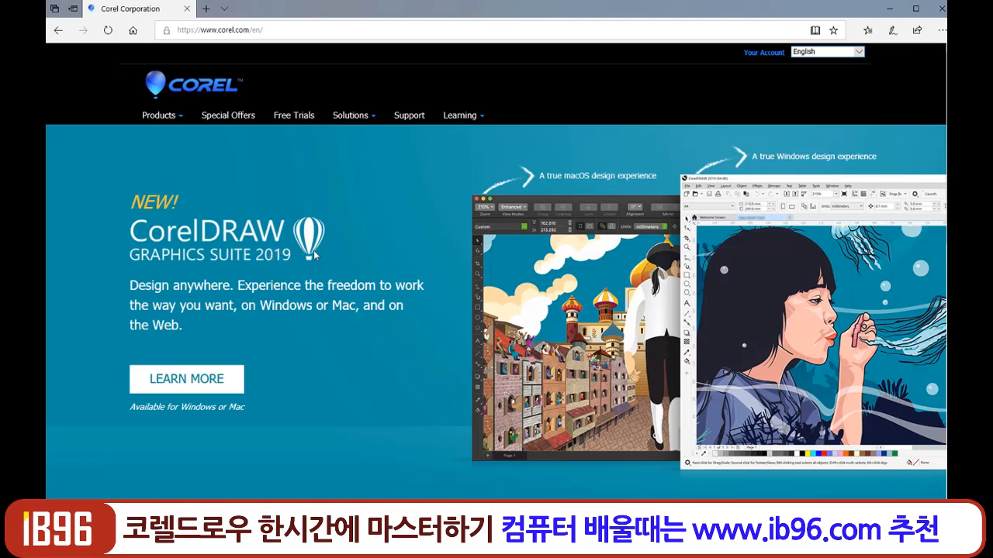
{"action": "mouse_move", "coordinate": [179, 120]}
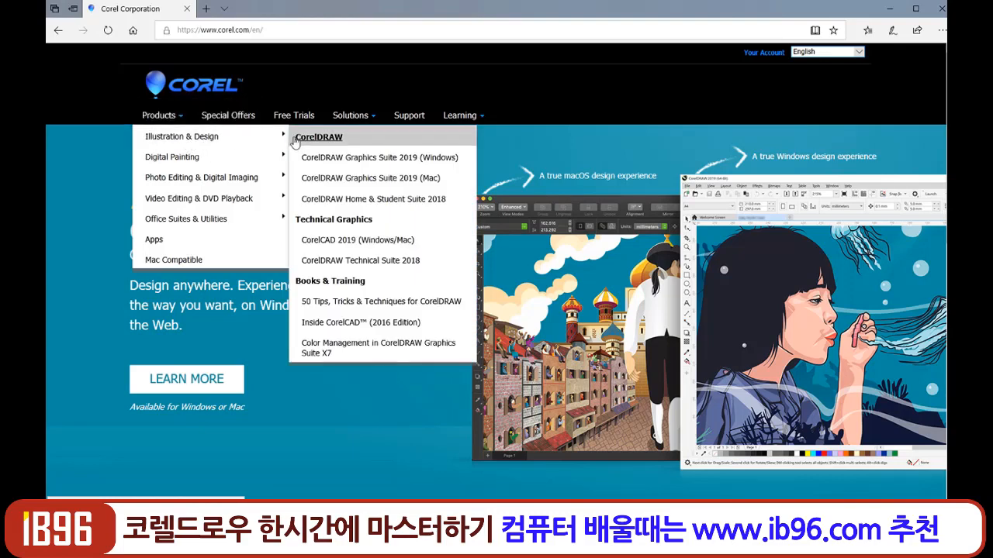
{"action": "mouse_move", "coordinate": [284, 198]}
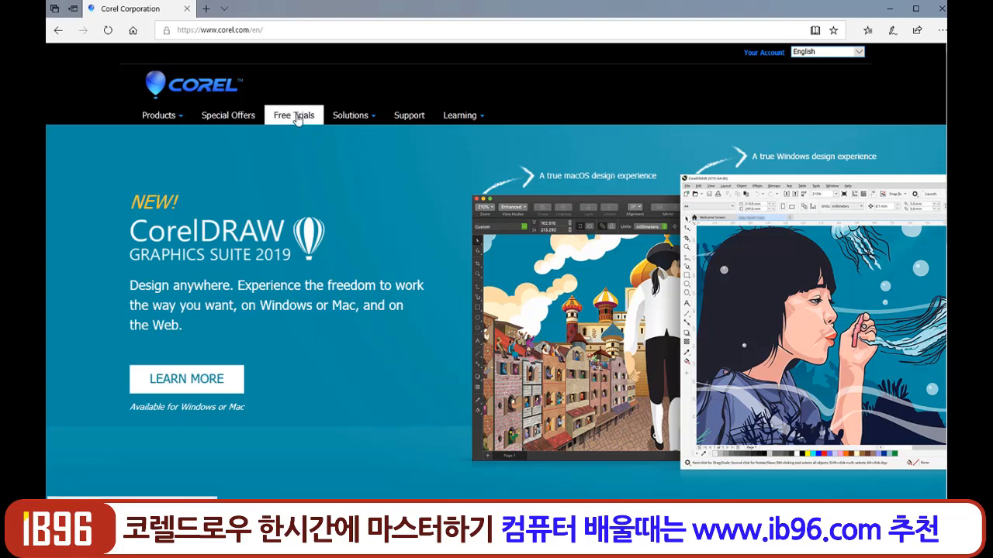
Open Corel's Free Trials page, request the CorelDRAW Graphics Suite 2019 (Windows) trial, and dismiss the installer download prompt.
{"action": "left_click", "coordinate": [296, 118]}
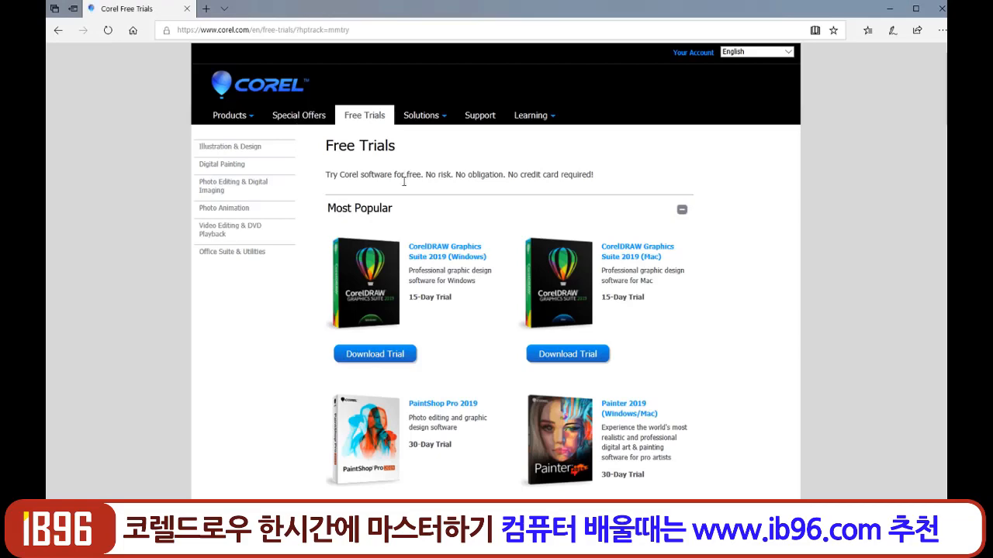
{"action": "scroll", "coordinate": [403, 207], "scroll_direction": "down", "scroll_amount": 3}
{"action": "scroll", "coordinate": [432, 184], "scroll_direction": "up", "scroll_amount": 1}
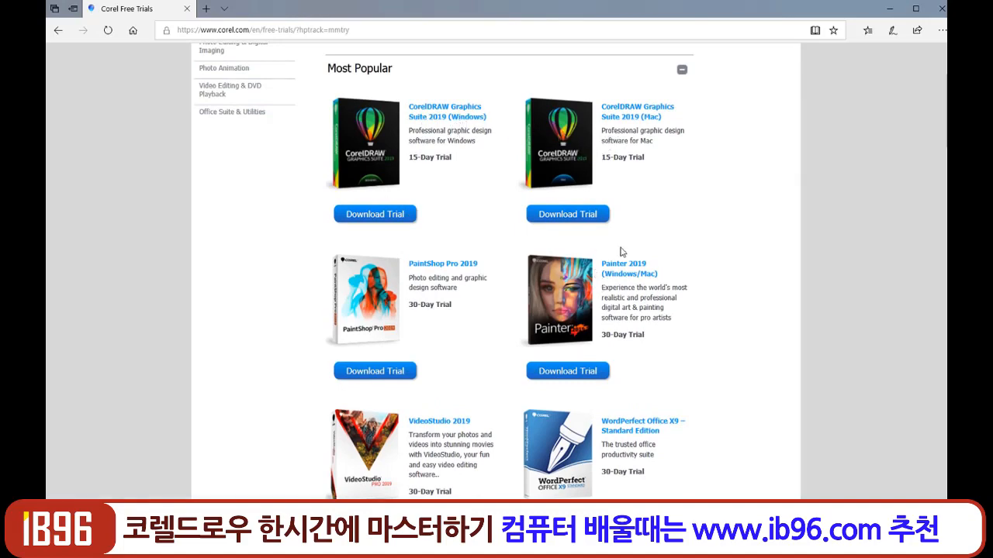
{"action": "scroll", "coordinate": [528, 269], "scroll_direction": "down", "scroll_amount": 5}
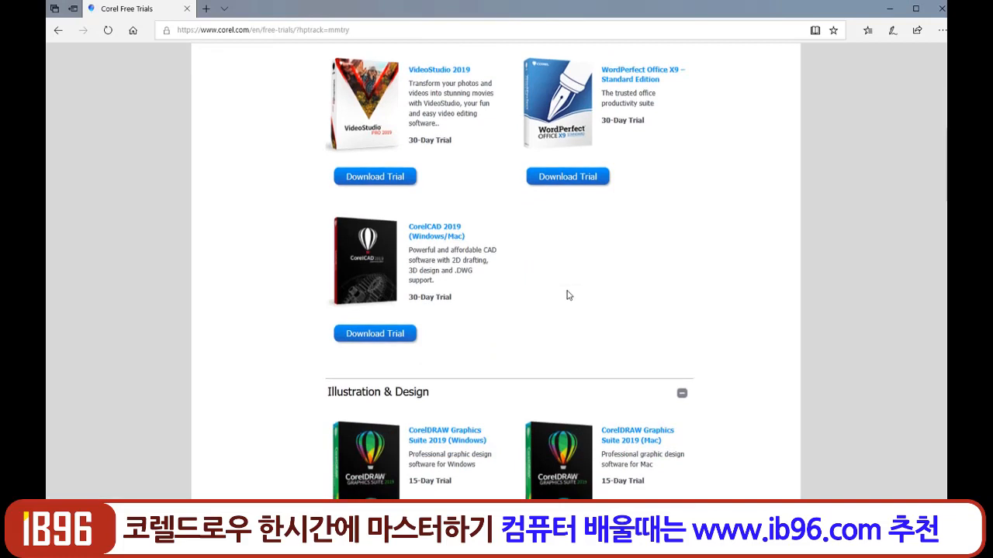
{"action": "scroll", "coordinate": [551, 288], "scroll_direction": "down", "scroll_amount": 1}
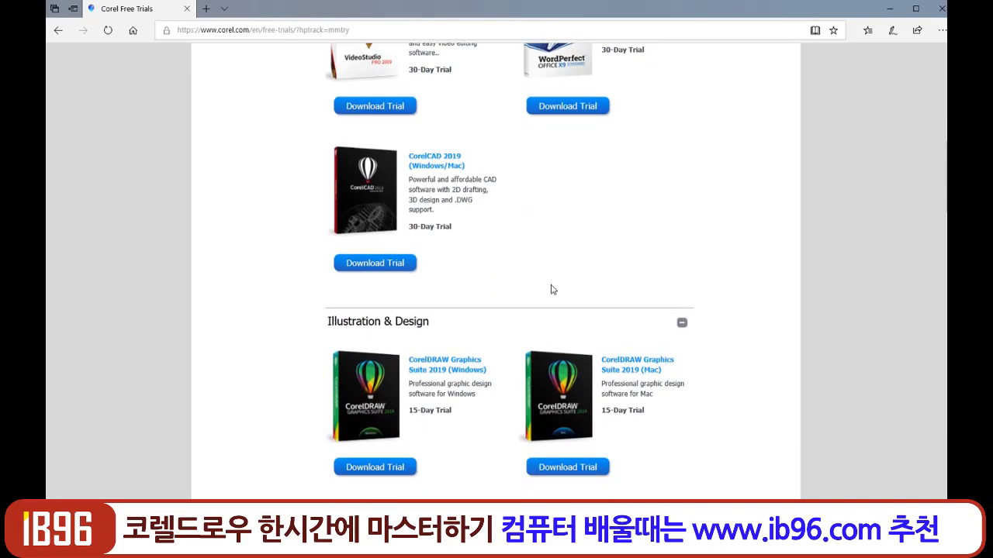
{"action": "scroll", "coordinate": [553, 289], "scroll_direction": "down", "scroll_amount": 2}
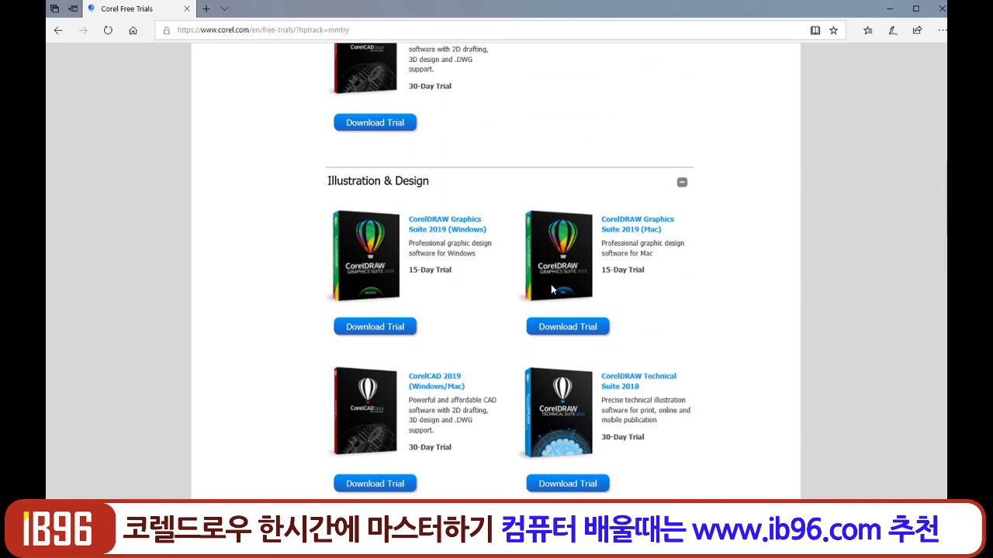
{"action": "scroll", "coordinate": [550, 284], "scroll_direction": "up", "scroll_amount": 8}
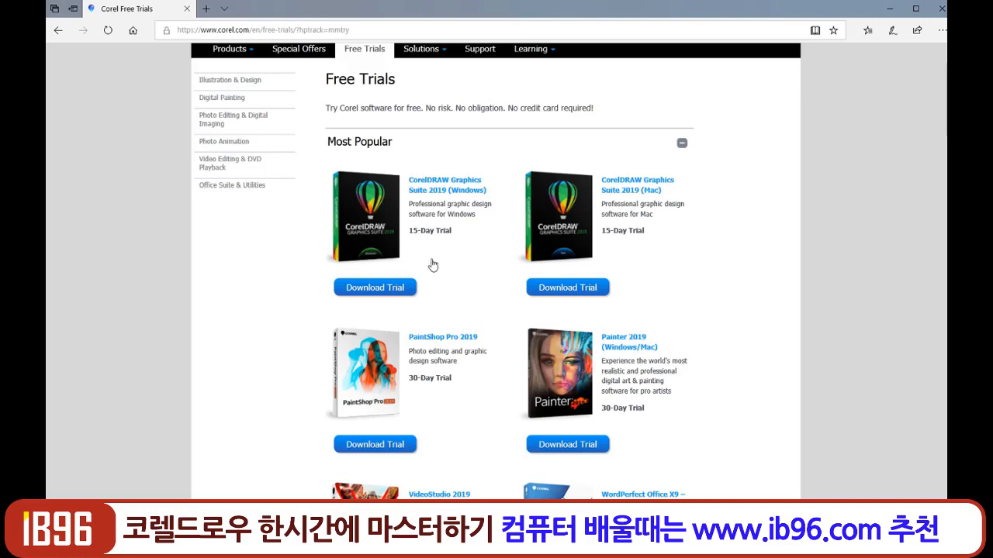
{"action": "left_click", "coordinate": [391, 292]}
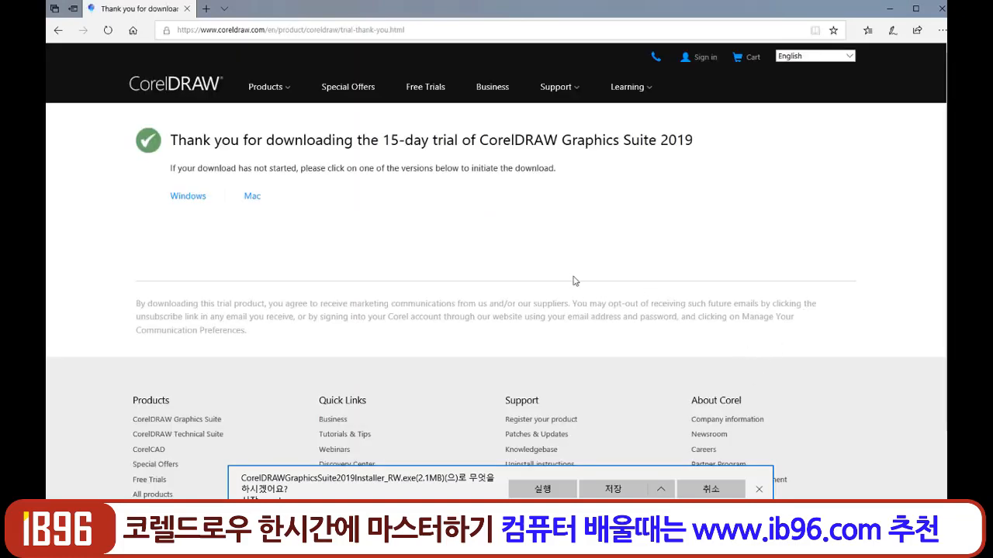
{"action": "left_click", "coordinate": [759, 489]}
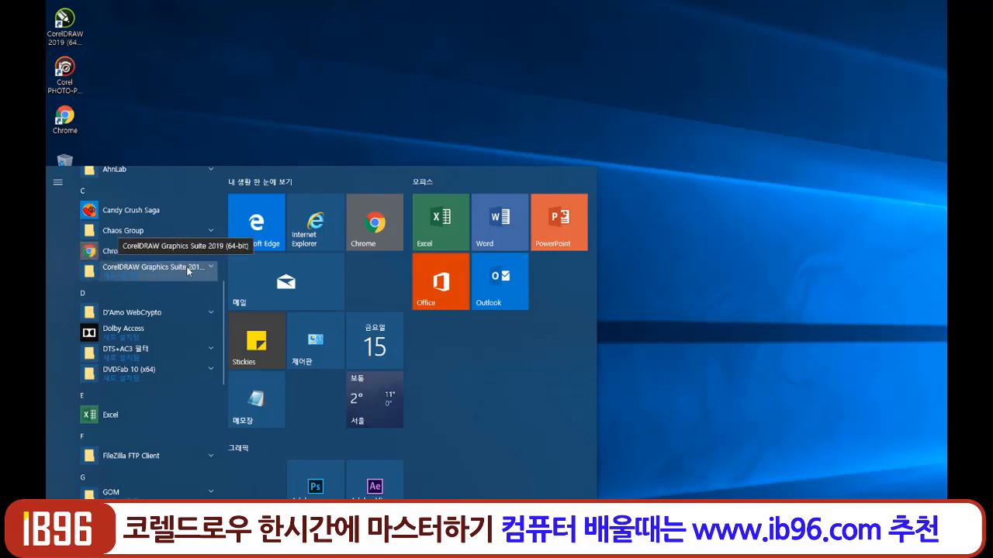
Launch CorelDRAW 2019 (64-bit) from the installed CorelDRAW Graphics Suite 2019 programs.
{"action": "left_click", "coordinate": [210, 267]}
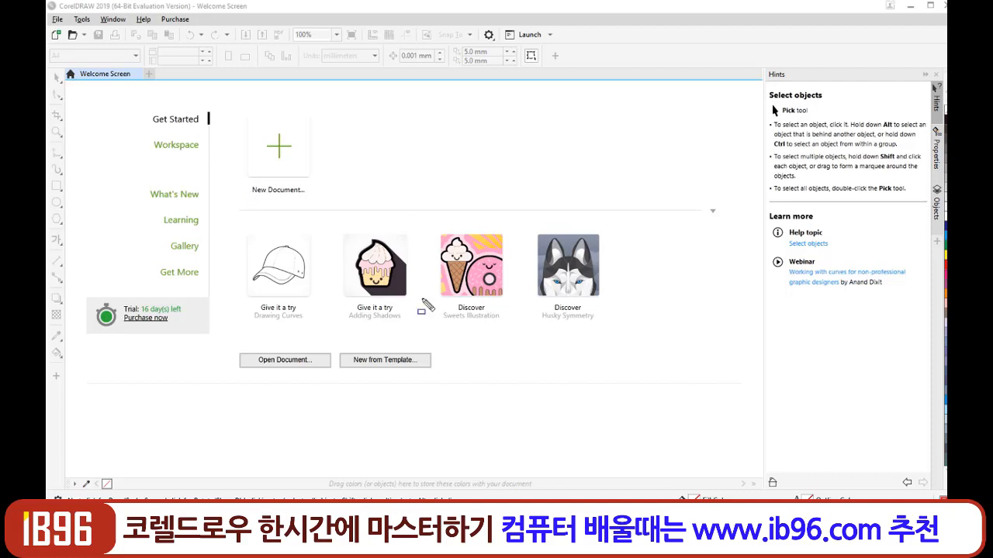
{"action": "left_click_drag", "start_coordinate": [138, 108], "coordinate": [211, 131]}
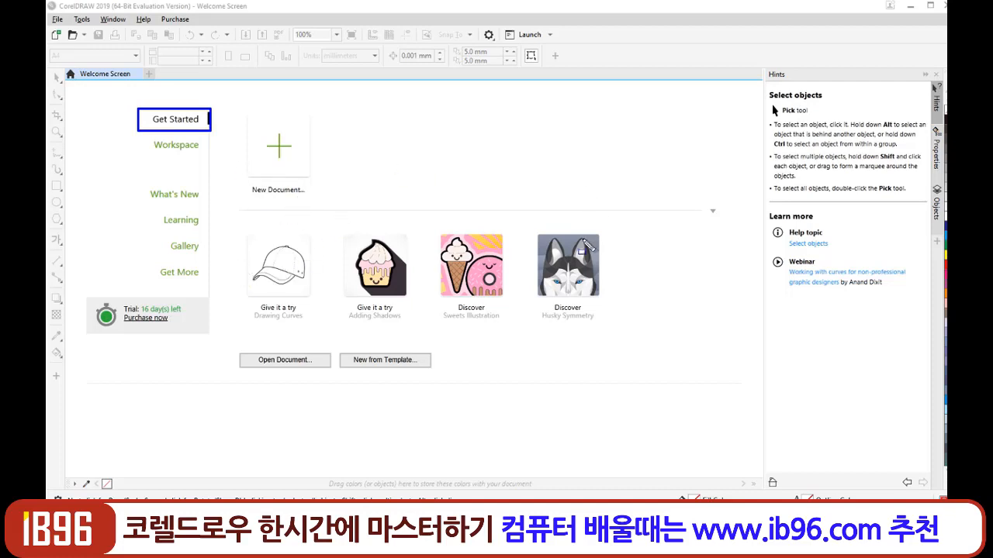
{"action": "left_click_drag", "start_coordinate": [236, 223], "coordinate": [318, 323]}
{"action": "left_click_drag", "start_coordinate": [256, 316], "coordinate": [297, 315]}
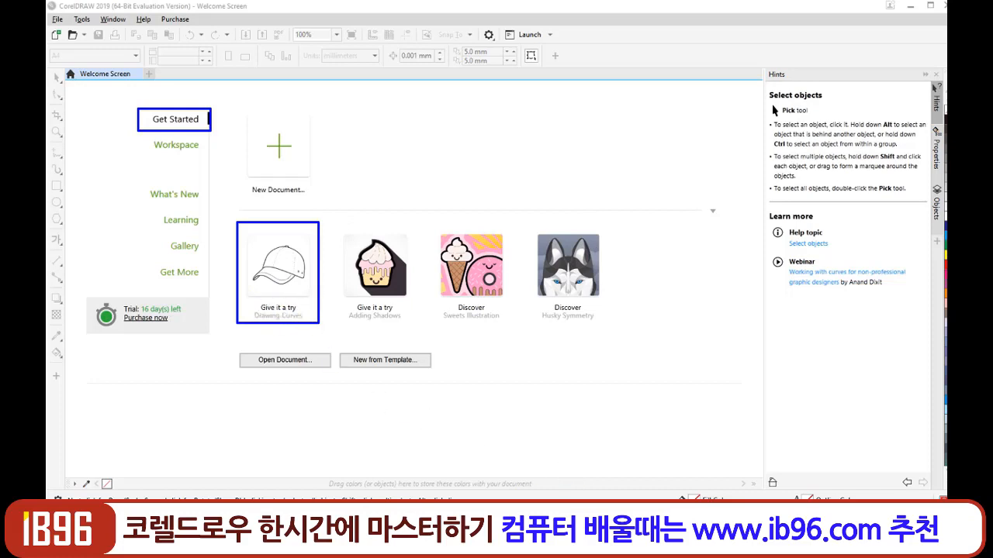
{"action": "key", "text": "Escape"}
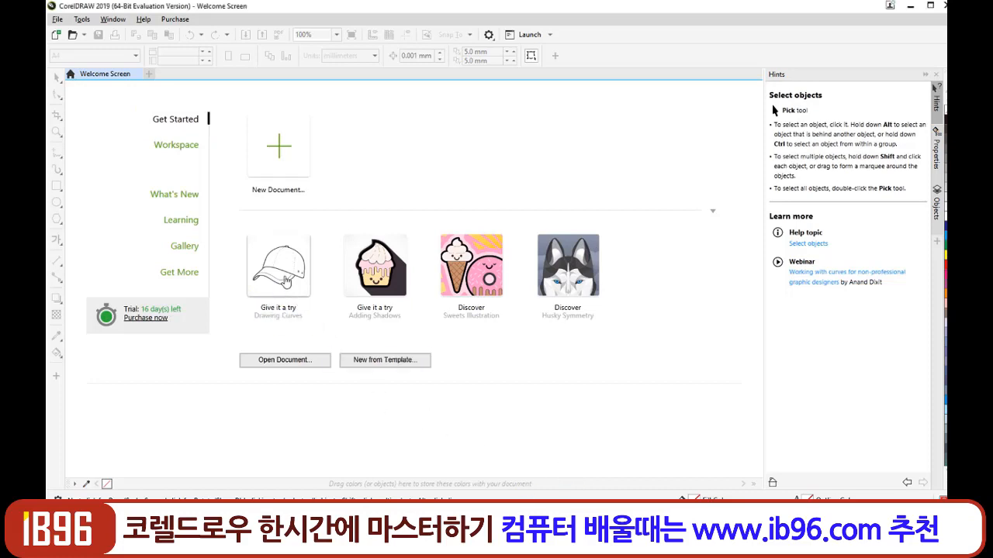
View the Drawing Curves and Adding Shadows sample documents from the welcome screen, closing each one.
{"action": "key", "text": "ctrl+n"}
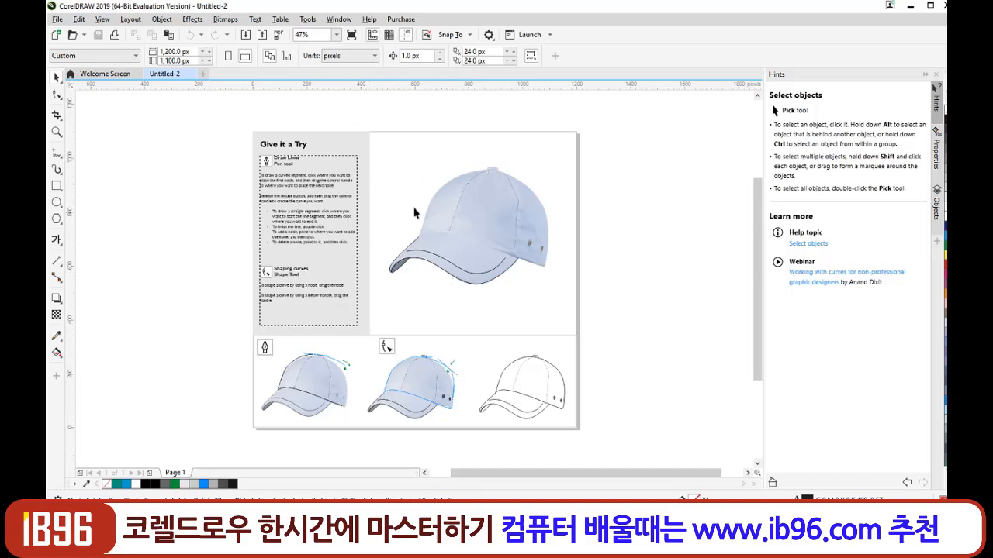
{"action": "left_click", "coordinate": [187, 74]}
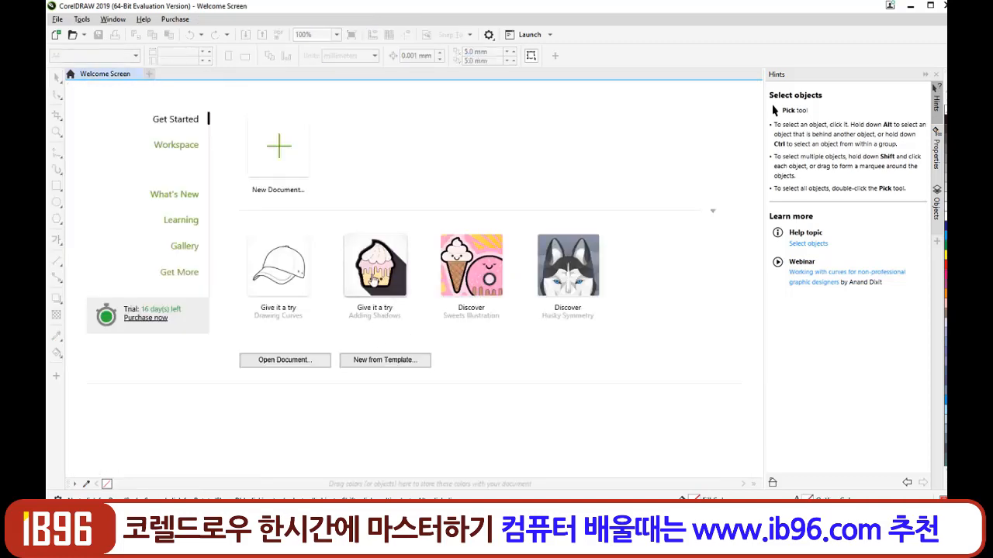
{"action": "left_click", "coordinate": [373, 279]}
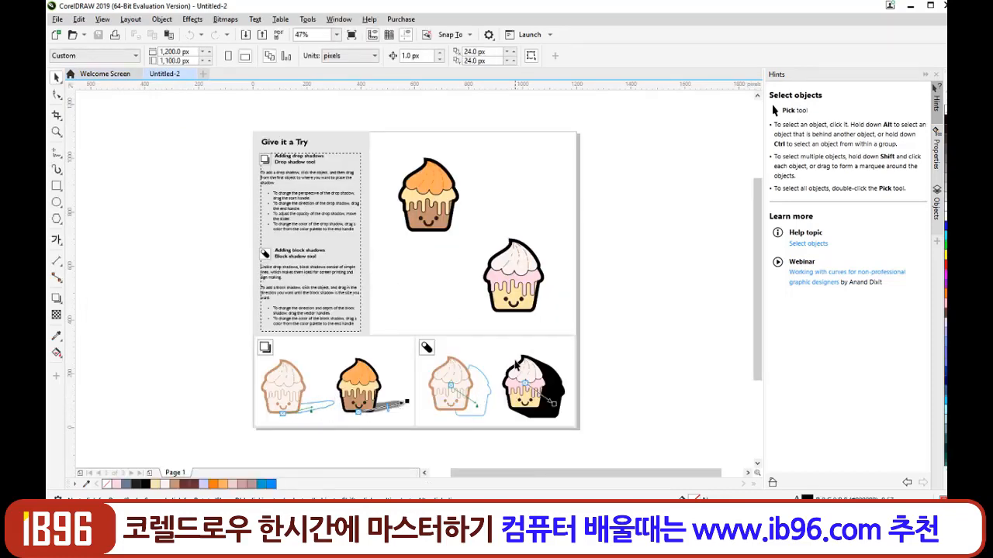
{"action": "left_click", "coordinate": [192, 74]}
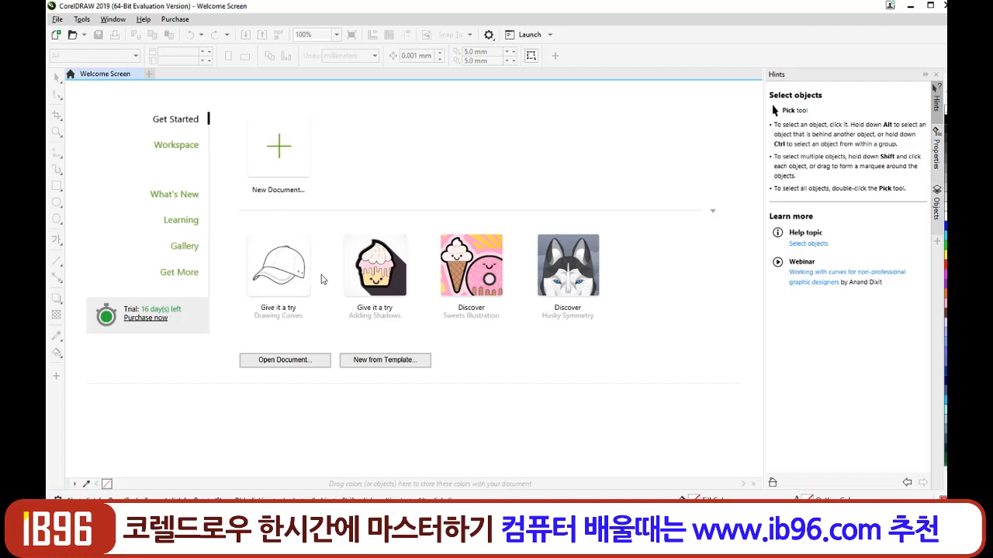
Set the interface theme to Dark in the appearance customization options and apply it.
{"action": "left_click", "coordinate": [82, 19]}
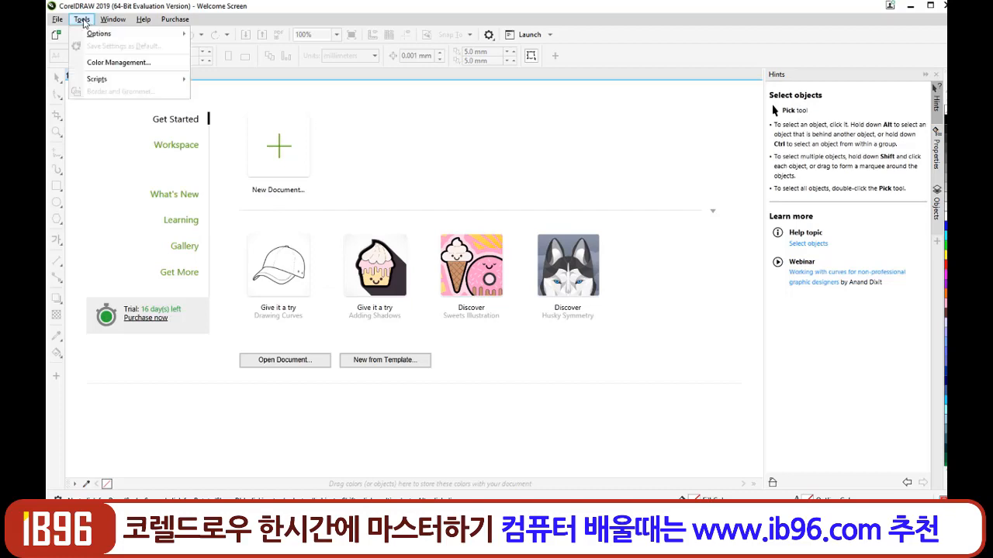
{"action": "mouse_move", "coordinate": [88, 36]}
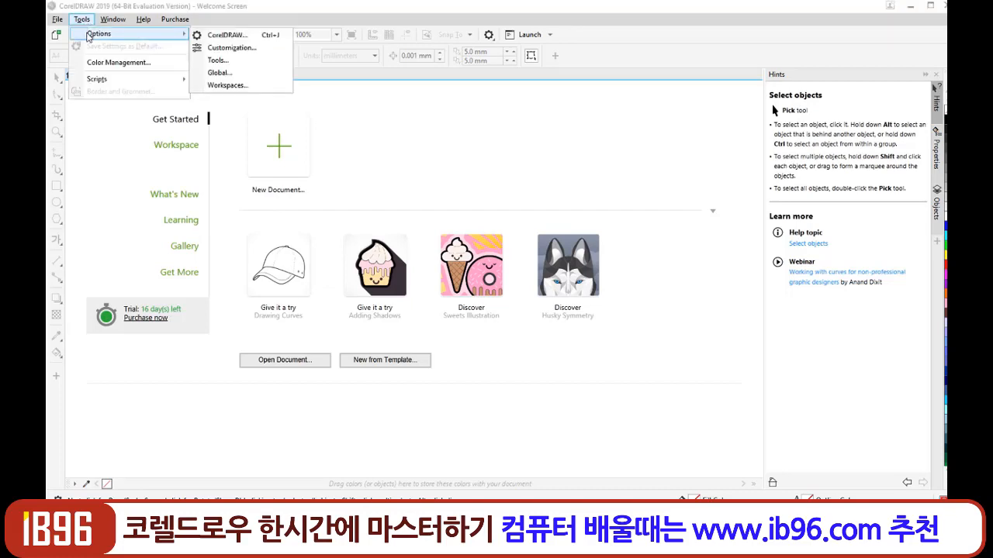
{"action": "left_click", "coordinate": [233, 48]}
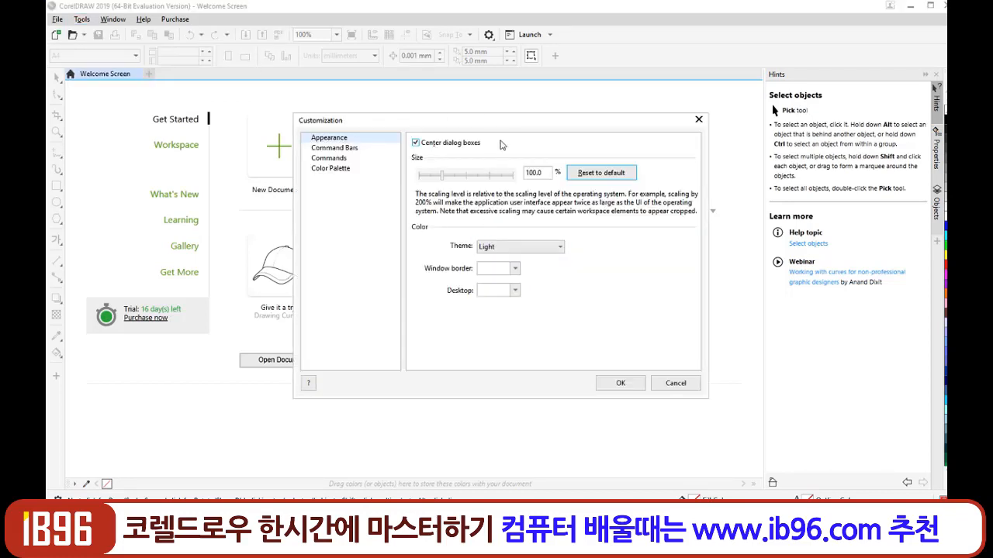
{"action": "left_click_drag", "start_coordinate": [483, 127], "coordinate": [519, 107]}
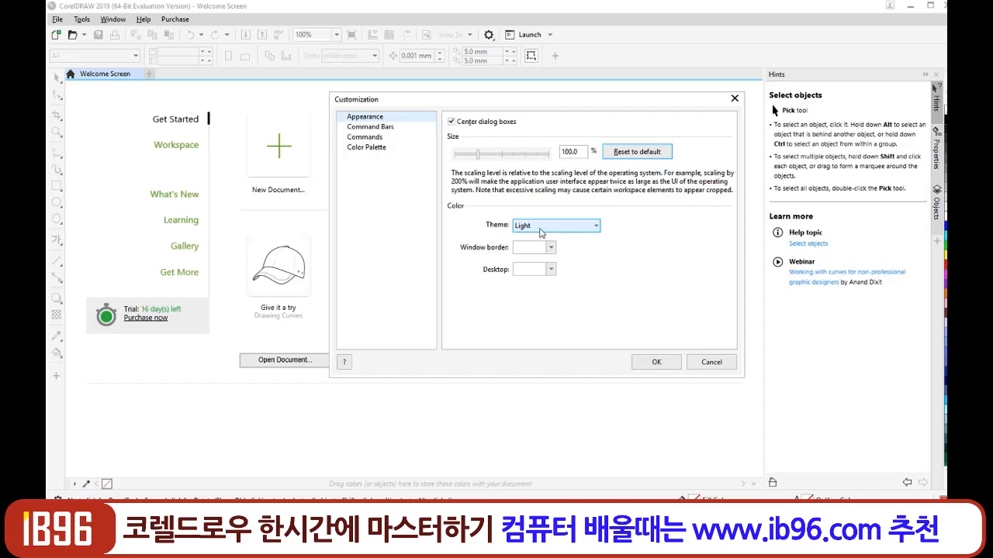
{"action": "left_click", "coordinate": [542, 228]}
{"action": "left_click", "coordinate": [543, 247]}
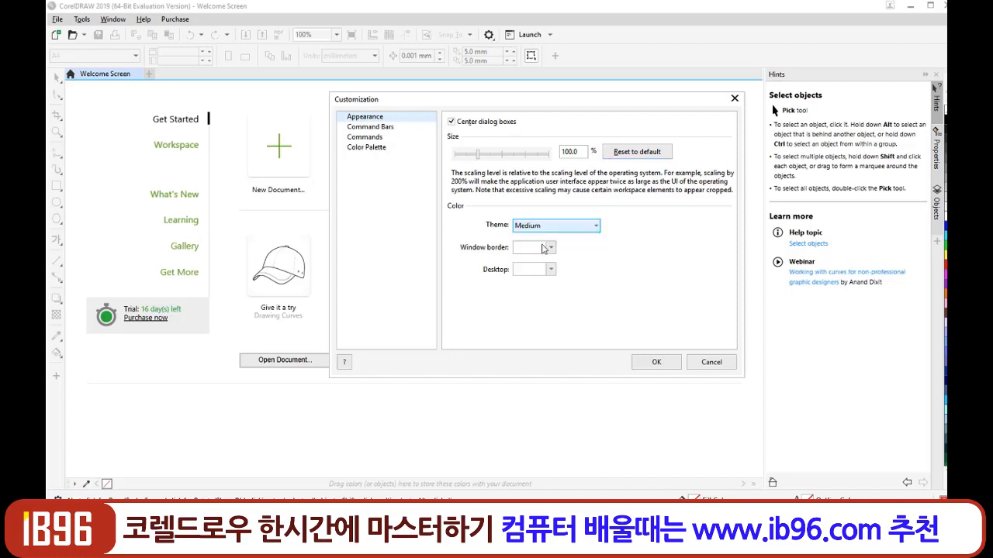
{"action": "left_click", "coordinate": [545, 227]}
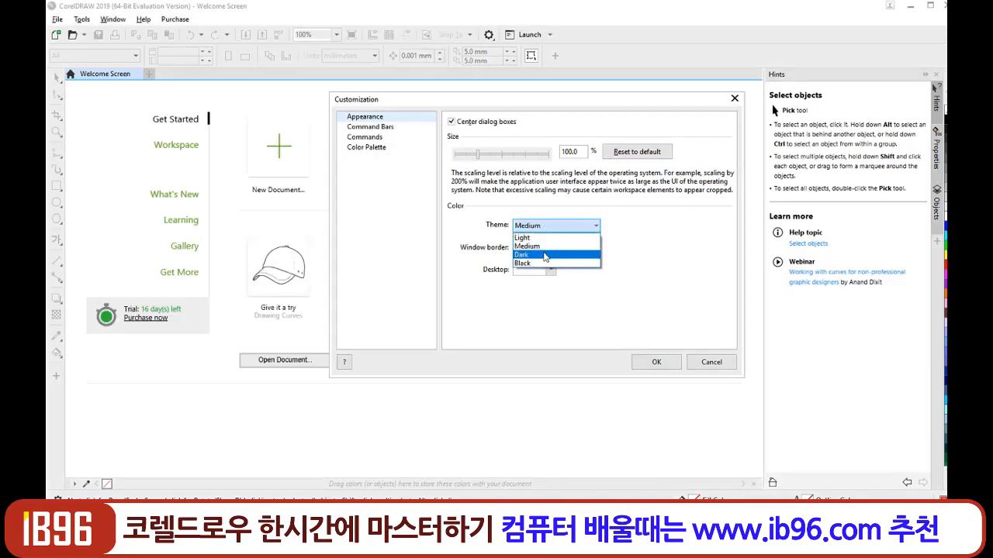
{"action": "left_click", "coordinate": [545, 256]}
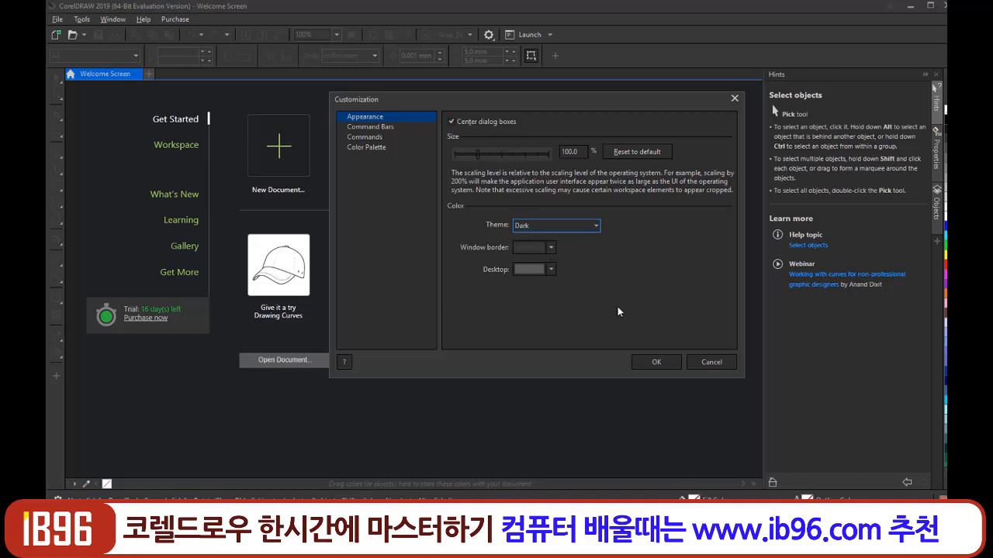
{"action": "left_click", "coordinate": [653, 363]}
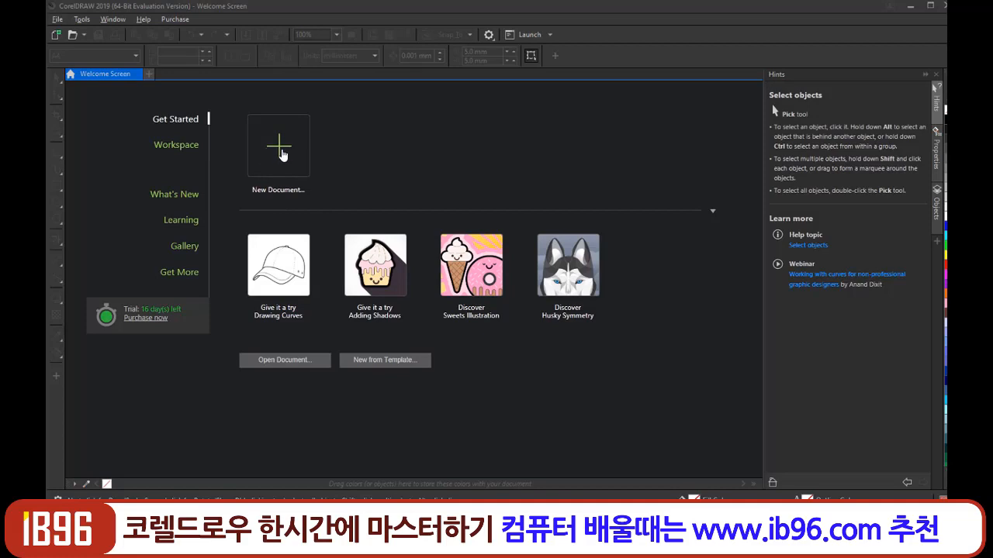
Create a new one-page A4 portrait document in CMYK mode, measured in millimetres, with the resolution set to 72 dpi.
{"action": "left_click", "coordinate": [283, 154]}
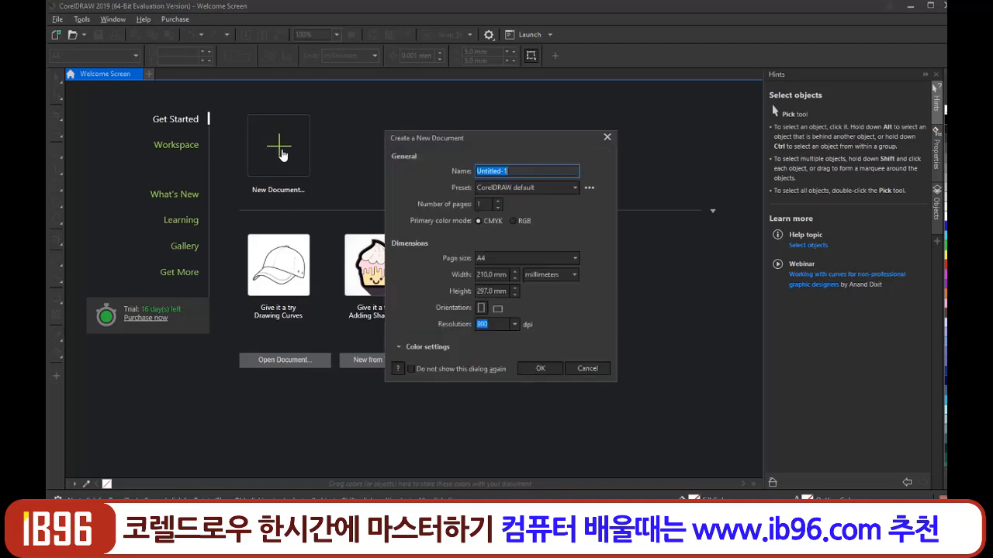
{"action": "left_click_drag", "start_coordinate": [446, 136], "coordinate": [361, 91]}
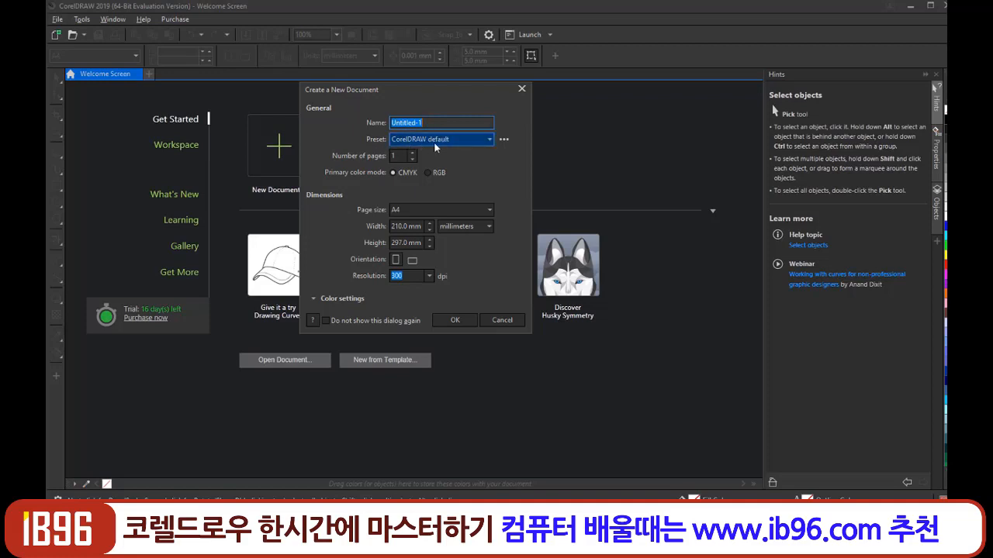
{"action": "left_click", "coordinate": [488, 142]}
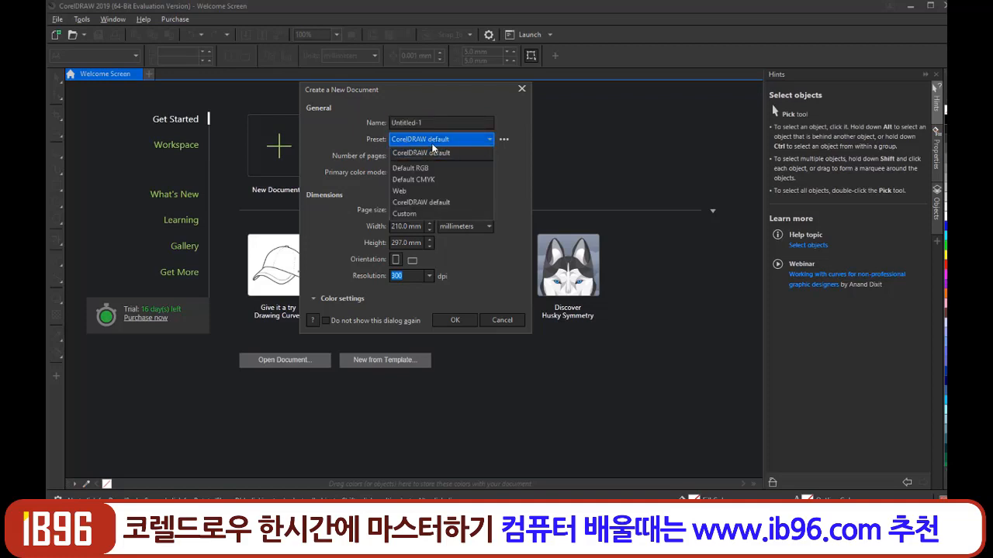
{"action": "left_click", "coordinate": [508, 193]}
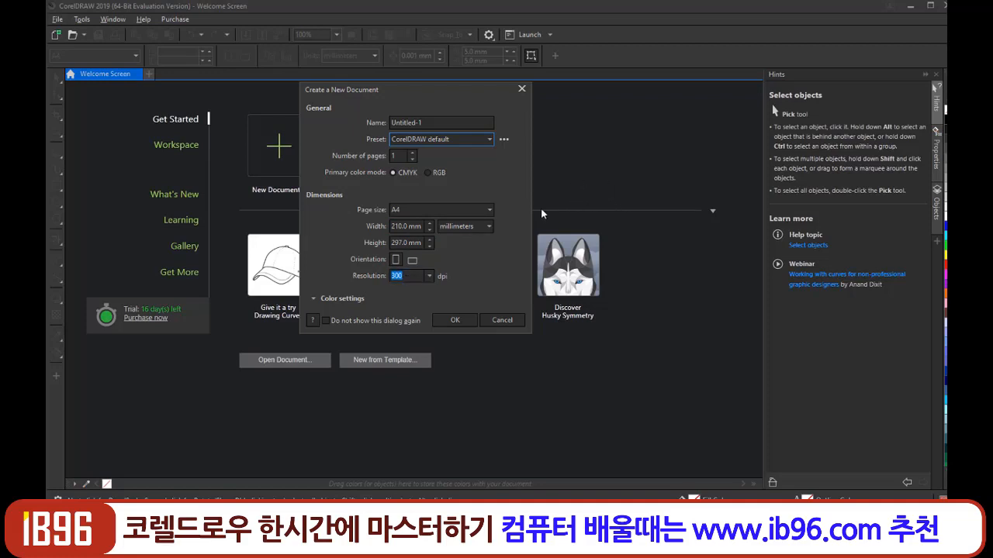
{"action": "left_click", "coordinate": [411, 276]}
{"action": "left_click_drag", "start_coordinate": [411, 277], "coordinate": [381, 282]}
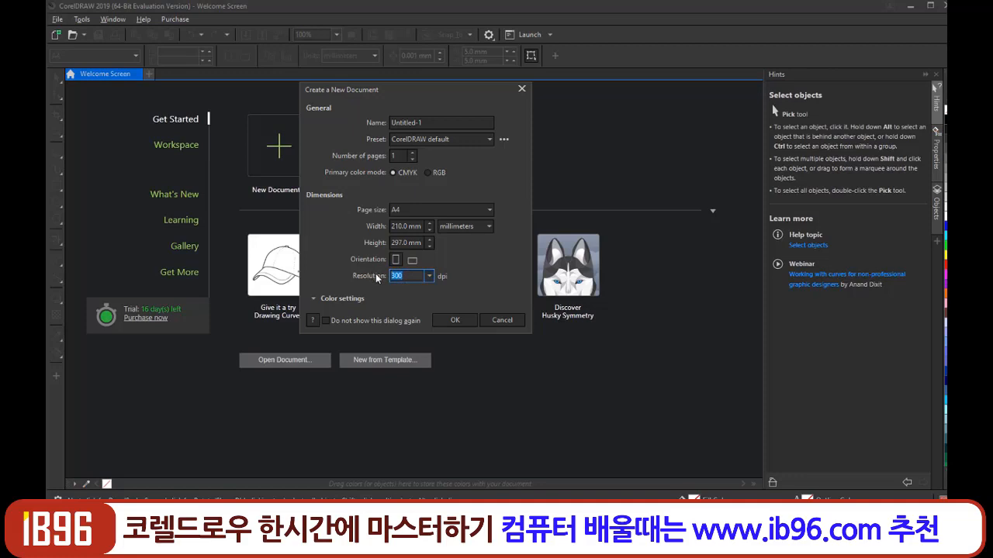
{"action": "type", "text": "72"}
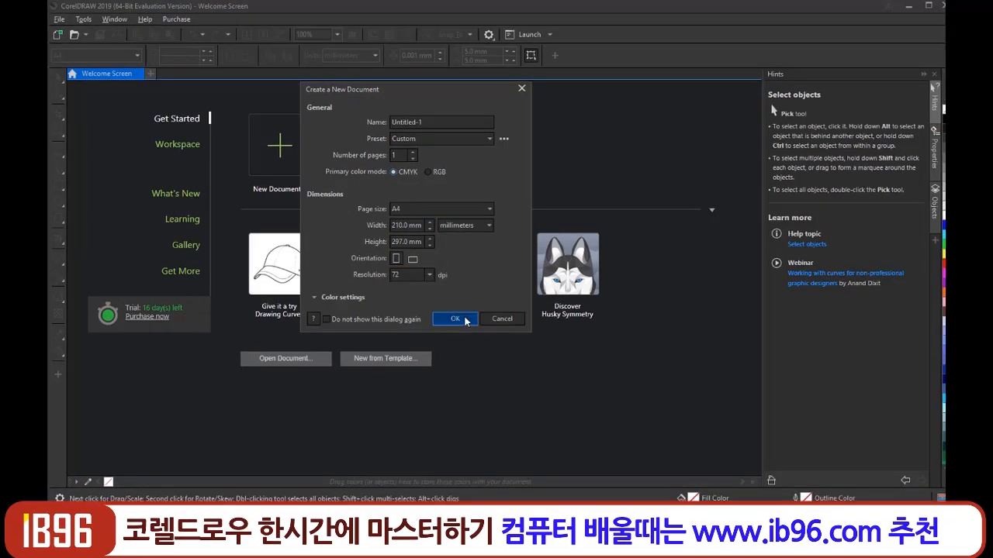
{"action": "left_click", "coordinate": [466, 320]}
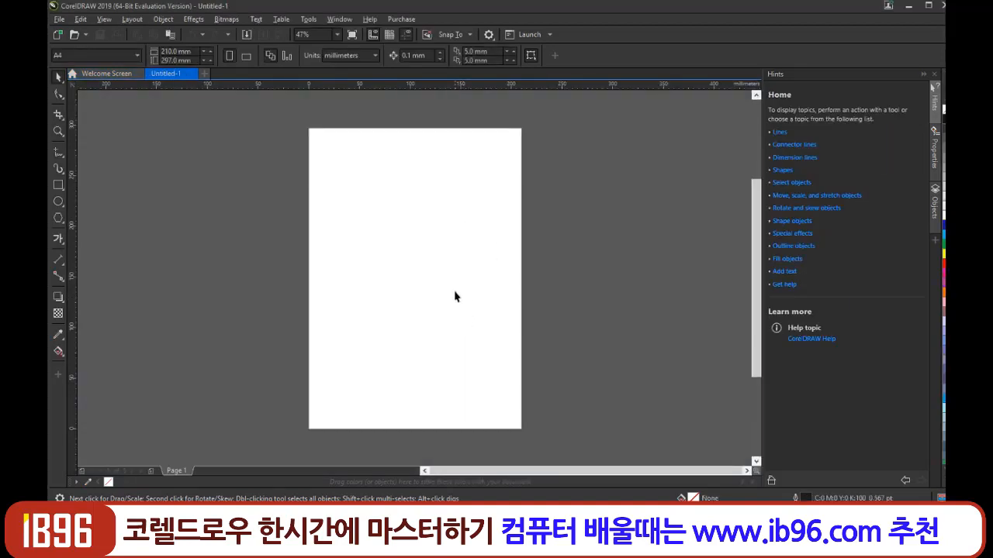
{"action": "left_click", "coordinate": [59, 138]}
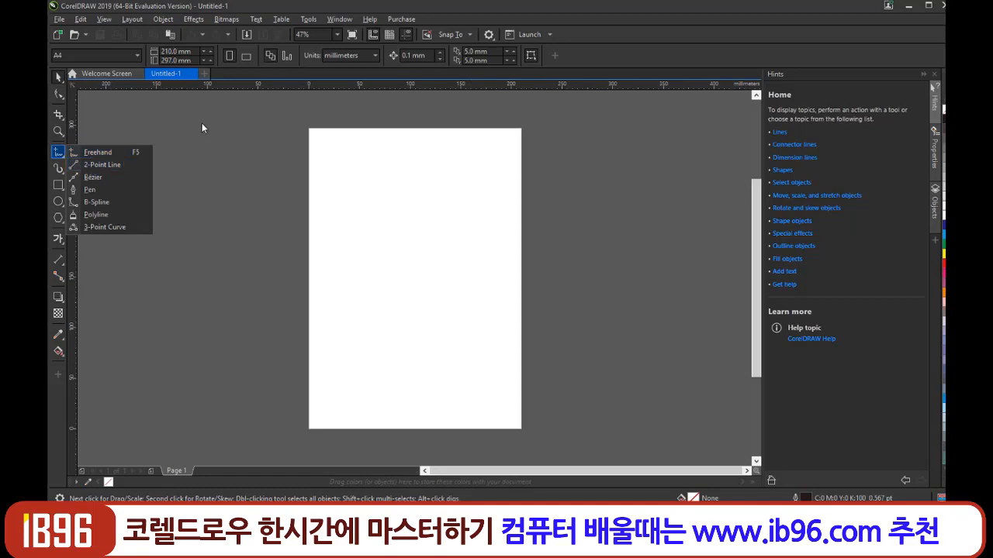
{"action": "left_click", "coordinate": [88, 145]}
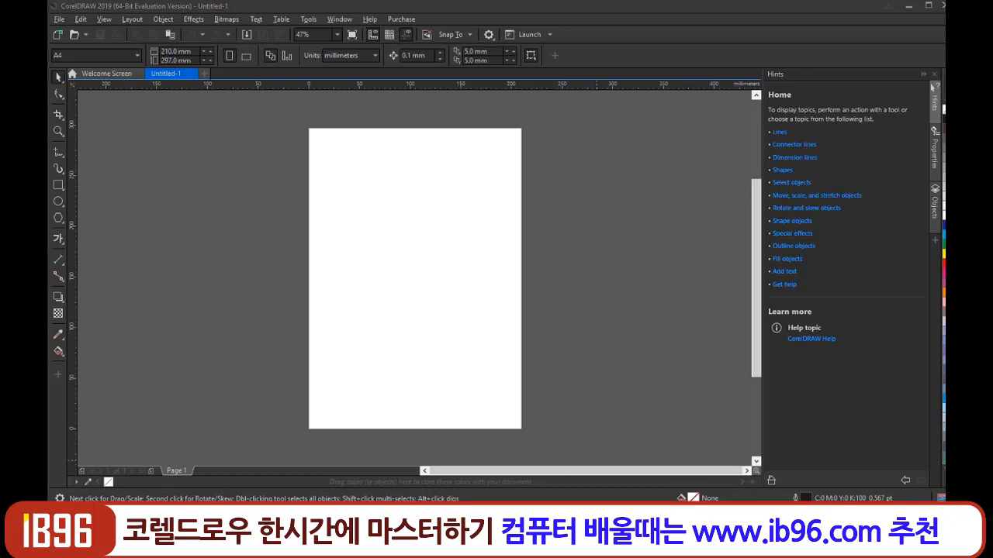
{"action": "mouse_move", "coordinate": [71, 287]}
{"action": "left_mouse_down"}
{"action": "mouse_move", "coordinate": [70, 223]}
{"action": "mouse_move", "coordinate": [58, 220]}
{"action": "mouse_move", "coordinate": [64, 206]}
{"action": "mouse_move", "coordinate": [73, 225]}
{"action": "mouse_move", "coordinate": [73, 204]}
{"action": "mouse_move", "coordinate": [57, 157]}
{"action": "mouse_move", "coordinate": [73, 160]}
{"action": "mouse_move", "coordinate": [67, 211]}
{"action": "mouse_move", "coordinate": [72, 142]}
{"action": "mouse_move", "coordinate": [56, 118]}
{"action": "mouse_move", "coordinate": [78, 146]}
{"action": "left_mouse_up"}
{"action": "key", "text": "Escape"}
Magnify the blank page to 379% with the Zoom tool, shift the view sideways, and zoom back out to 47%.
{"action": "left_click", "coordinate": [60, 134]}
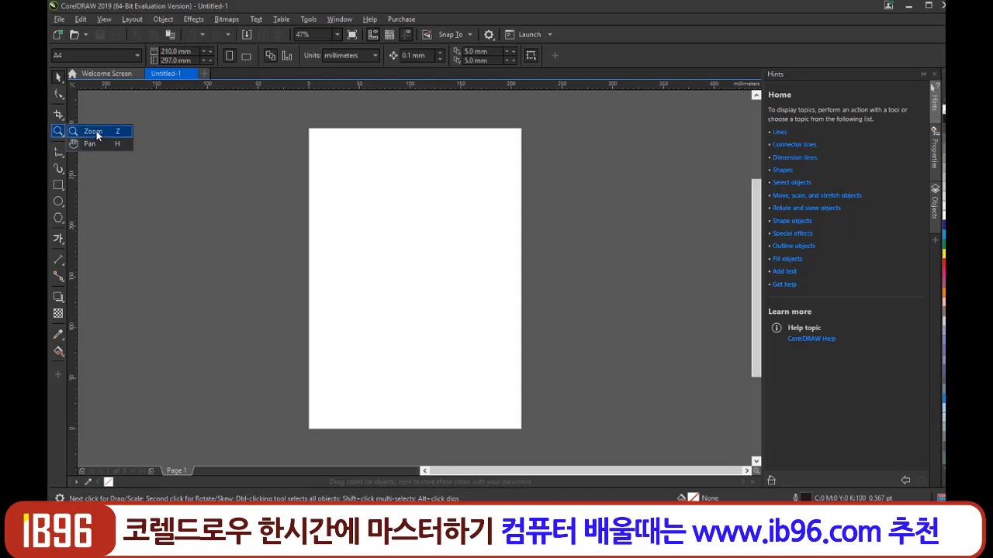
{"action": "key", "text": "z"}
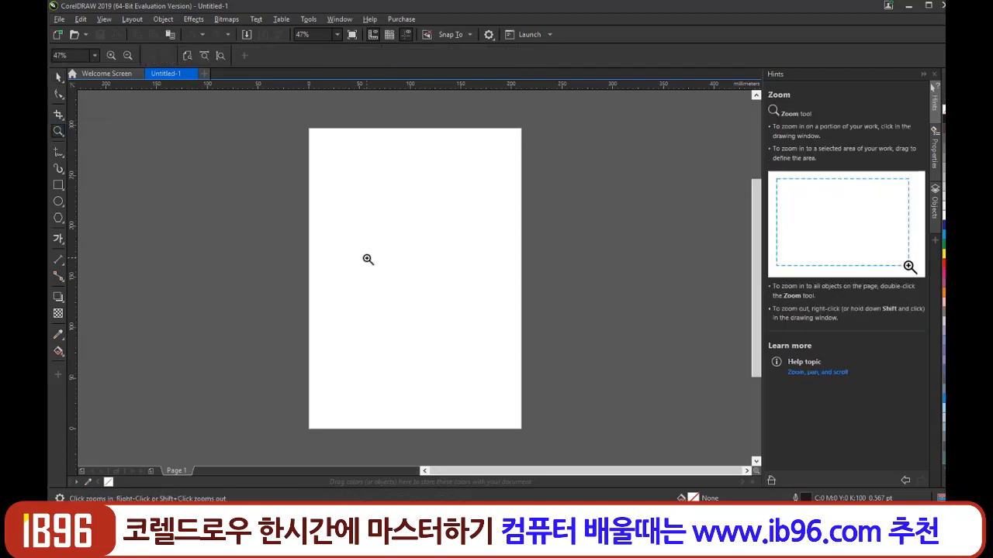
{"action": "left_click", "coordinate": [368, 259]}
{"action": "left_click", "coordinate": [367, 259]}
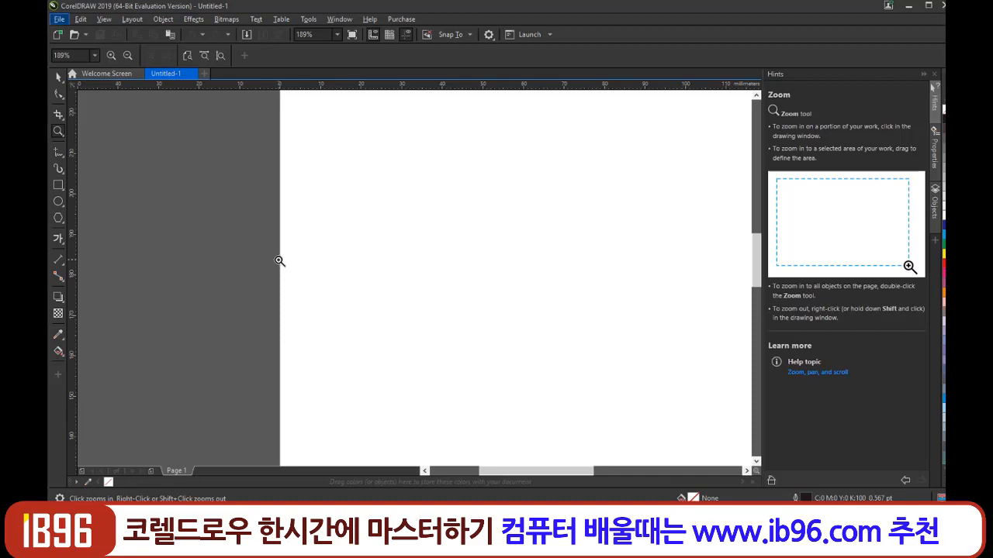
{"action": "key", "text": "alt"}
{"action": "left_click", "coordinate": [265, 262]}
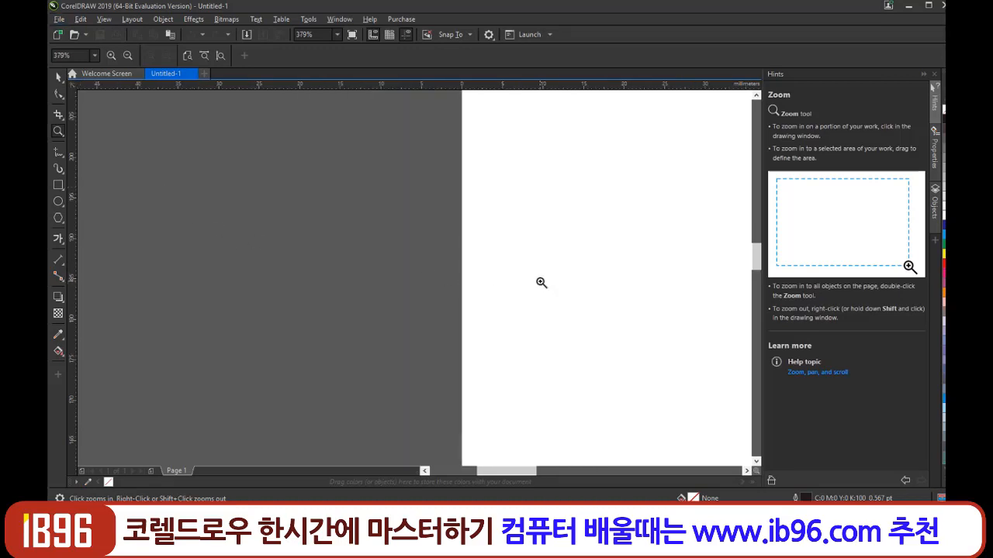
{"action": "left_click_drag", "start_coordinate": [541, 281], "coordinate": [362, 266]}
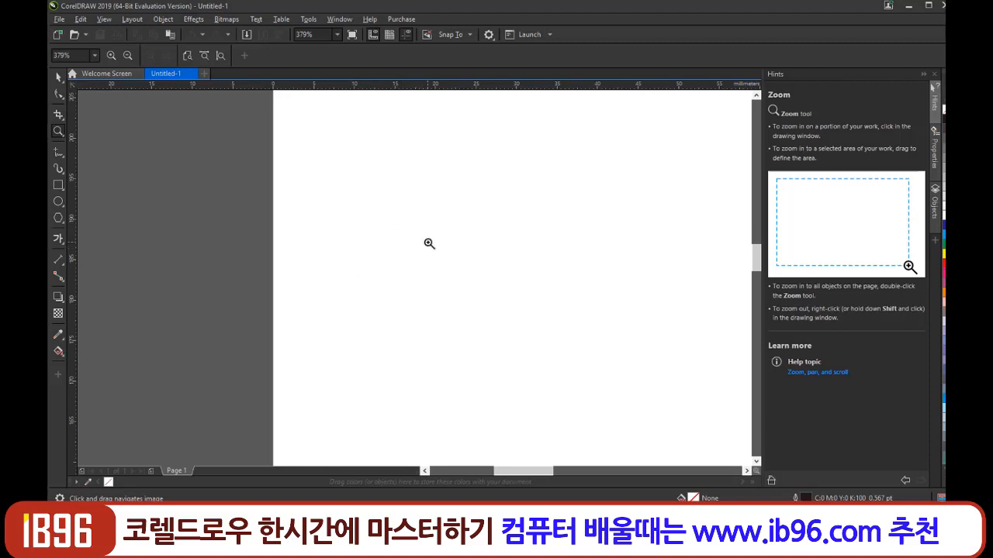
{"action": "left_click", "coordinate": [429, 243], "text": "shift"}
{"action": "right_click", "coordinate": [429, 244]}
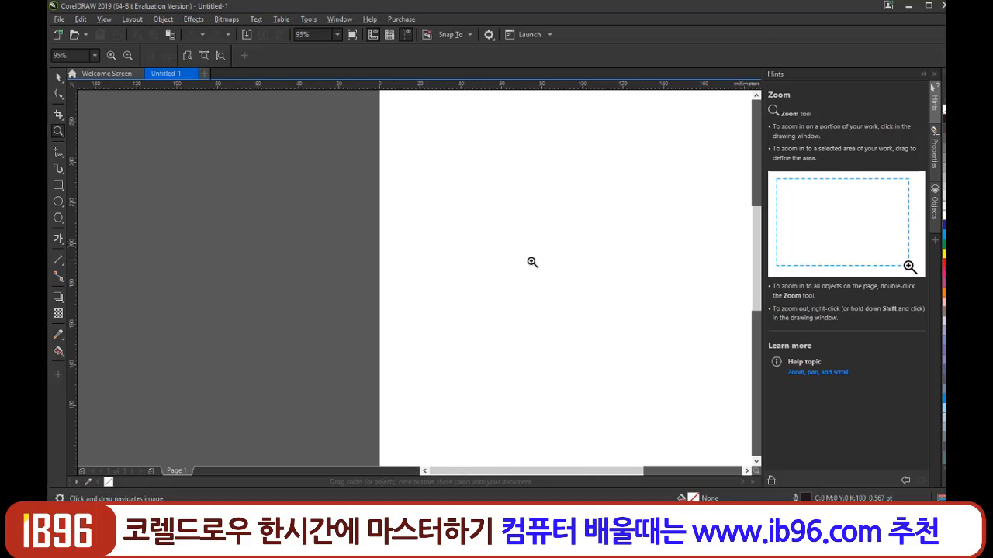
{"action": "right_click", "coordinate": [540, 262]}
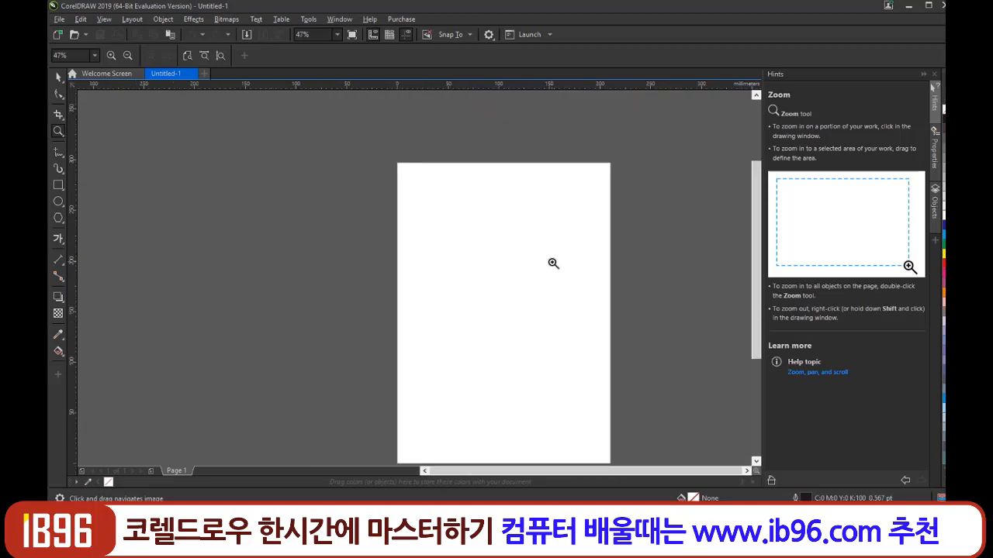
Use the Zoom tool to enlarge the page, reduce it to 12%, and magnify it again.
{"action": "left_click", "coordinate": [552, 262]}
{"action": "left_click", "coordinate": [363, 241]}
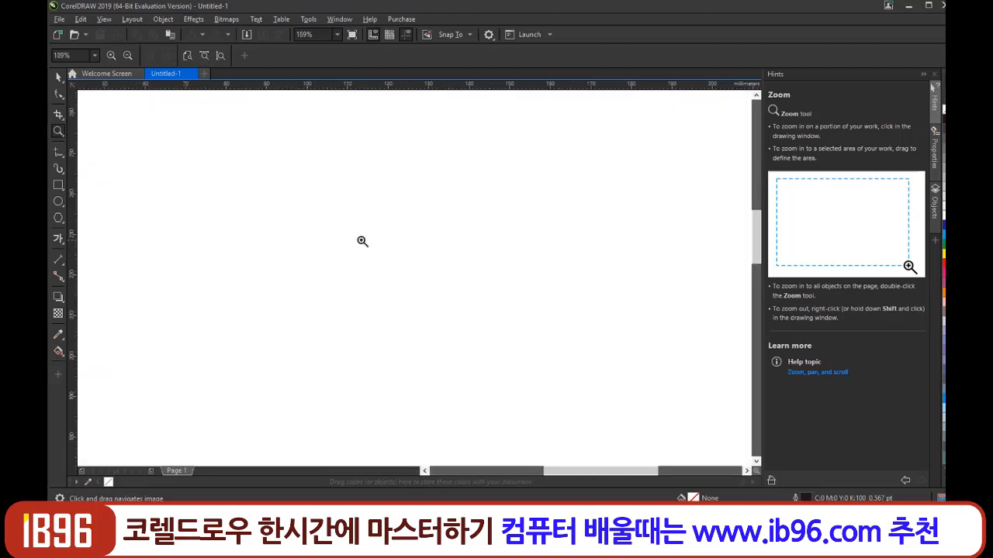
{"action": "left_click", "coordinate": [348, 241]}
{"action": "right_click", "coordinate": [406, 238]}
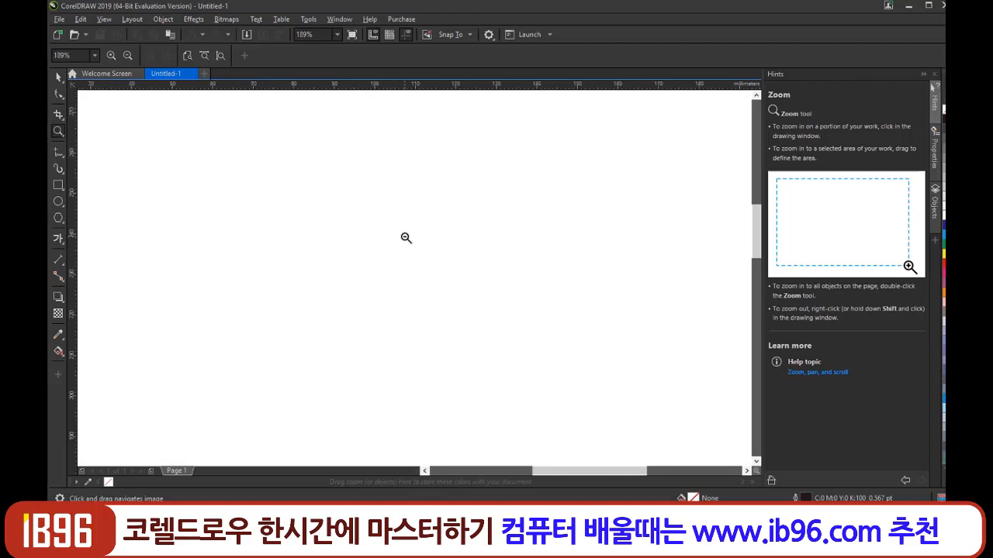
{"action": "right_click", "coordinate": [405, 238]}
{"action": "right_click", "coordinate": [406, 238]}
{"action": "right_click", "coordinate": [411, 278]}
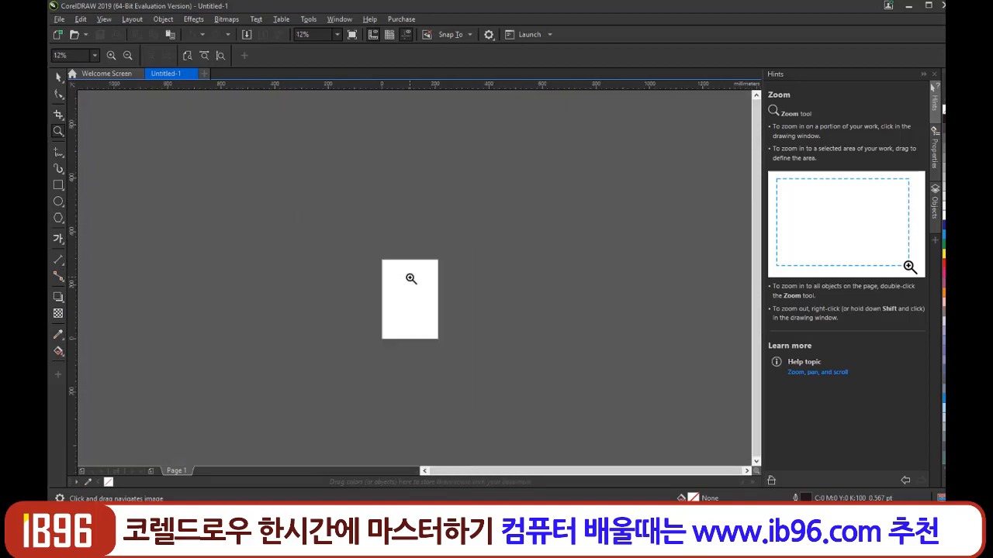
{"action": "left_click", "coordinate": [410, 277]}
{"action": "left_click", "coordinate": [410, 277]}
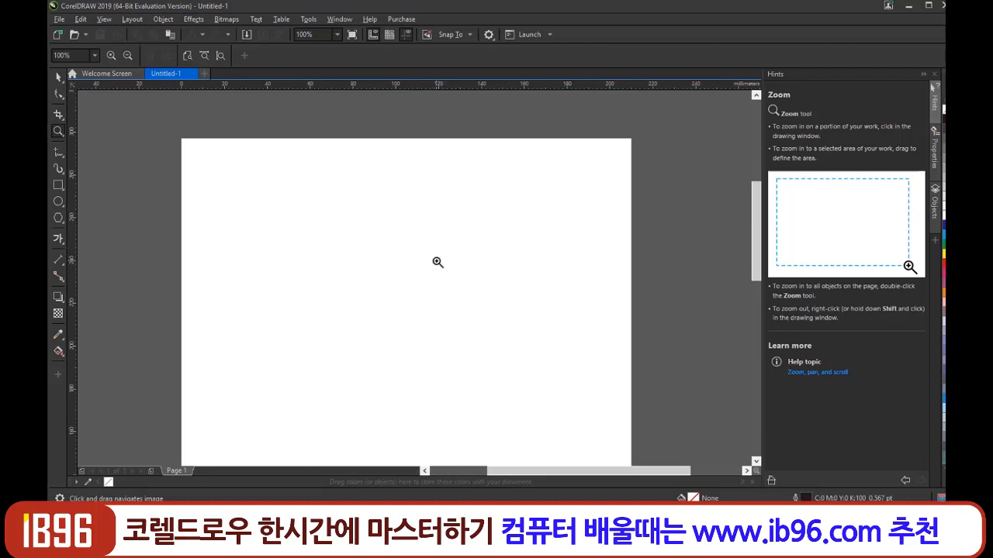
{"action": "right_click", "coordinate": [443, 276]}
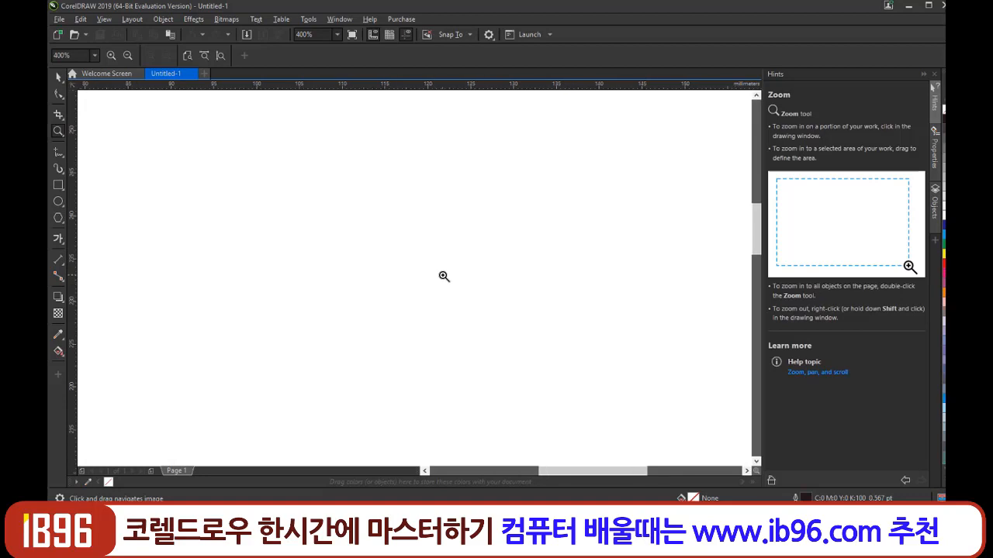
{"action": "left_click", "coordinate": [444, 276]}
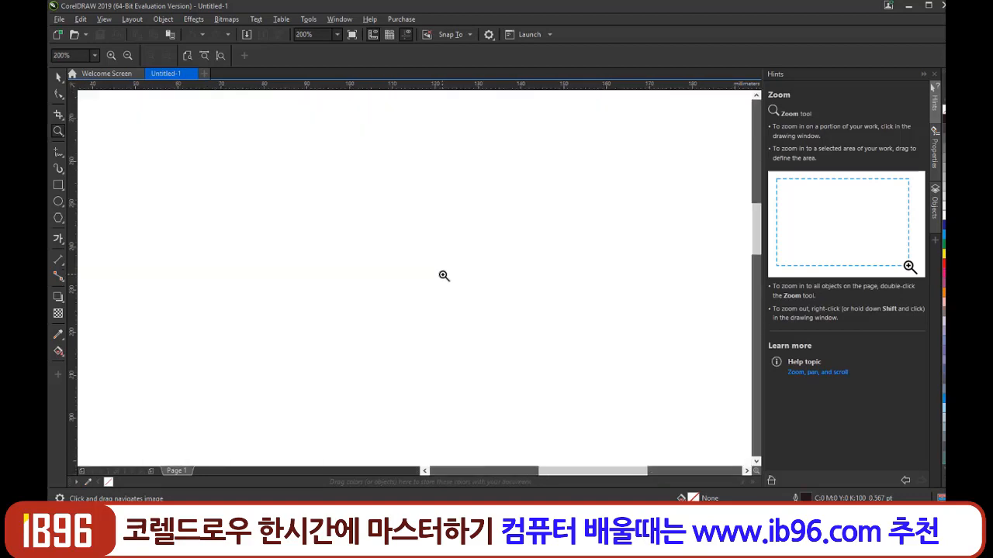
Scroll-zoom the page repeatedly between 25% and closer magnifications, finishing at 100%.
{"action": "scroll", "coordinate": [444, 276], "scroll_direction": "down", "scroll_amount": 5}
{"action": "scroll", "coordinate": [443, 276], "scroll_direction": "up", "scroll_amount": 2}
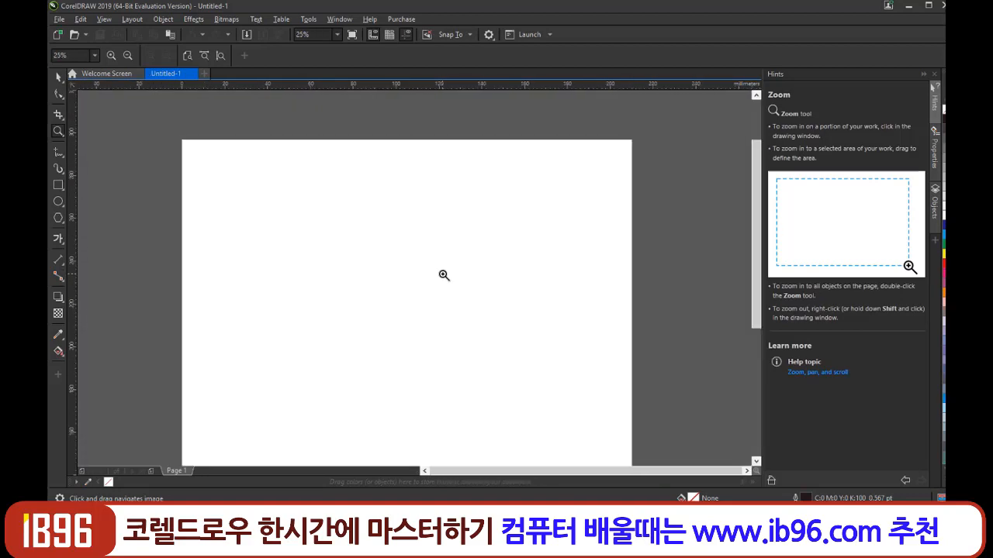
{"action": "scroll", "coordinate": [444, 275], "scroll_direction": "down", "scroll_amount": 2}
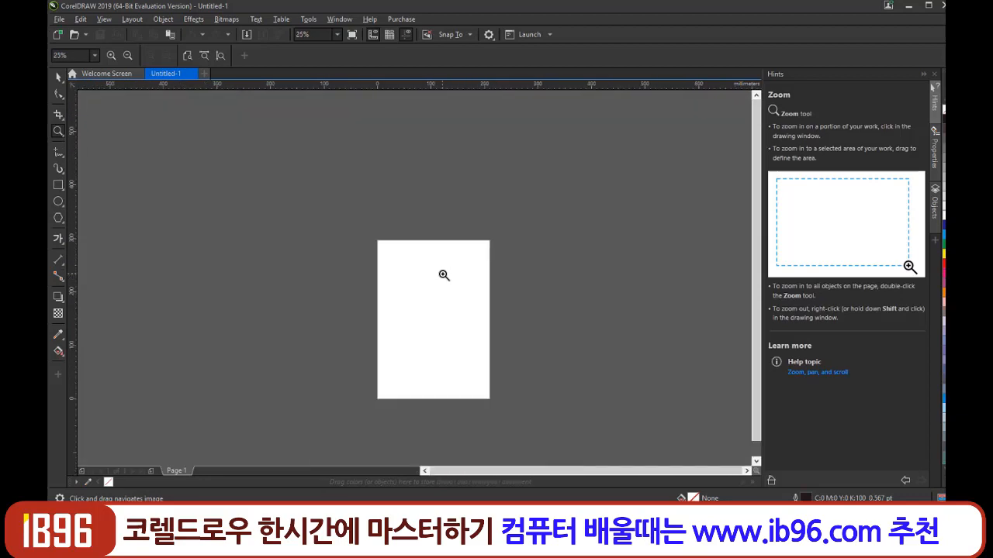
{"action": "scroll", "coordinate": [444, 275], "scroll_direction": "up", "scroll_amount": 3}
{"action": "scroll", "coordinate": [444, 275], "scroll_direction": "down", "scroll_amount": 2}
{"action": "scroll", "coordinate": [444, 275], "scroll_direction": "up", "scroll_amount": 2}
{"action": "scroll", "coordinate": [443, 274], "scroll_direction": "down", "scroll_amount": 1}
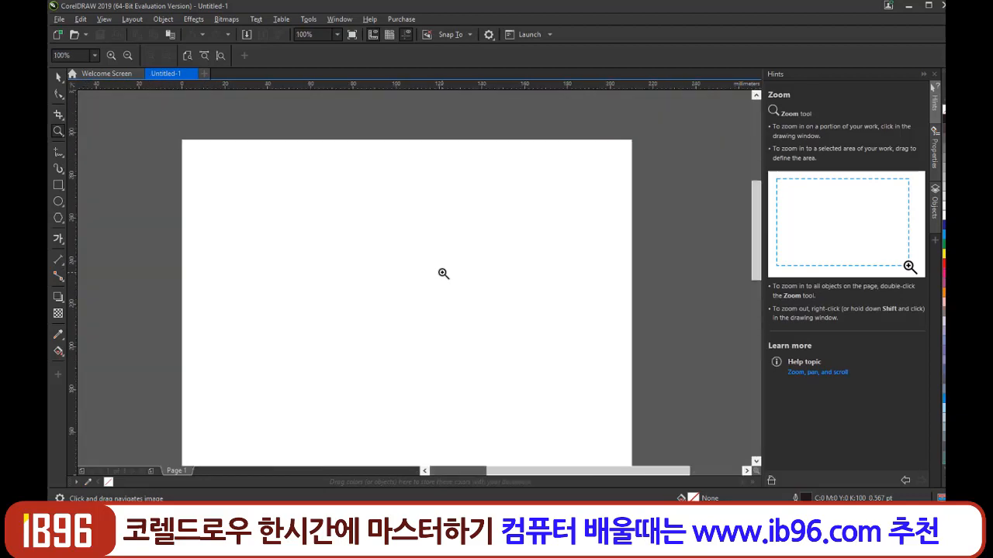
Move the page around the drawing window with the Pan tool, and reactivate that tool from the Pick tool.
{"action": "left_click", "coordinate": [61, 134]}
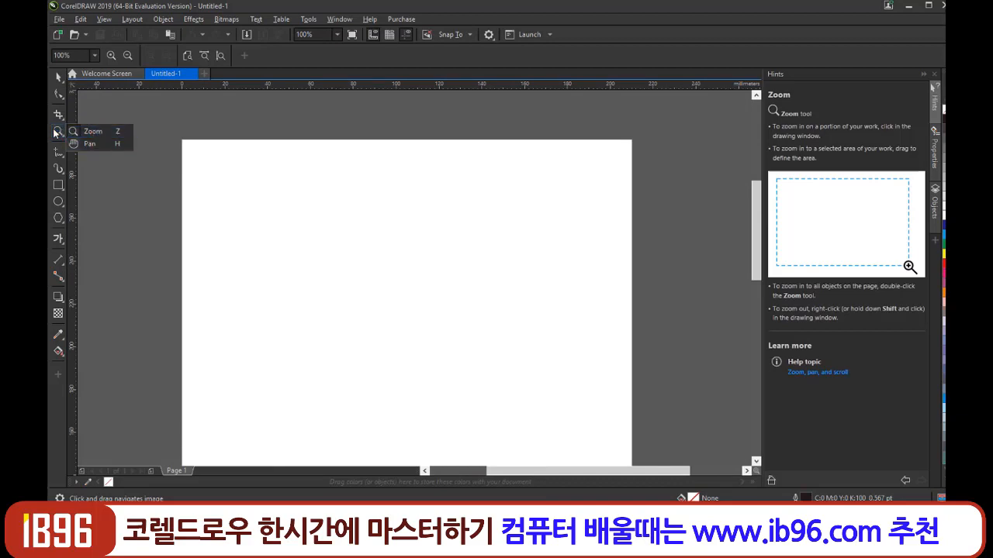
{"action": "left_click", "coordinate": [55, 134]}
{"action": "left_click", "coordinate": [60, 136]}
{"action": "left_click", "coordinate": [78, 143]}
{"action": "left_click_drag", "start_coordinate": [381, 279], "coordinate": [267, 215]}
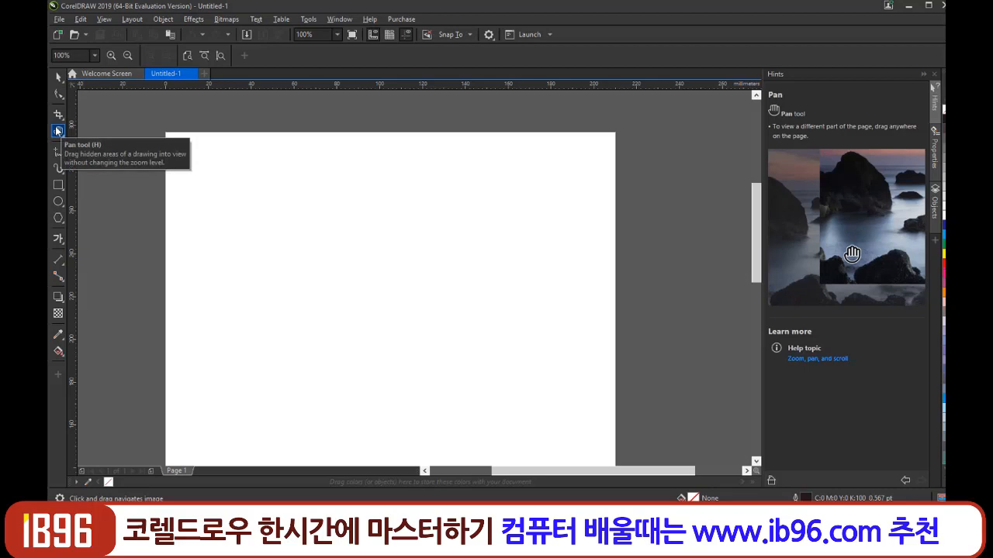
{"action": "left_click_drag", "start_coordinate": [312, 222], "coordinate": [373, 310]}
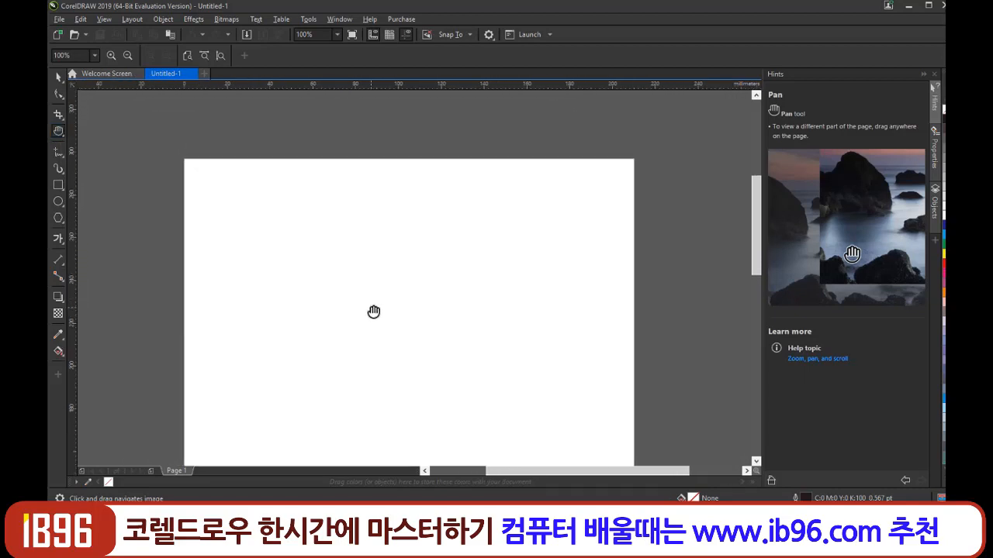
{"action": "left_click", "coordinate": [60, 133]}
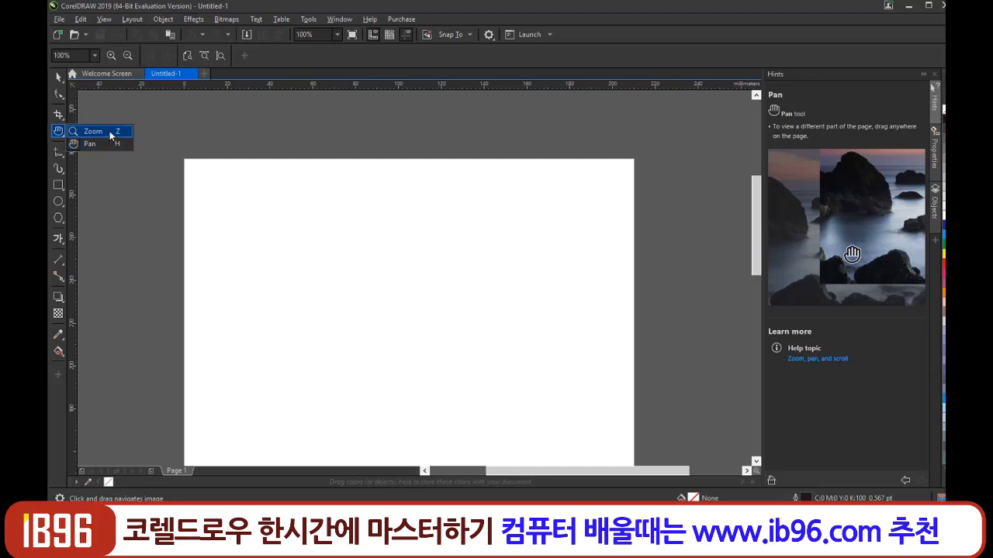
{"action": "left_click", "coordinate": [115, 145]}
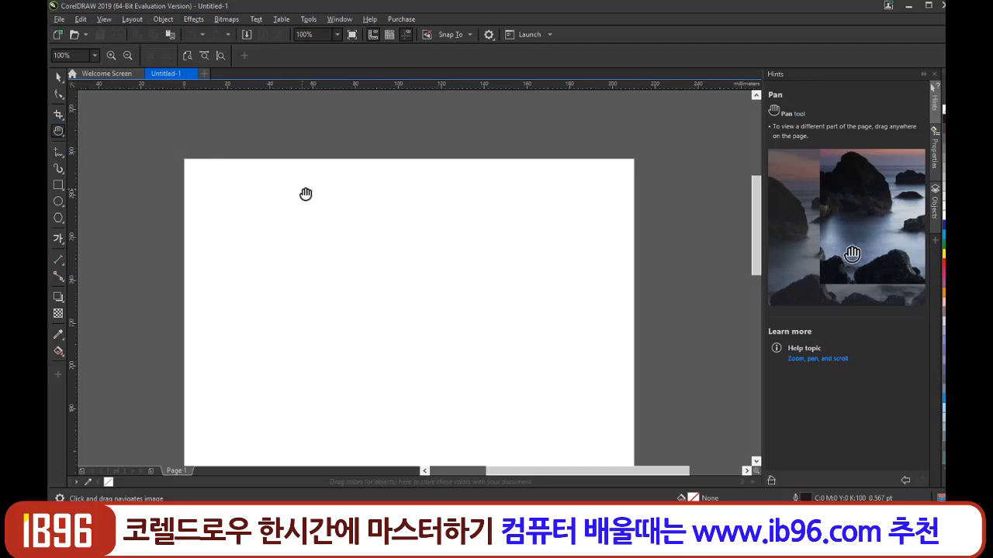
{"action": "left_click_drag", "start_coordinate": [323, 217], "coordinate": [272, 201]}
{"action": "left_click", "coordinate": [58, 77]}
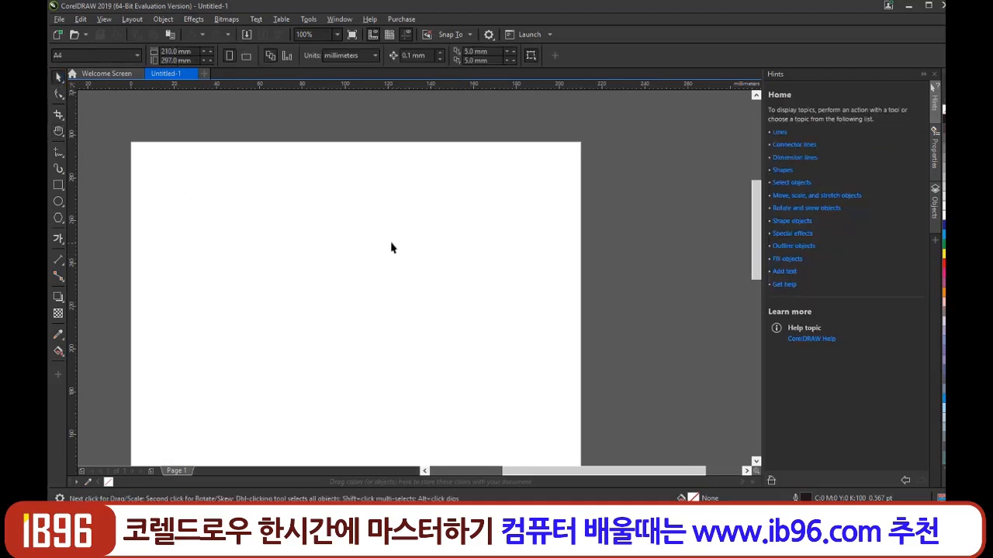
{"action": "key", "text": "h"}
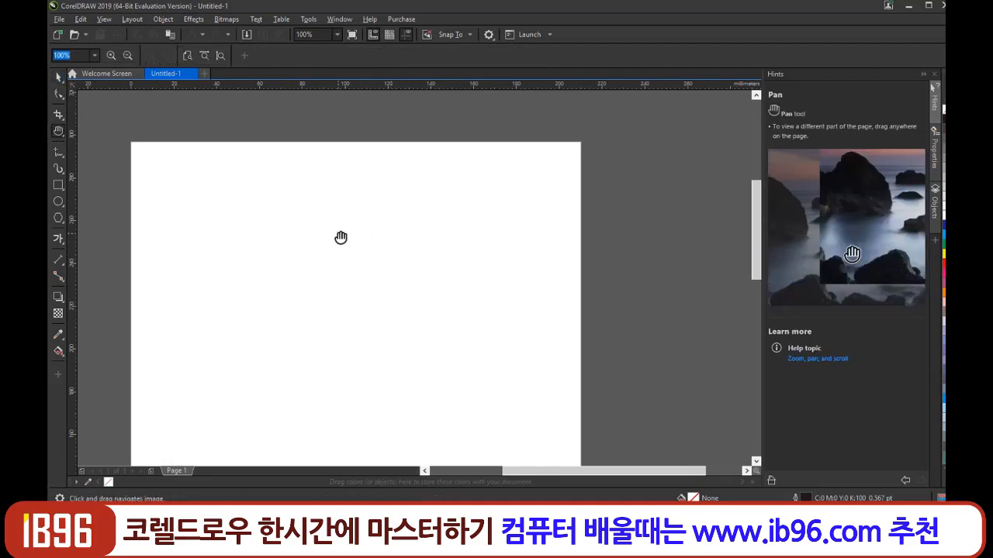
Return to the Pick tool and, while it stays active, pan the page and zoom in to 200%.
{"action": "left_click", "coordinate": [59, 78]}
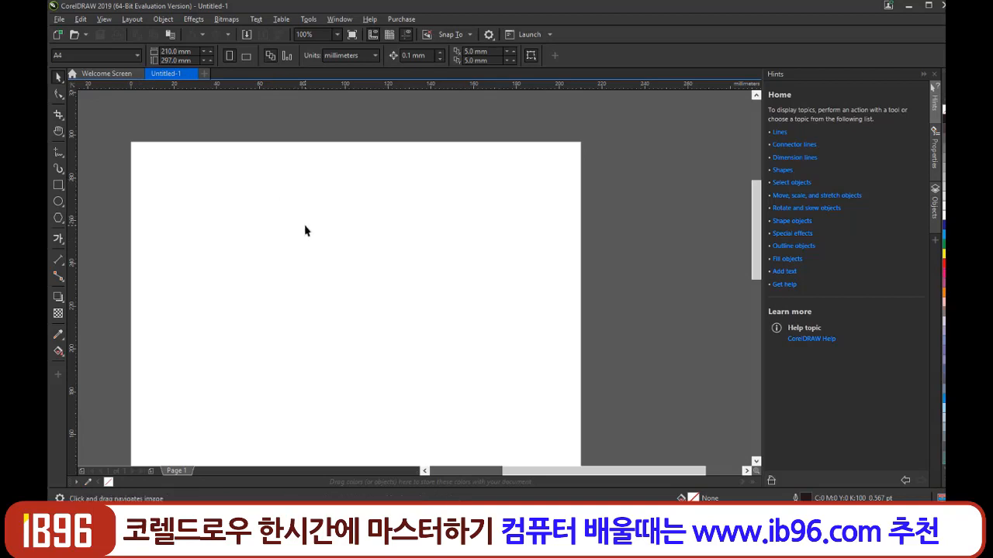
{"action": "left_click_drag", "start_coordinate": [305, 230], "coordinate": [450, 244]}
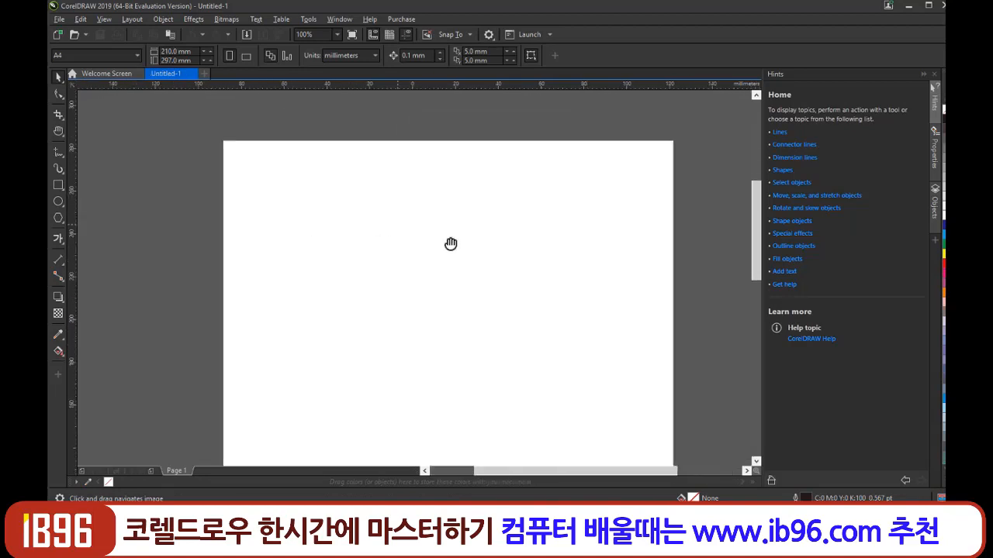
{"action": "scroll", "coordinate": [401, 228], "scroll_direction": "down", "scroll_amount": 2}
{"action": "scroll", "coordinate": [399, 230], "scroll_direction": "up", "scroll_amount": 4}
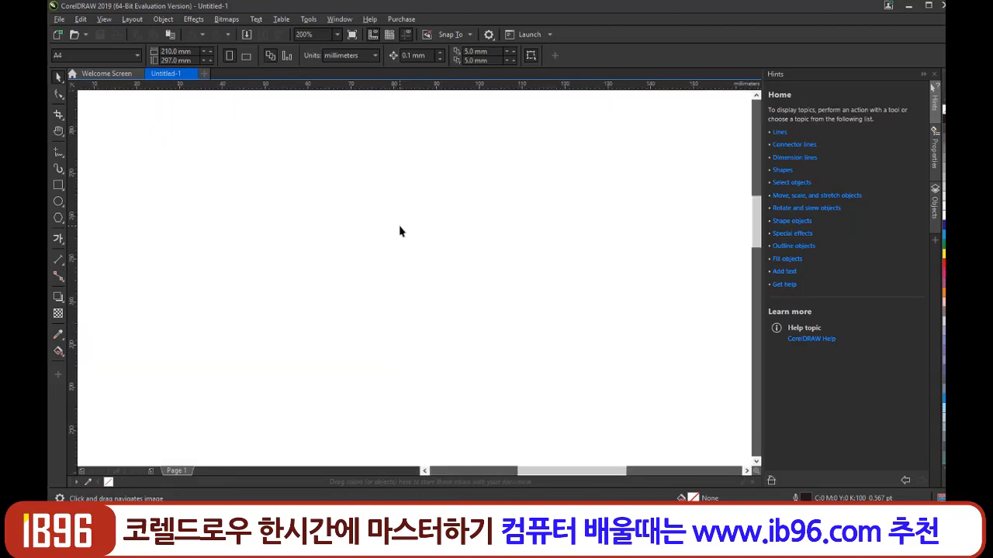
Practise zooming the page out and in while the Pick tool stays active, pan it slightly, and magnify it up to 12798%.
{"action": "scroll", "coordinate": [400, 229], "scroll_direction": "down", "scroll_amount": 4}
{"action": "scroll", "coordinate": [398, 228], "scroll_direction": "up", "scroll_amount": 2}
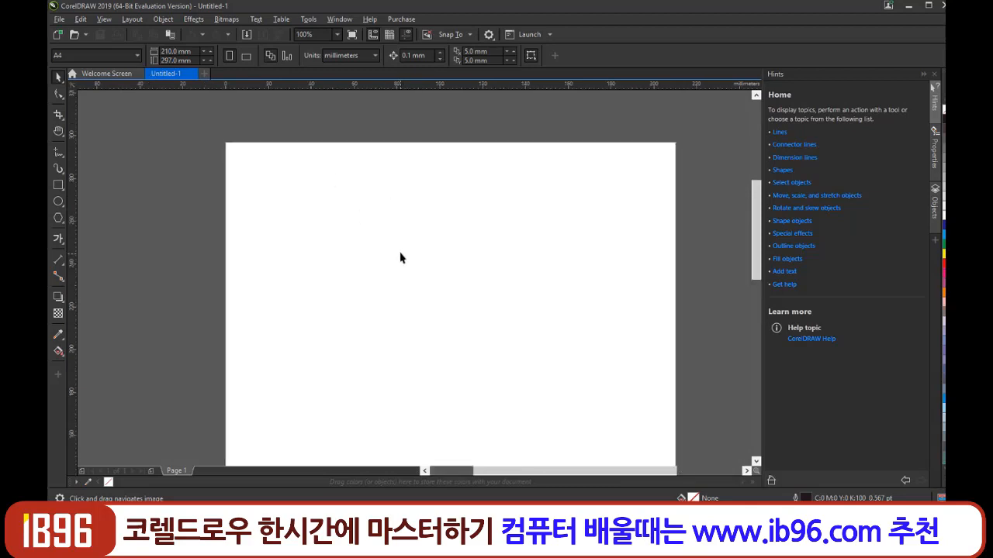
{"action": "scroll", "coordinate": [399, 257], "scroll_direction": "down", "scroll_amount": 2}
{"action": "scroll", "coordinate": [399, 255], "scroll_direction": "up", "scroll_amount": 2}
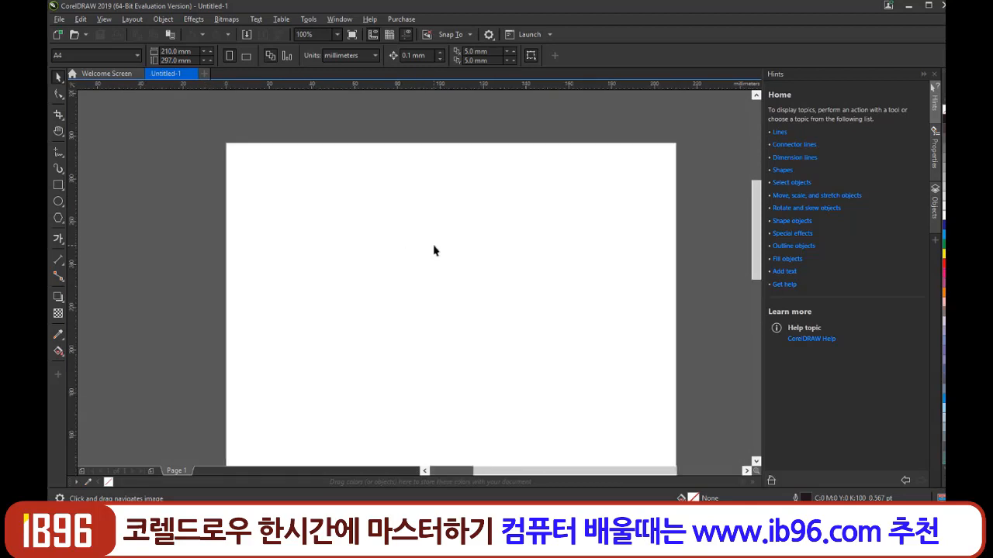
{"action": "left_click_drag", "start_coordinate": [433, 250], "coordinate": [393, 229]}
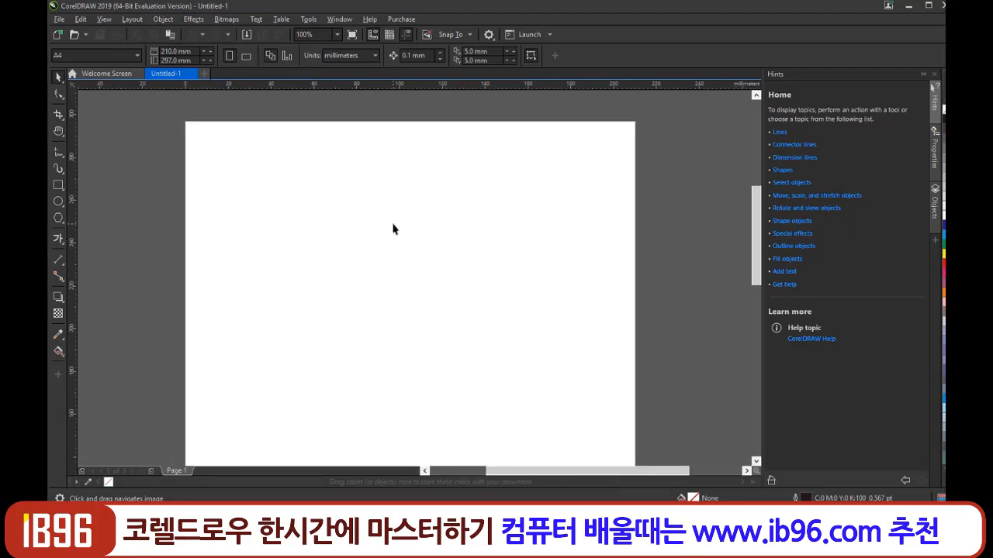
{"action": "scroll", "coordinate": [392, 228], "scroll_direction": "down", "scroll_amount": 1}
{"action": "scroll", "coordinate": [392, 228], "scroll_direction": "up", "scroll_amount": 4}
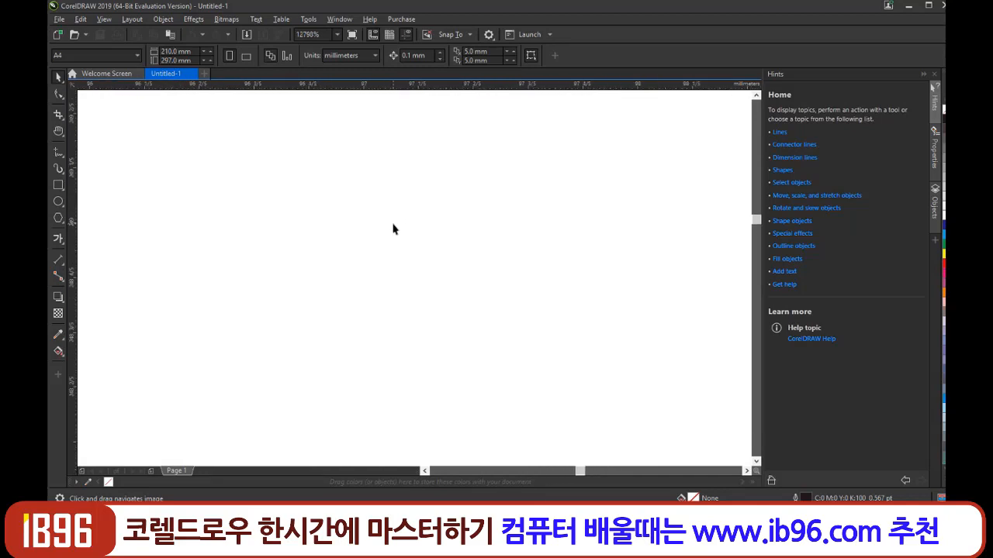
{"action": "scroll", "coordinate": [393, 228], "scroll_direction": "down", "scroll_amount": 4}
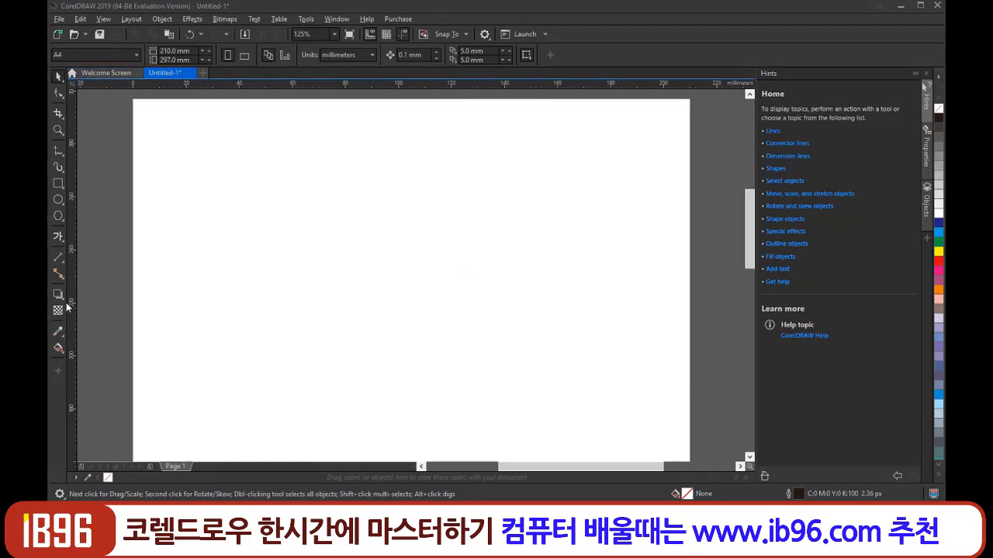
{"action": "left_click", "coordinate": [63, 187]}
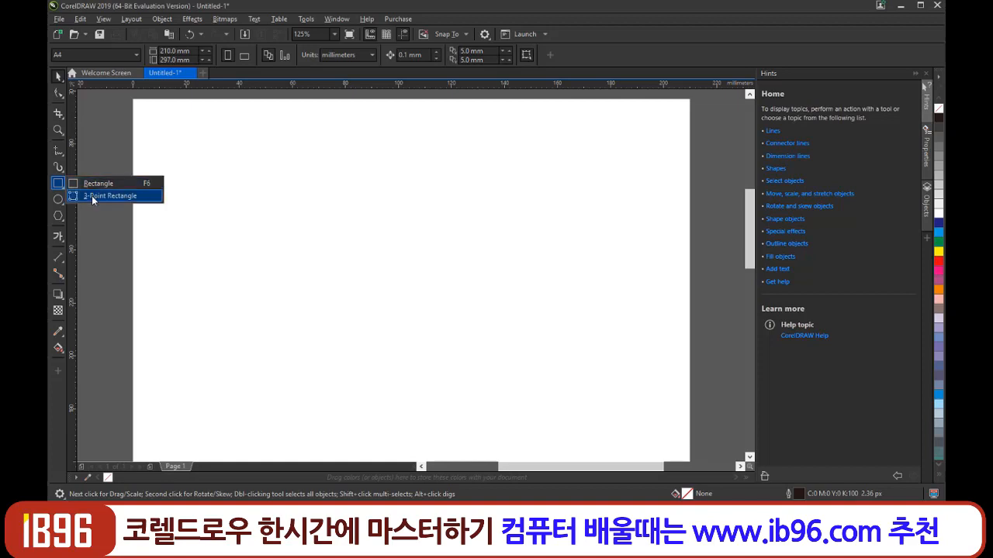
{"action": "left_click", "coordinate": [62, 203]}
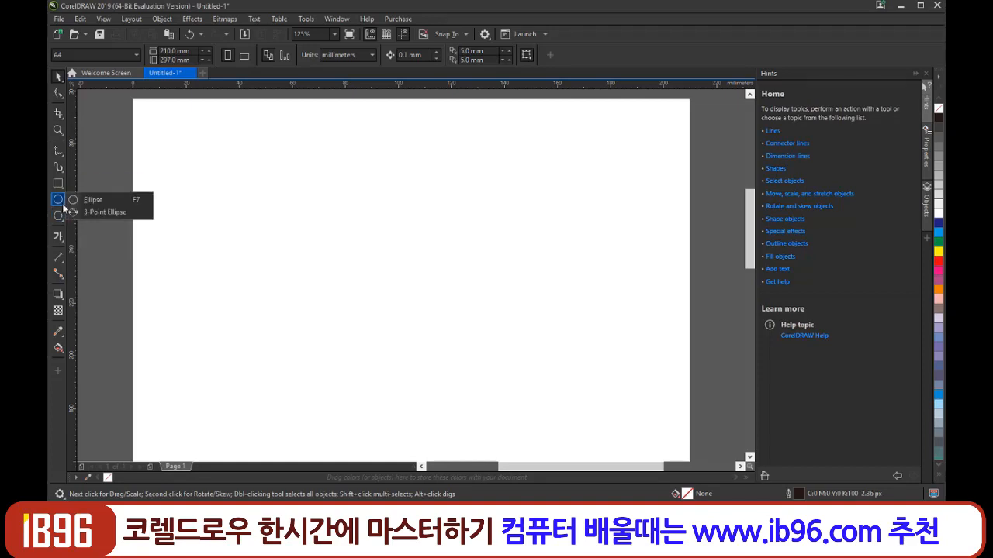
{"action": "left_click", "coordinate": [56, 220]}
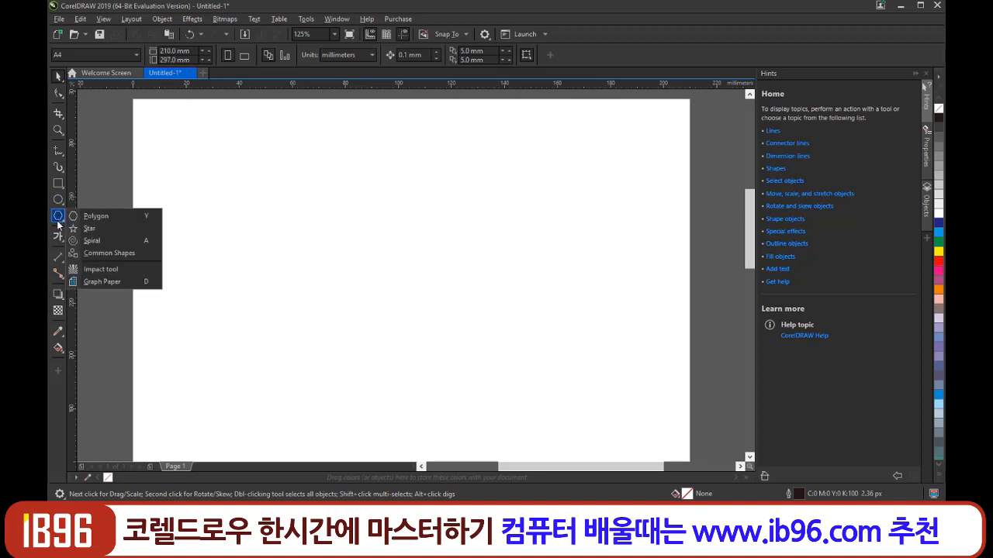
Draw a rectangle about 59 × 40 mm on the upper left part of the page with the Rectangle tool.
{"action": "left_click", "coordinate": [60, 187]}
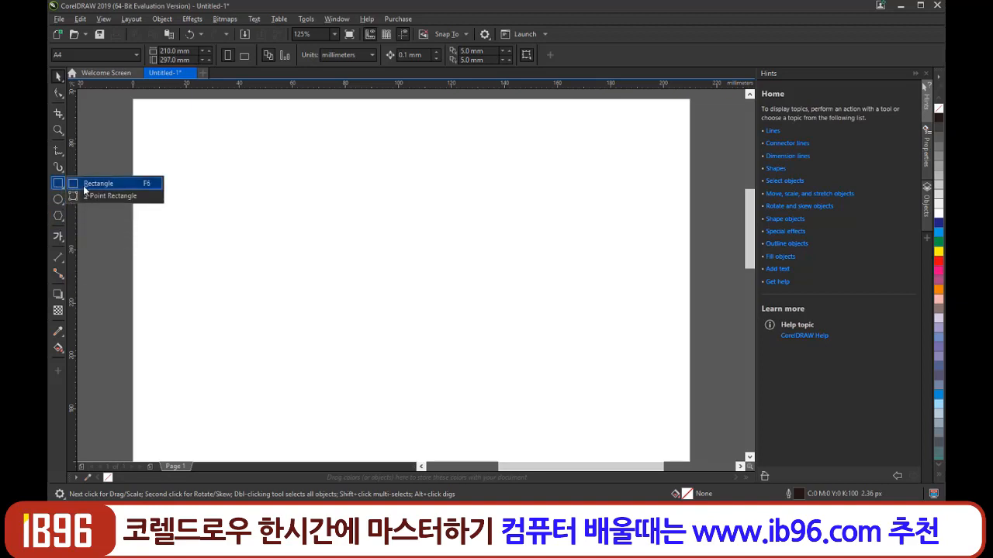
{"action": "left_click", "coordinate": [83, 186]}
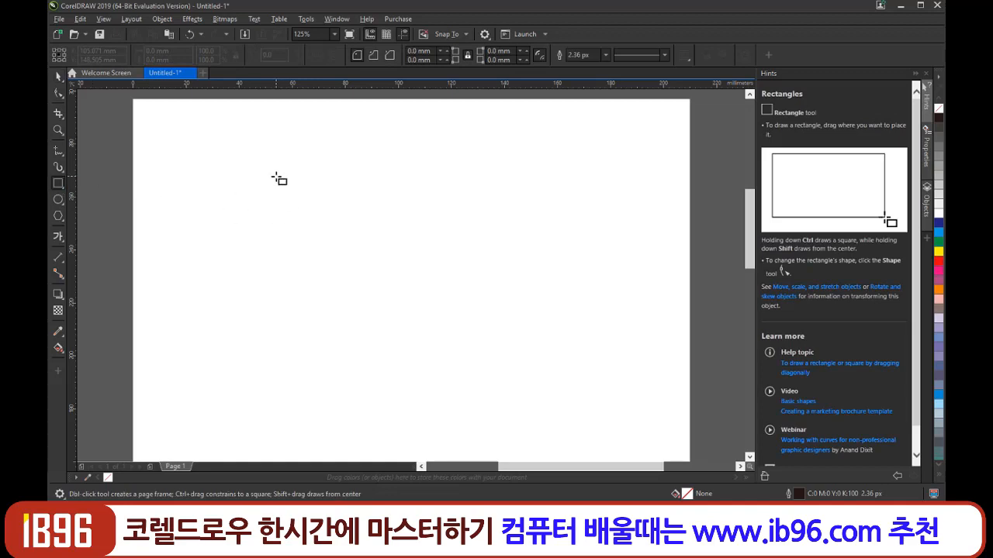
{"action": "left_click_drag", "start_coordinate": [259, 179], "coordinate": [398, 272]}
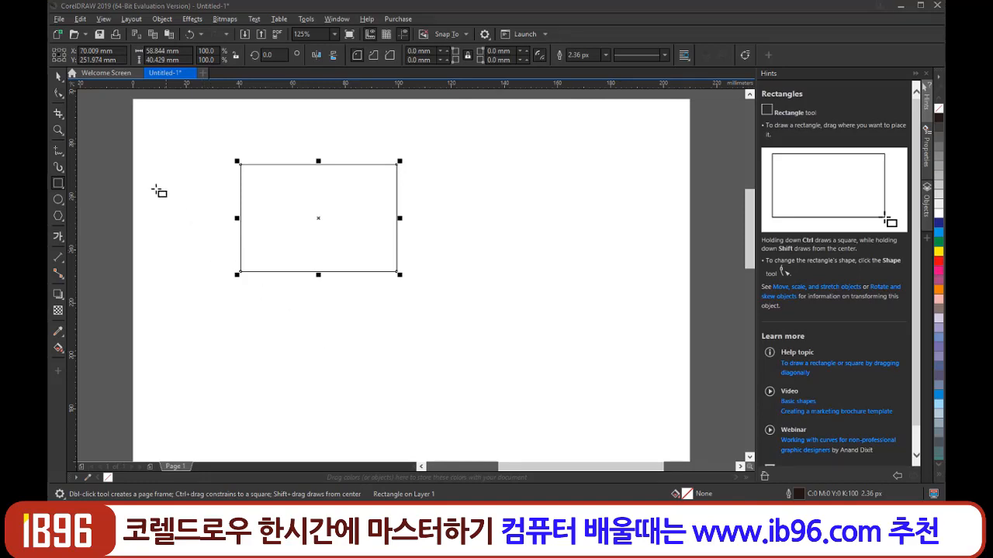
Move the rectangle with the Pick tool so its center lies at about X 99 mm, Y 221 mm.
{"action": "left_click", "coordinate": [58, 78]}
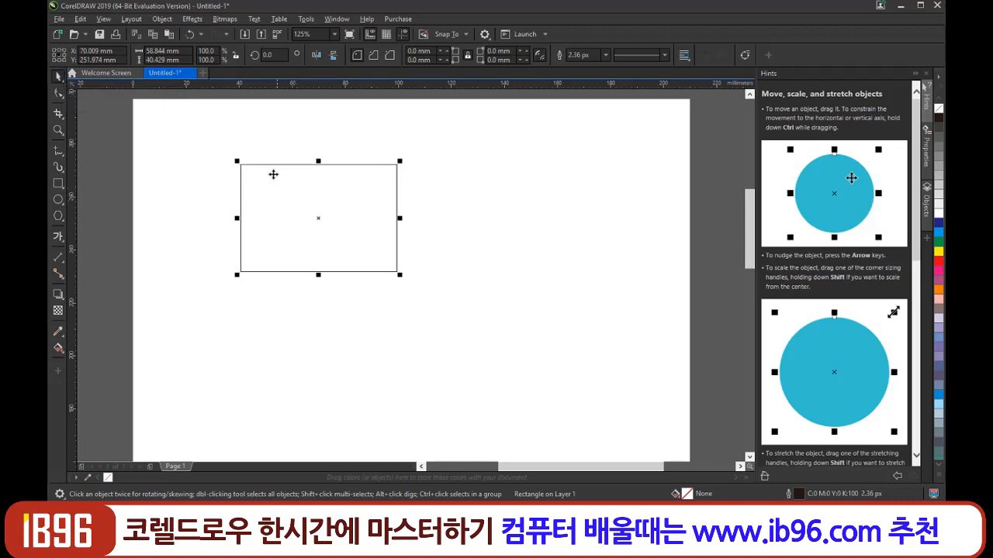
{"action": "left_click_drag", "start_coordinate": [271, 169], "coordinate": [208, 191]}
{"action": "left_click_drag", "start_coordinate": [268, 197], "coordinate": [366, 254]}
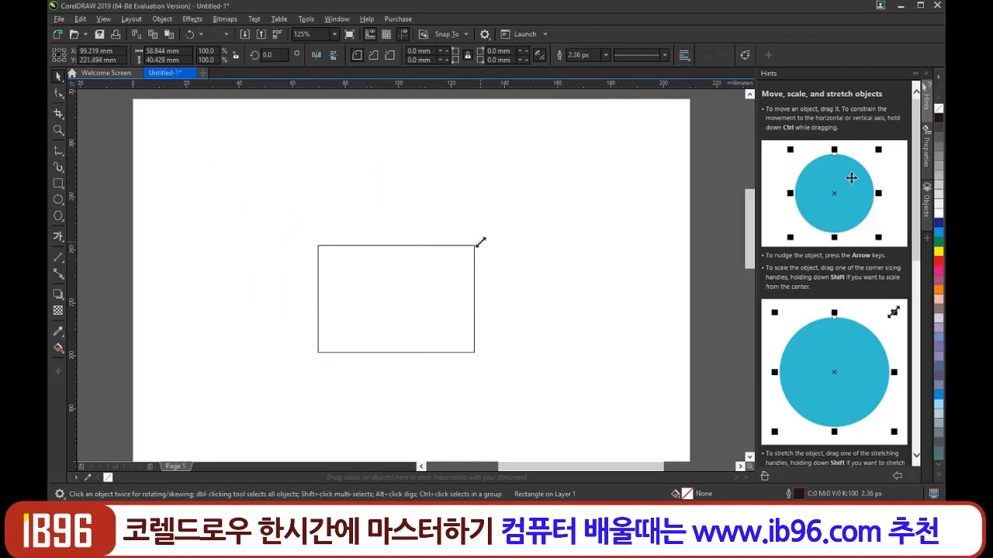
Scale and stretch the rectangle by its corner and side handles, finish at about 43 × 29 mm, and deselect it.
{"action": "mouse_move", "coordinate": [478, 242]}
{"action": "left_mouse_down"}
{"action": "mouse_move", "coordinate": [408, 279]}
{"action": "mouse_move", "coordinate": [378, 310]}
{"action": "mouse_move", "coordinate": [490, 235]}
{"action": "mouse_move", "coordinate": [484, 241]}
{"action": "left_mouse_up"}
{"action": "mouse_move", "coordinate": [481, 298]}
{"action": "left_mouse_down"}
{"action": "mouse_move", "coordinate": [401, 291]}
{"action": "mouse_move", "coordinate": [480, 298]}
{"action": "left_mouse_up"}
{"action": "left_click_drag", "start_coordinate": [480, 242], "coordinate": [523, 219]}
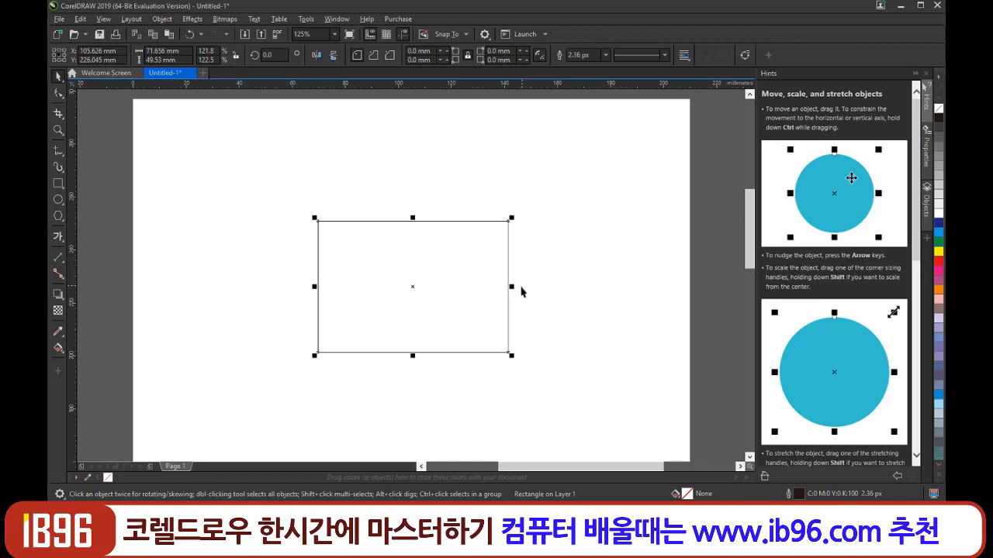
{"action": "left_click_drag", "start_coordinate": [511, 287], "coordinate": [614, 282]}
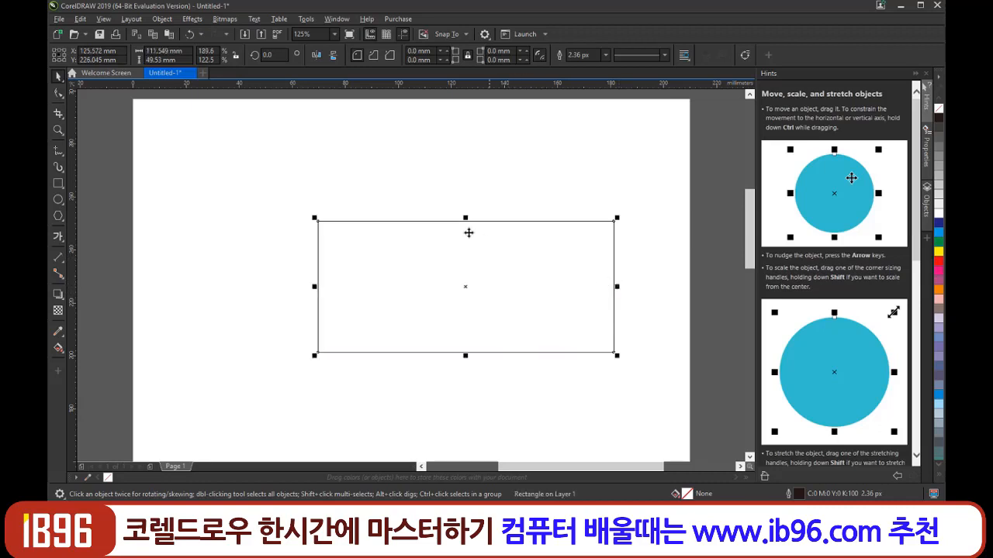
{"action": "left_click_drag", "start_coordinate": [465, 217], "coordinate": [474, 152]}
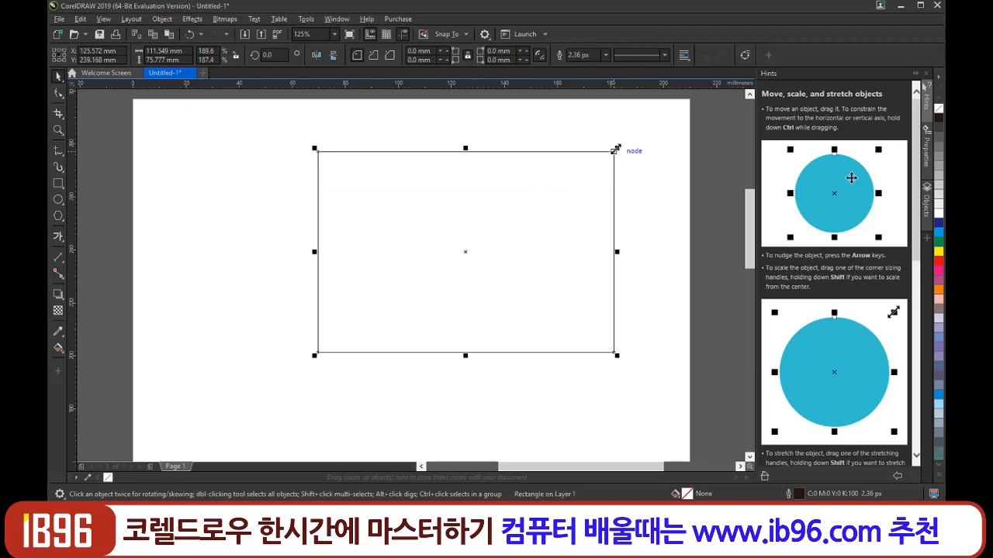
{"action": "left_click_drag", "start_coordinate": [614, 152], "coordinate": [418, 175]}
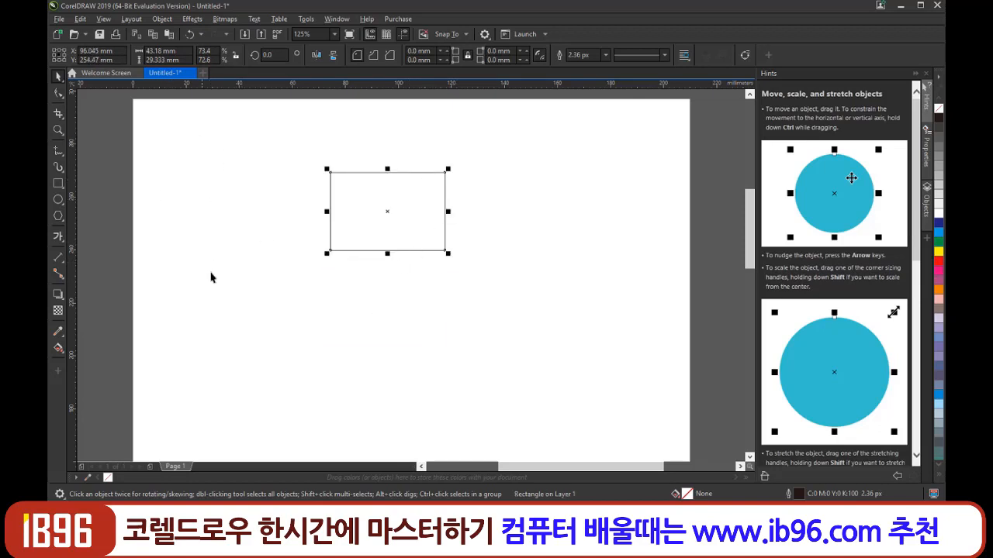
{"action": "left_click", "coordinate": [233, 245]}
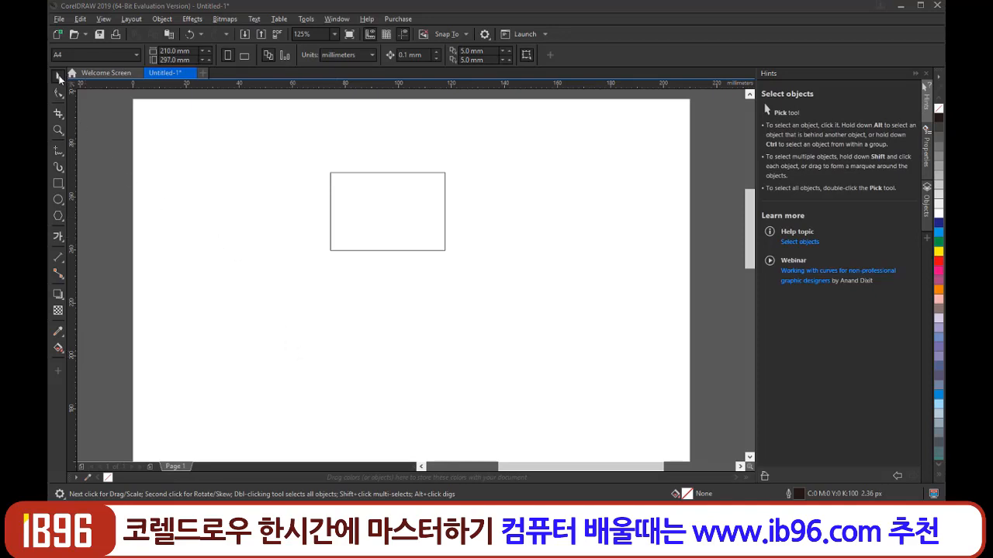
Draw three more rectangles: about 44 × 27 mm lower left, one lower right, and about 27 × 23 mm upper right; deselect the last one.
{"action": "left_click", "coordinate": [58, 183]}
{"action": "left_click_drag", "start_coordinate": [262, 264], "coordinate": [378, 335]}
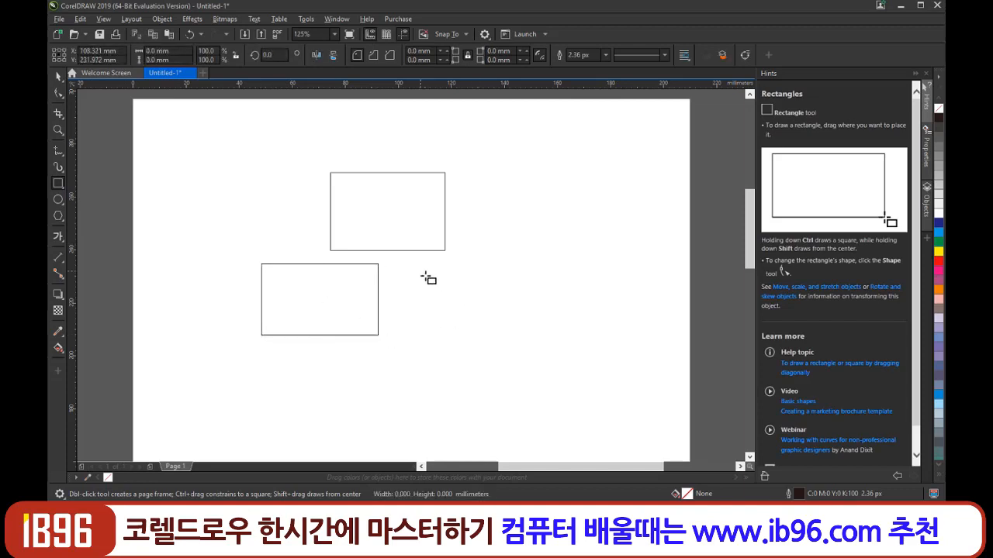
{"action": "left_click_drag", "start_coordinate": [420, 272], "coordinate": [512, 369]}
{"action": "left_click_drag", "start_coordinate": [548, 172], "coordinate": [477, 233]}
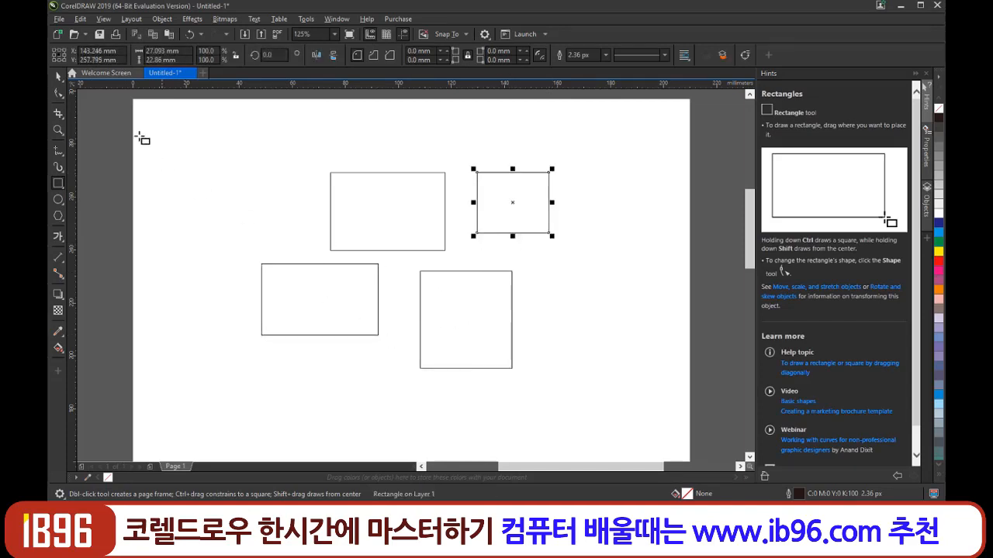
{"action": "left_click", "coordinate": [58, 76]}
{"action": "left_click", "coordinate": [217, 207]}
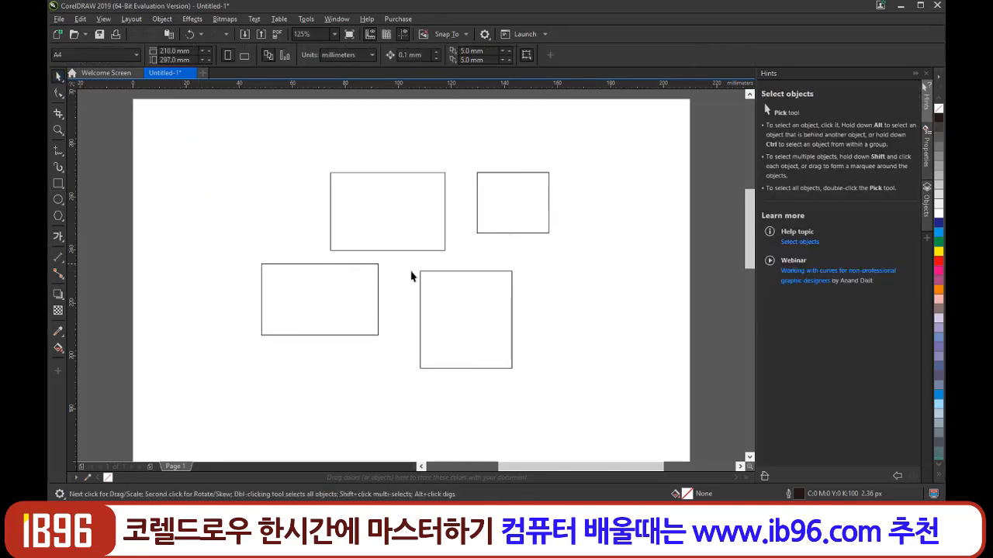
Try selection boxes that only partly cross the four rectangles, and select the upper-left rectangle directly.
{"action": "left_click_drag", "start_coordinate": [298, 203], "coordinate": [487, 308]}
{"action": "left_click_drag", "start_coordinate": [295, 211], "coordinate": [492, 307]}
{"action": "left_click_drag", "start_coordinate": [301, 212], "coordinate": [491, 301]}
{"action": "left_click", "coordinate": [348, 181]}
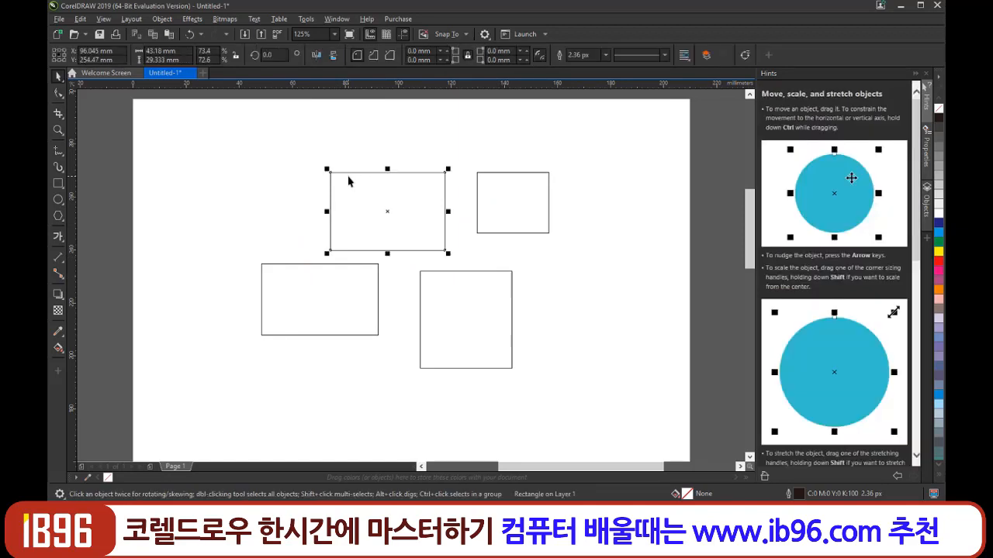
Enclose the upper-left rectangle, the lower-left one, and both lower rectangles in turn with selection boxes, and clear the selection.
{"action": "left_click", "coordinate": [295, 215]}
{"action": "left_click_drag", "start_coordinate": [306, 166], "coordinate": [458, 262]}
{"action": "left_click_drag", "start_coordinate": [247, 253], "coordinate": [394, 354]}
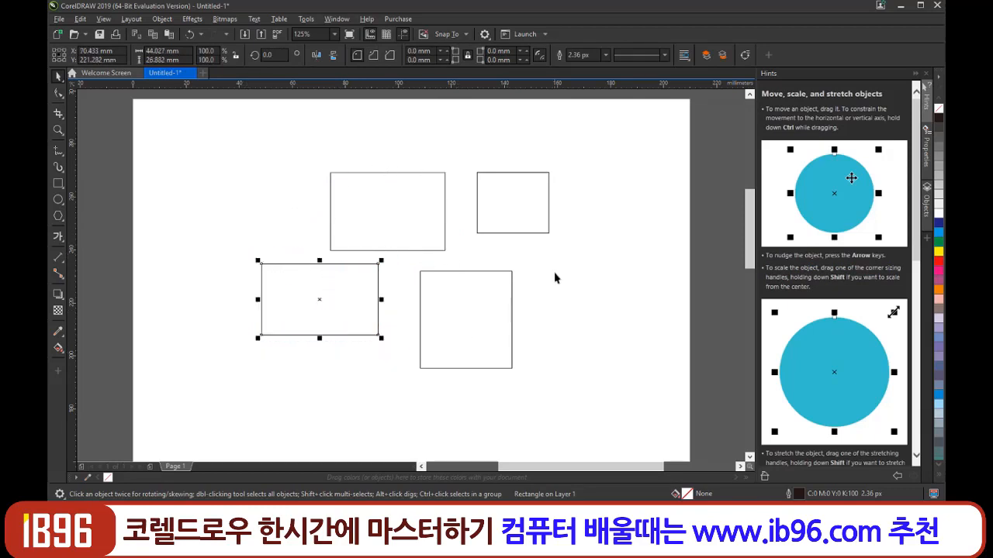
{"action": "left_click_drag", "start_coordinate": [534, 255], "coordinate": [230, 385]}
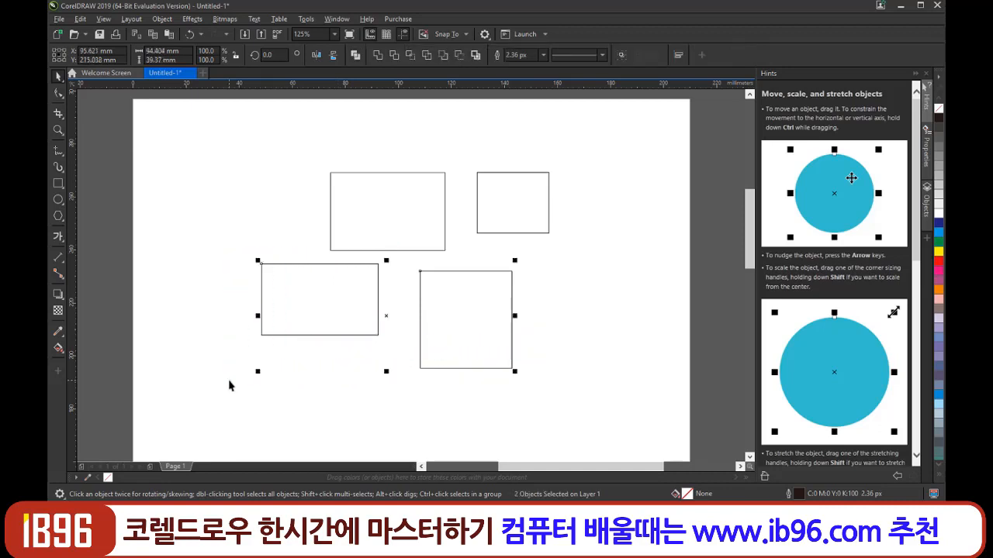
{"action": "left_click", "coordinate": [235, 394]}
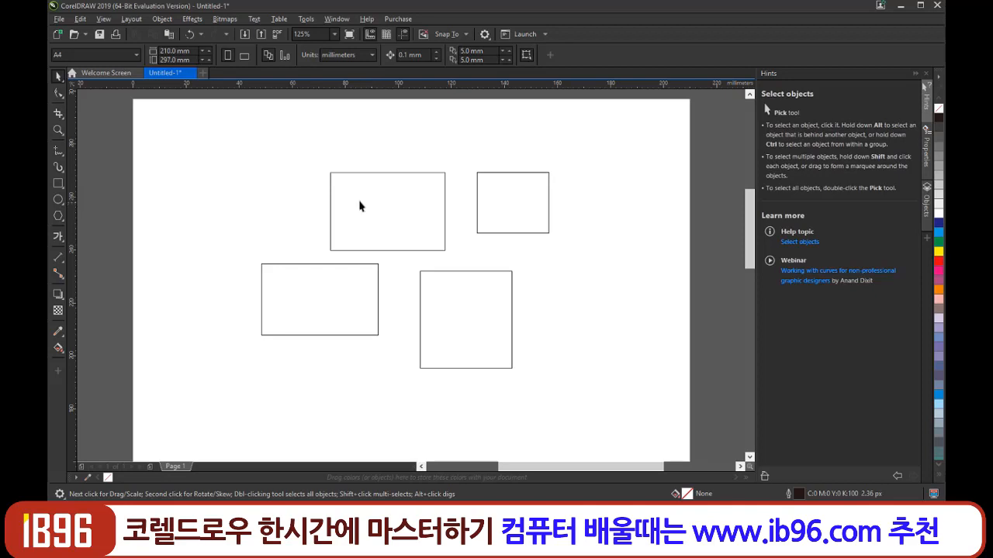
Select all four rectangles using selection boxes that merely touch them, once from each side, and clear the selection each time.
{"action": "left_click", "coordinate": [381, 217]}
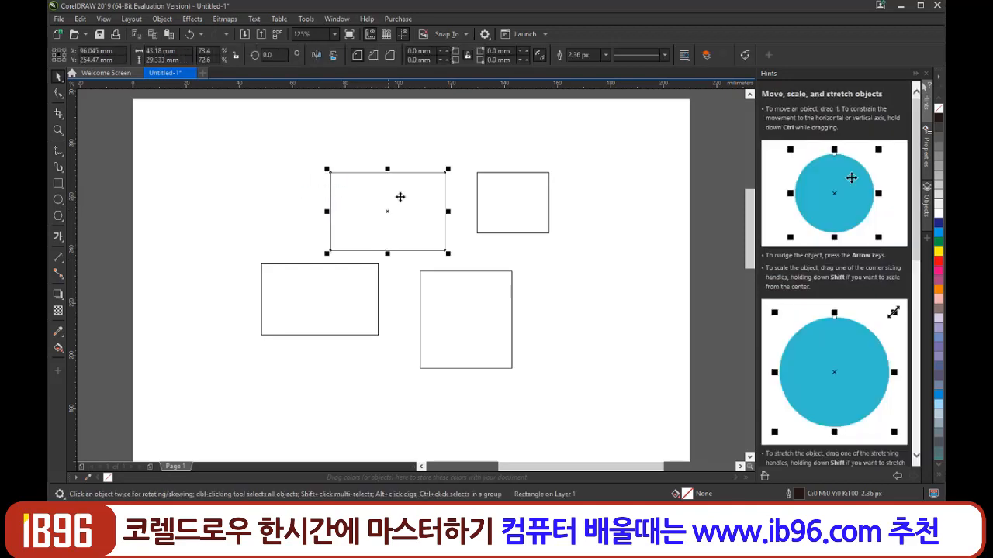
{"action": "left_click_drag", "start_coordinate": [578, 212], "coordinate": [370, 317]}
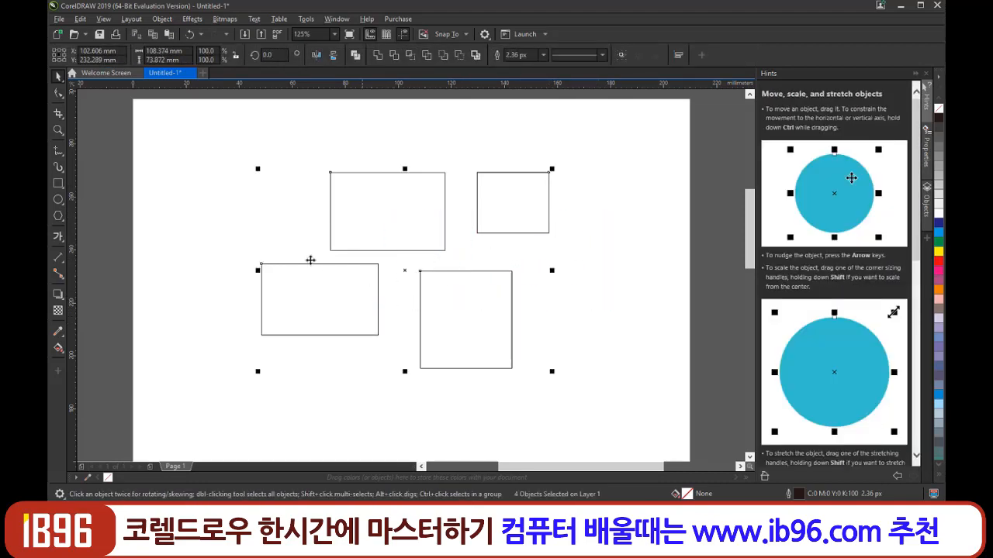
{"action": "left_click", "coordinate": [235, 222]}
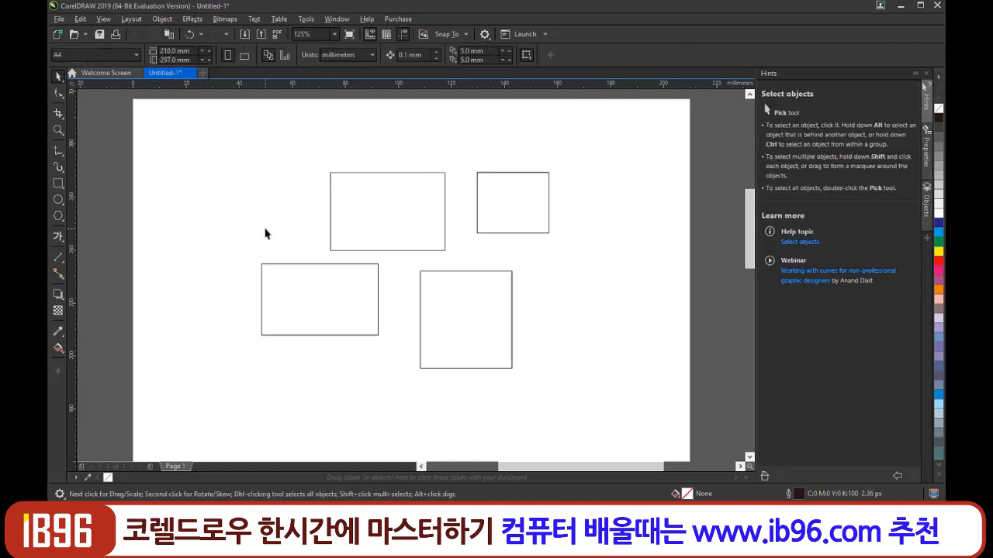
{"action": "left_click_drag", "start_coordinate": [285, 211], "coordinate": [486, 317]}
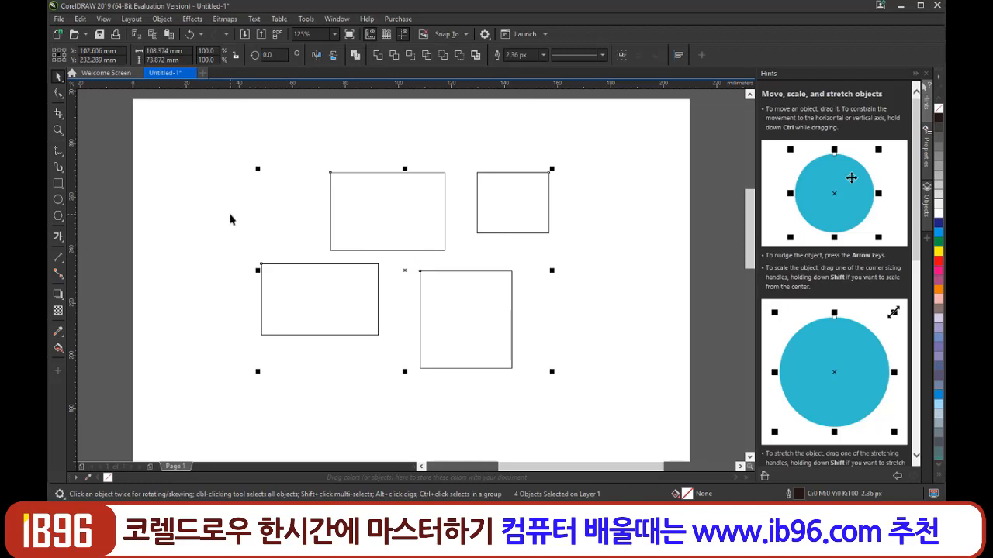
{"action": "left_click", "coordinate": [240, 225]}
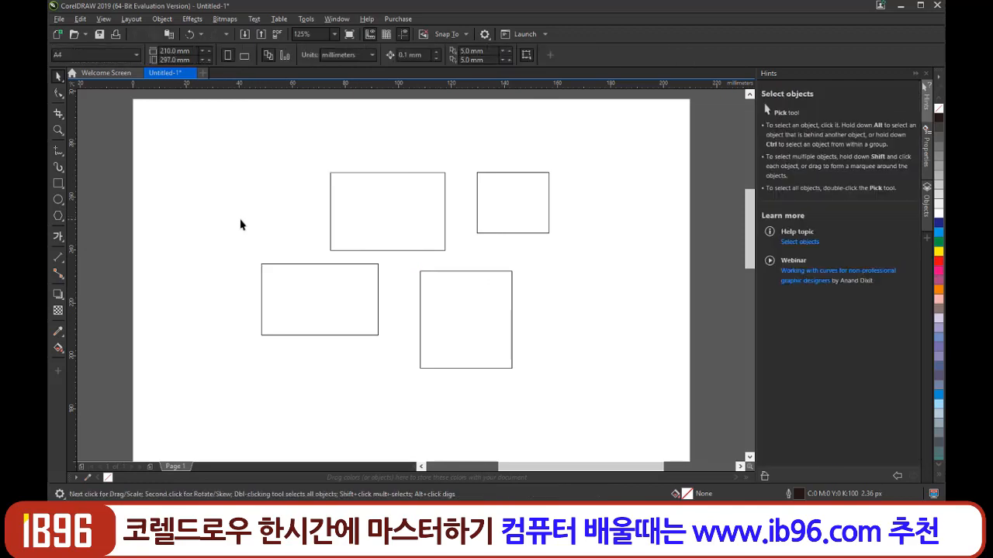
Select only the lower-left and upper-right rectangles with the Freehand Pick tool, and move them slightly down and to the left.
{"action": "left_click", "coordinate": [61, 78]}
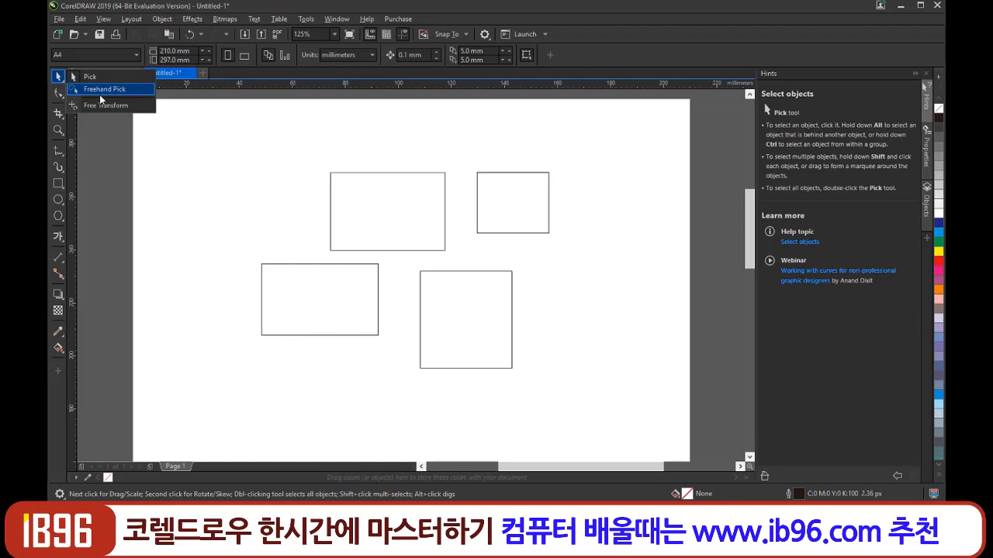
{"action": "left_click", "coordinate": [100, 90]}
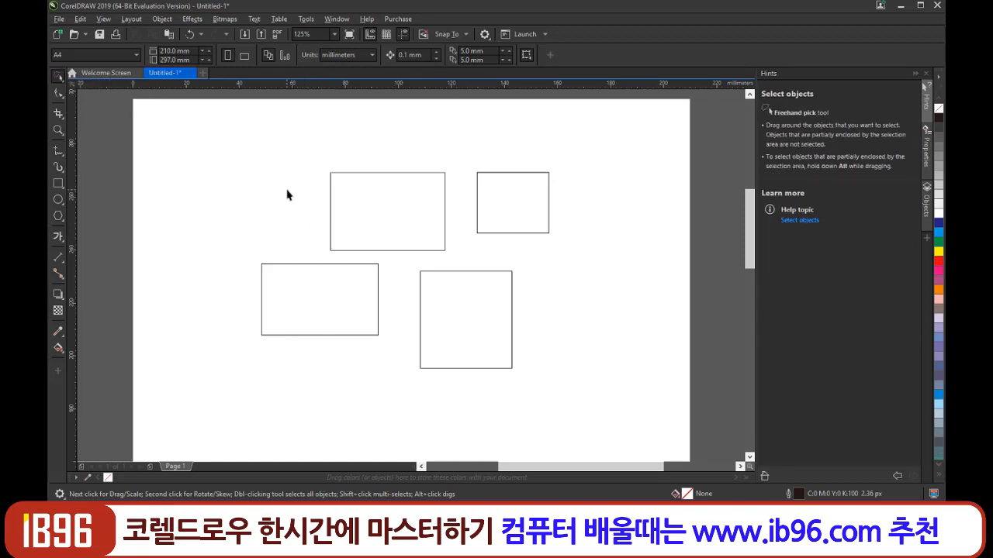
{"action": "mouse_move", "coordinate": [287, 190]}
{"action": "left_mouse_down"}
{"action": "mouse_move", "coordinate": [325, 207]}
{"action": "mouse_move", "coordinate": [383, 211]}
{"action": "mouse_move", "coordinate": [401, 195]}
{"action": "mouse_move", "coordinate": [407, 161]}
{"action": "mouse_move", "coordinate": [379, 124]}
{"action": "mouse_move", "coordinate": [312, 120]}
{"action": "mouse_move", "coordinate": [281, 124]}
{"action": "mouse_move", "coordinate": [276, 160]}
{"action": "mouse_move", "coordinate": [284, 131]}
{"action": "mouse_move", "coordinate": [295, 130]}
{"action": "mouse_move", "coordinate": [304, 147]}
{"action": "mouse_move", "coordinate": [225, 174]}
{"action": "left_mouse_up"}
{"action": "mouse_move", "coordinate": [213, 304]}
{"action": "left_mouse_down"}
{"action": "mouse_move", "coordinate": [261, 257]}
{"action": "mouse_move", "coordinate": [467, 259]}
{"action": "mouse_move", "coordinate": [477, 250]}
{"action": "mouse_move", "coordinate": [470, 190]}
{"action": "mouse_move", "coordinate": [532, 143]}
{"action": "mouse_move", "coordinate": [573, 215]}
{"action": "mouse_move", "coordinate": [552, 245]}
{"action": "mouse_move", "coordinate": [500, 254]}
{"action": "mouse_move", "coordinate": [262, 262]}
{"action": "left_mouse_up"}
{"action": "mouse_move", "coordinate": [241, 281]}
{"action": "left_mouse_down"}
{"action": "mouse_move", "coordinate": [260, 250]}
{"action": "mouse_move", "coordinate": [454, 250]}
{"action": "mouse_move", "coordinate": [472, 171]}
{"action": "mouse_move", "coordinate": [520, 144]}
{"action": "mouse_move", "coordinate": [573, 165]}
{"action": "mouse_move", "coordinate": [581, 237]}
{"action": "mouse_move", "coordinate": [407, 270]}
{"action": "mouse_move", "coordinate": [392, 321]}
{"action": "left_mouse_up"}
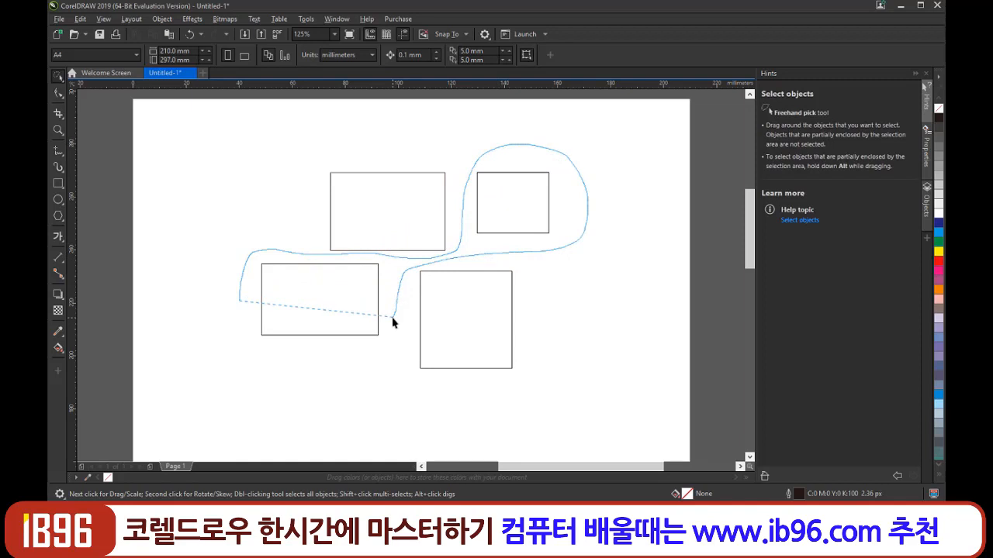
{"action": "left_click_drag", "start_coordinate": [393, 323], "coordinate": [387, 333]}
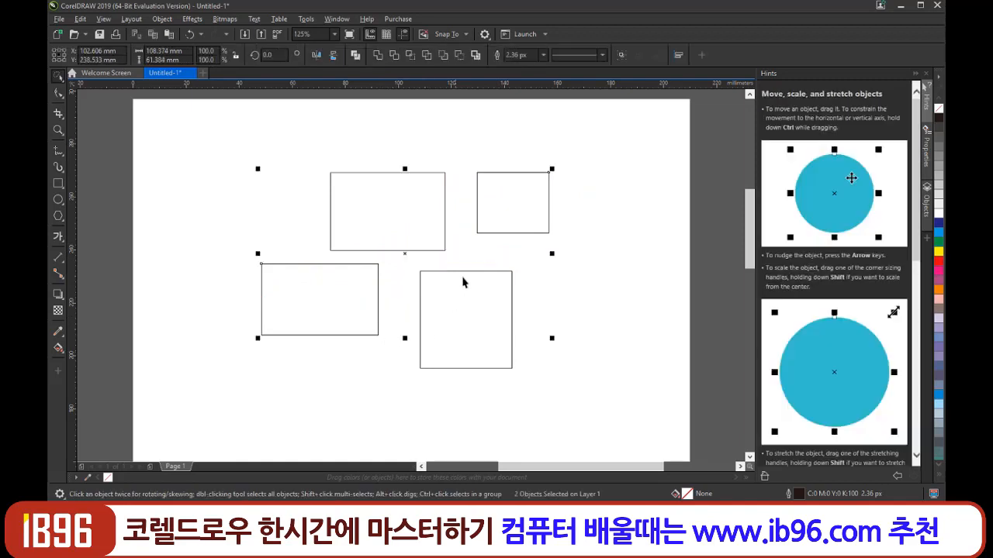
{"action": "mouse_move", "coordinate": [488, 232]}
{"action": "left_mouse_down"}
{"action": "mouse_move", "coordinate": [598, 333]}
{"action": "mouse_move", "coordinate": [491, 277]}
{"action": "mouse_move", "coordinate": [481, 241]}
{"action": "left_mouse_up"}
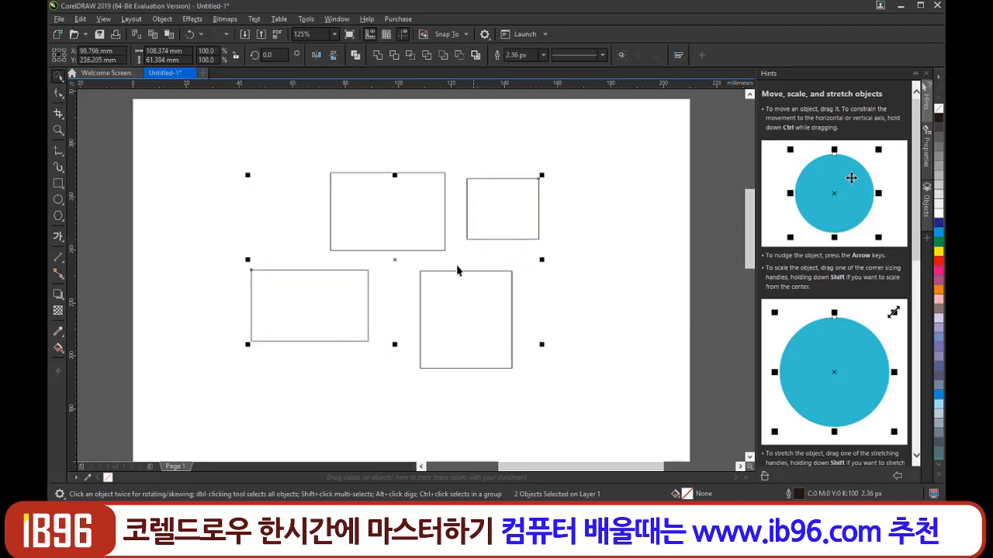
Enclose the upper-left rectangle with the Pick tool, clear the selection, and try a selection box that only partly crosses it.
{"action": "left_click", "coordinate": [215, 225]}
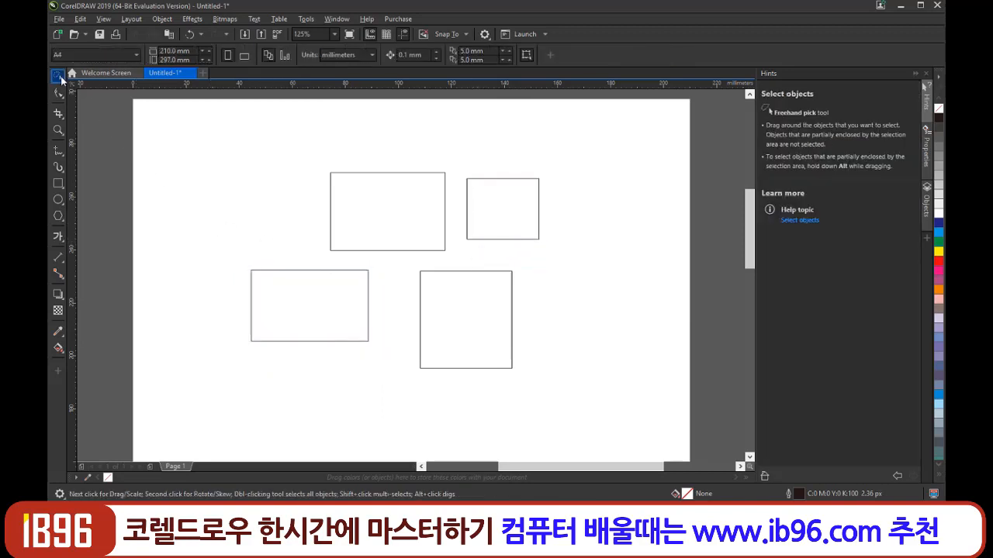
{"action": "left_click", "coordinate": [60, 80]}
{"action": "left_click", "coordinate": [94, 83]}
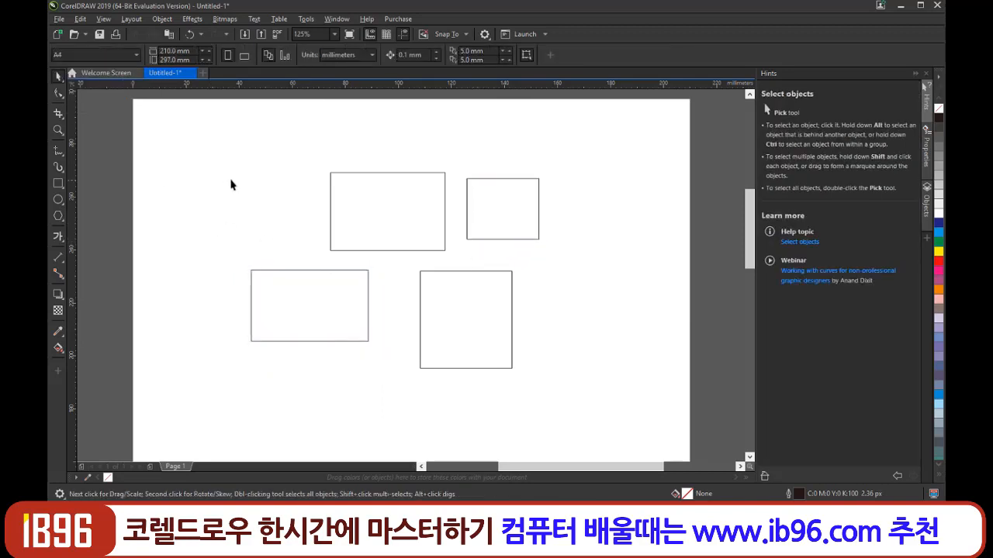
{"action": "left_click_drag", "start_coordinate": [261, 142], "coordinate": [450, 252]}
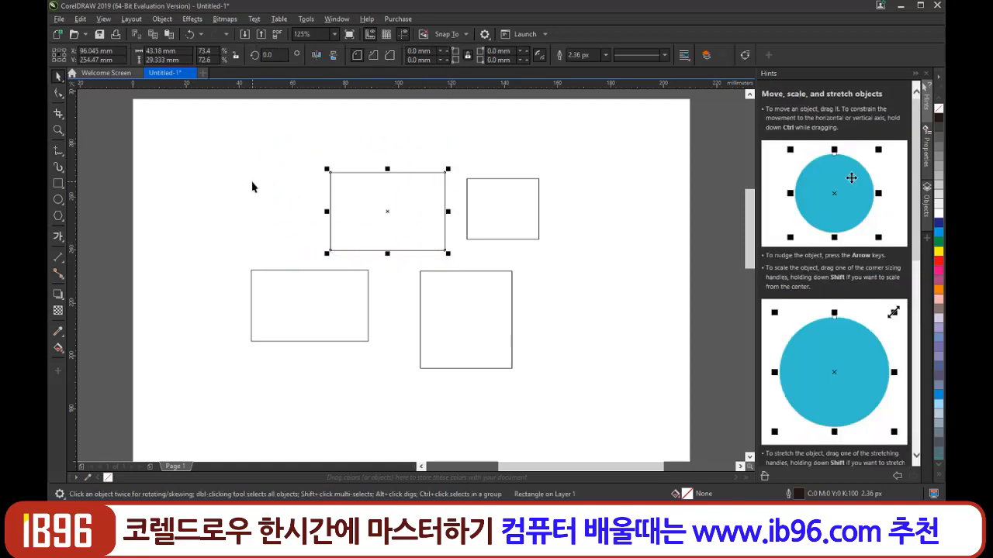
{"action": "left_click", "coordinate": [292, 188]}
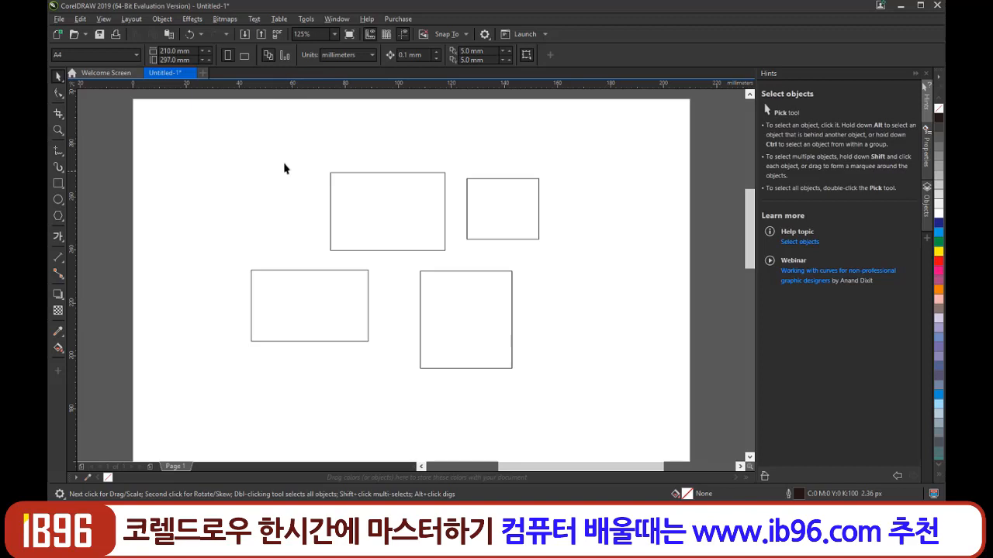
{"action": "left_click_drag", "start_coordinate": [284, 168], "coordinate": [369, 221]}
{"action": "left_click", "coordinate": [157, 166]}
Select the lower-left and upper-right rectangles with a freehand outline using Freehand Pick, return to the Pick tool, and clear the selection.
{"action": "left_click", "coordinate": [60, 76]}
{"action": "left_click", "coordinate": [98, 87]}
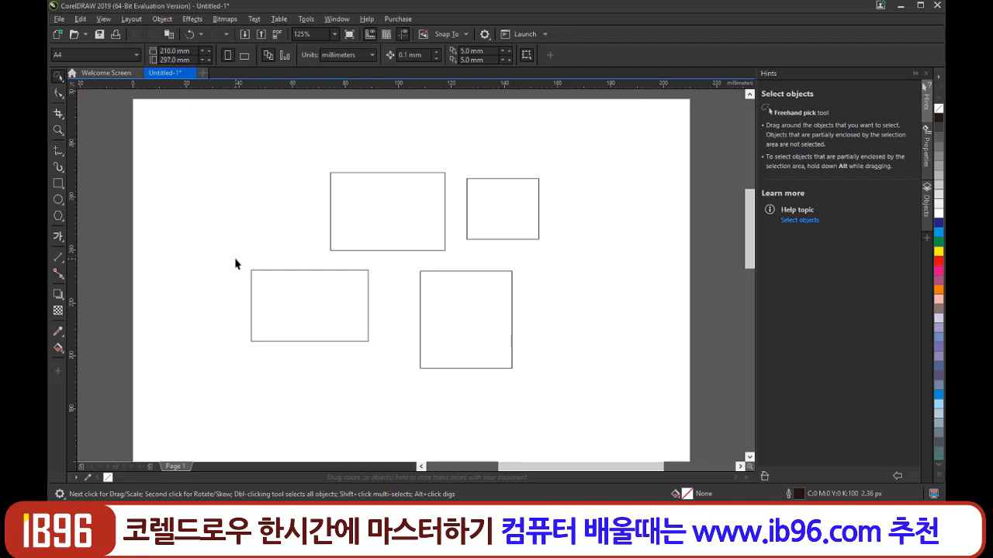
{"action": "mouse_move", "coordinate": [220, 260]}
{"action": "left_mouse_down"}
{"action": "mouse_move", "coordinate": [447, 268]}
{"action": "mouse_move", "coordinate": [460, 250]}
{"action": "mouse_move", "coordinate": [569, 191]}
{"action": "mouse_move", "coordinate": [587, 224]}
{"action": "mouse_move", "coordinate": [523, 256]}
{"action": "mouse_move", "coordinate": [421, 271]}
{"action": "mouse_move", "coordinate": [392, 292]}
{"action": "mouse_move", "coordinate": [387, 325]}
{"action": "left_mouse_up"}
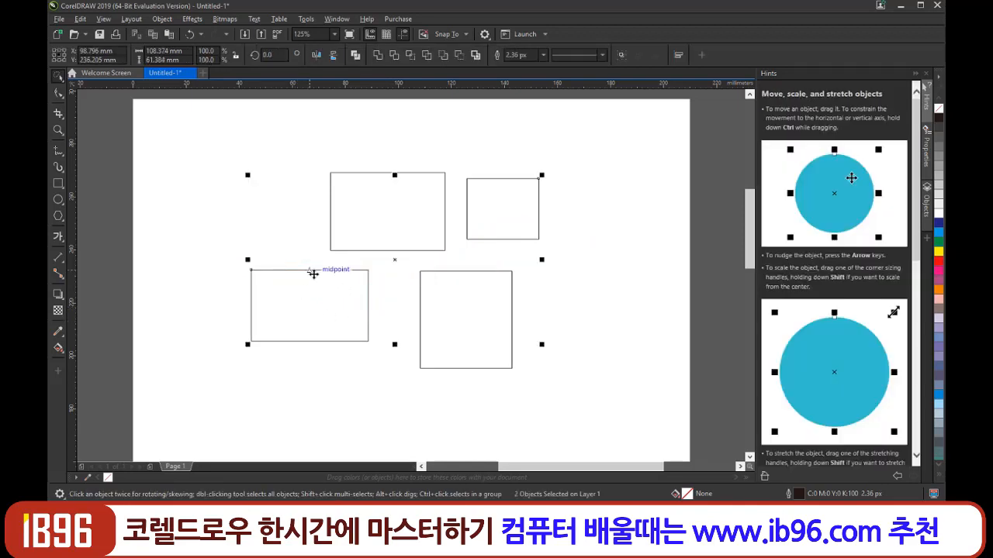
{"action": "mouse_move", "coordinate": [312, 274]}
{"action": "left_mouse_down"}
{"action": "mouse_move", "coordinate": [399, 348]}
{"action": "mouse_move", "coordinate": [324, 297]}
{"action": "mouse_move", "coordinate": [308, 272]}
{"action": "left_mouse_up"}
{"action": "left_click", "coordinate": [59, 78]}
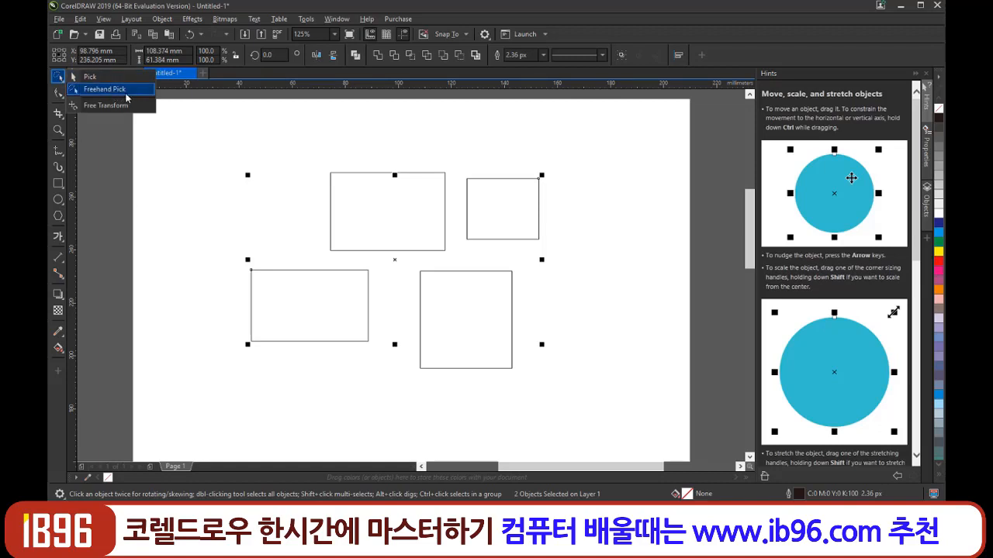
{"action": "left_click", "coordinate": [87, 81]}
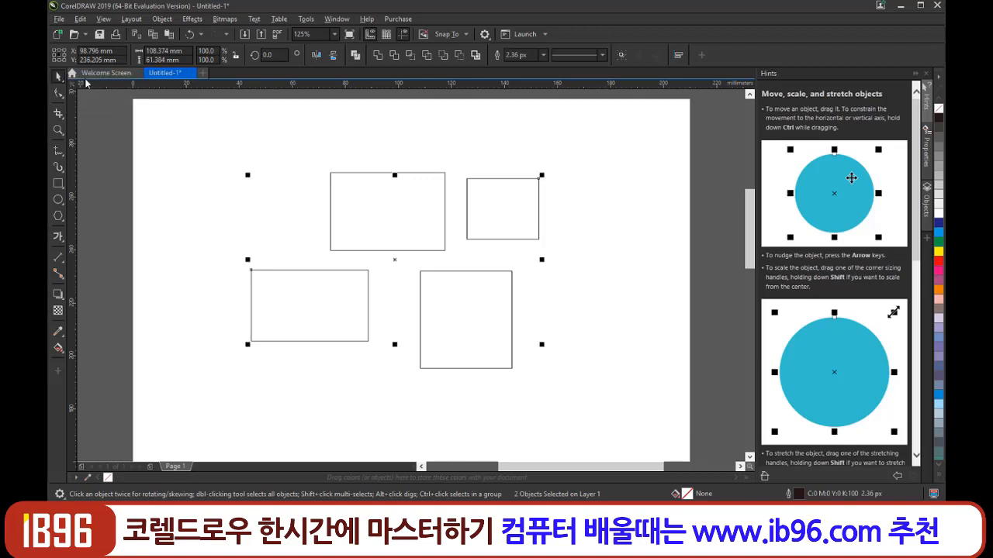
{"action": "left_click", "coordinate": [415, 295]}
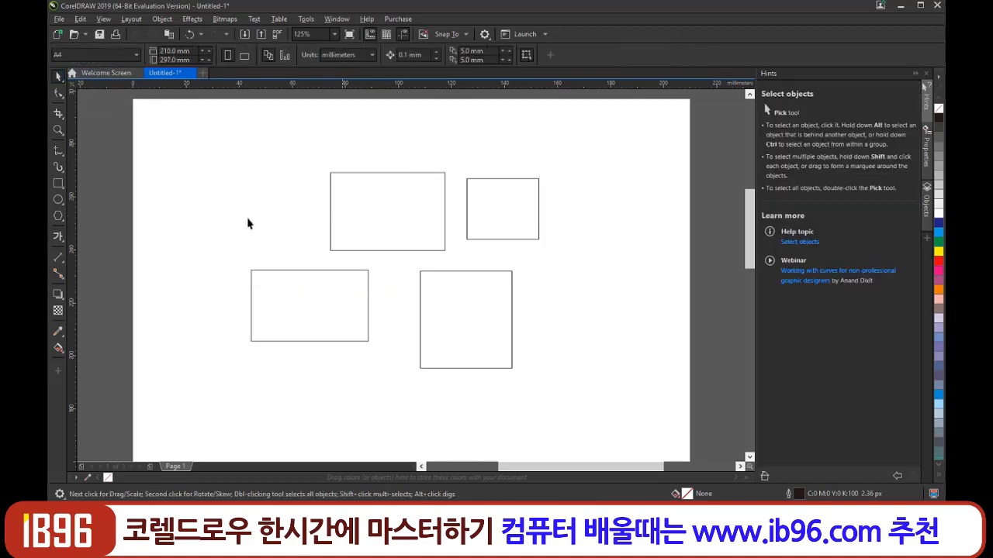
Scale the upper-left rectangle with Free Transform from its lower-left corner, its center and outside anchor points, to about 45.6 × 32.5 mm.
{"action": "left_click", "coordinate": [60, 79]}
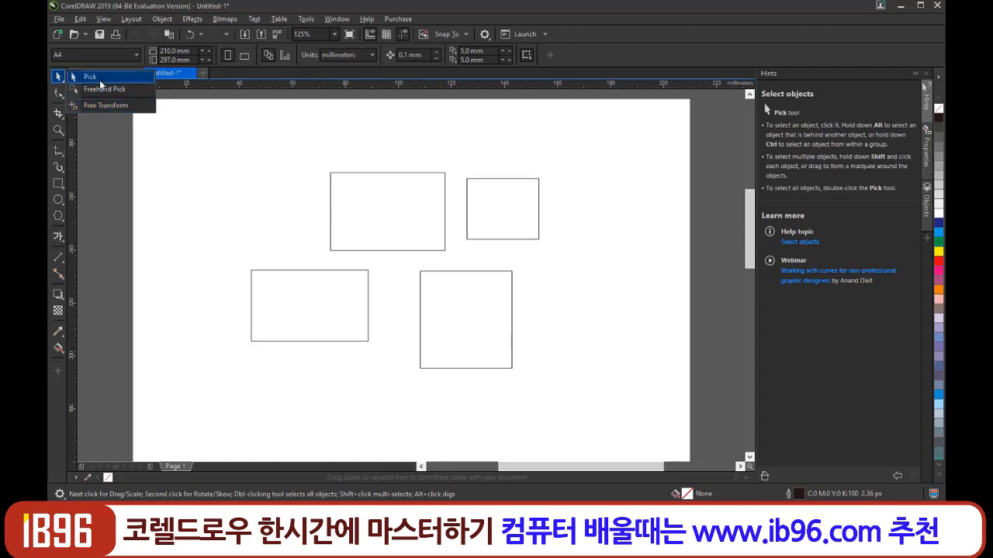
{"action": "left_click", "coordinate": [102, 107]}
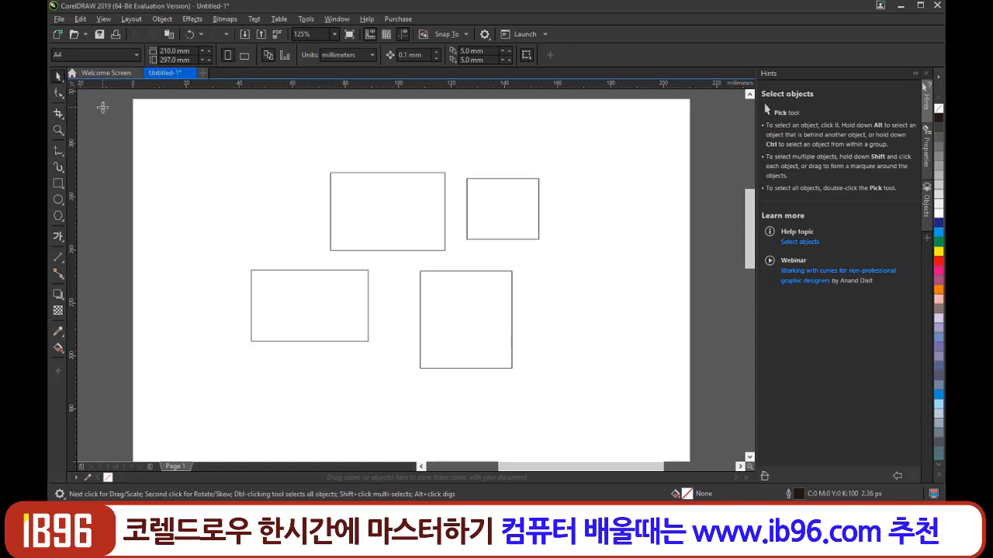
{"action": "left_click", "coordinate": [330, 249]}
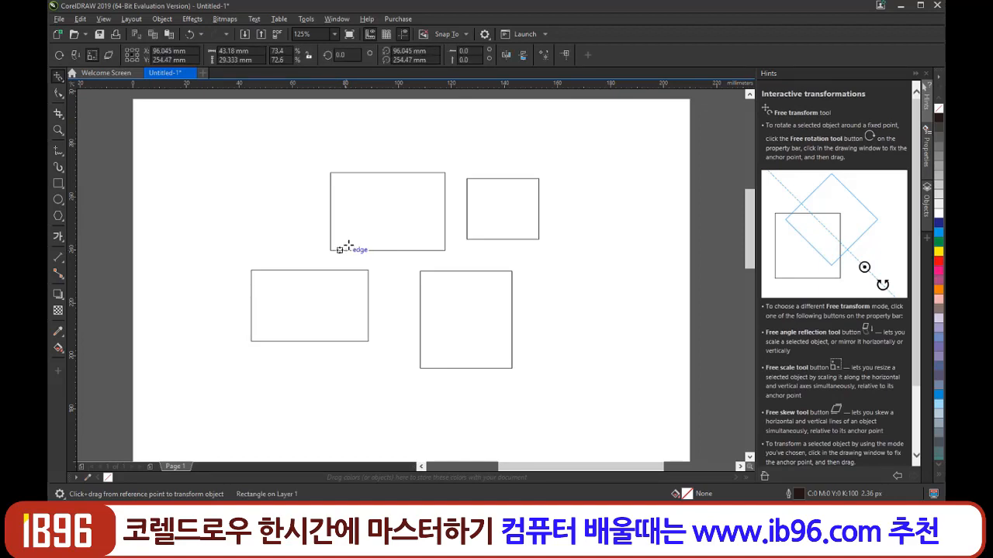
{"action": "mouse_move", "coordinate": [330, 249]}
{"action": "left_mouse_down"}
{"action": "mouse_move", "coordinate": [457, 164]}
{"action": "mouse_move", "coordinate": [275, 263]}
{"action": "mouse_move", "coordinate": [303, 279]}
{"action": "mouse_move", "coordinate": [350, 272]}
{"action": "mouse_move", "coordinate": [310, 231]}
{"action": "mouse_move", "coordinate": [314, 255]}
{"action": "left_mouse_up"}
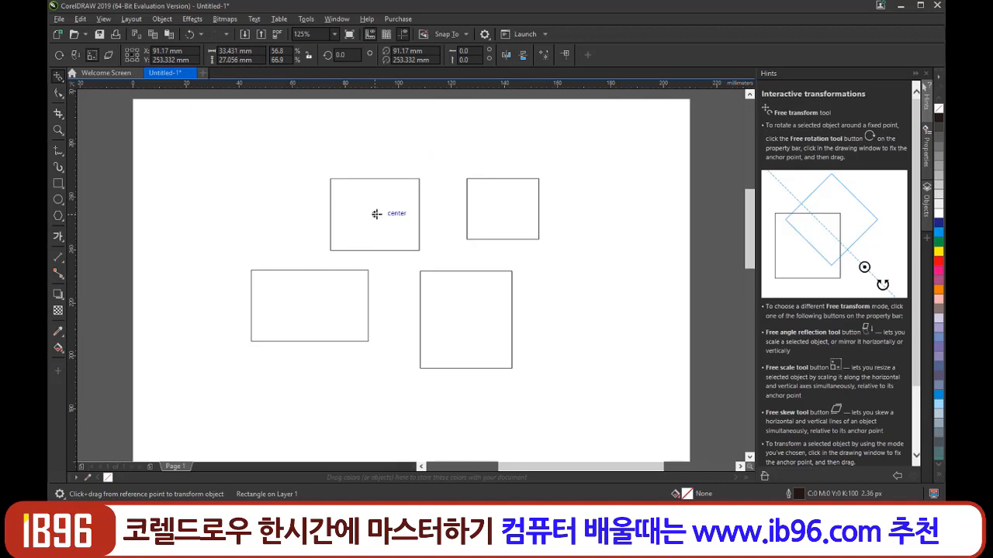
{"action": "mouse_move", "coordinate": [375, 214]}
{"action": "left_mouse_down"}
{"action": "mouse_move", "coordinate": [423, 244]}
{"action": "mouse_move", "coordinate": [406, 273]}
{"action": "mouse_move", "coordinate": [401, 162]}
{"action": "mouse_move", "coordinate": [483, 142]}
{"action": "mouse_move", "coordinate": [372, 193]}
{"action": "mouse_move", "coordinate": [357, 215]}
{"action": "mouse_move", "coordinate": [365, 220]}
{"action": "left_mouse_up"}
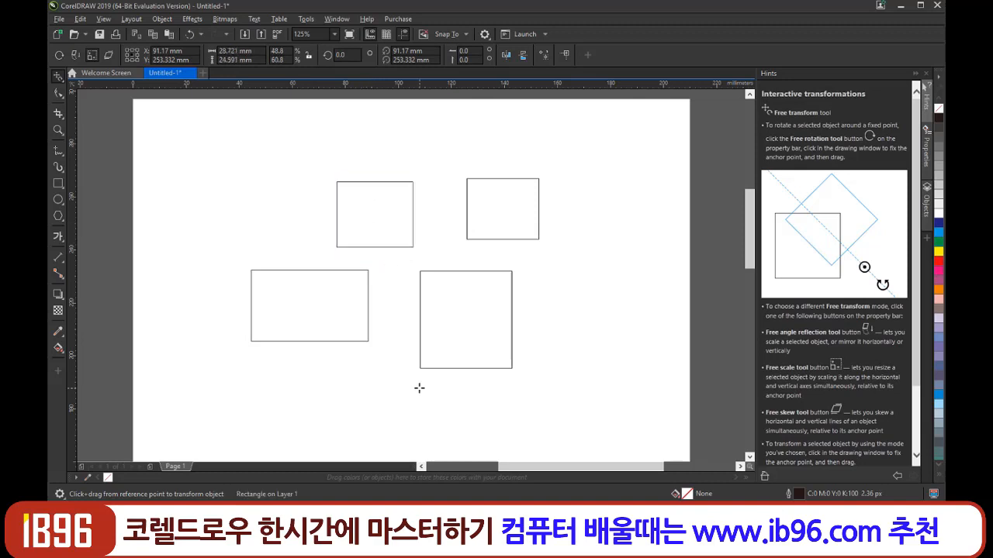
{"action": "mouse_move", "coordinate": [367, 304]}
{"action": "left_mouse_down"}
{"action": "mouse_move", "coordinate": [339, 349]}
{"action": "mouse_move", "coordinate": [379, 302]}
{"action": "left_mouse_up"}
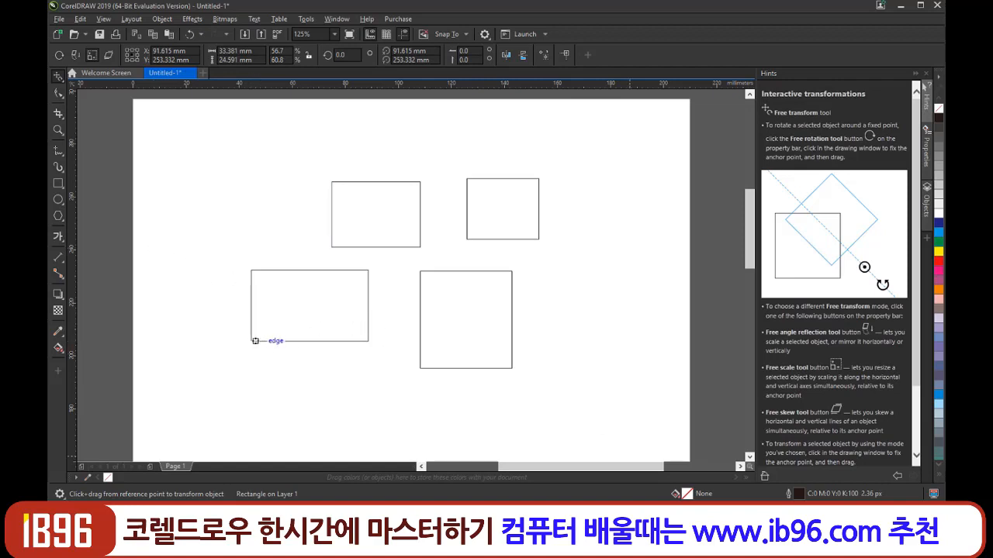
{"action": "left_click_drag", "start_coordinate": [255, 340], "coordinate": [367, 270]}
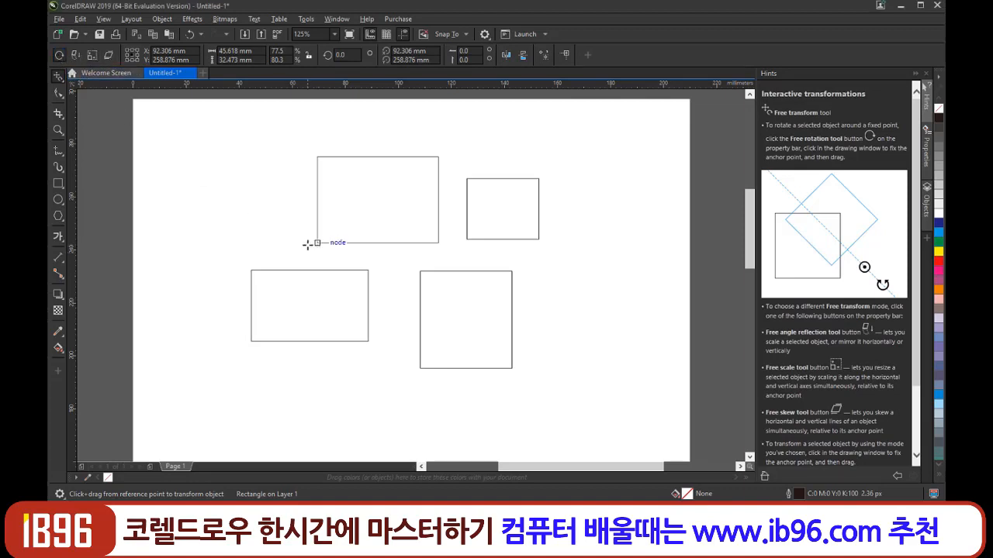
Try rotating the upper-left rectangle freely around its lower-left corner and around anchor points beside it.
{"action": "left_click_drag", "start_coordinate": [321, 243], "coordinate": [439, 245]}
{"action": "left_click_drag", "start_coordinate": [272, 195], "coordinate": [468, 193]}
{"action": "left_click_drag", "start_coordinate": [254, 199], "coordinate": [303, 200]}
Mirror the upper-left rectangle with free angle reflection around different anchor points until it crosses the page's left edge.
{"action": "left_click", "coordinate": [77, 59]}
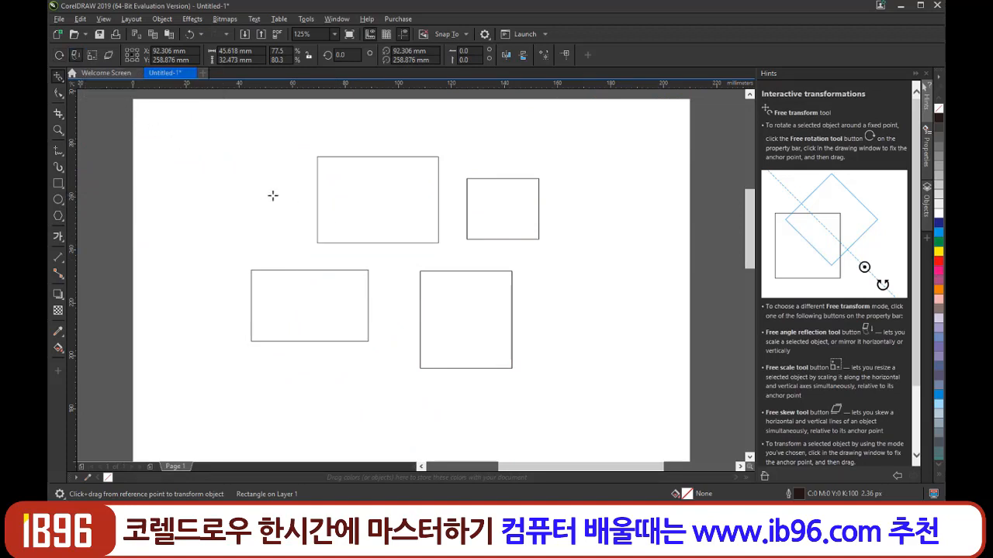
{"action": "left_click_drag", "start_coordinate": [392, 261], "coordinate": [393, 297]}
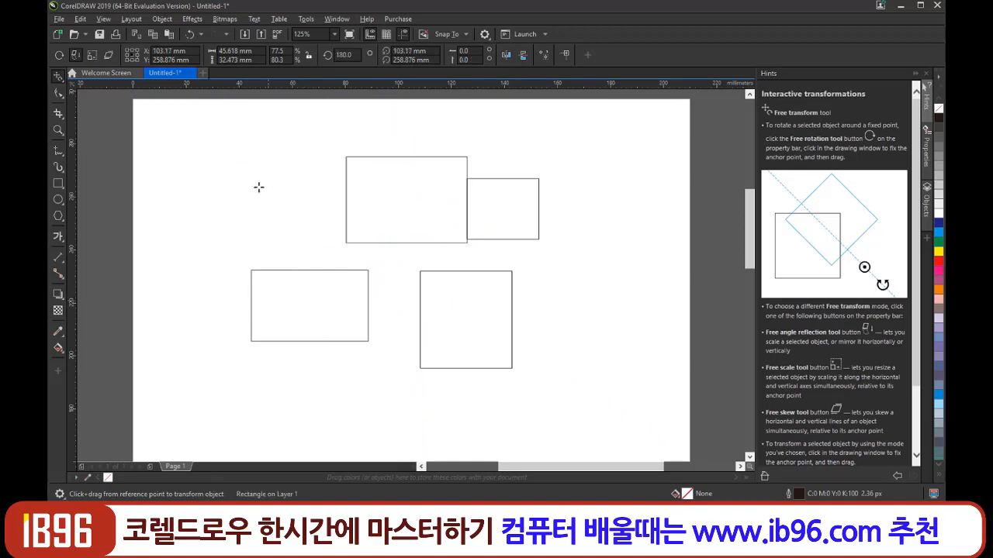
{"action": "mouse_move", "coordinate": [280, 194]}
{"action": "left_mouse_down"}
{"action": "mouse_move", "coordinate": [321, 228]}
{"action": "mouse_move", "coordinate": [281, 269]}
{"action": "left_mouse_up"}
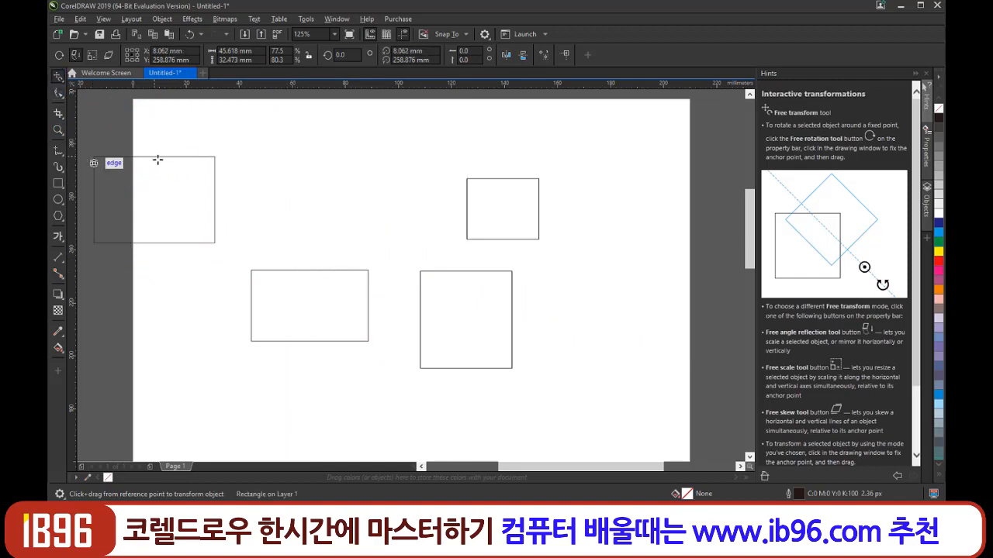
Move the rectangle crossing the page's left edge to the right of the other rectangles, centered at about X 178.2, Y 222.7 mm.
{"action": "left_click", "coordinate": [58, 77]}
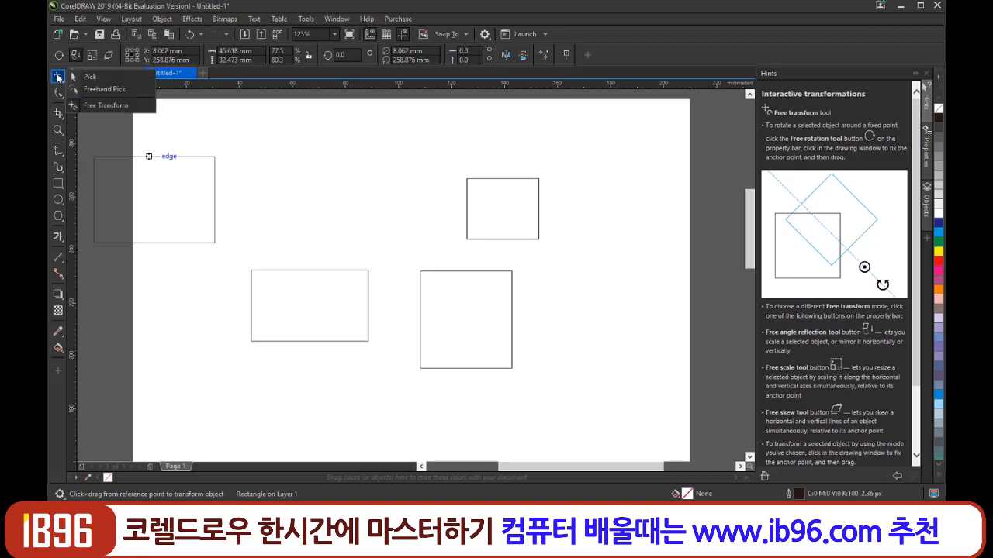
{"action": "left_click", "coordinate": [90, 77]}
{"action": "left_click_drag", "start_coordinate": [171, 166], "coordinate": [624, 262]}
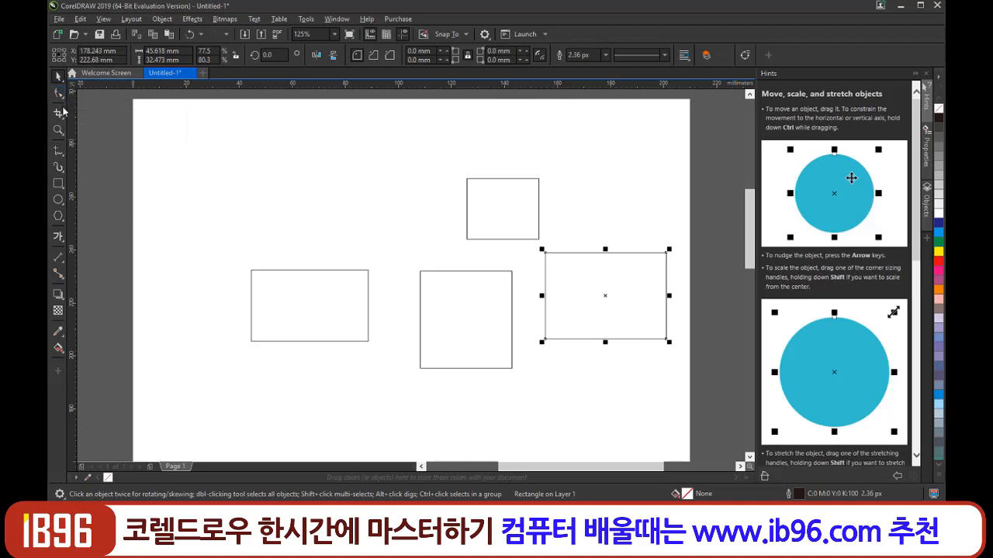
Draw three short straight connector lines at different angles in the empty area left of the upper rectangle.
{"action": "left_click", "coordinate": [59, 274]}
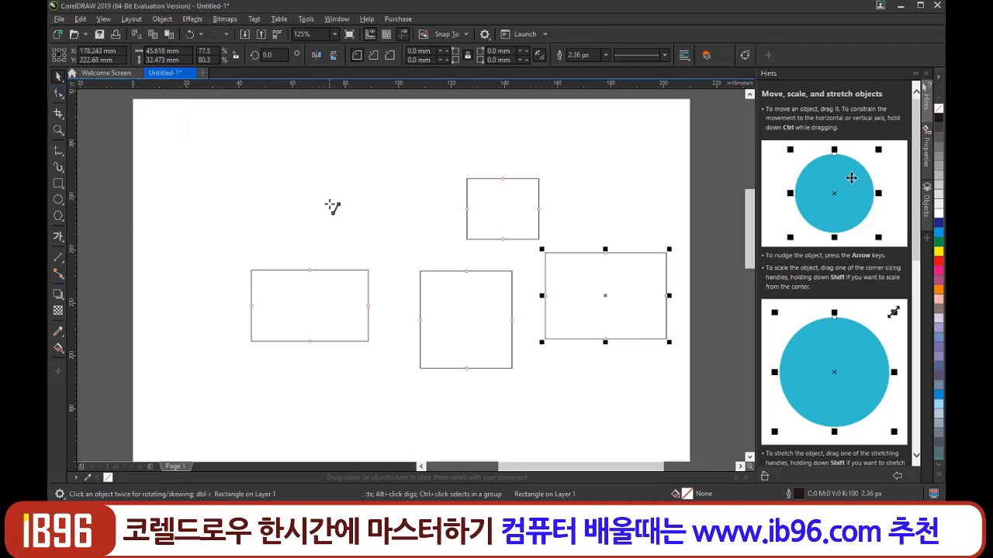
{"action": "mouse_move", "coordinate": [363, 168]}
{"action": "left_mouse_down"}
{"action": "mouse_move", "coordinate": [412, 148]}
{"action": "mouse_move", "coordinate": [432, 212]}
{"action": "mouse_move", "coordinate": [391, 231]}
{"action": "mouse_move", "coordinate": [357, 183]}
{"action": "left_mouse_up"}
{"action": "left_click", "coordinate": [364, 213]}
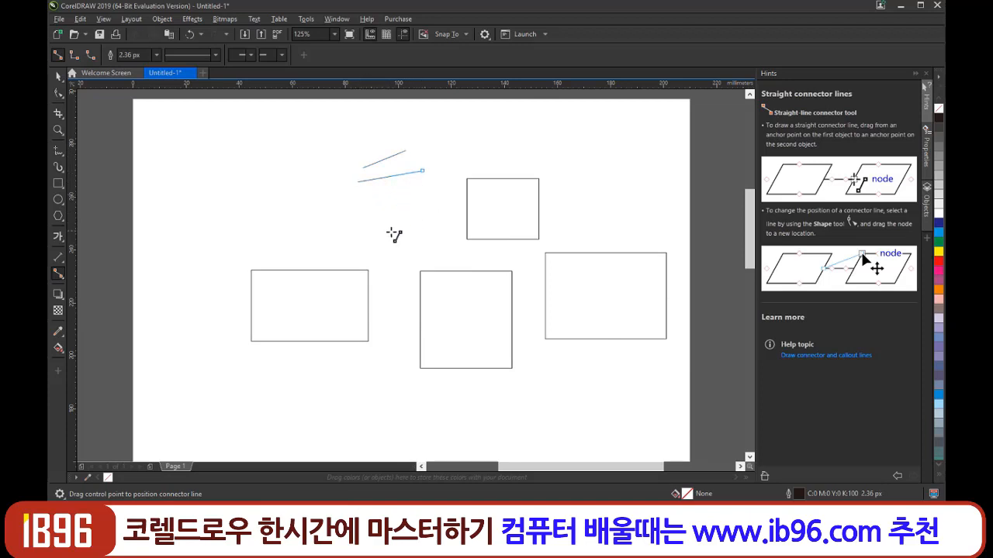
{"action": "left_click_drag", "start_coordinate": [419, 212], "coordinate": [365, 194]}
Select the three connector lines together and try reflecting them with Free Transform around an anchor point on their left.
{"action": "left_click", "coordinate": [58, 77]}
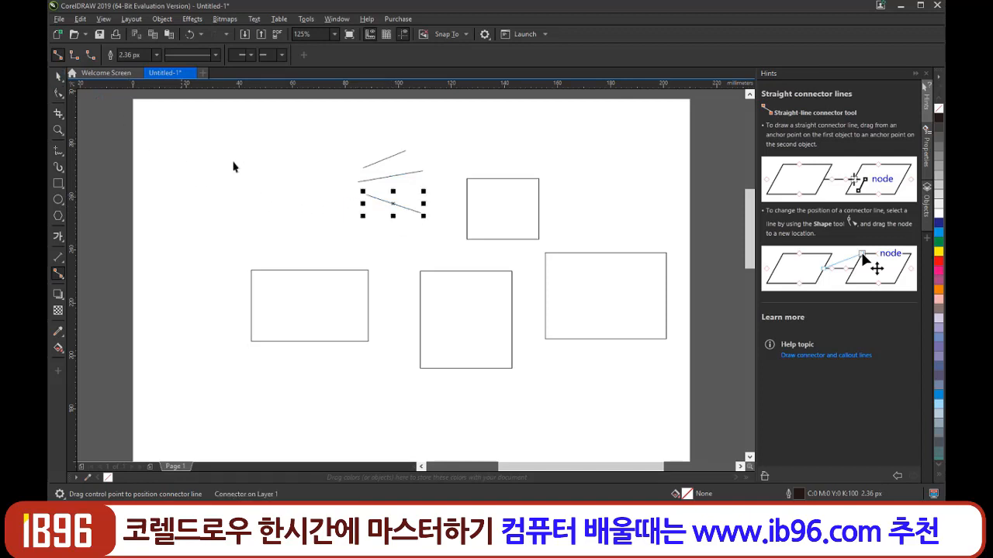
{"action": "left_click", "coordinate": [434, 242]}
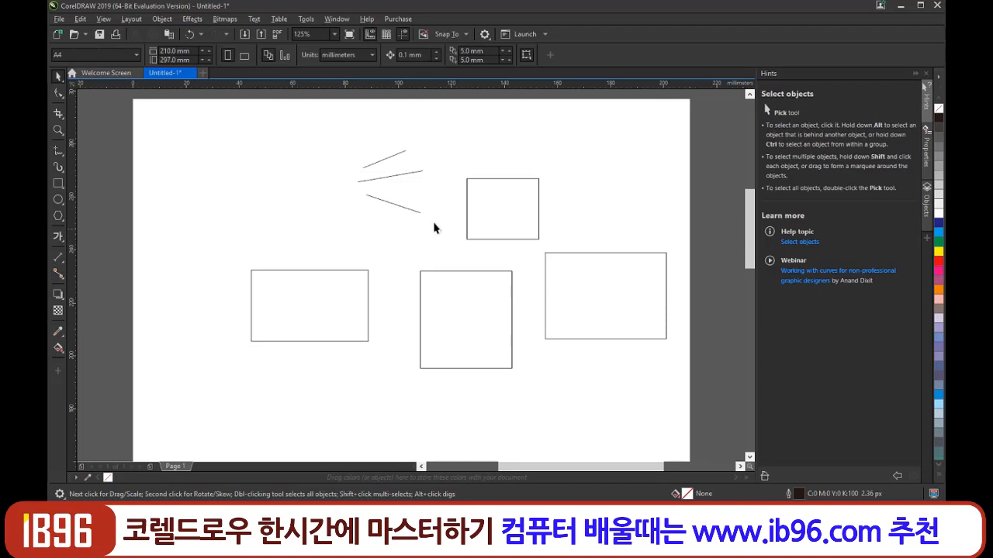
{"action": "left_click_drag", "start_coordinate": [436, 226], "coordinate": [333, 138]}
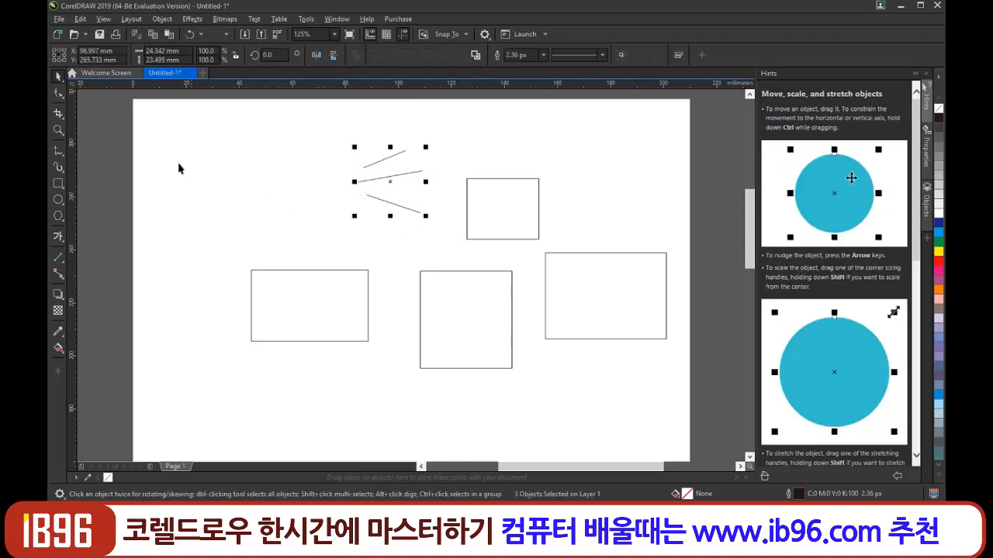
{"action": "left_click", "coordinate": [58, 77]}
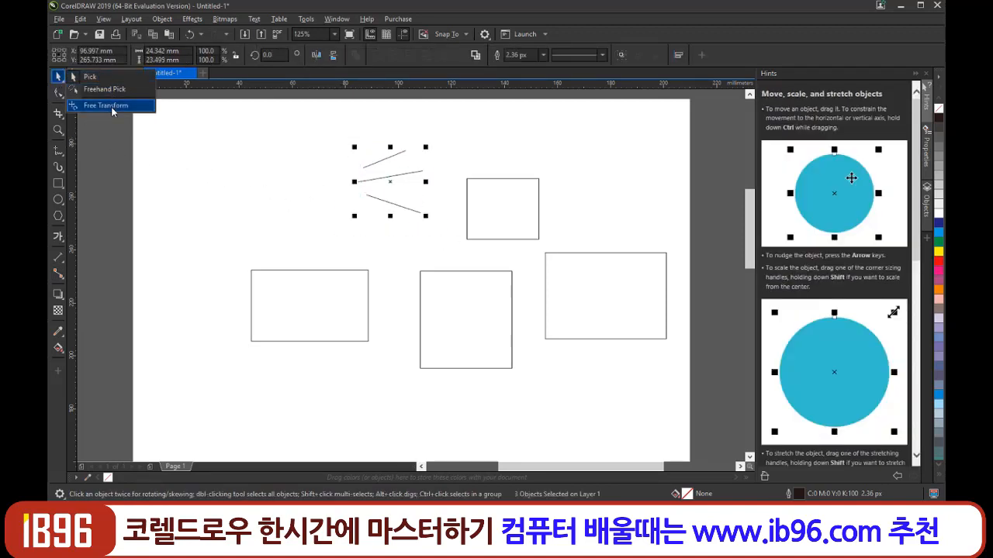
{"action": "left_click", "coordinate": [89, 102]}
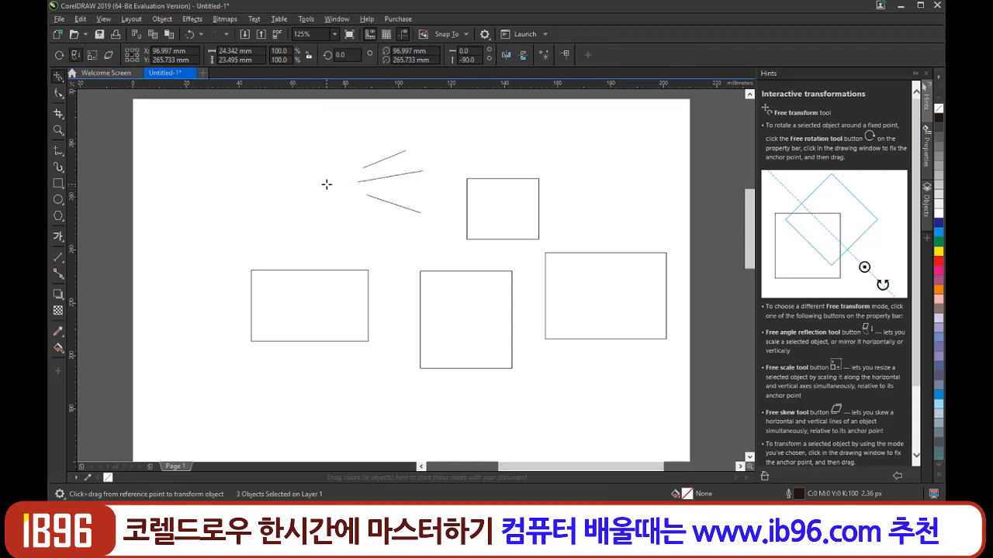
{"action": "left_click_drag", "start_coordinate": [327, 184], "coordinate": [332, 227]}
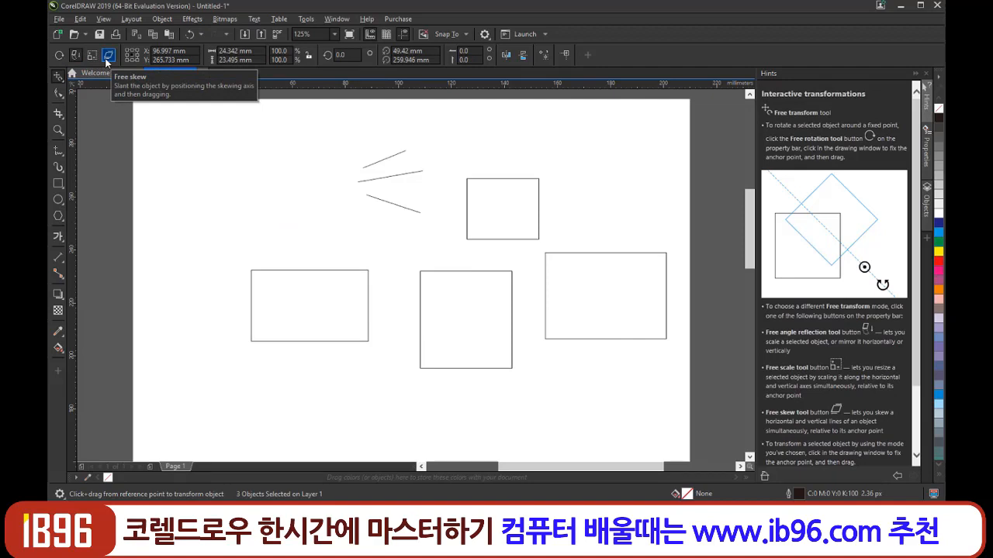
Move the upper rectangle to the page's upper-left area with the Pick tool, centered at about X 39.1, Y 259.7 mm.
{"action": "left_click", "coordinate": [60, 79]}
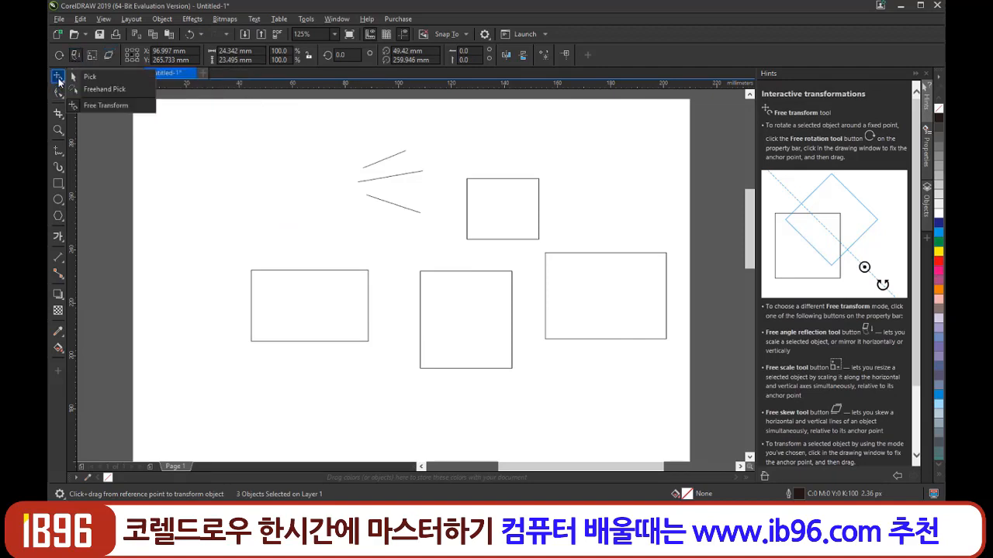
{"action": "left_click", "coordinate": [100, 87]}
{"action": "left_click", "coordinate": [508, 180]}
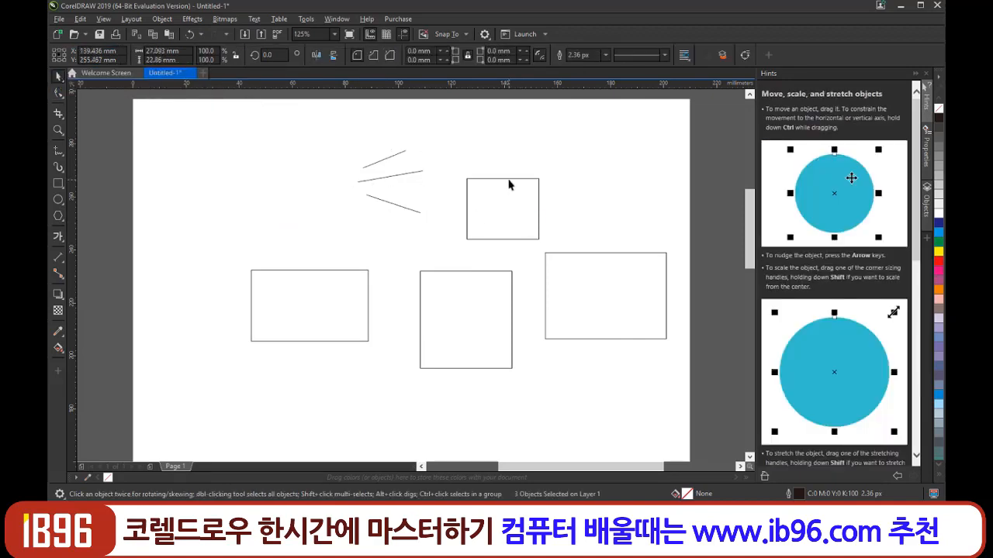
{"action": "left_click_drag", "start_coordinate": [508, 180], "coordinate": [242, 168]}
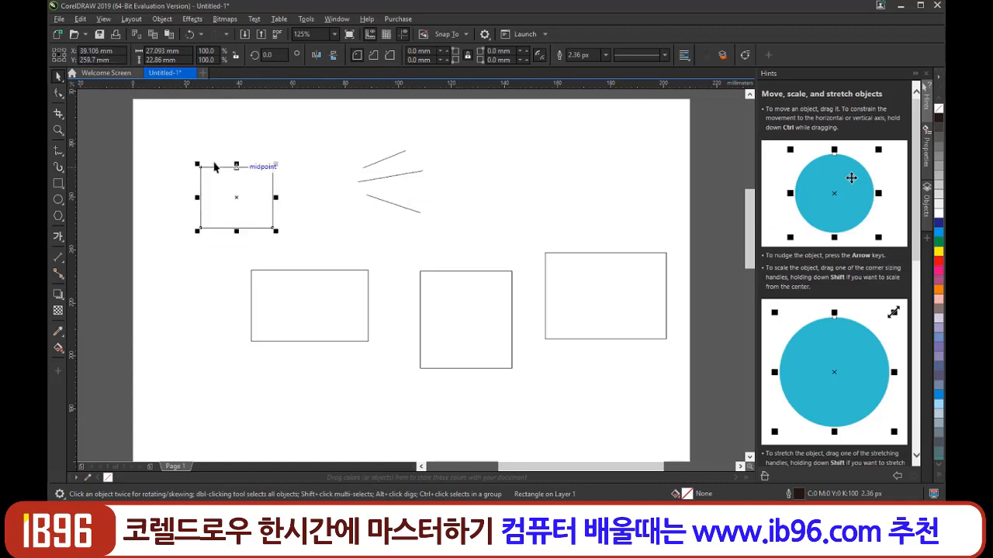
Skew the page's upper-left rectangle into a slanted parallelogram with Free Skew, making it about 37.6 by 35.3 mm.
{"action": "left_click", "coordinate": [60, 79]}
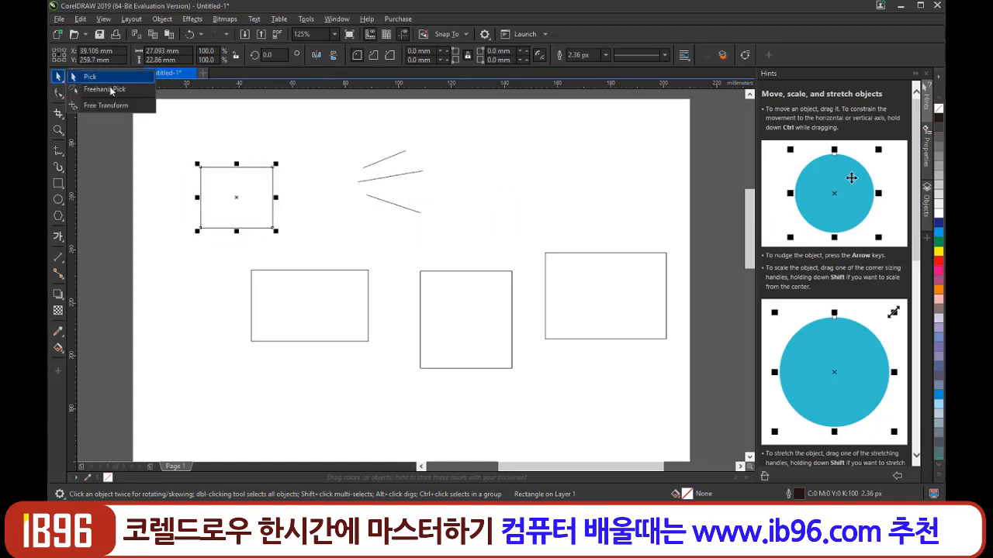
{"action": "left_click", "coordinate": [109, 109]}
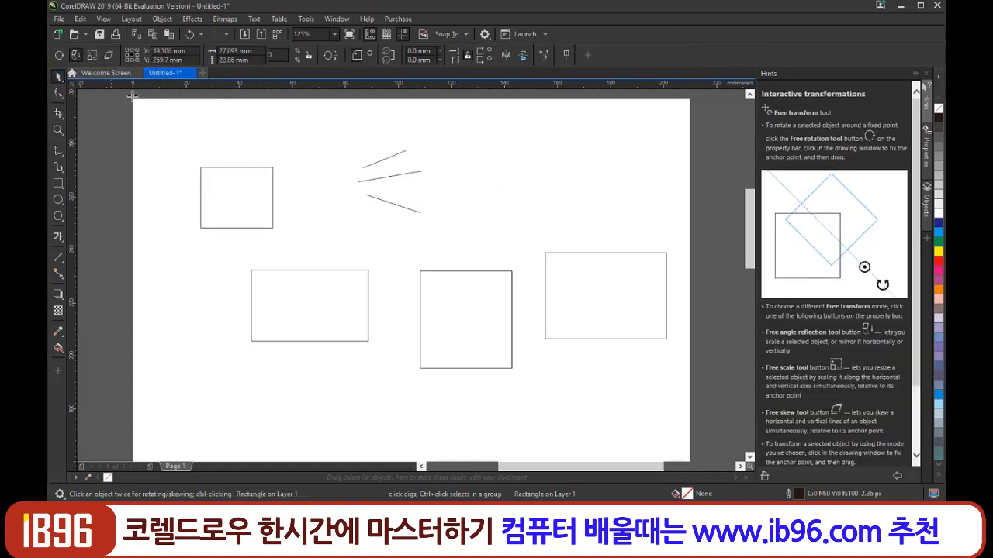
{"action": "left_click", "coordinate": [109, 57]}
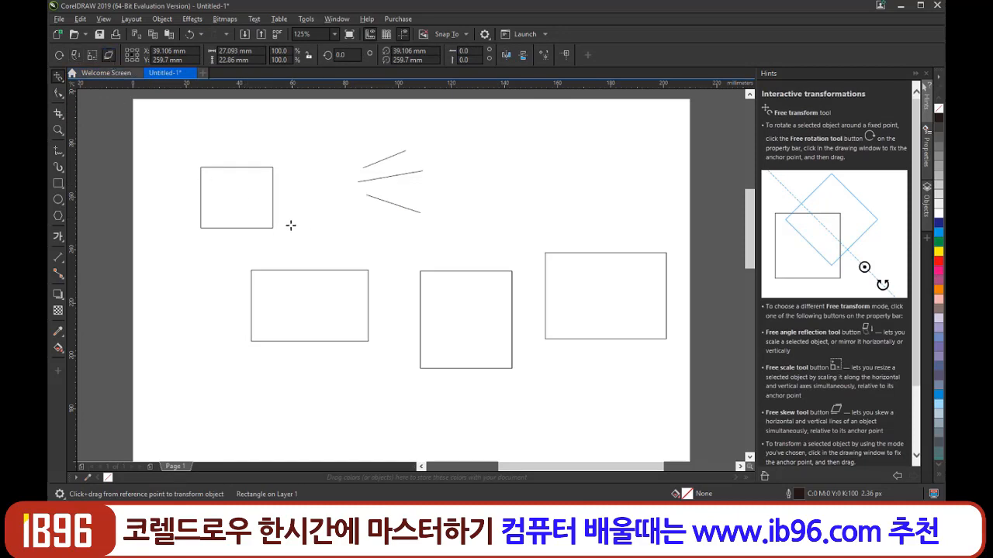
{"action": "left_click_drag", "start_coordinate": [290, 225], "coordinate": [362, 237]}
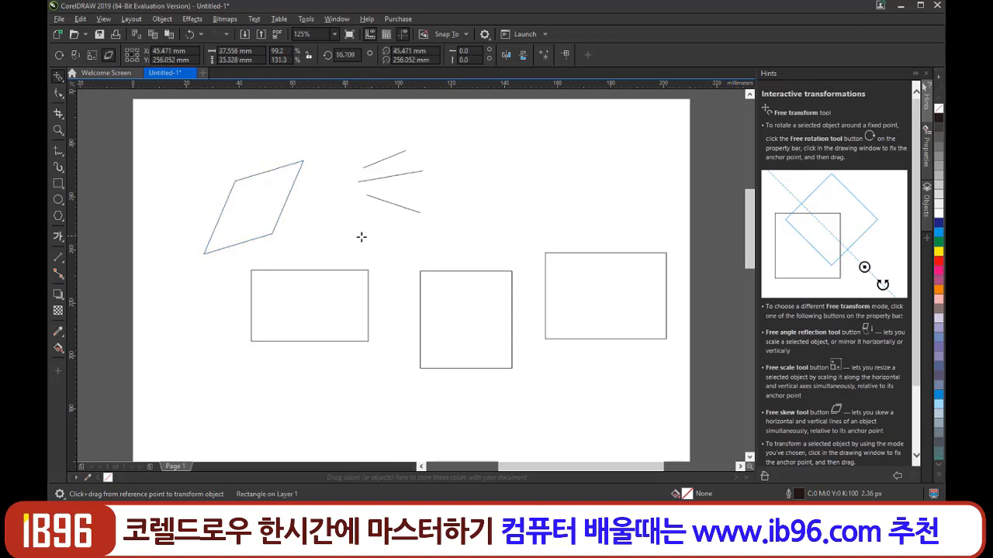
Select the skewed rectangle and the three short lines together and delete them.
{"action": "left_click", "coordinate": [57, 79]}
{"action": "left_click", "coordinate": [93, 76]}
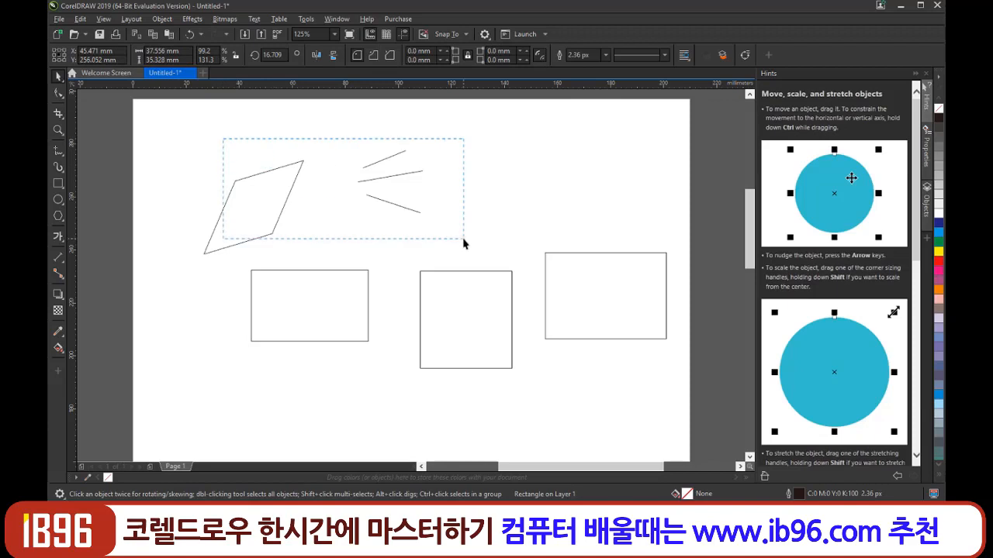
{"action": "left_click_drag", "start_coordinate": [463, 242], "coordinate": [463, 243]}
{"action": "left_click_drag", "start_coordinate": [463, 242], "coordinate": [164, 135]}
{"action": "left_click", "coordinate": [481, 244]}
{"action": "key", "text": "Delete"}
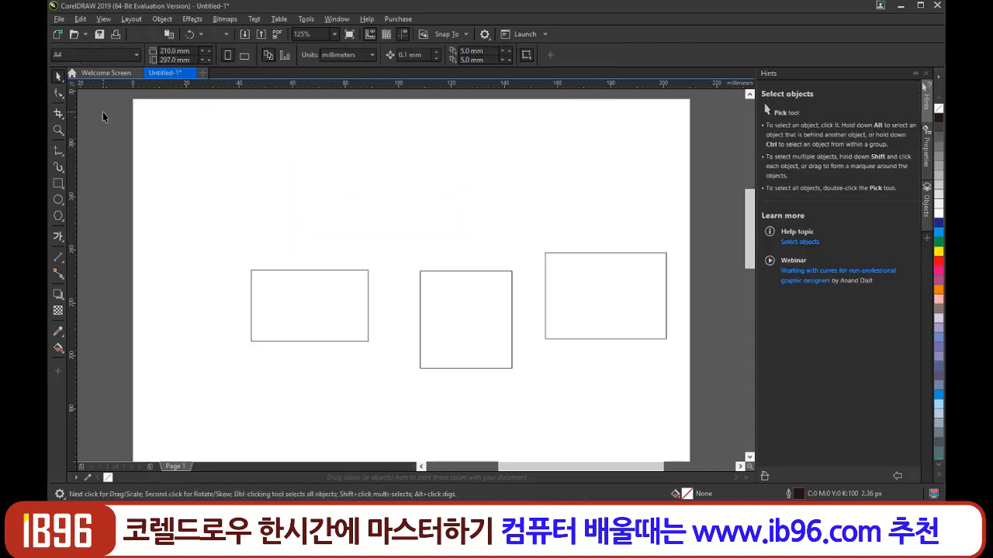
Select all three rectangles and move them together up and to the left, centered at about X 106.5, Y 237.4 mm.
{"action": "left_click", "coordinate": [60, 80]}
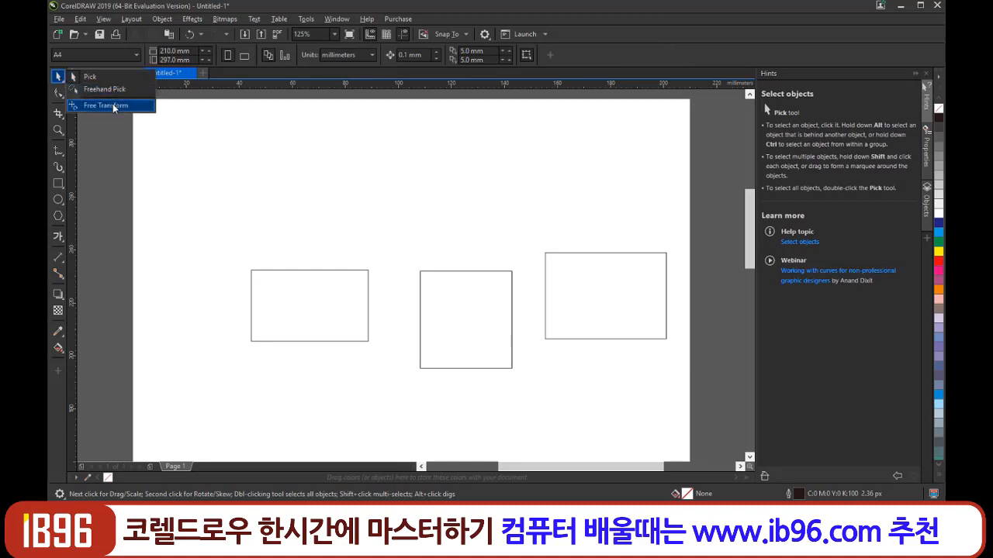
{"action": "left_click", "coordinate": [85, 102]}
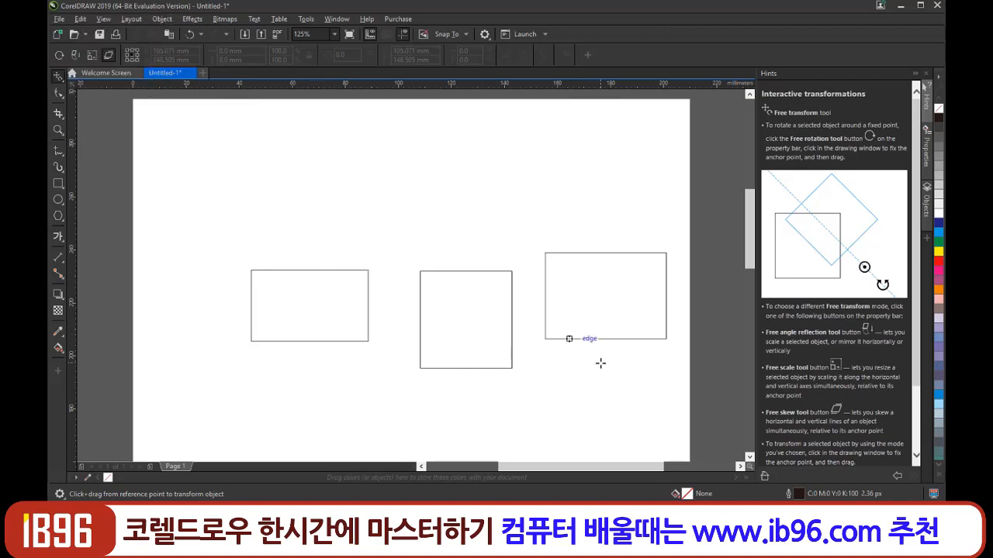
{"action": "left_click", "coordinate": [57, 77]}
{"action": "left_click", "coordinate": [89, 85]}
{"action": "key", "text": "ctrl+a"}
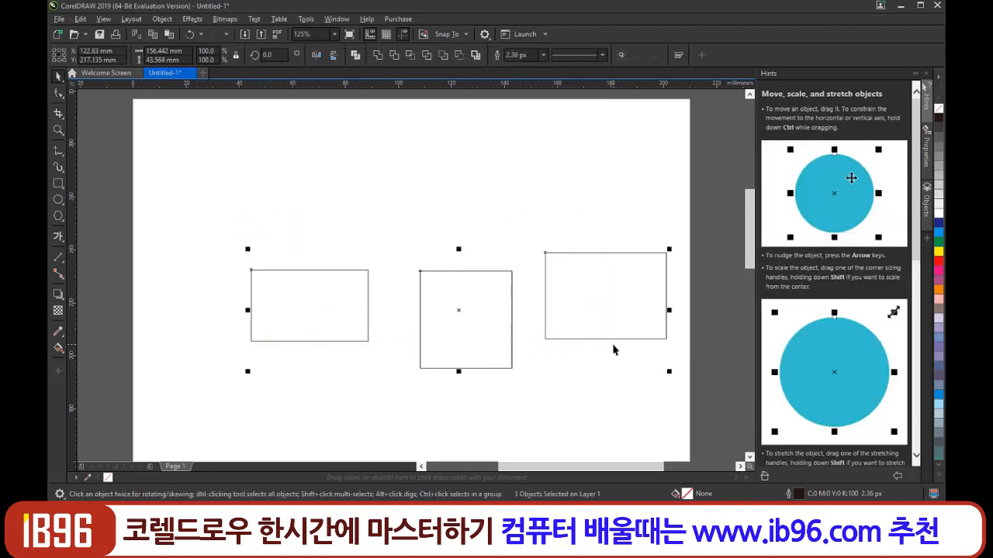
{"action": "left_click_drag", "start_coordinate": [612, 345], "coordinate": [568, 290]}
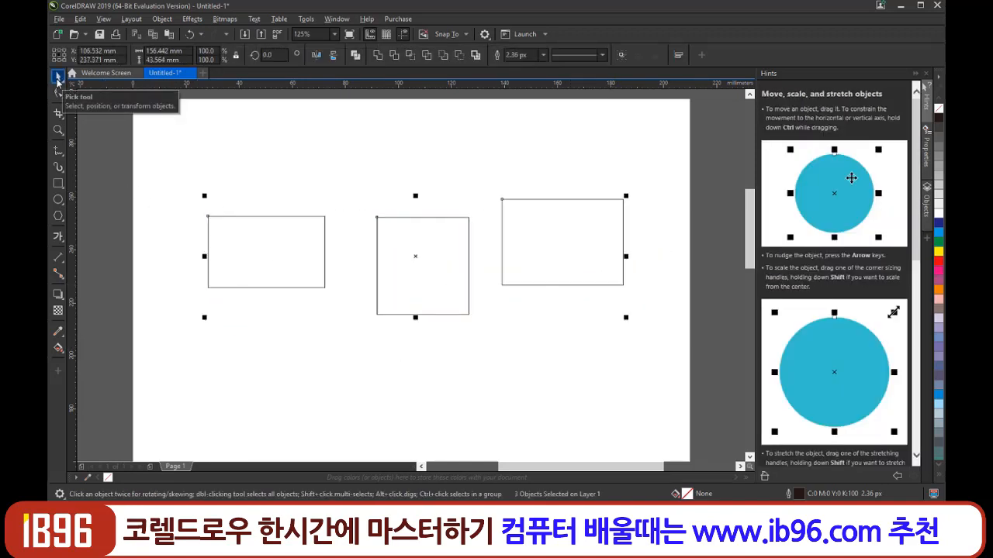
Draw two 3-point rectangles below the row: a nearly level one about 53.9 by 35.1 mm and a tilted one centered at about X 159.4, Y 206.1 mm.
{"action": "left_click", "coordinate": [61, 188]}
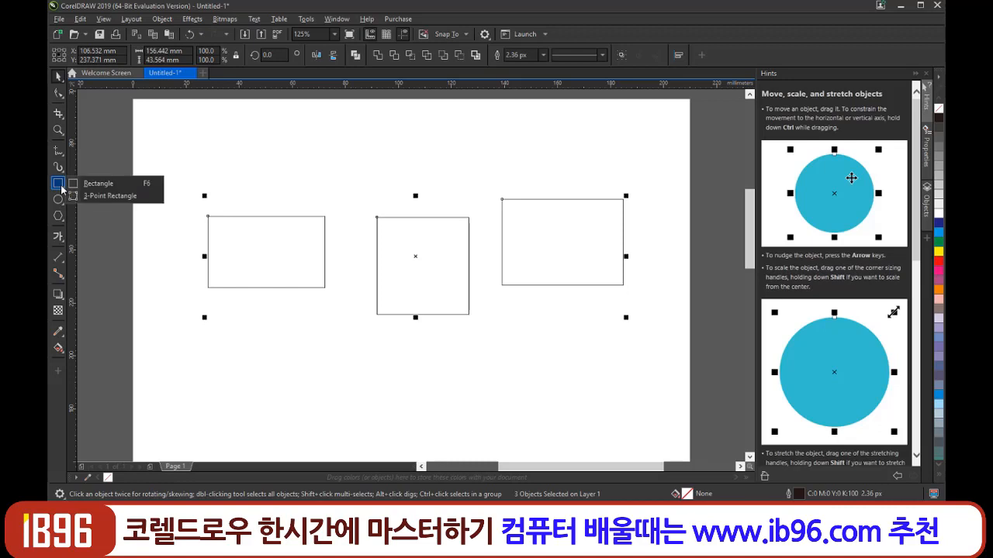
{"action": "left_click", "coordinate": [103, 197]}
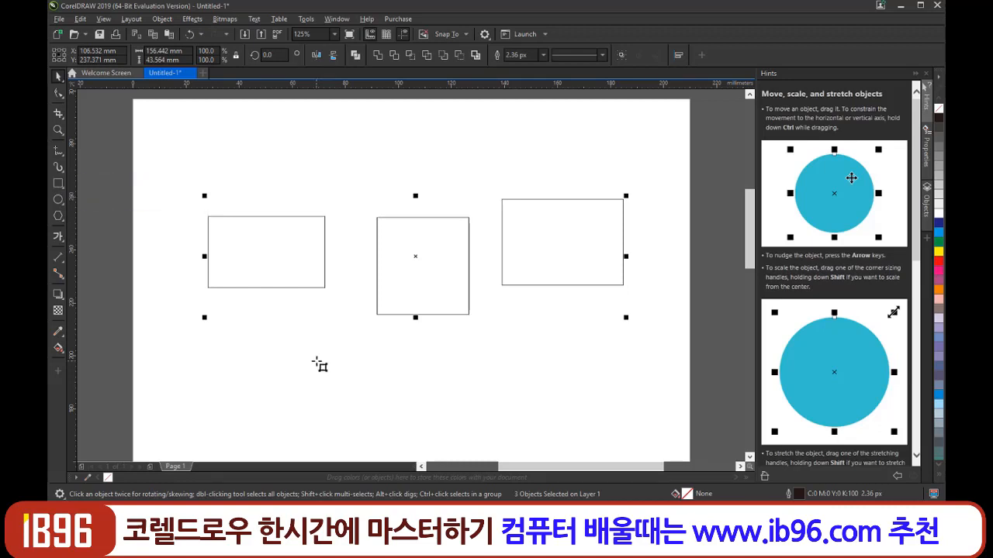
{"action": "left_click_drag", "start_coordinate": [268, 375], "coordinate": [410, 375]}
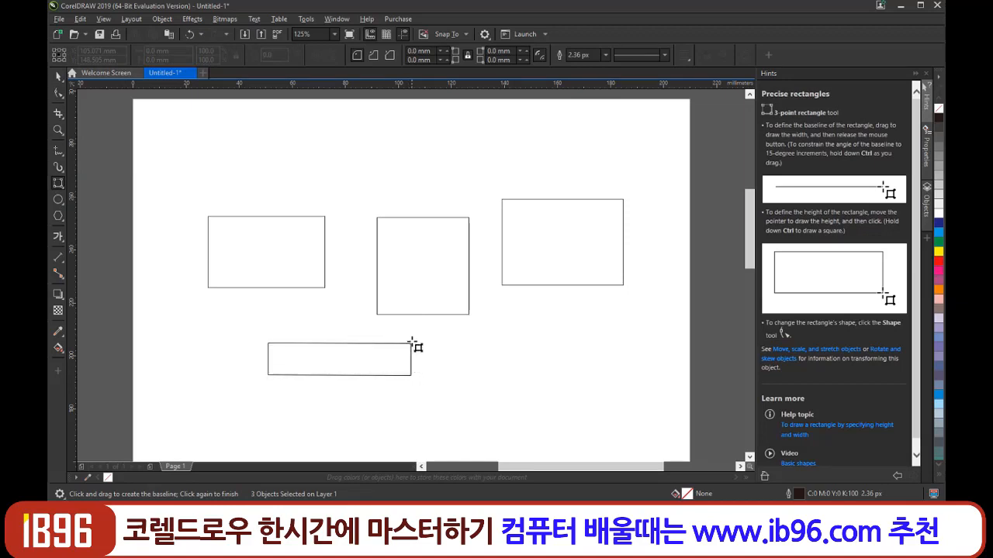
{"action": "left_click", "coordinate": [413, 283]}
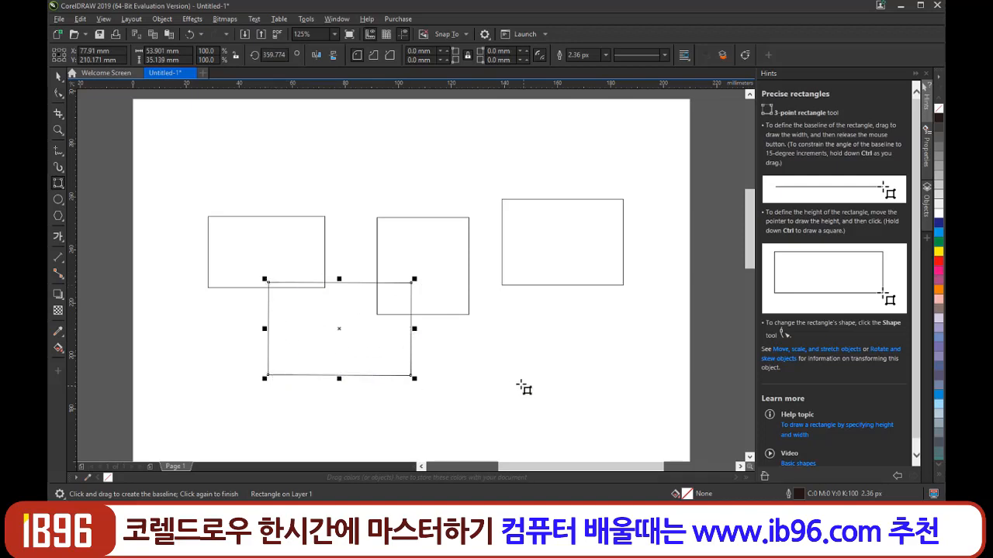
{"action": "left_click_drag", "start_coordinate": [473, 334], "coordinate": [536, 419]}
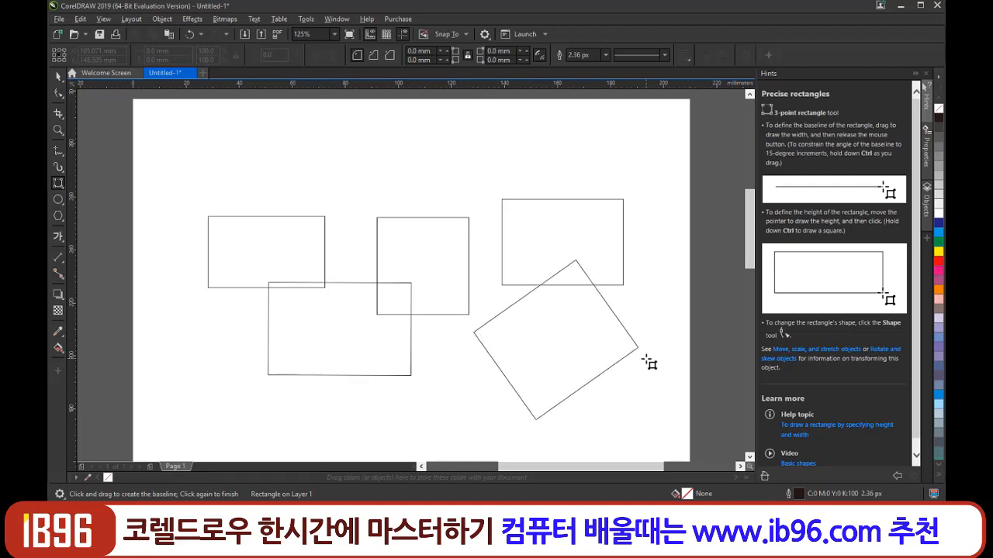
{"action": "left_click", "coordinate": [645, 358]}
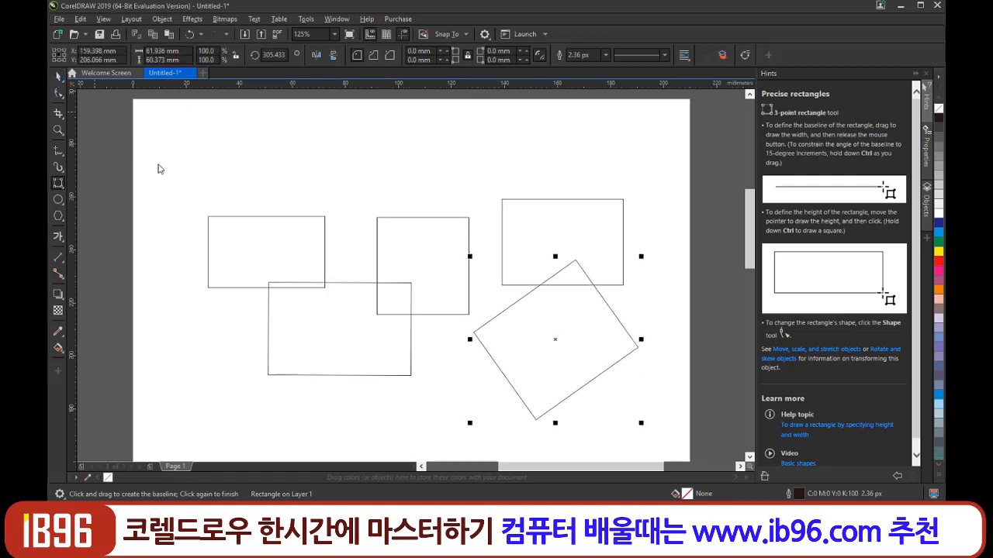
Select all five rectangles on the page and delete them.
{"action": "key", "text": "space"}
{"action": "left_click_drag", "start_coordinate": [163, 160], "coordinate": [624, 458]}
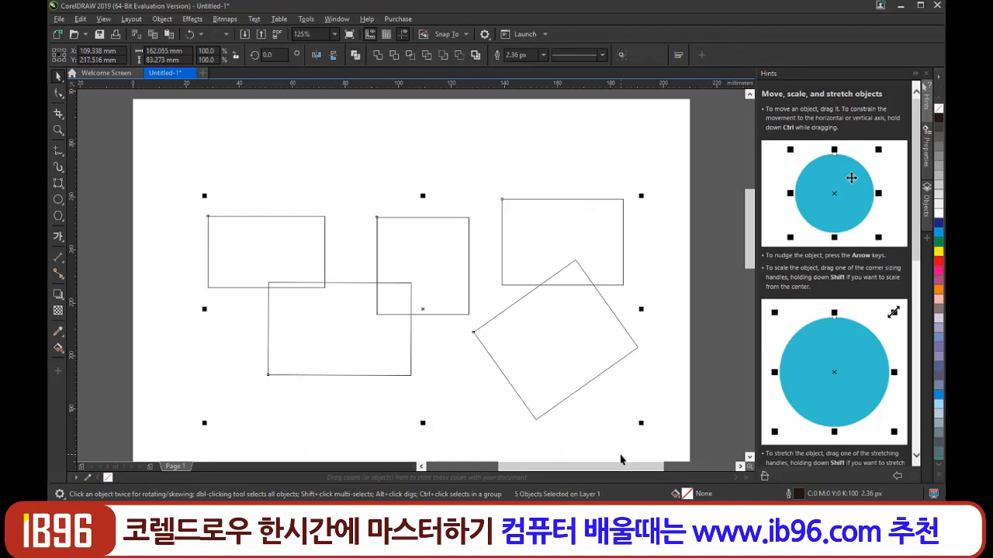
{"action": "key", "text": "Delete"}
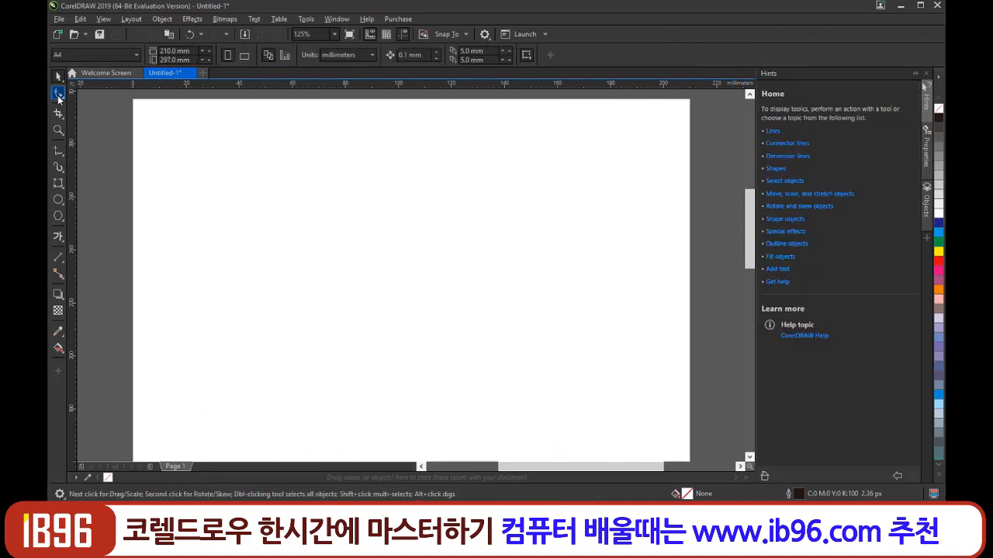
Draw a tilted 3-point rectangle in the page's upper-left half and a level one about 50.2 by 38.5 mm to its right.
{"action": "left_click", "coordinate": [58, 184]}
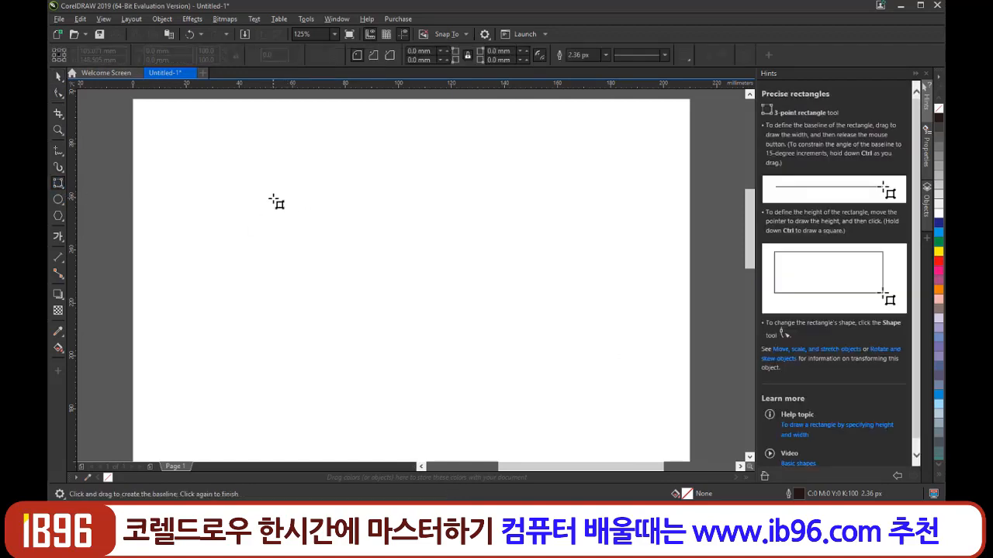
{"action": "left_click_drag", "start_coordinate": [273, 199], "coordinate": [317, 267]}
{"action": "left_click", "coordinate": [412, 232]}
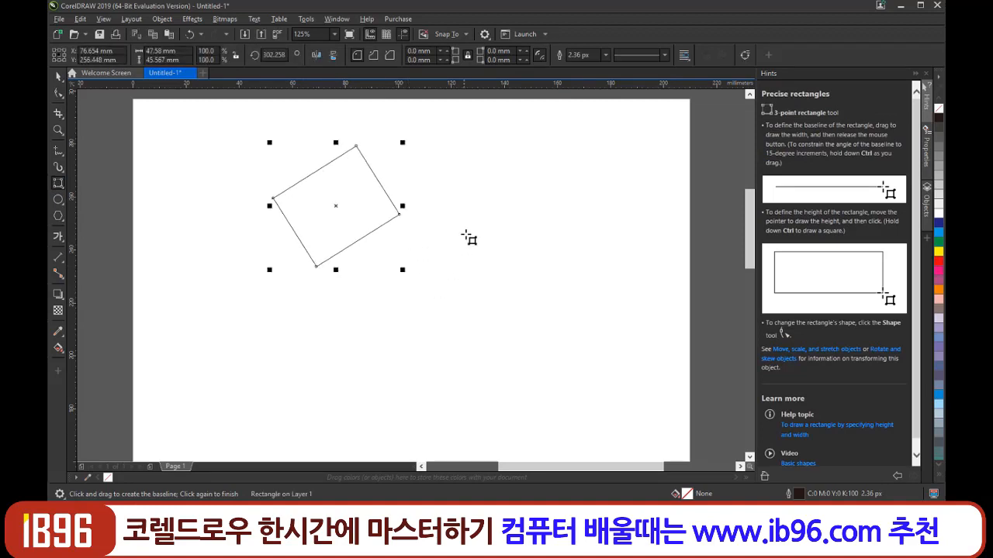
{"action": "left_click", "coordinate": [464, 230]}
{"action": "left_click_drag", "start_coordinate": [461, 226], "coordinate": [594, 227]}
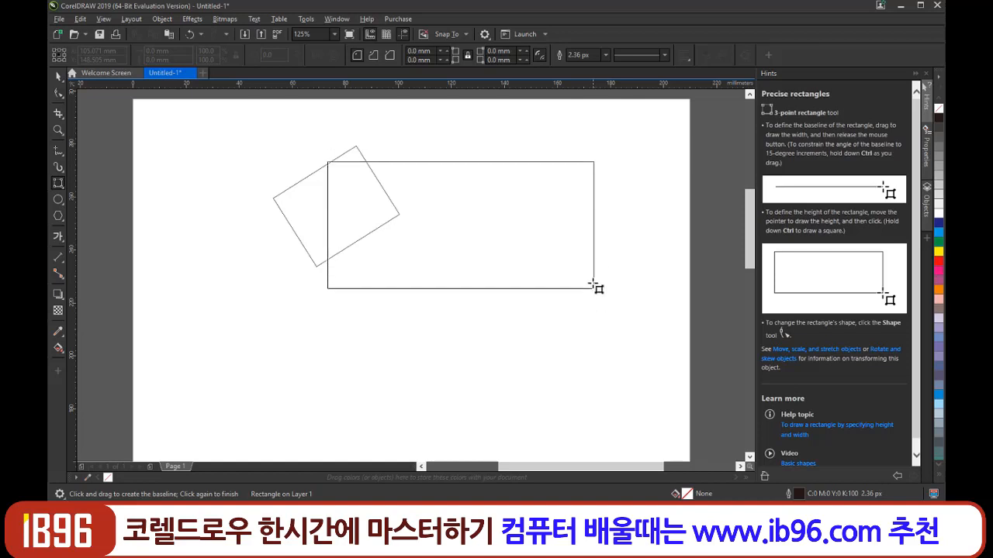
{"action": "left_click", "coordinate": [588, 327]}
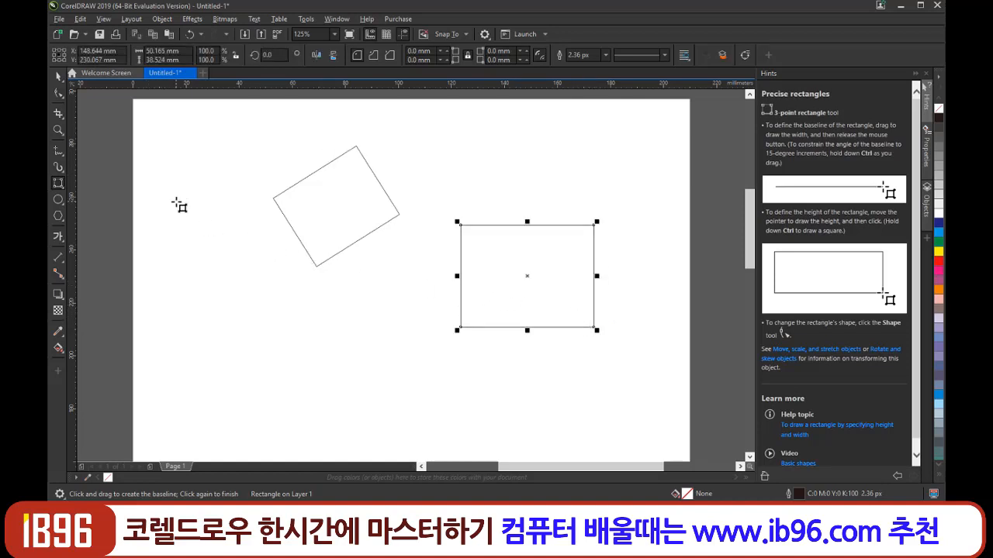
Draw an upright 3-point rectangle about 27.3 by 38.1 mm from a vertical baseline near the page's left edge.
{"action": "left_click_drag", "start_coordinate": [177, 203], "coordinate": [177, 303]}
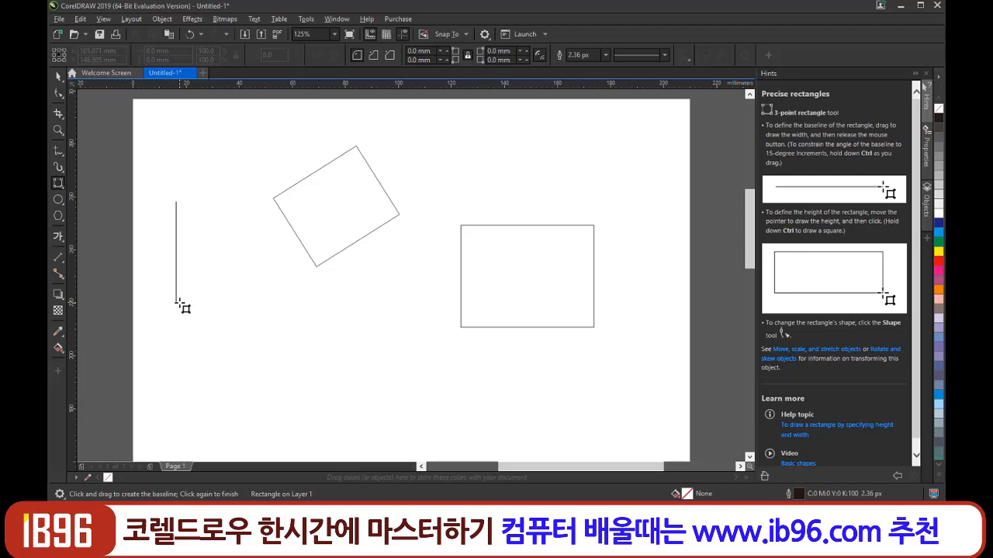
{"action": "left_click_drag", "start_coordinate": [180, 306], "coordinate": [181, 305]}
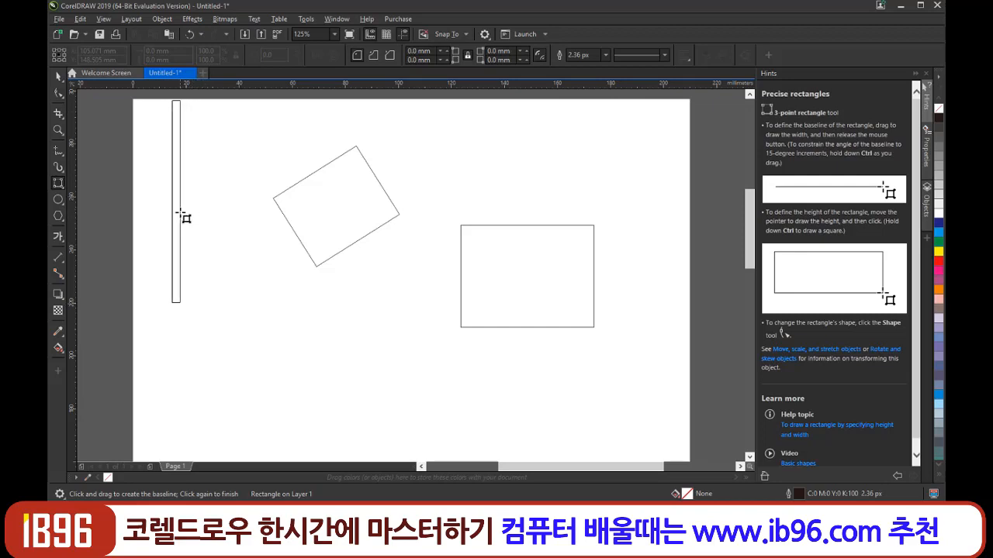
{"action": "scroll", "coordinate": [175, 214], "scroll_direction": "up", "scroll_amount": 1}
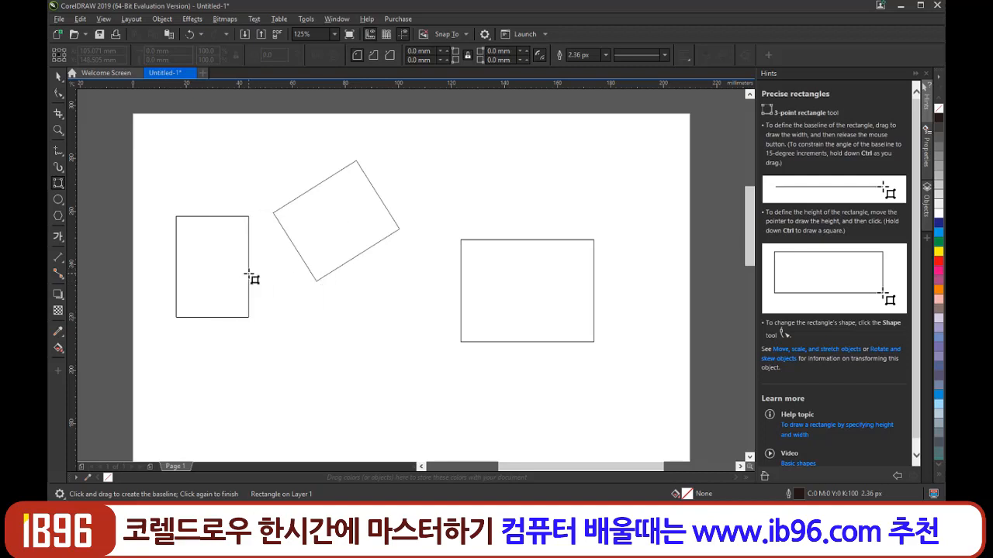
{"action": "left_click", "coordinate": [250, 277]}
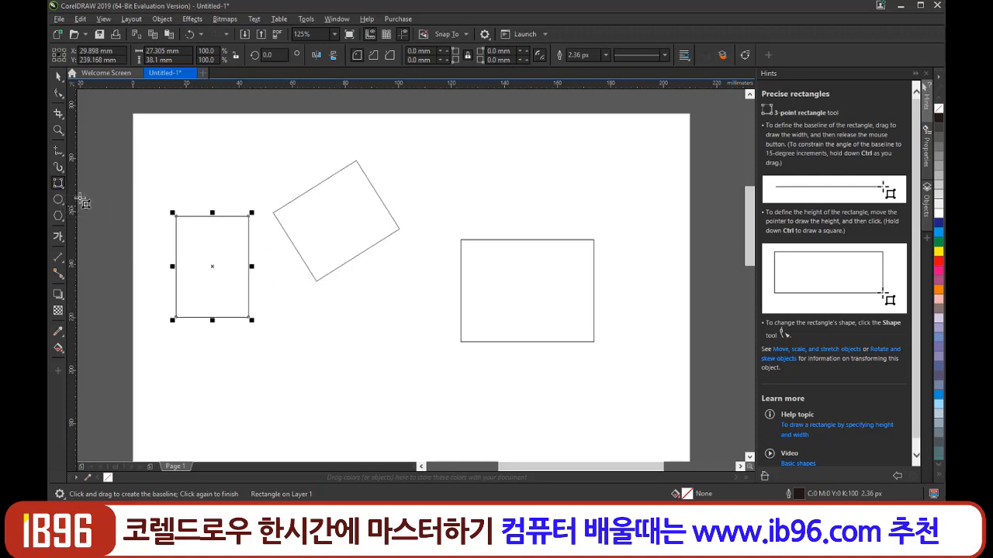
Draw a narrow rectangle about 15.2 by 32.6 mm with the Rectangle tool, overlapping the lower corner of the tilted rectangle.
{"action": "left_click", "coordinate": [59, 185]}
{"action": "left_click", "coordinate": [109, 187]}
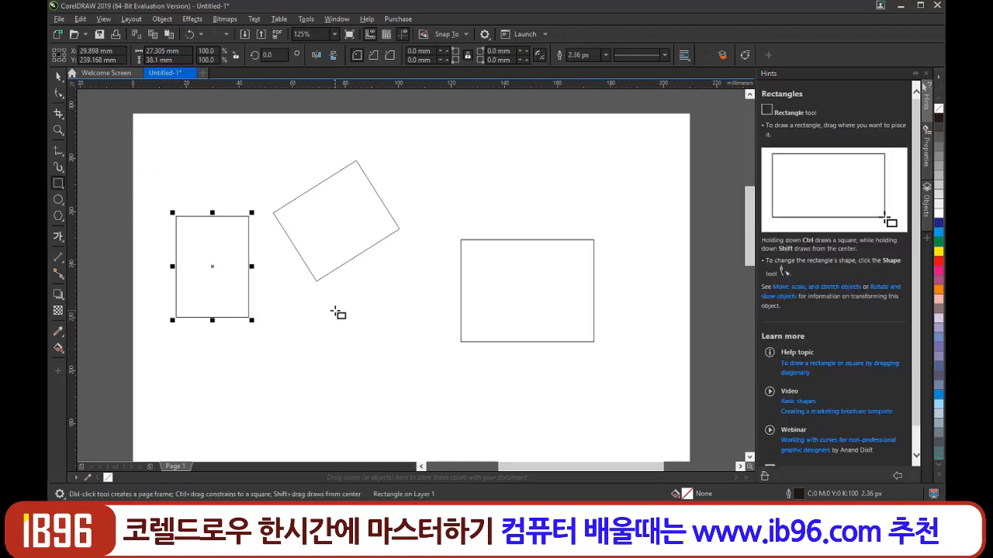
{"action": "mouse_move", "coordinate": [315, 297]}
{"action": "left_mouse_down"}
{"action": "mouse_move", "coordinate": [344, 347]}
{"action": "mouse_move", "coordinate": [332, 319]}
{"action": "mouse_move", "coordinate": [348, 348]}
{"action": "mouse_move", "coordinate": [341, 344]}
{"action": "mouse_move", "coordinate": [426, 396]}
{"action": "mouse_move", "coordinate": [477, 413]}
{"action": "mouse_move", "coordinate": [373, 361]}
{"action": "mouse_move", "coordinate": [449, 416]}
{"action": "mouse_move", "coordinate": [346, 355]}
{"action": "left_mouse_up"}
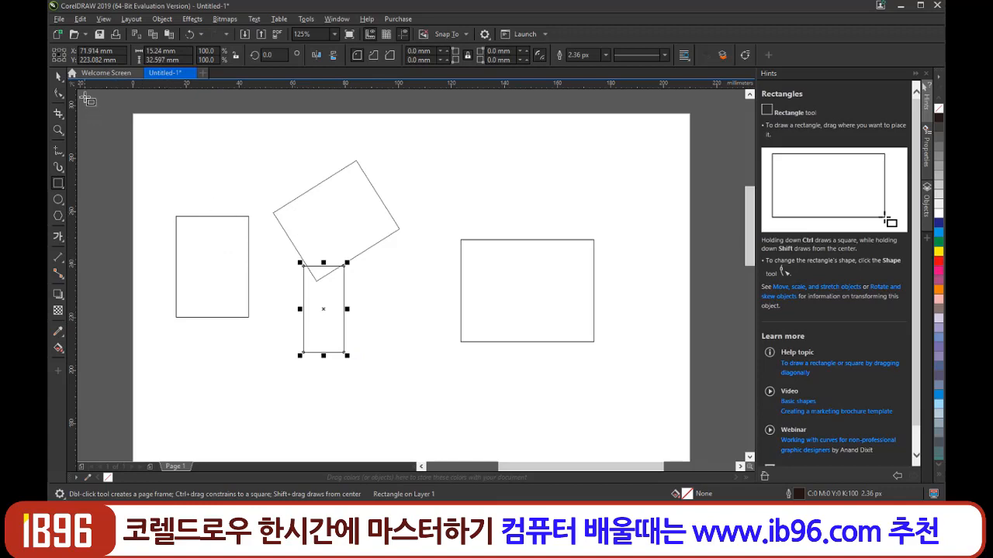
Select the four practice rectangles together and delete them to clear the page.
{"action": "left_click", "coordinate": [58, 77]}
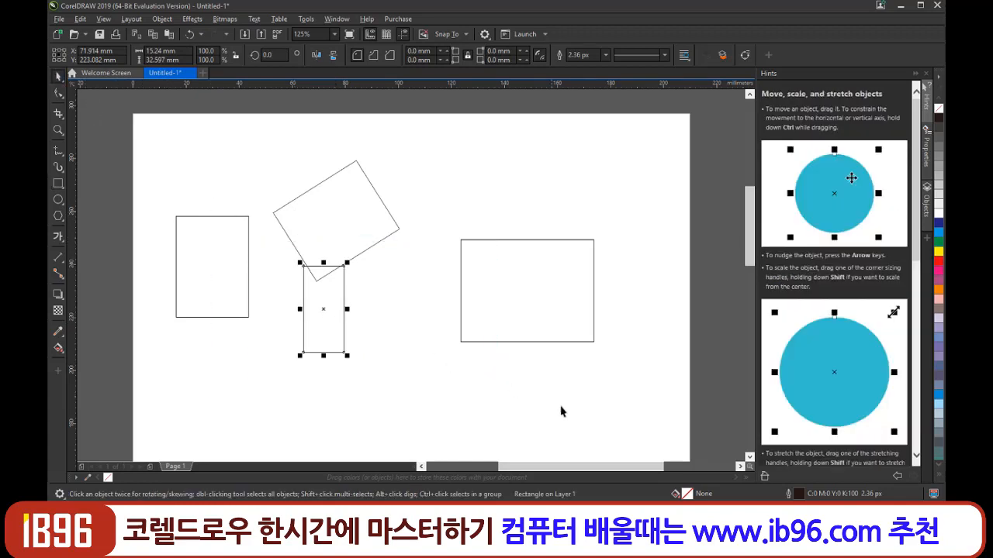
{"action": "left_click_drag", "start_coordinate": [578, 410], "coordinate": [264, 235]}
{"action": "left_click_drag", "start_coordinate": [541, 432], "coordinate": [171, 236]}
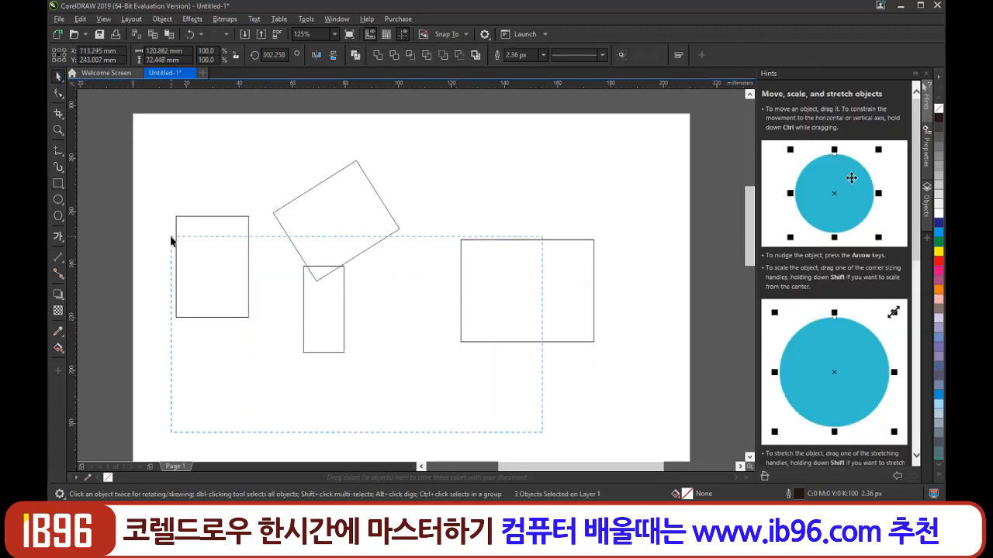
{"action": "left_click_drag", "start_coordinate": [343, 304], "coordinate": [155, 217]}
{"action": "key", "text": "Delete"}
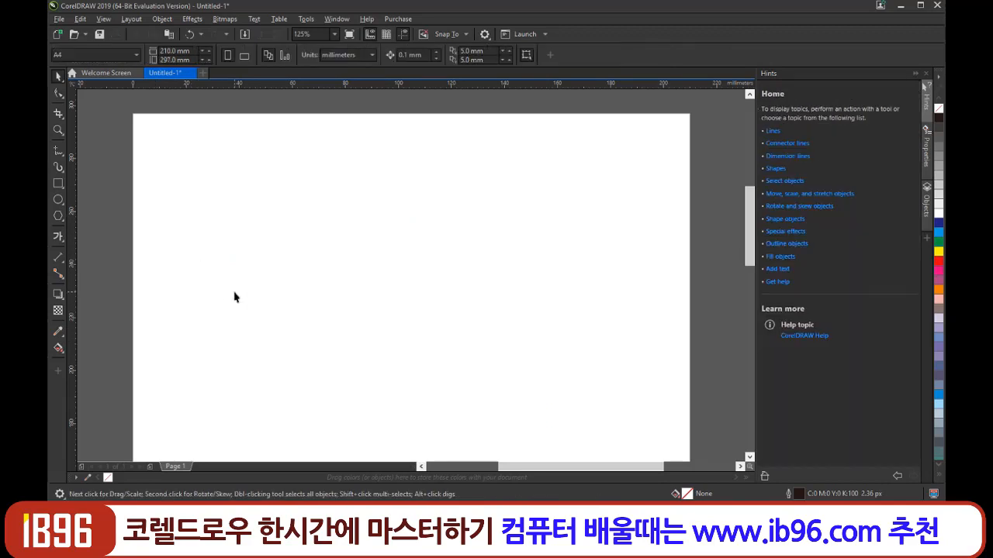
Draw a circle about 50.8 mm in diameter with the Ellipse tool, centered at about X 90.8, Y 234.3 mm.
{"action": "left_click", "coordinate": [56, 184]}
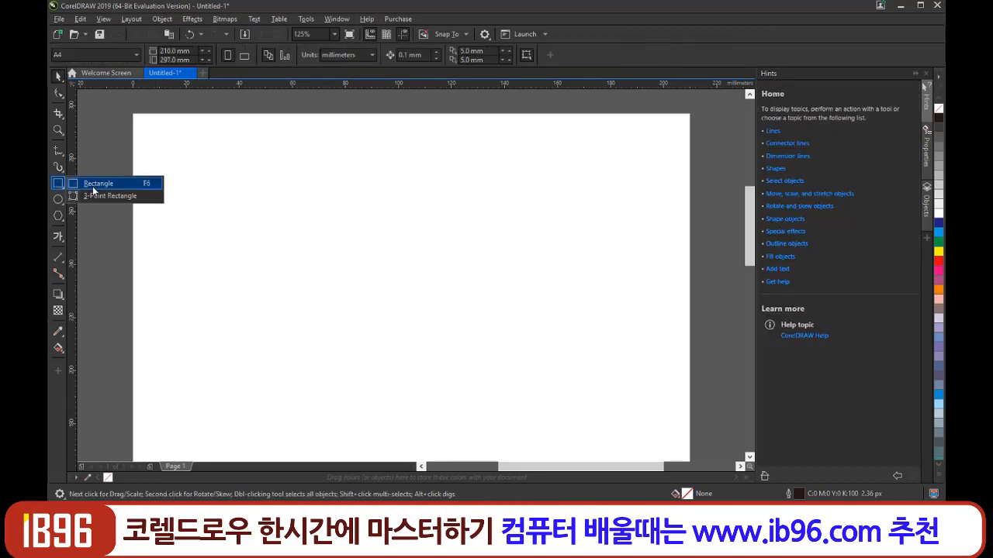
{"action": "mouse_move", "coordinate": [57, 200]}
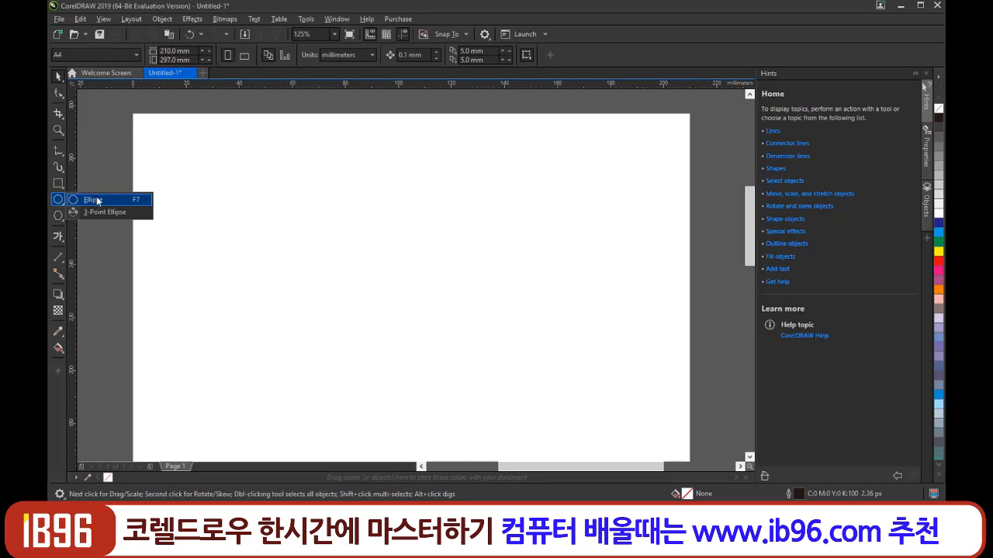
{"action": "left_click", "coordinate": [93, 200]}
{"action": "left_click_drag", "start_coordinate": [307, 211], "coordinate": [478, 304]}
{"action": "mouse_move", "coordinate": [434, 296]}
{"action": "left_mouse_down"}
{"action": "mouse_move", "coordinate": [334, 285]}
{"action": "mouse_move", "coordinate": [344, 230]}
{"action": "mouse_move", "coordinate": [350, 268]}
{"action": "mouse_move", "coordinate": [395, 321]}
{"action": "mouse_move", "coordinate": [366, 317]}
{"action": "mouse_move", "coordinate": [394, 323]}
{"action": "mouse_move", "coordinate": [349, 261]}
{"action": "mouse_move", "coordinate": [461, 348]}
{"action": "mouse_move", "coordinate": [309, 225]}
{"action": "mouse_move", "coordinate": [534, 411]}
{"action": "mouse_move", "coordinate": [563, 424]}
{"action": "mouse_move", "coordinate": [351, 243]}
{"action": "mouse_move", "coordinate": [346, 252]}
{"action": "mouse_move", "coordinate": [542, 405]}
{"action": "mouse_move", "coordinate": [434, 326]}
{"action": "mouse_move", "coordinate": [310, 208]}
{"action": "mouse_move", "coordinate": [449, 333]}
{"action": "mouse_move", "coordinate": [381, 298]}
{"action": "mouse_move", "coordinate": [328, 227]}
{"action": "mouse_move", "coordinate": [417, 318]}
{"action": "mouse_move", "coordinate": [354, 269]}
{"action": "mouse_move", "coordinate": [413, 331]}
{"action": "mouse_move", "coordinate": [397, 315]}
{"action": "mouse_move", "coordinate": [414, 273]}
{"action": "mouse_move", "coordinate": [387, 269]}
{"action": "mouse_move", "coordinate": [437, 329]}
{"action": "mouse_move", "coordinate": [349, 261]}
{"action": "mouse_move", "coordinate": [421, 336]}
{"action": "mouse_move", "coordinate": [334, 267]}
{"action": "mouse_move", "coordinate": [459, 375]}
{"action": "mouse_move", "coordinate": [350, 263]}
{"action": "mouse_move", "coordinate": [443, 349]}
{"action": "left_mouse_up"}
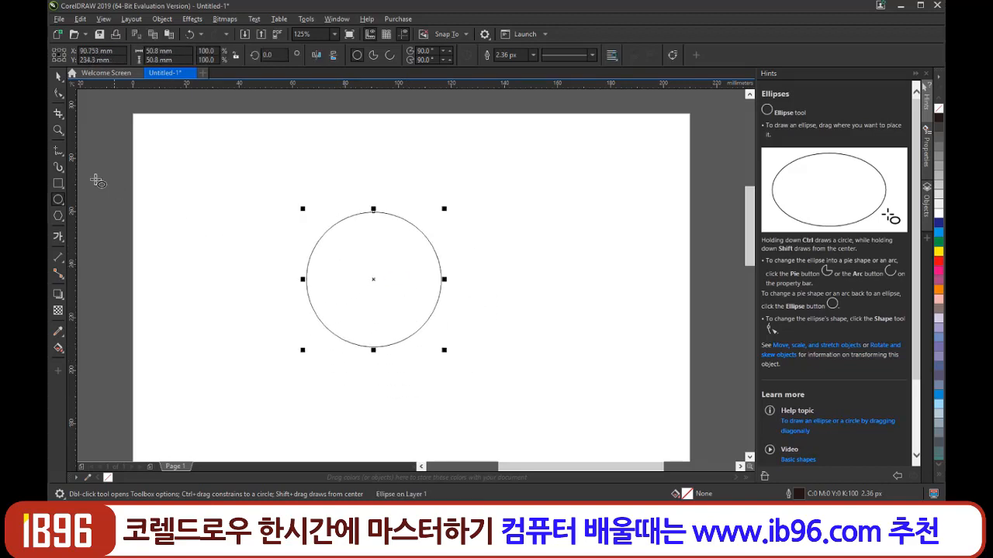
Draw a square about 19 mm wide near the page's upper-left corner, and delete it together with the circle.
{"action": "left_click", "coordinate": [58, 184]}
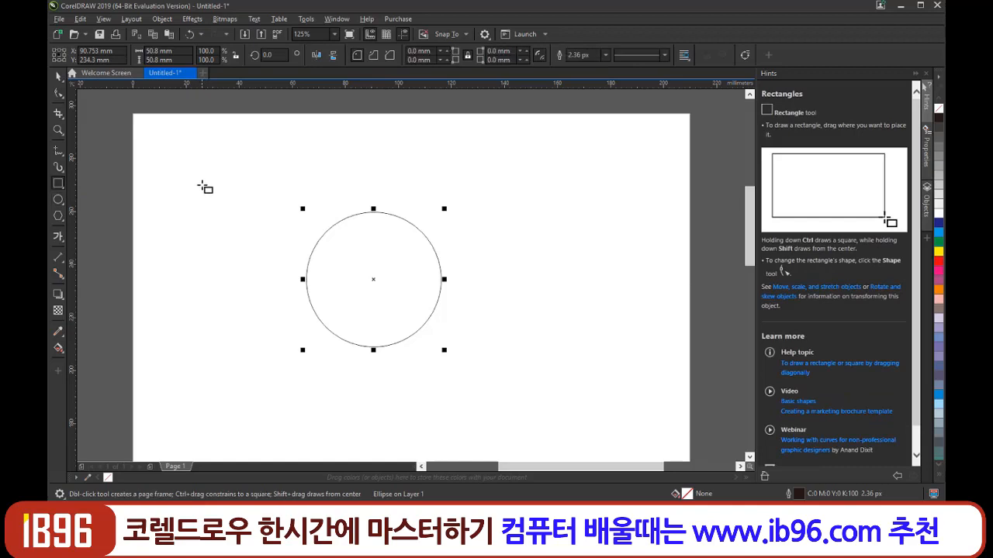
{"action": "left_click_drag", "start_coordinate": [199, 176], "coordinate": [250, 225]}
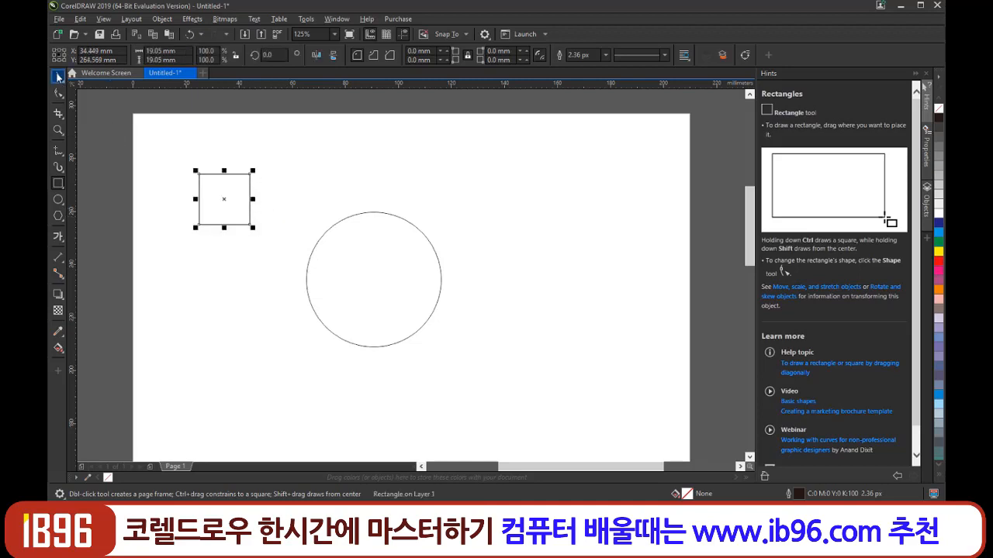
{"action": "key", "text": "space"}
{"action": "left_click_drag", "start_coordinate": [455, 353], "coordinate": [155, 146]}
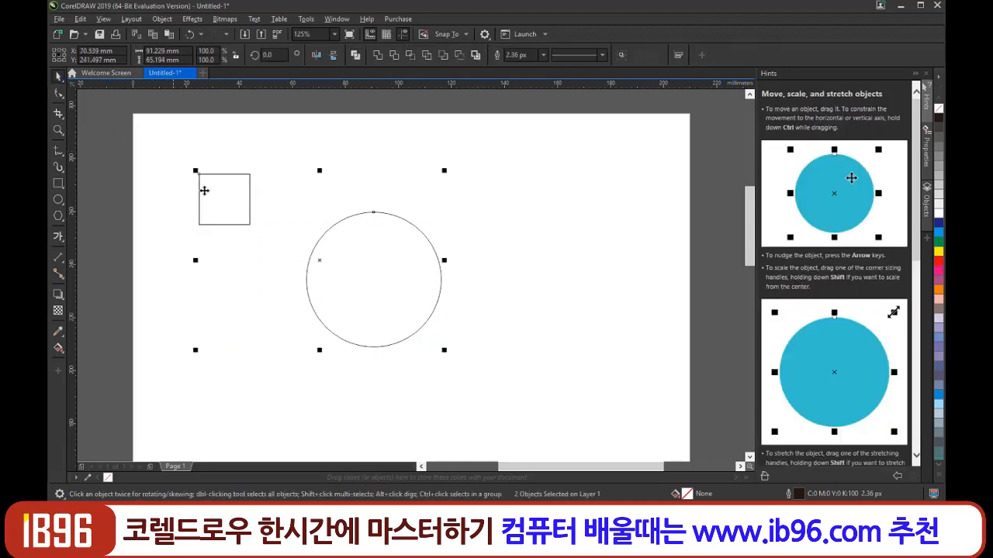
{"action": "key", "text": "Delete"}
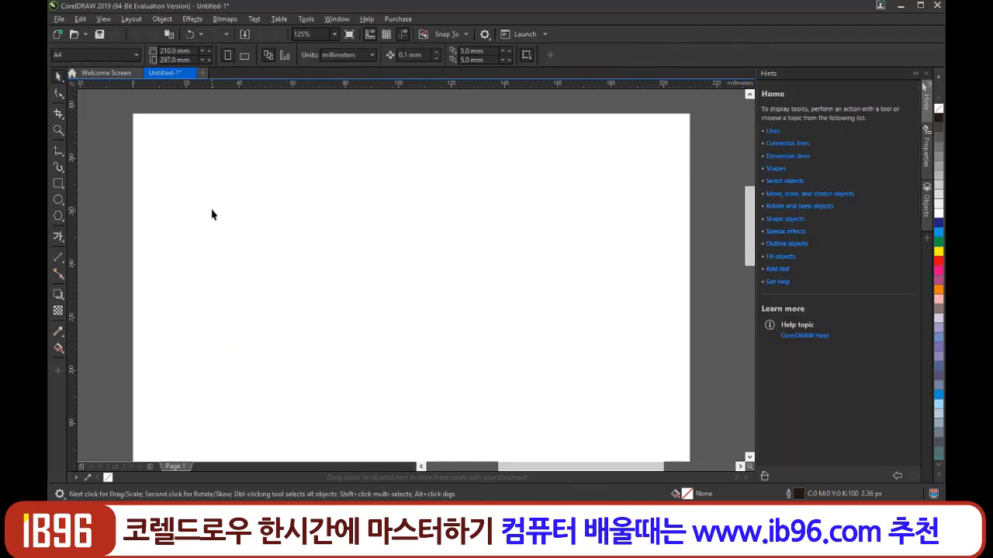
Draw a circle about 62 mm in diameter with the 3-Point Ellipse tool, using a horizontal centerline in the page's upper middle.
{"action": "left_click", "coordinate": [59, 198]}
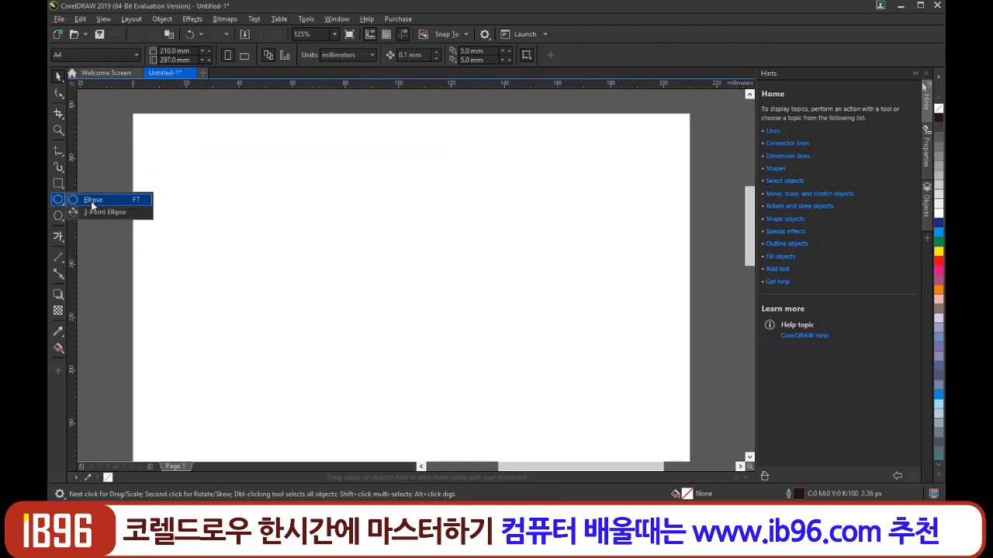
{"action": "left_click", "coordinate": [96, 213]}
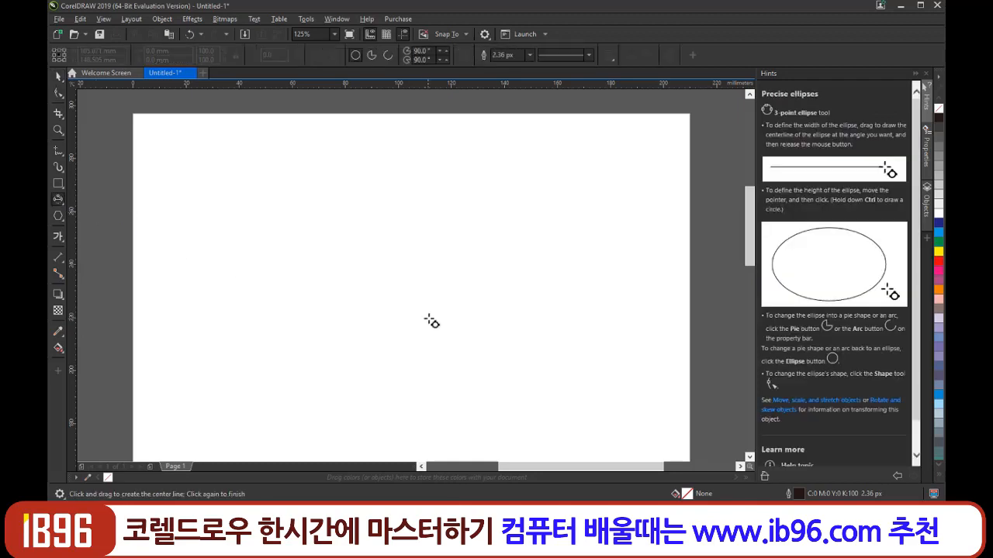
{"action": "left_click_drag", "start_coordinate": [308, 253], "coordinate": [476, 253]}
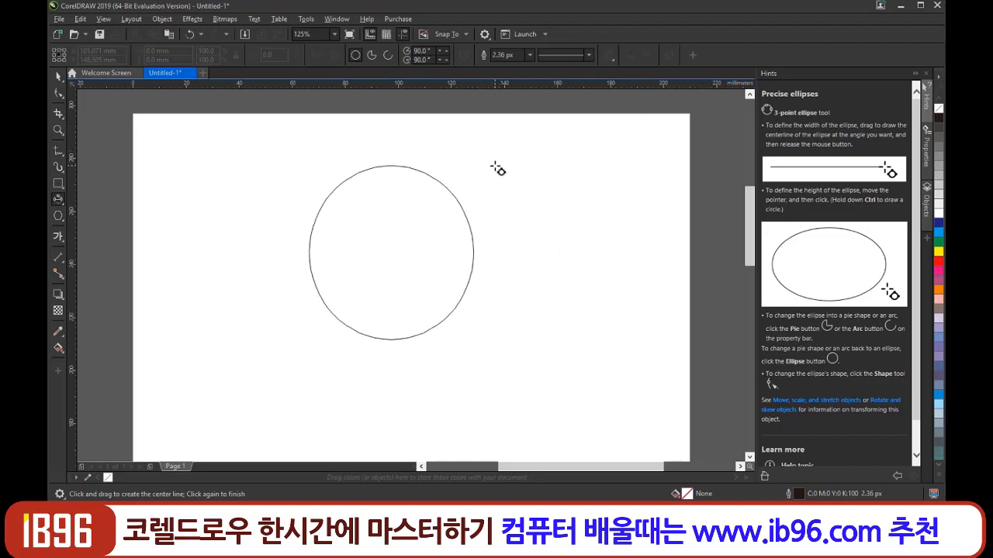
{"action": "left_click", "coordinate": [471, 220]}
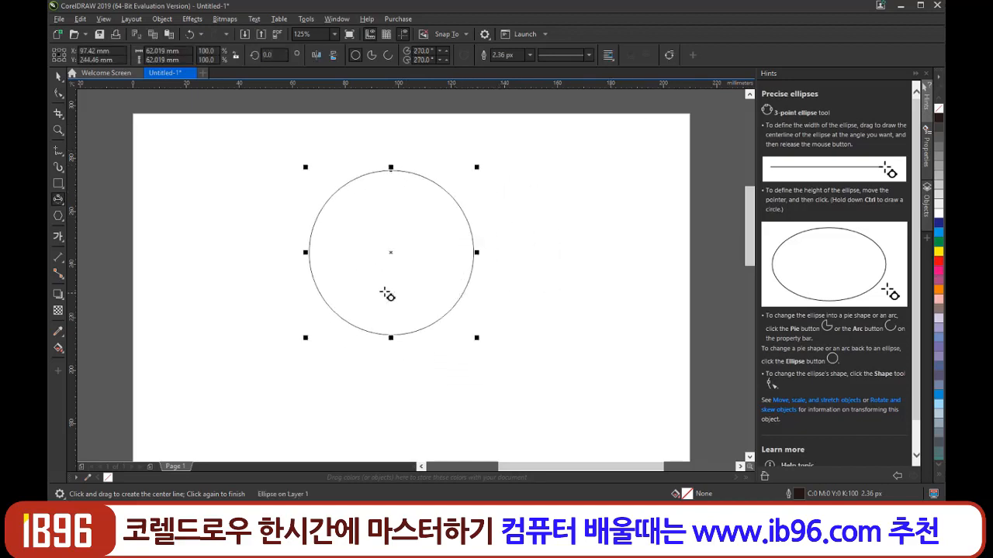
Delete the circle drawn with the 3-Point Ellipse tool to clear the page.
{"action": "left_click", "coordinate": [57, 217]}
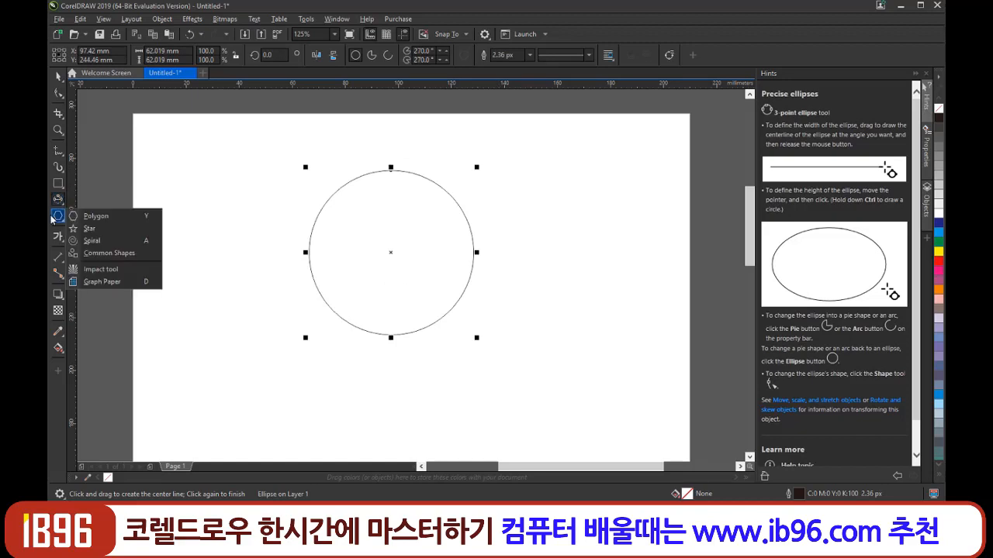
{"action": "left_click", "coordinate": [58, 78]}
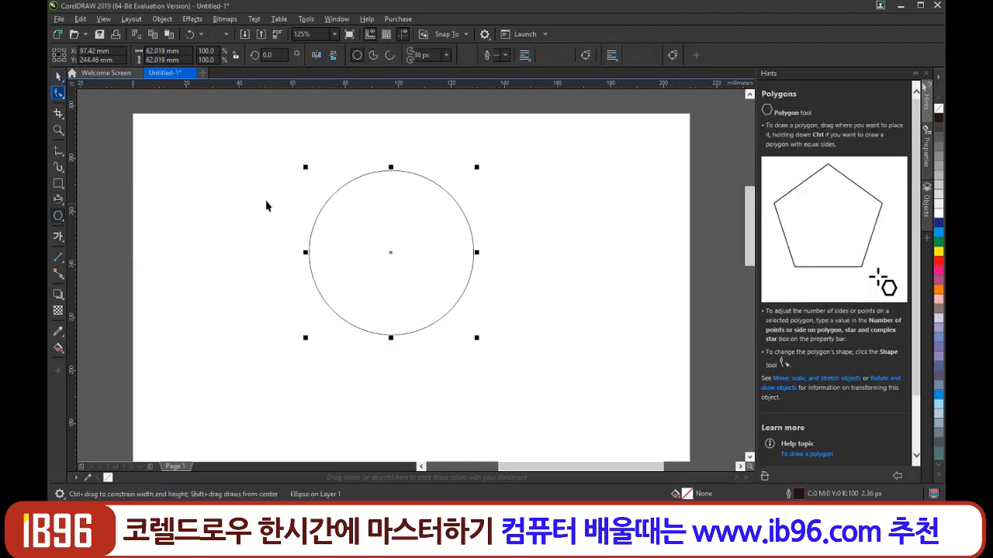
{"action": "key", "text": "Delete"}
Draw a five-sided polygon about 45.3 by 41.5 mm with the Polygon tool, centered at about X 99.5, Y 240 mm.
{"action": "left_click", "coordinate": [58, 217]}
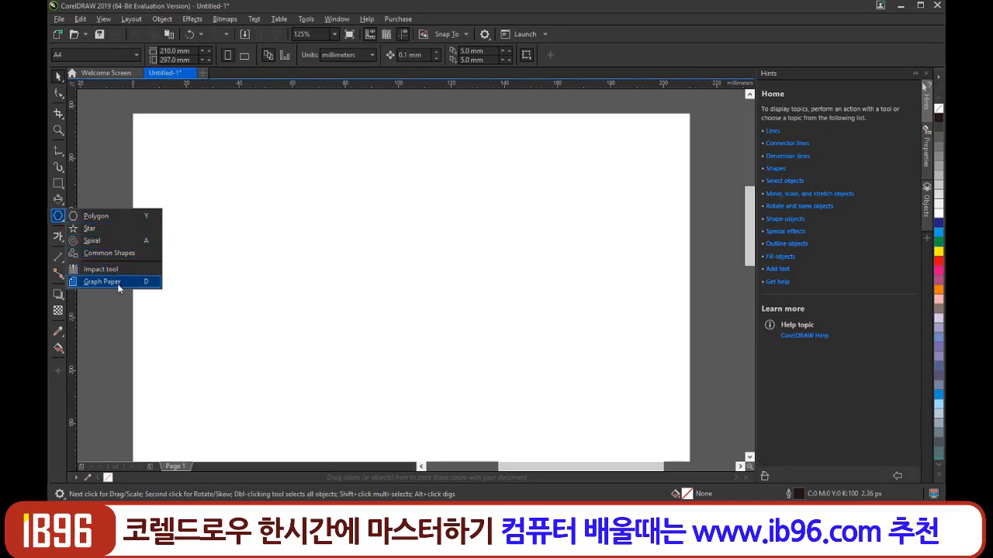
{"action": "left_click", "coordinate": [102, 215]}
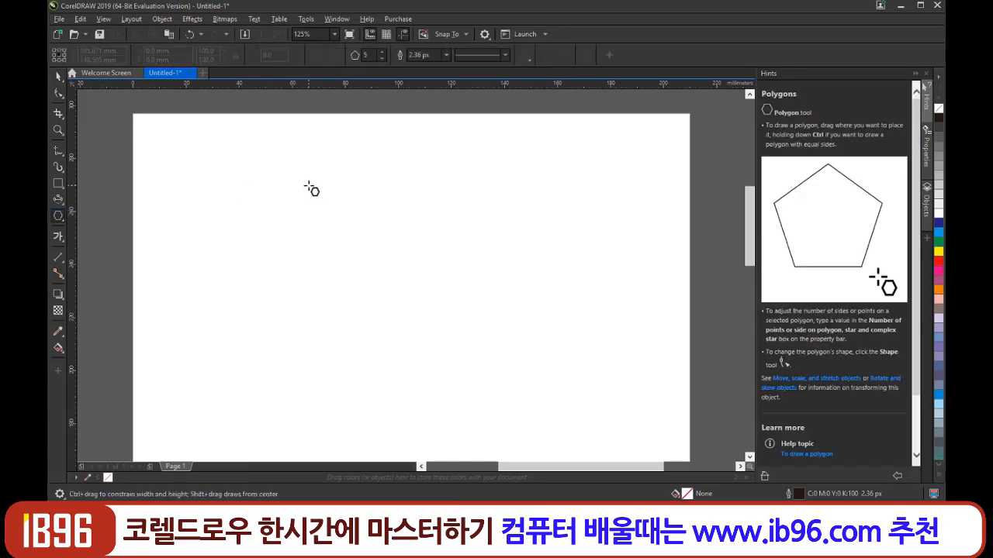
{"action": "left_click", "coordinate": [368, 55]}
{"action": "left_click_drag", "start_coordinate": [338, 210], "coordinate": [461, 329]}
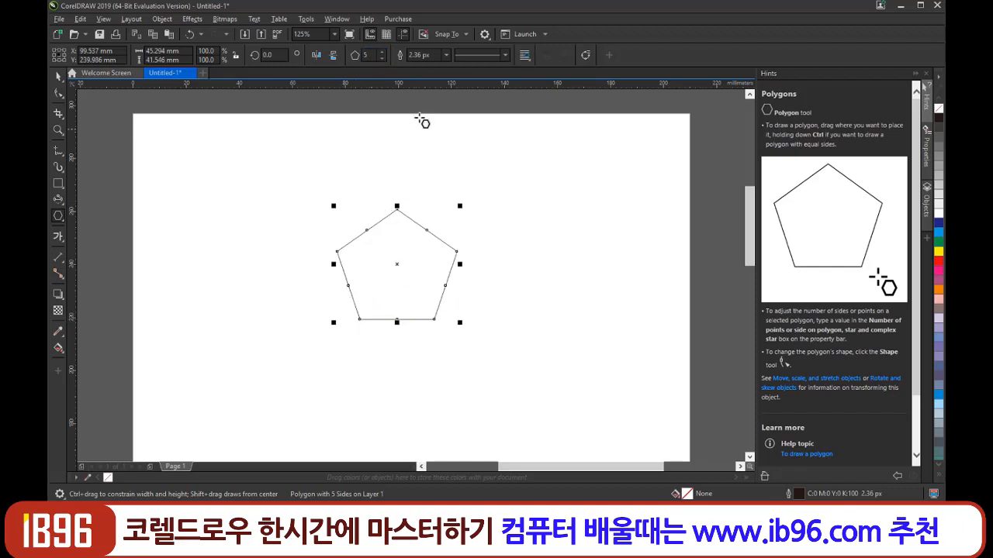
Set the polygon's number of sides to 11, and delete the polygon from the page.
{"action": "left_click", "coordinate": [381, 52]}
{"action": "left_click", "coordinate": [381, 52]}
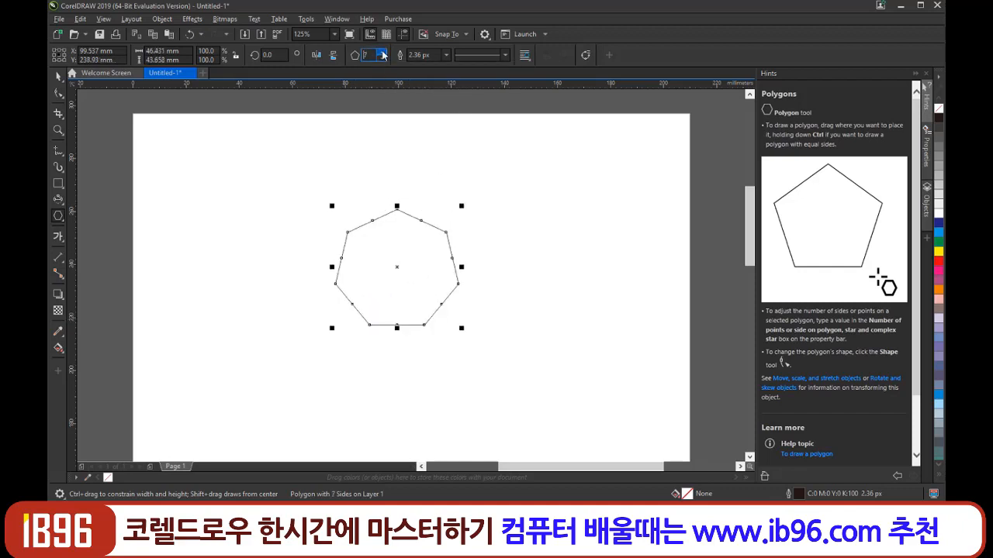
{"action": "left_click", "coordinate": [382, 52]}
{"action": "left_click", "coordinate": [382, 52]}
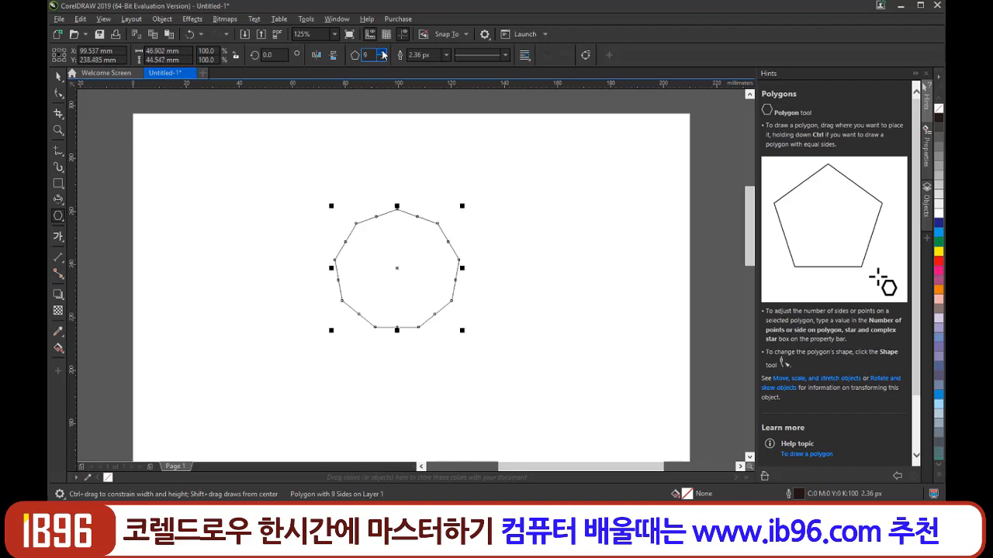
{"action": "left_click", "coordinate": [381, 51]}
{"action": "left_click", "coordinate": [381, 52]}
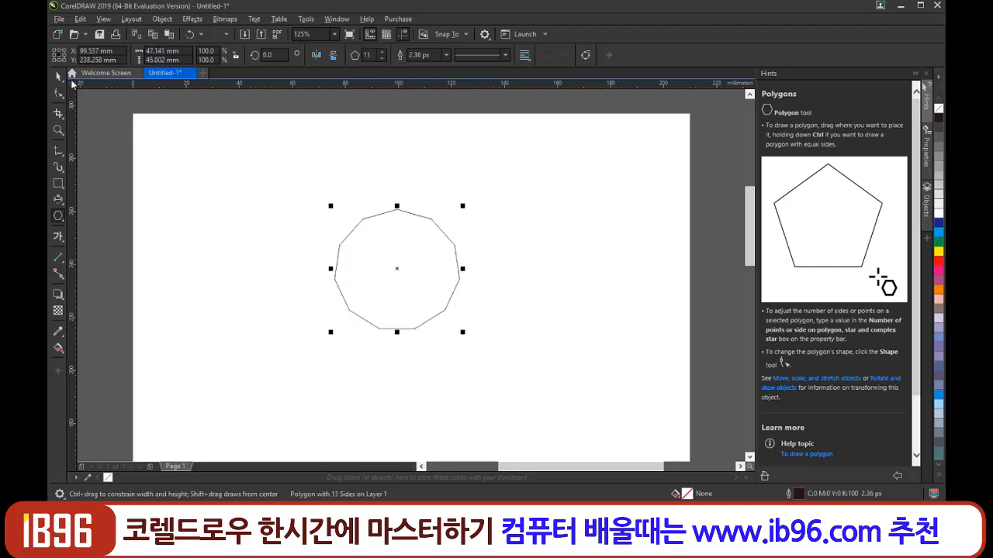
{"action": "key", "text": "space"}
{"action": "key", "text": "Delete"}
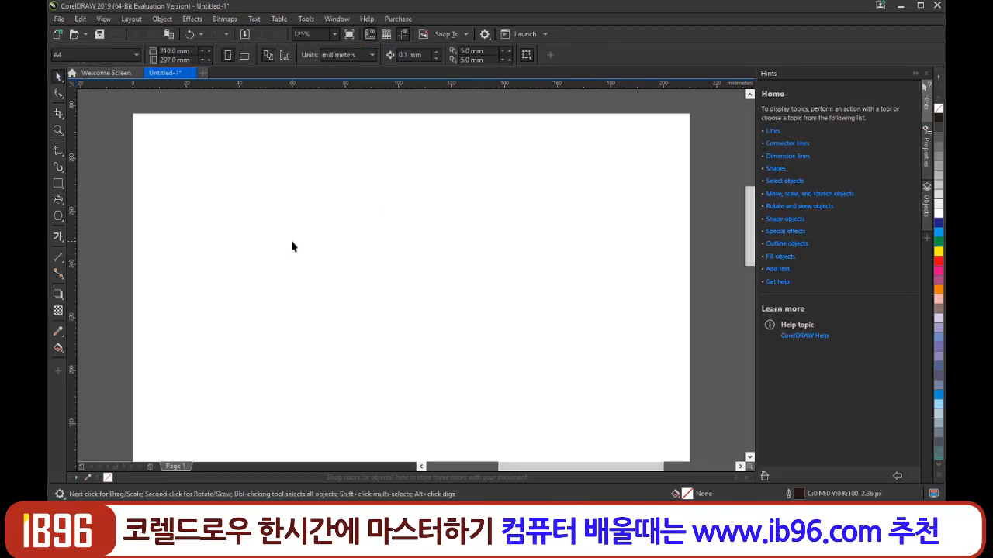
Draw a five-pointed star about 32.8 by 31.8 mm with the Star tool, centered at about X 110, Y 223.5 mm.
{"action": "left_click", "coordinate": [59, 217]}
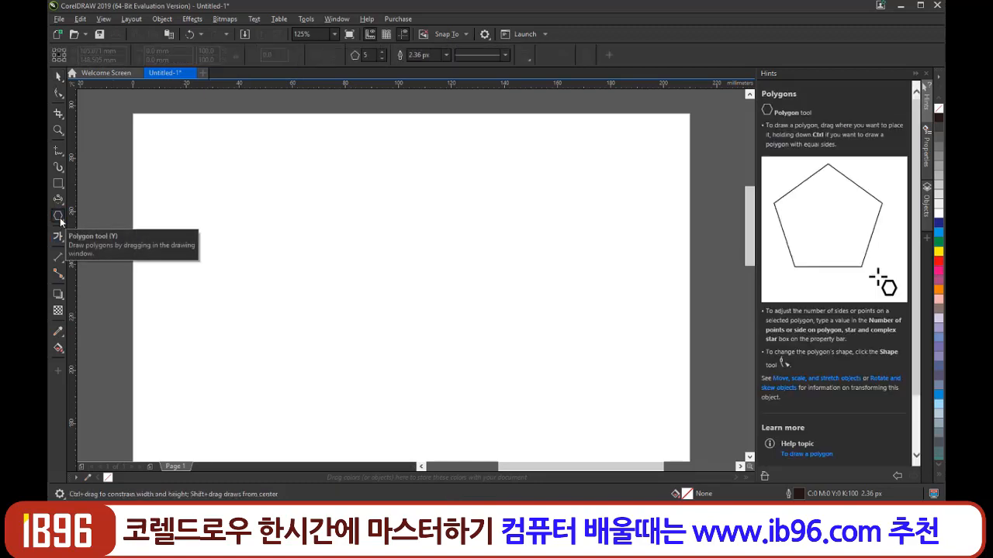
{"action": "left_click", "coordinate": [60, 218]}
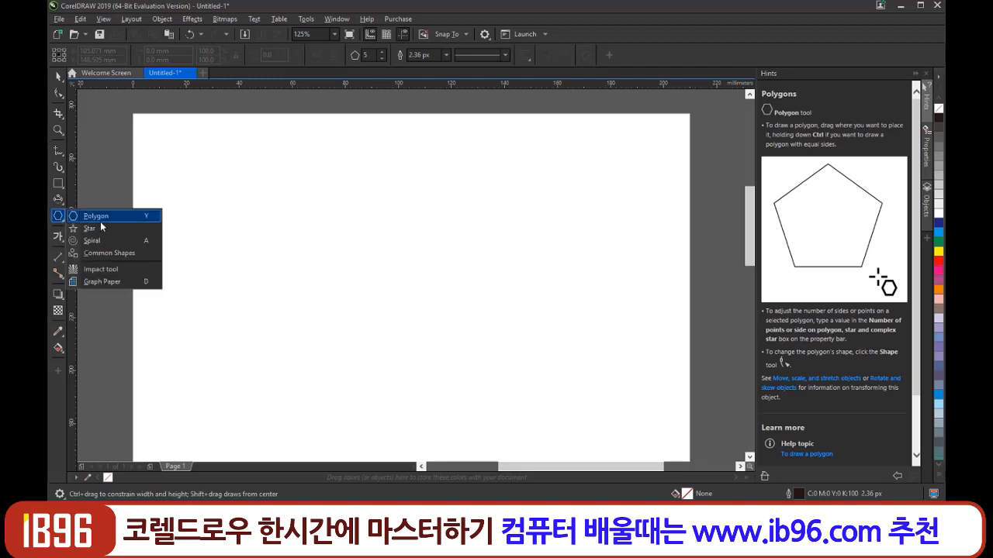
{"action": "left_click", "coordinate": [89, 228]}
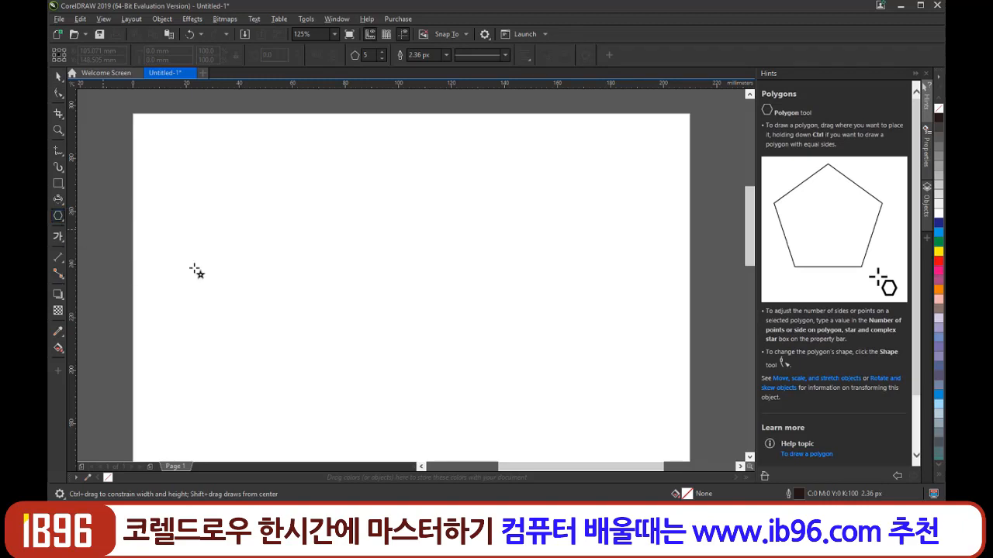
{"action": "left_click_drag", "start_coordinate": [380, 266], "coordinate": [471, 361]}
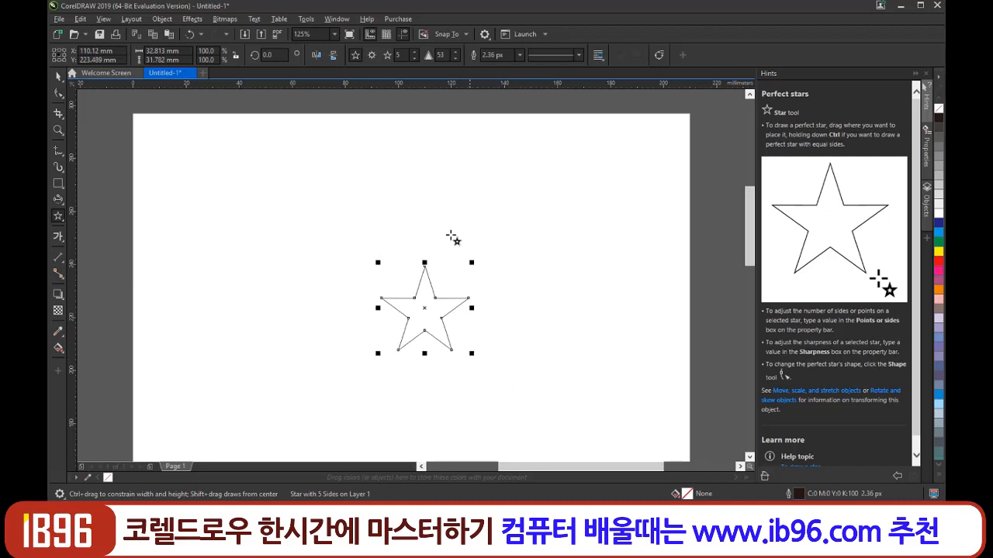
Try 7 and 8 points on the star, and set its number of points to 6.
{"action": "left_click", "coordinate": [416, 51]}
{"action": "left_click", "coordinate": [416, 51]}
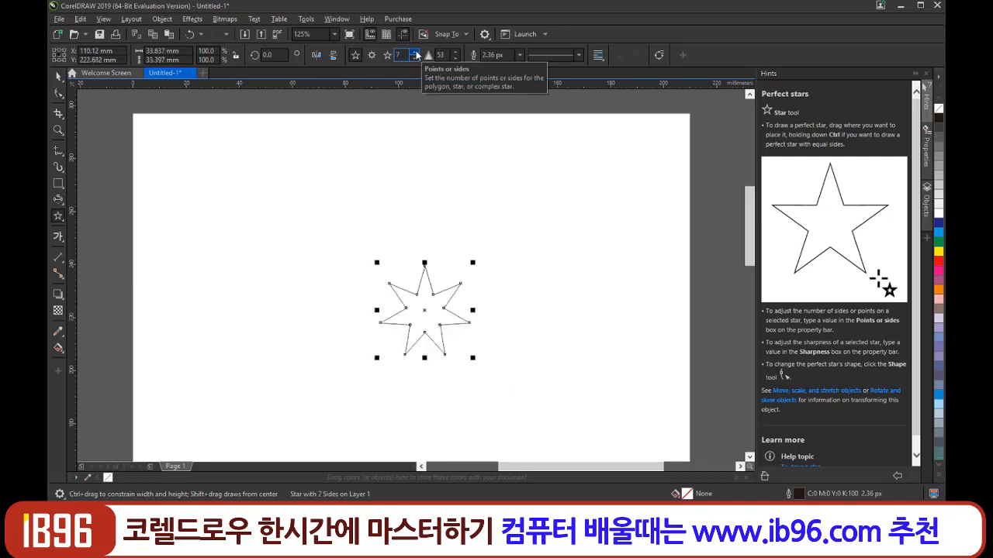
{"action": "left_click", "coordinate": [416, 51]}
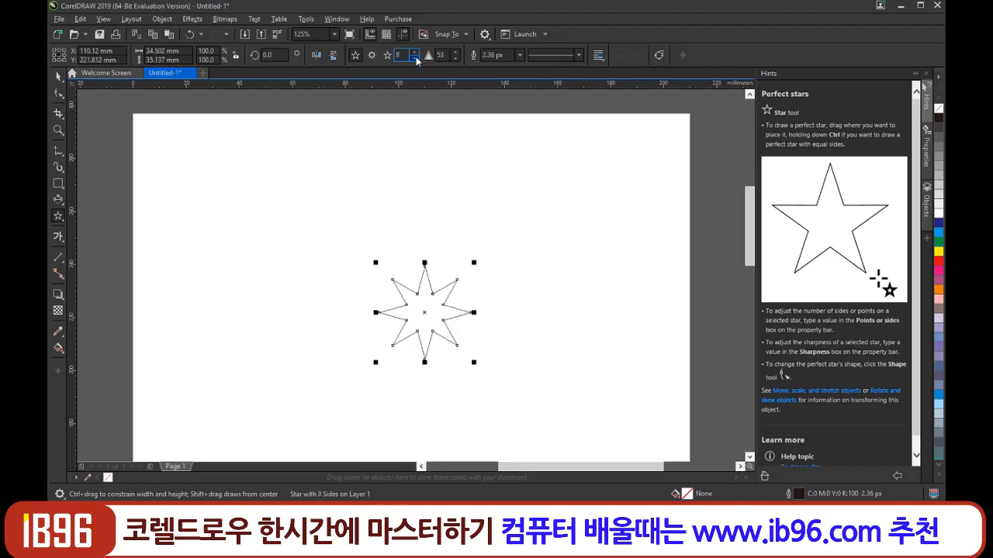
{"action": "left_click", "coordinate": [415, 58]}
{"action": "left_click", "coordinate": [415, 57]}
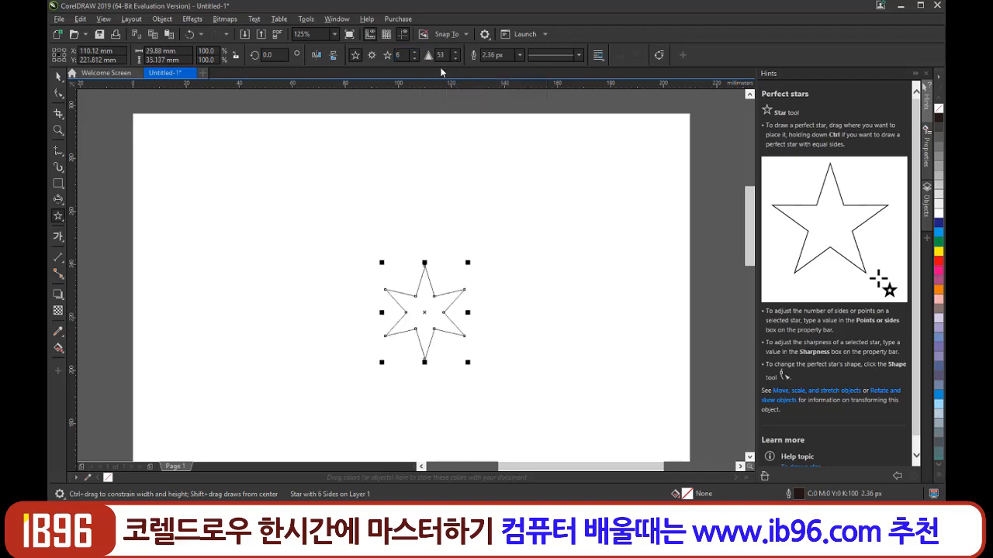
Draw a nine-pointed complex star about 36.3 by 34.3 mm to the upper left of the six-pointed star, and switch back to perfect stars.
{"action": "left_click", "coordinate": [371, 55]}
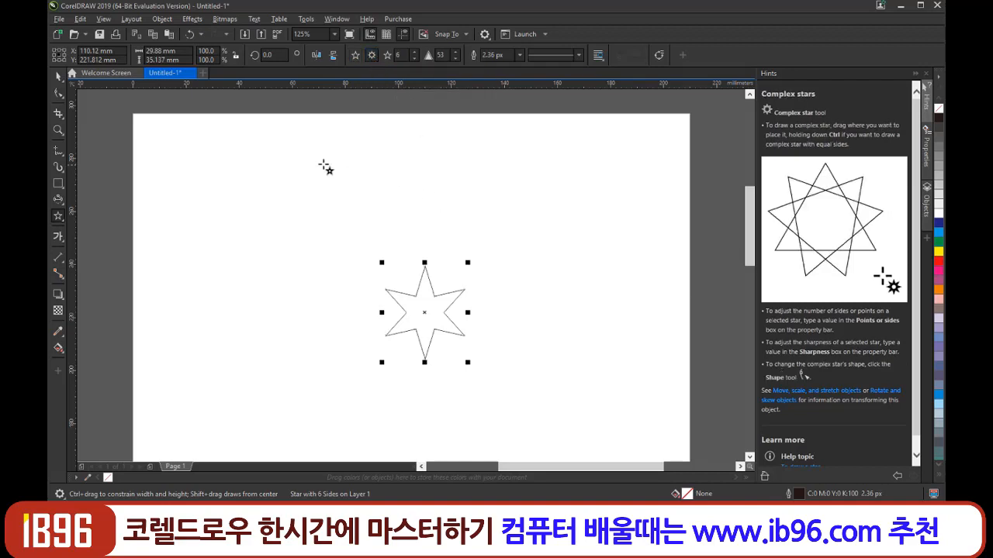
{"action": "left_click_drag", "start_coordinate": [273, 221], "coordinate": [371, 312]}
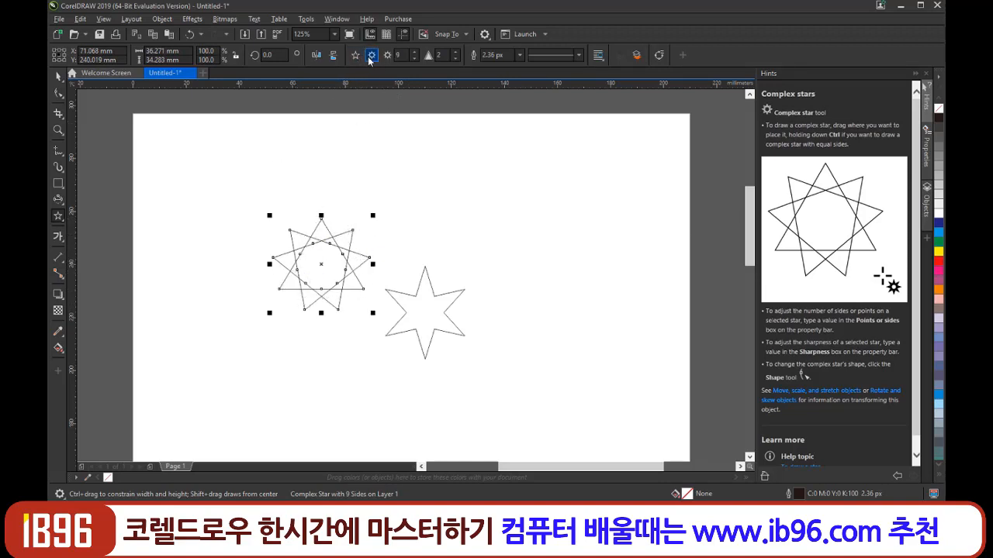
{"action": "double_click", "coordinate": [398, 55]}
{"action": "left_click", "coordinate": [370, 56]}
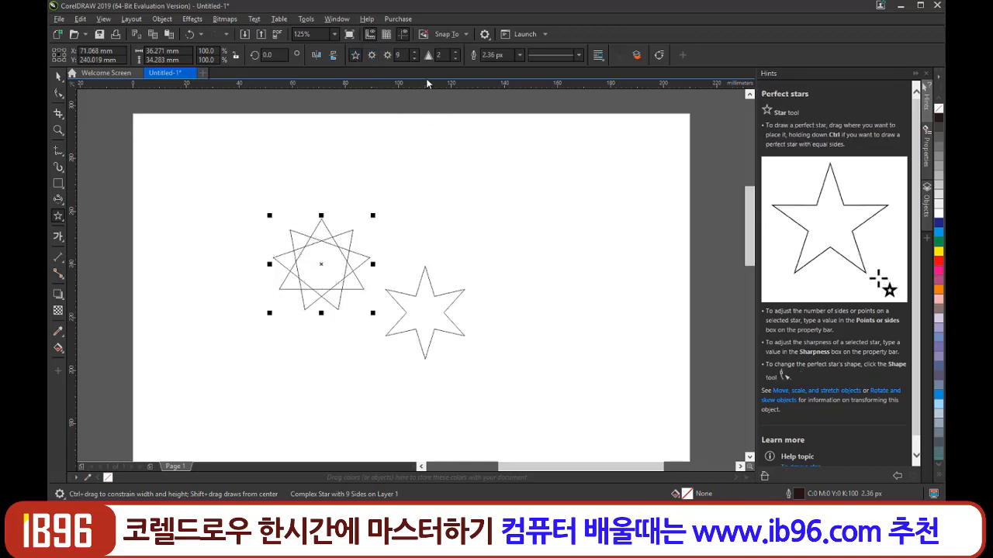
Move the six-pointed star to the page's upper-left corner, at about X 31.2, Y 267.5 mm.
{"action": "left_click", "coordinate": [56, 77]}
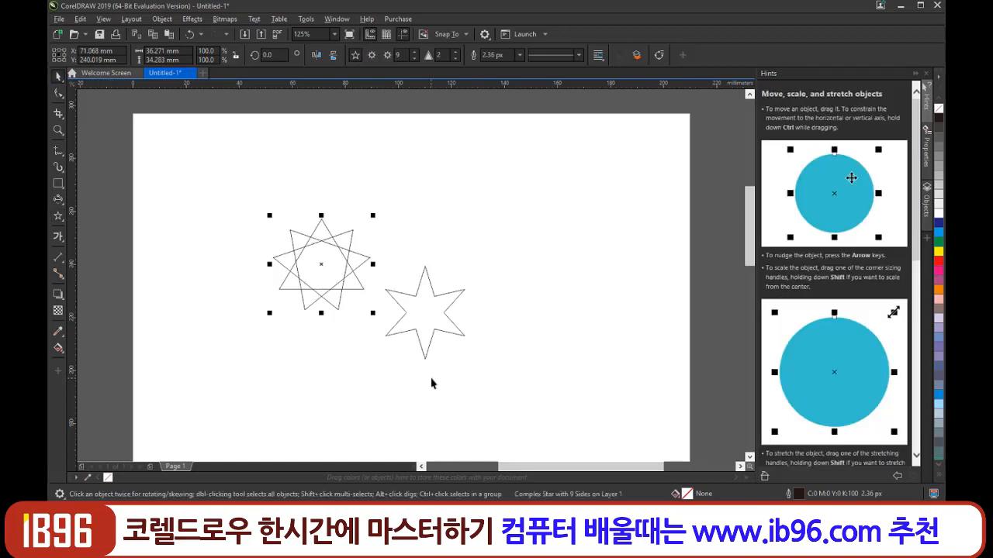
{"action": "left_click", "coordinate": [224, 233]}
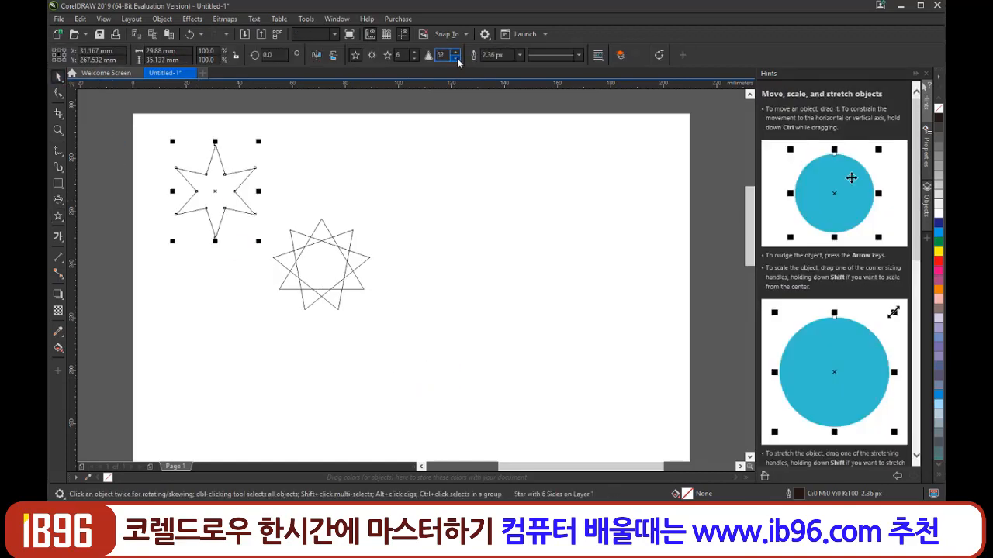
Lower the six-pointed star's sharpness gradually to 19.
{"action": "left_click", "coordinate": [456, 59]}
{"action": "left_click", "coordinate": [456, 58]}
{"action": "left_click", "coordinate": [456, 58]}
{"action": "left_click", "coordinate": [456, 59]}
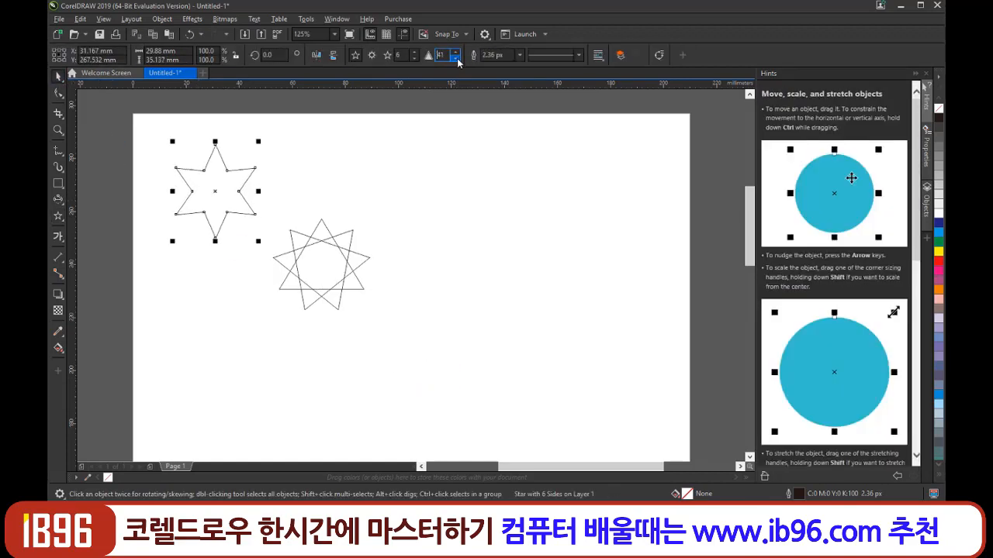
{"action": "left_click", "coordinate": [456, 58]}
{"action": "left_click", "coordinate": [456, 58]}
{"action": "left_click", "coordinate": [456, 58]}
{"action": "left_click", "coordinate": [456, 58]}
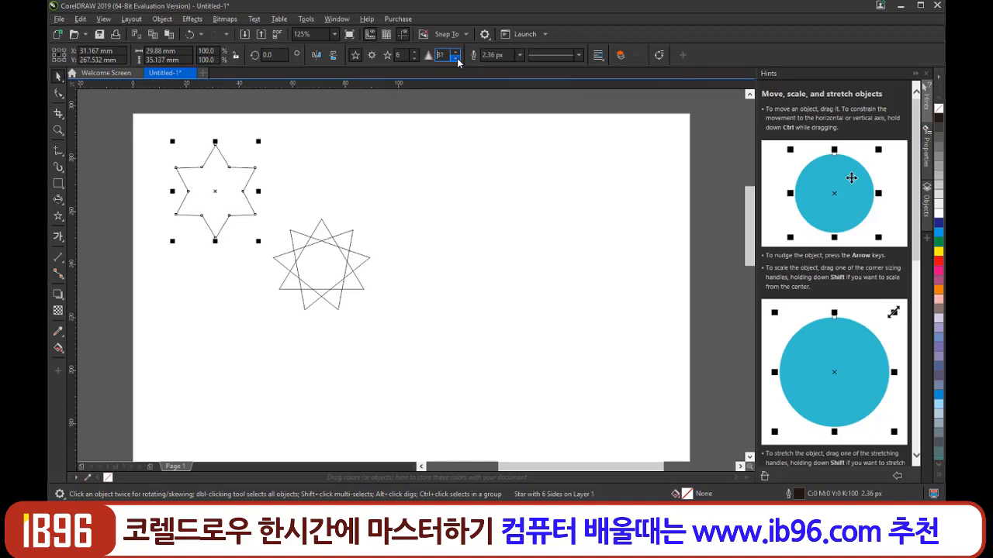
{"action": "left_click", "coordinate": [456, 58]}
{"action": "left_click", "coordinate": [456, 59]}
{"action": "left_click", "coordinate": [456, 58]}
{"action": "left_click", "coordinate": [456, 58]}
{"action": "left_click", "coordinate": [456, 58]}
{"action": "left_click", "coordinate": [456, 58]}
{"action": "left_click", "coordinate": [456, 58]}
{"action": "left_click", "coordinate": [456, 58]}
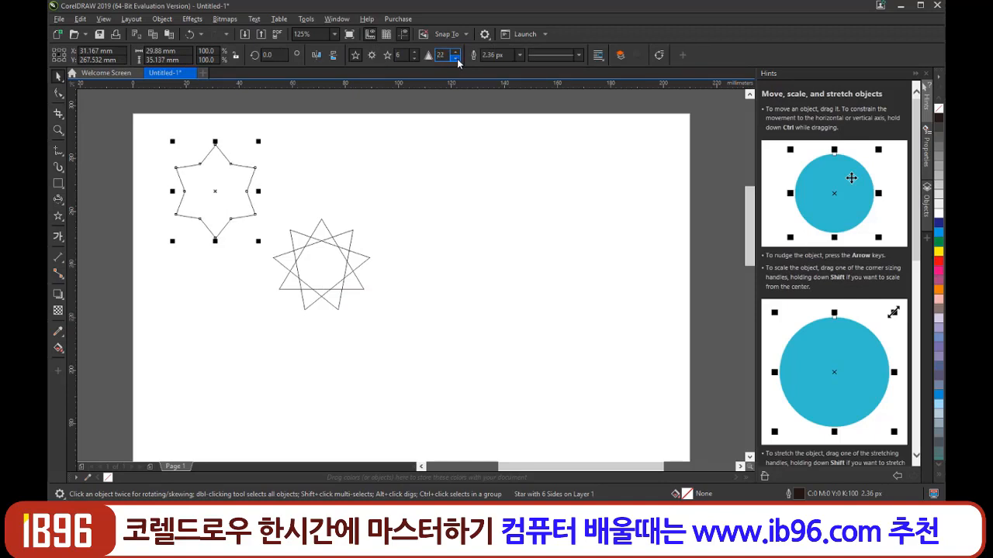
{"action": "left_click", "coordinate": [456, 59]}
{"action": "left_click", "coordinate": [456, 58]}
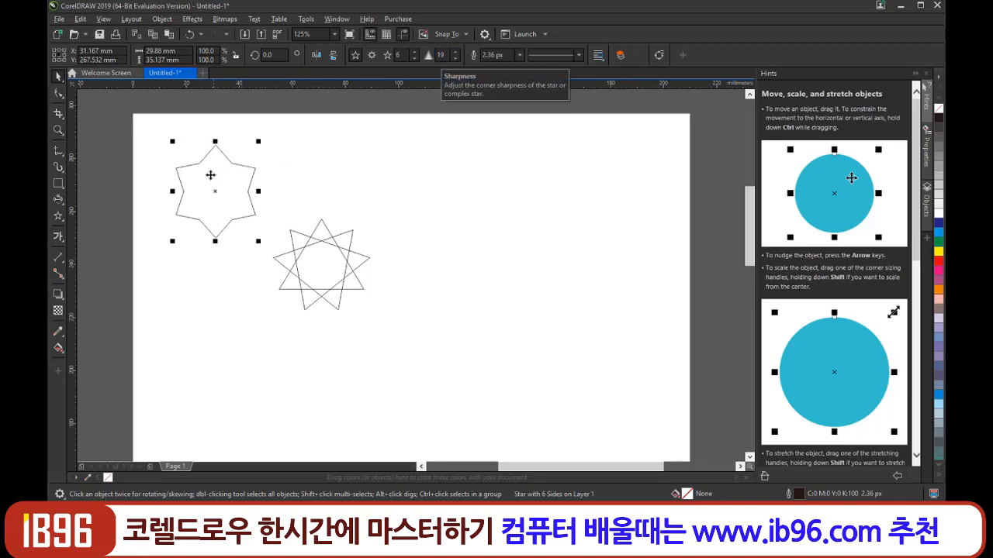
Reduce the six-pointed star's sharpness further, and raise it strongly to turn its points into thin spikes.
{"action": "left_click", "coordinate": [455, 58]}
{"action": "left_click", "coordinate": [456, 59]}
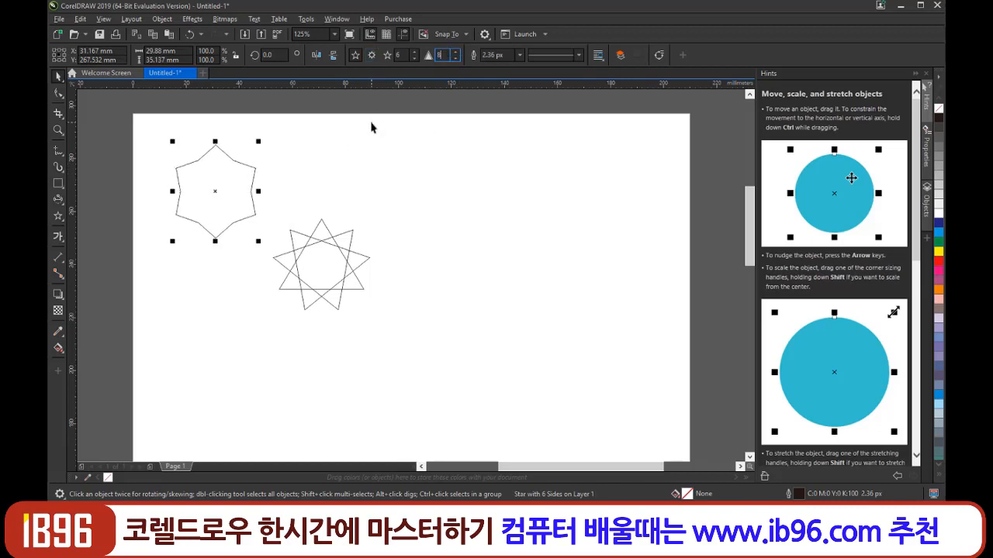
{"action": "key", "text": "Return"}
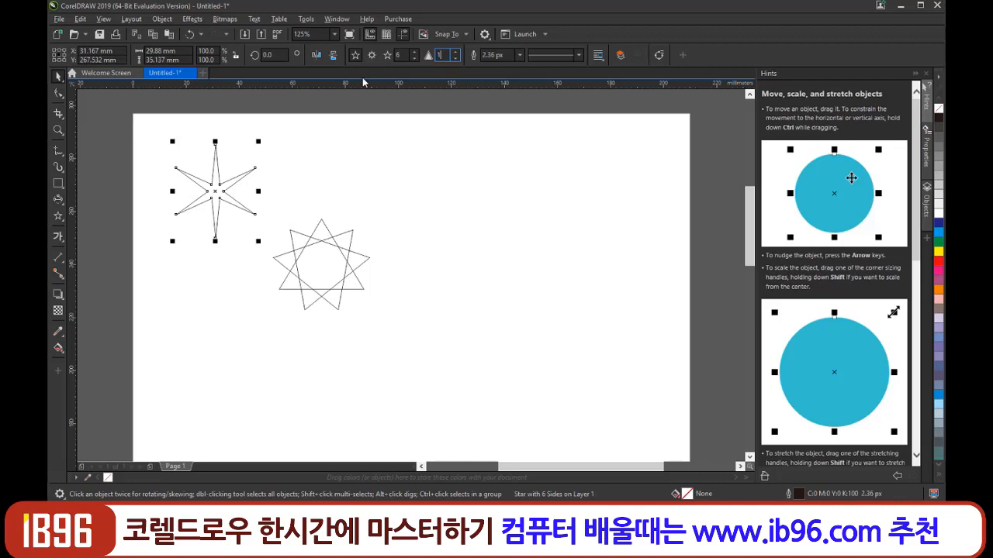
Set the six-pointed star's sharpness to 10, and delete both stars from the page.
{"action": "key", "text": "Return"}
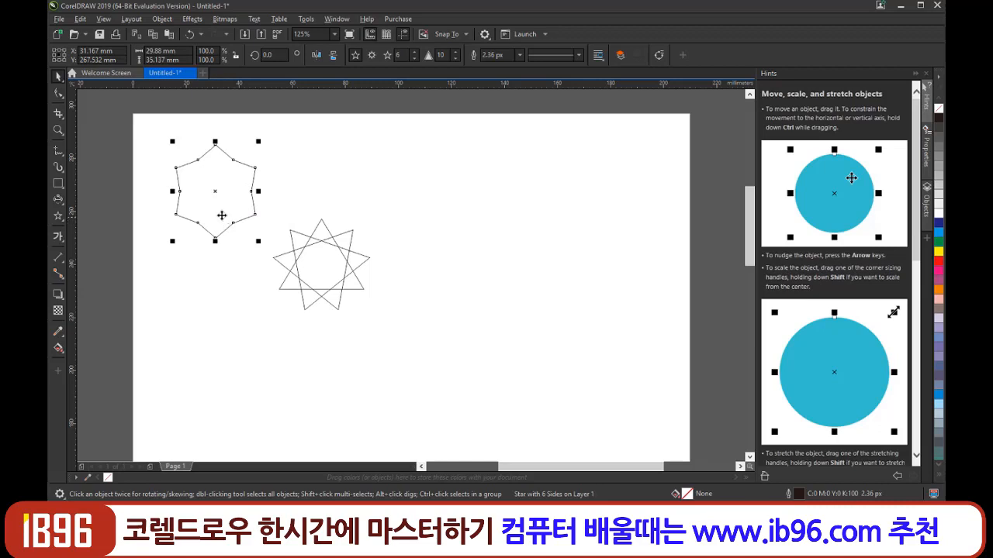
{"action": "left_click", "coordinate": [377, 334]}
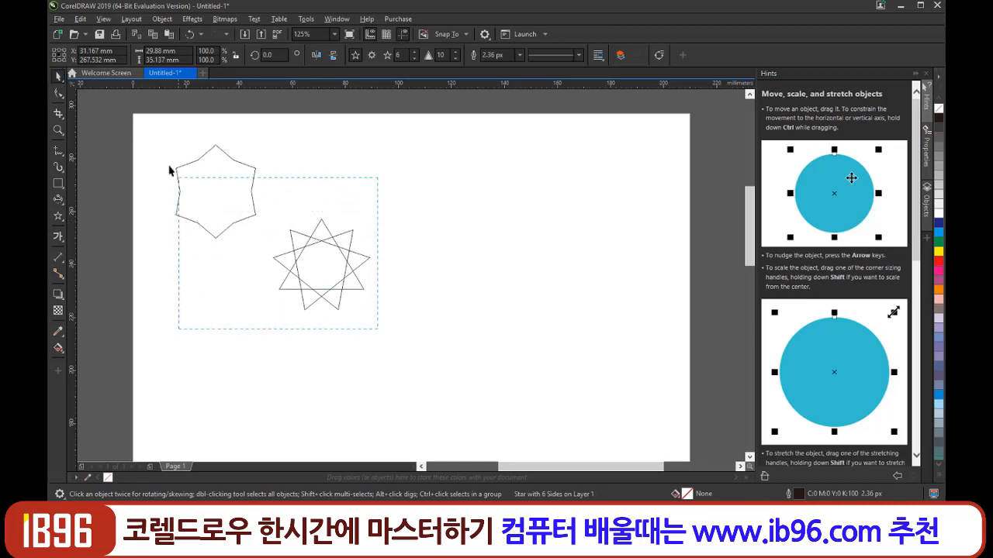
{"action": "left_click_drag", "start_coordinate": [143, 126], "coordinate": [143, 126]}
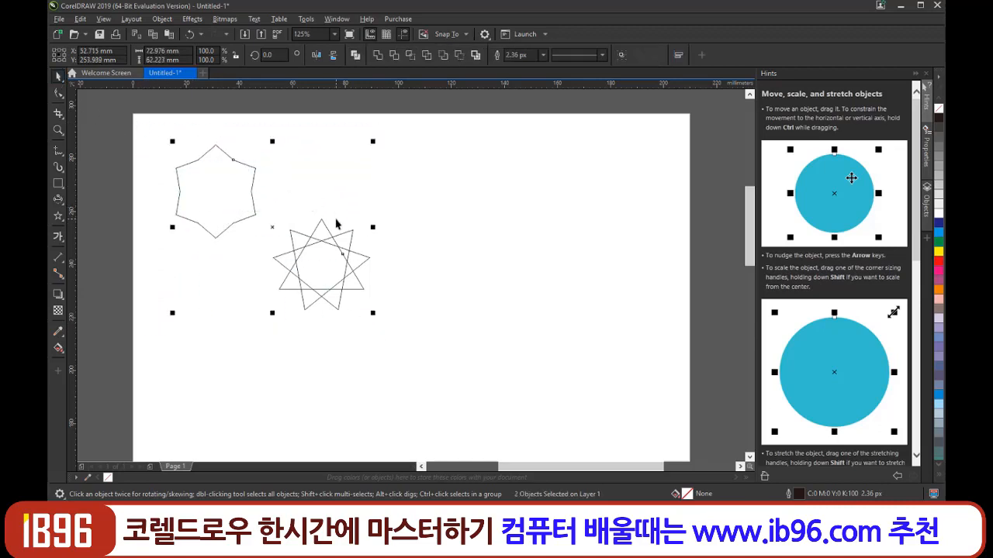
{"action": "key", "text": "Delete"}
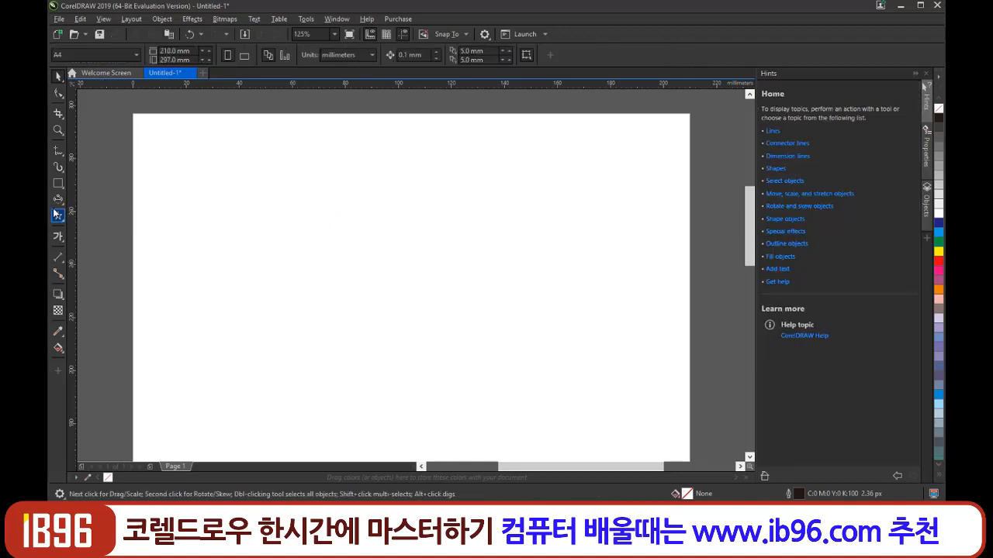
Draw a symmetrical spiral with 4 revolutions, about 71.5 mm wide and tall, in the lower middle of the view.
{"action": "left_click", "coordinate": [57, 217]}
{"action": "left_click", "coordinate": [115, 240]}
{"action": "left_click_drag", "start_coordinate": [347, 281], "coordinate": [536, 427]}
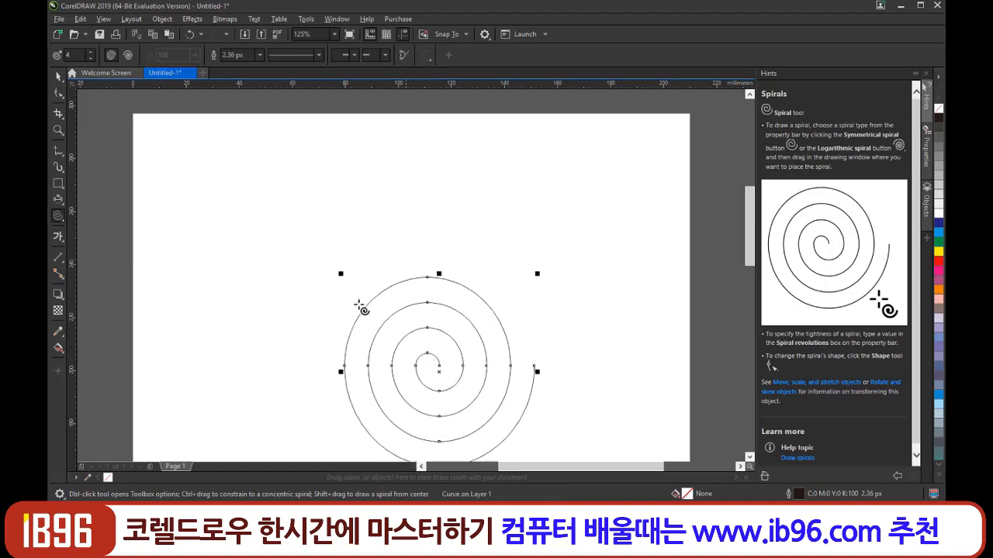
Move the spiral up and to the left on the page, to about X 78.2, Y 238.3 mm.
{"action": "left_click", "coordinate": [63, 83]}
{"action": "left_click", "coordinate": [396, 304]}
{"action": "left_click", "coordinate": [59, 77]}
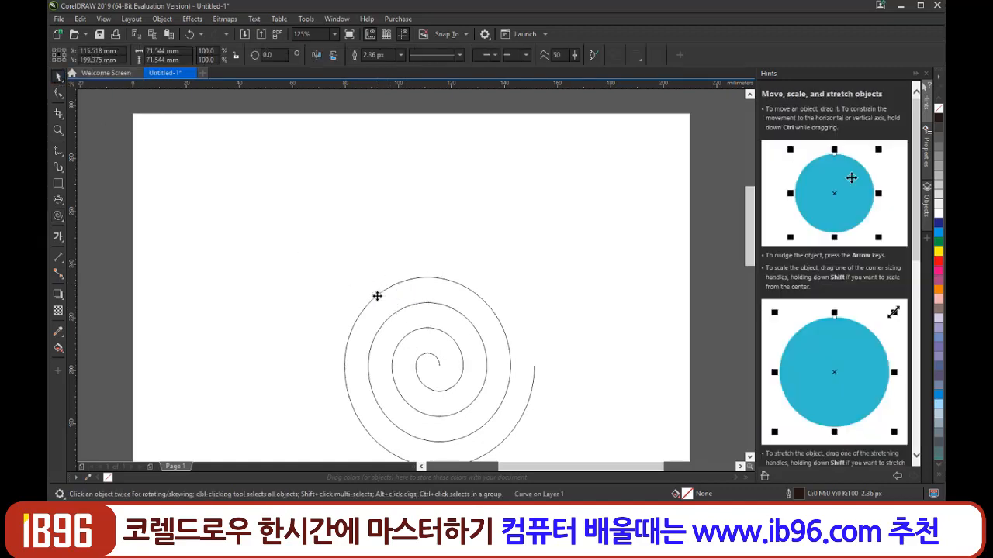
{"action": "left_click_drag", "start_coordinate": [377, 295], "coordinate": [278, 192]}
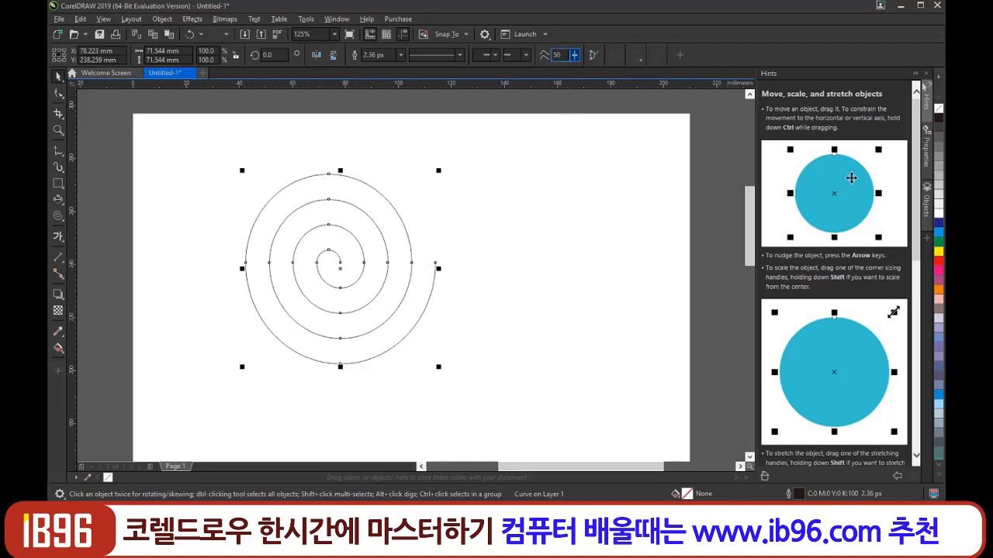
Set the spiral's curve smoothing value to 72, and delete the spiral.
{"action": "left_click", "coordinate": [575, 57]}
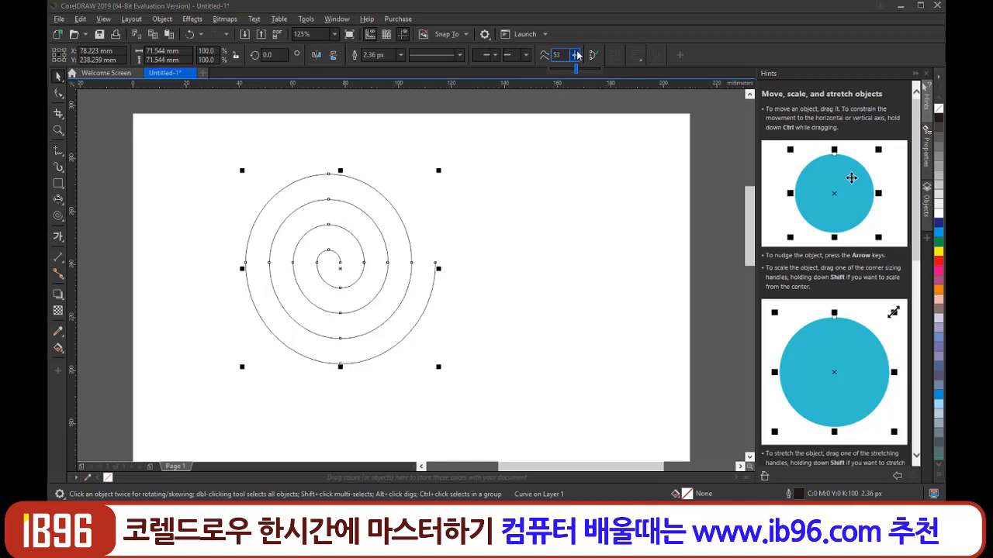
{"action": "left_click_drag", "start_coordinate": [577, 55], "coordinate": [588, 57]}
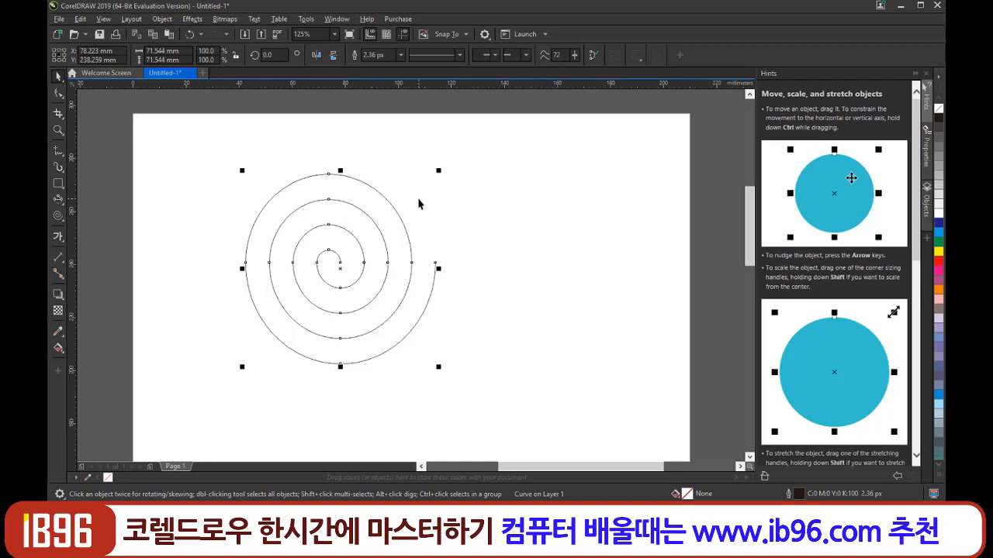
{"action": "key", "text": "Delete"}
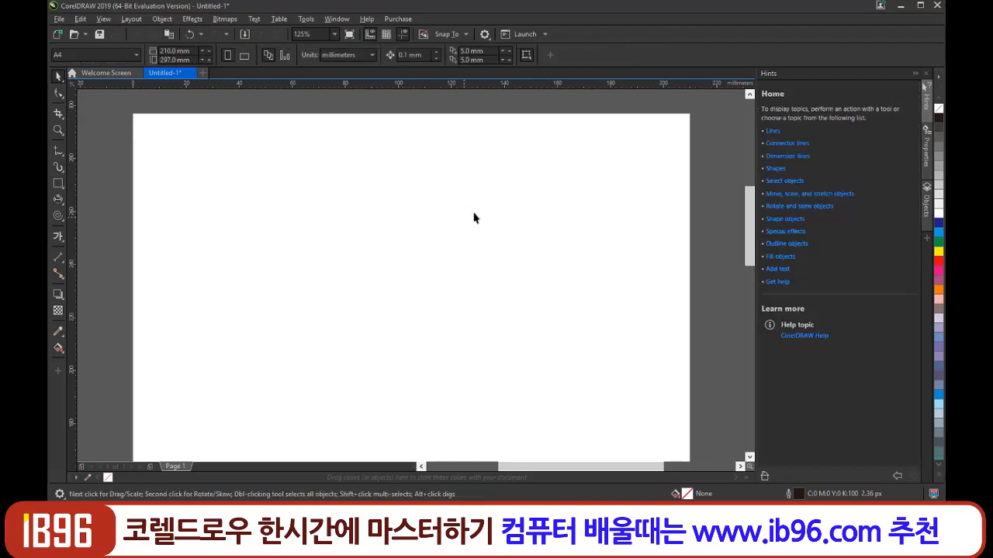
Draw a symmetrical spiral with 17 revolutions, about 58.6 by 52.3 mm, and lower the revolutions setting to 8.
{"action": "left_click", "coordinate": [57, 216]}
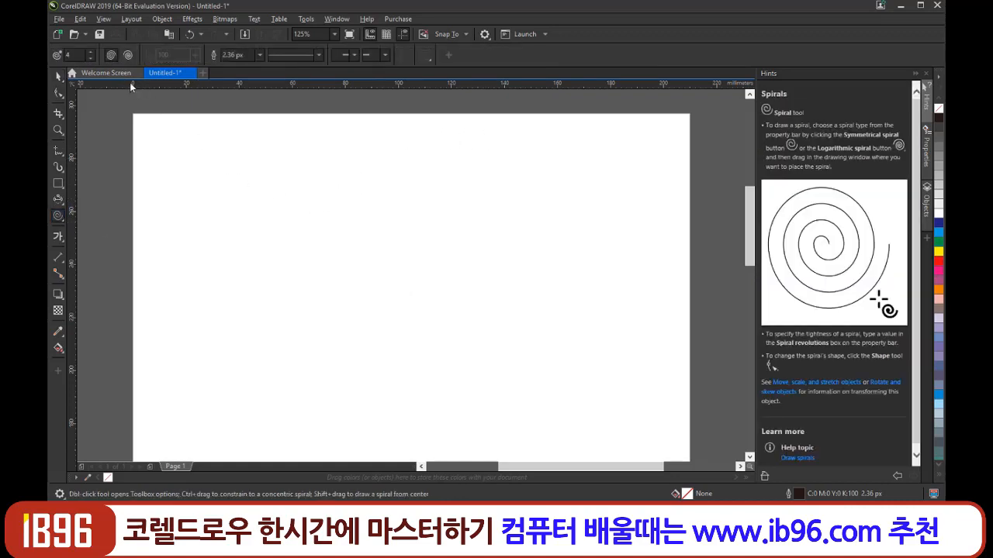
{"action": "left_click", "coordinate": [90, 55]}
{"action": "left_click_drag", "start_coordinate": [336, 222], "coordinate": [492, 359]}
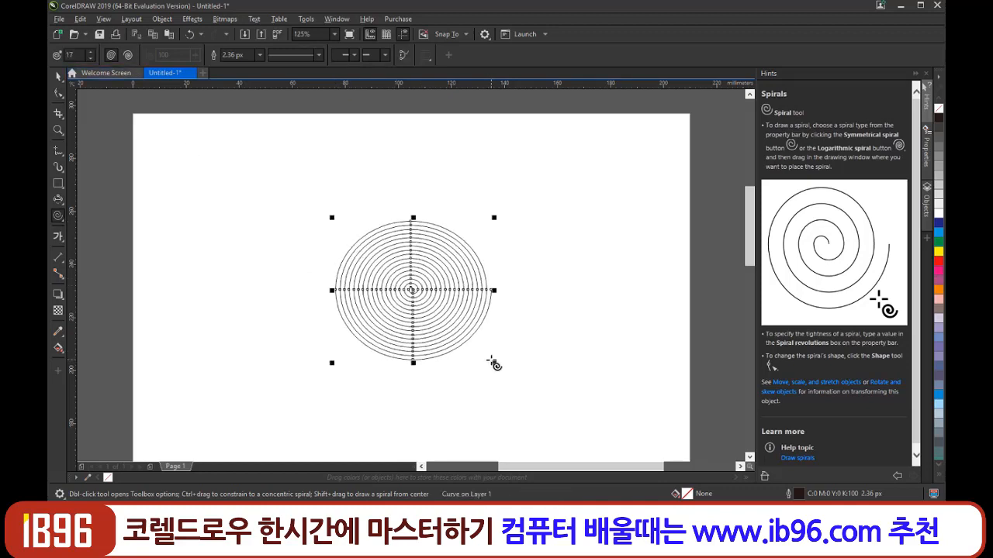
{"action": "left_click", "coordinate": [90, 59]}
{"action": "left_click", "coordinate": [91, 60]}
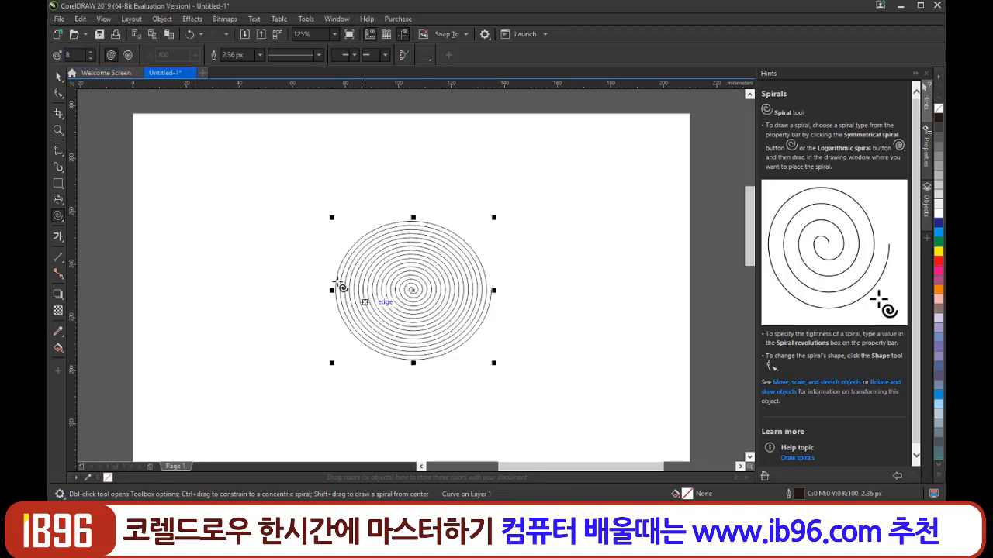
Move the 17-revolution spiral up and to the left, to about X 70.7, Y 251.2 mm, and deselect it.
{"action": "left_click", "coordinate": [59, 77]}
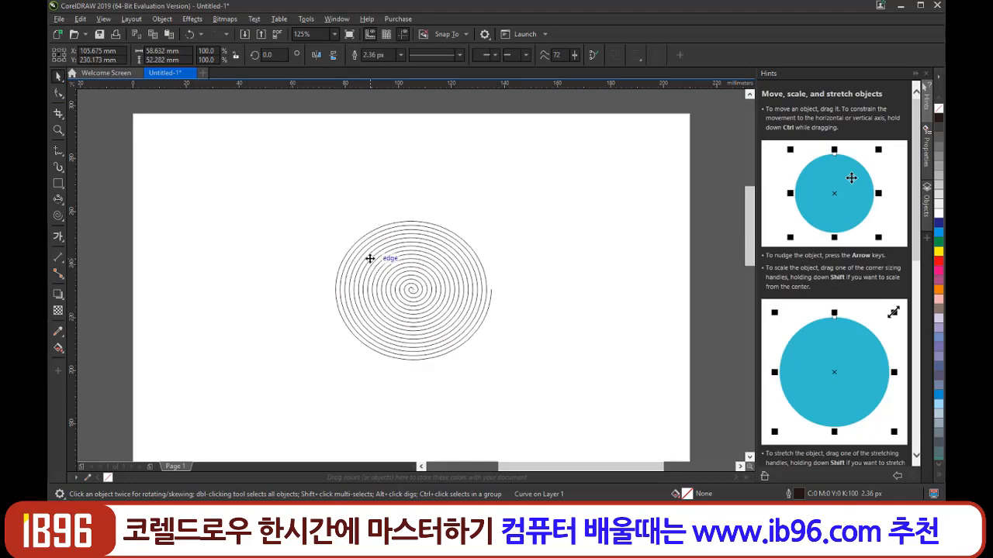
{"action": "left_click_drag", "start_coordinate": [370, 259], "coordinate": [278, 203]}
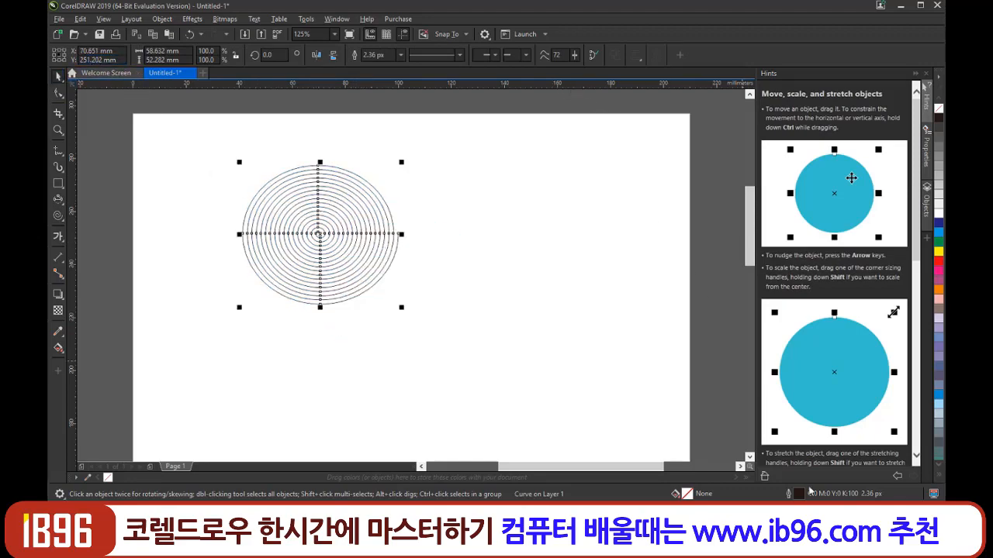
{"action": "key", "text": "Escape"}
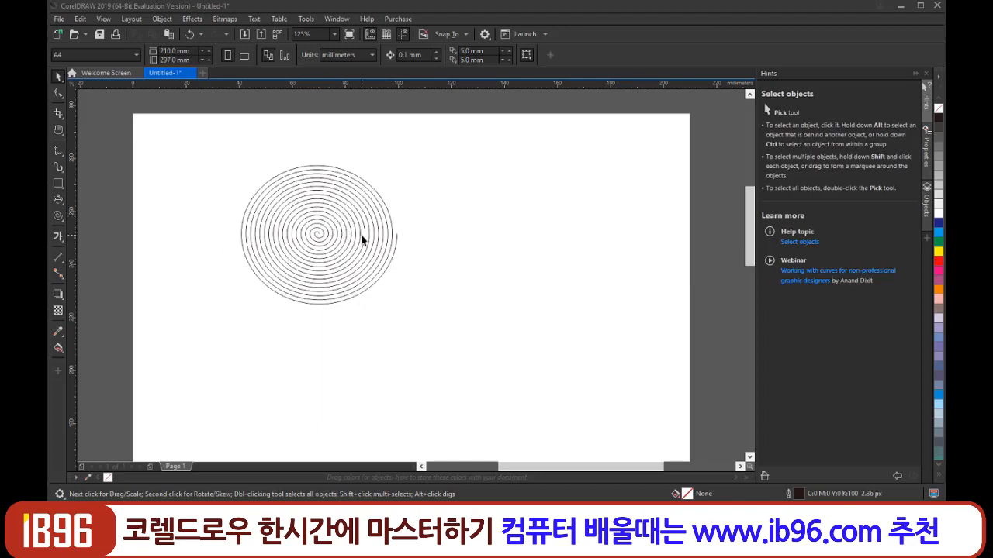
Activate the Ellipse tool, and switch back and forth between it and the Pick tool.
{"action": "left_click", "coordinate": [59, 185]}
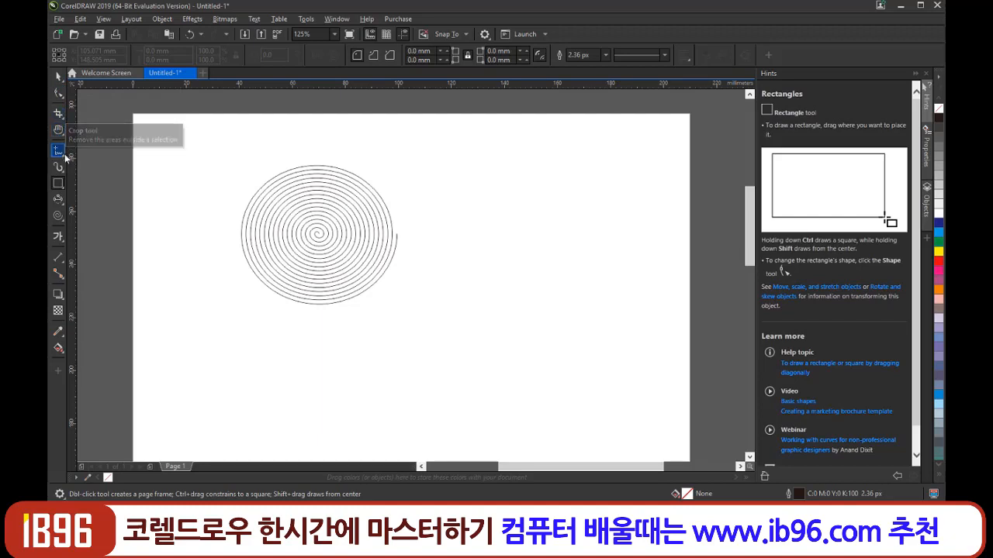
{"action": "left_click", "coordinate": [59, 203]}
{"action": "left_click", "coordinate": [95, 196]}
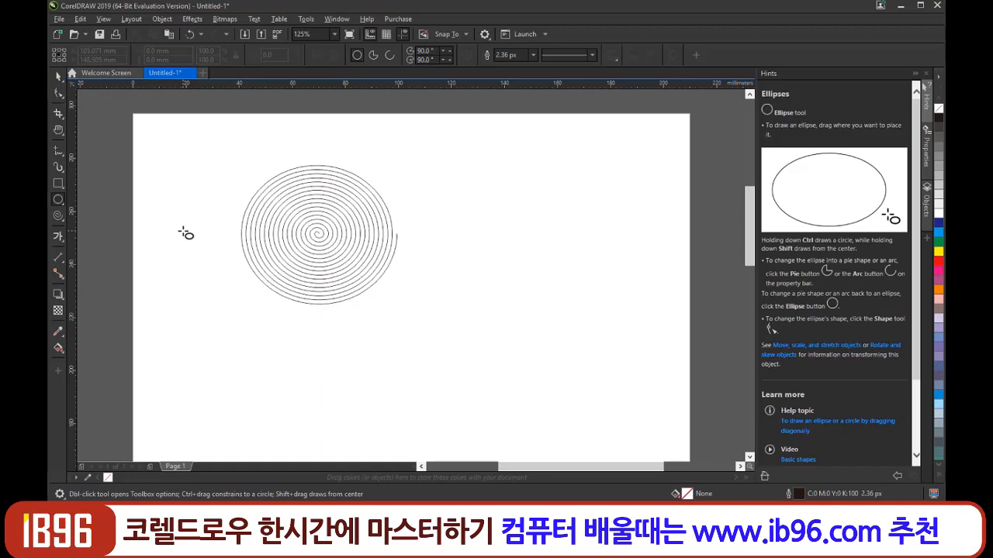
{"action": "key", "text": "space"}
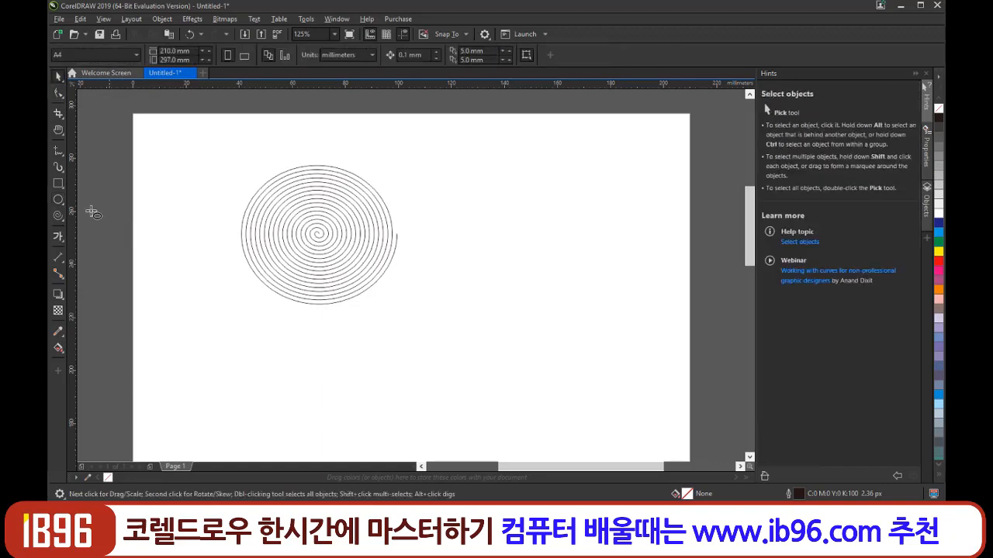
{"action": "key", "text": "space"}
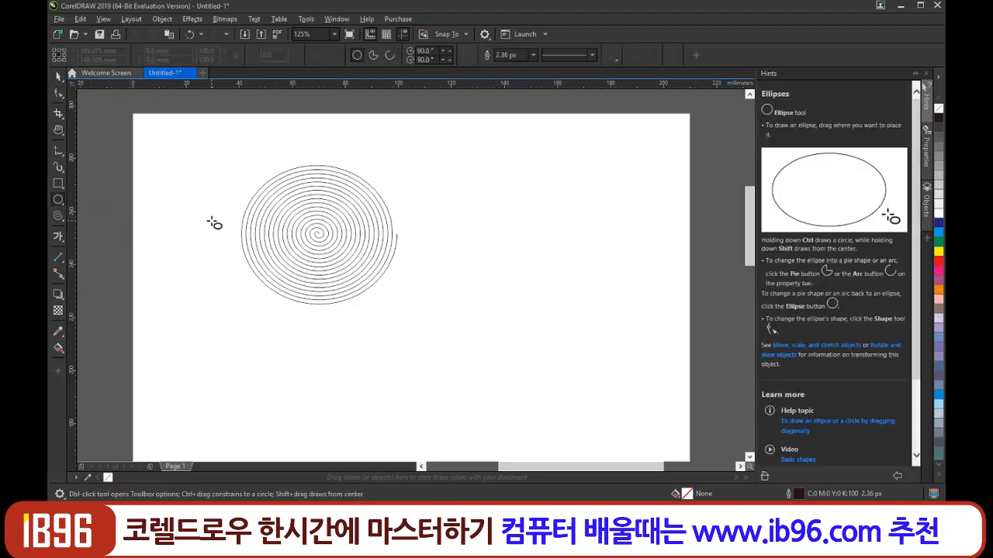
{"action": "key", "text": "space"}
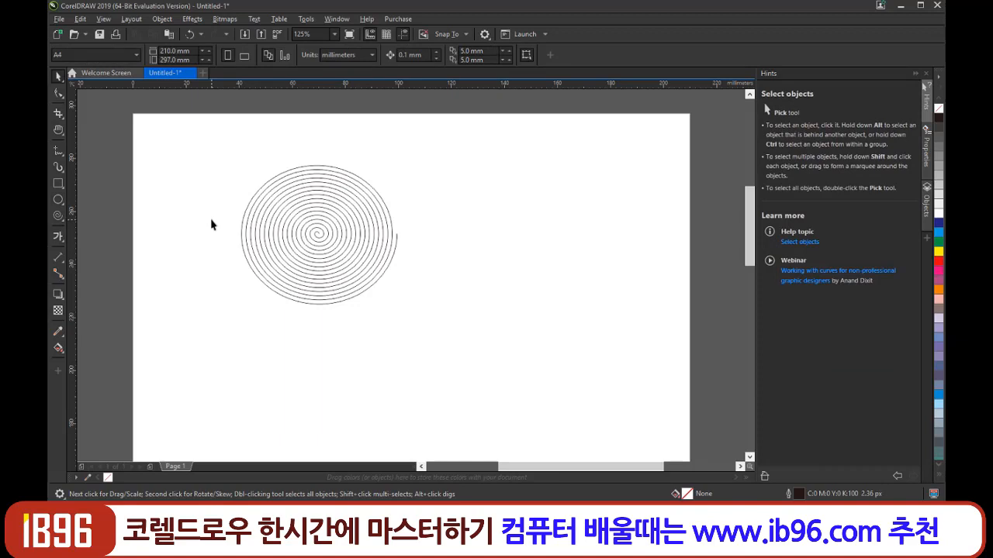
{"action": "left_click", "coordinate": [56, 186]}
{"action": "key", "text": "space"}
{"action": "left_click", "coordinate": [57, 187]}
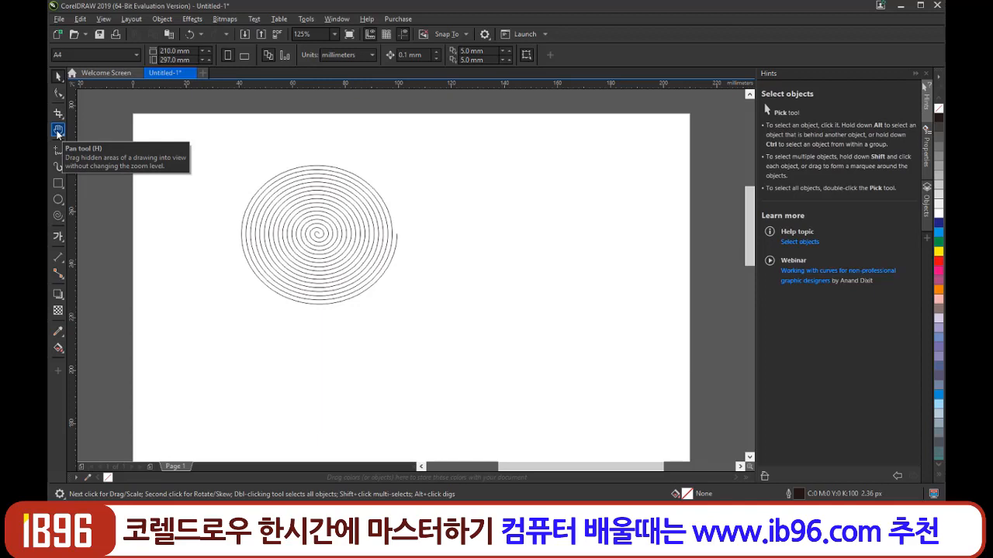
{"action": "left_click", "coordinate": [57, 130]}
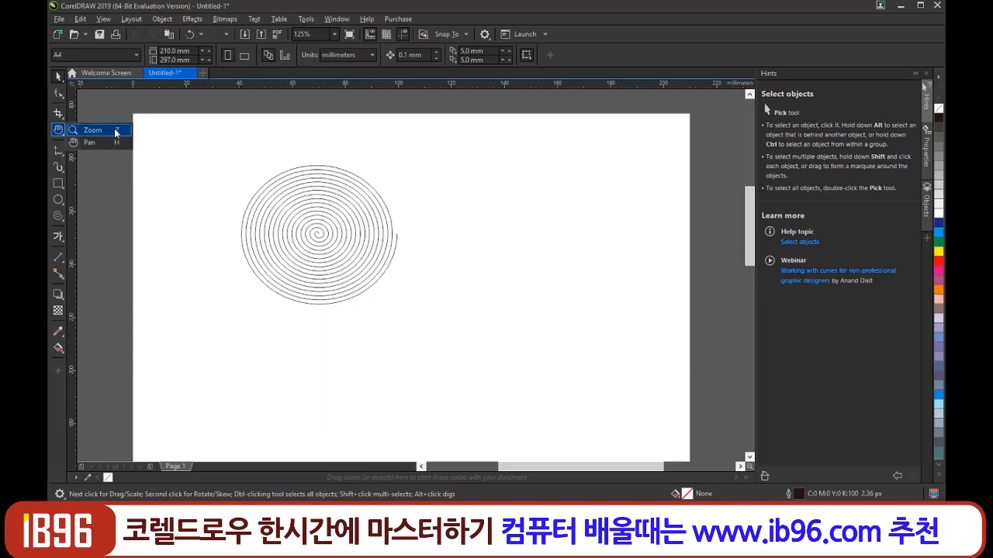
{"action": "left_click", "coordinate": [162, 174]}
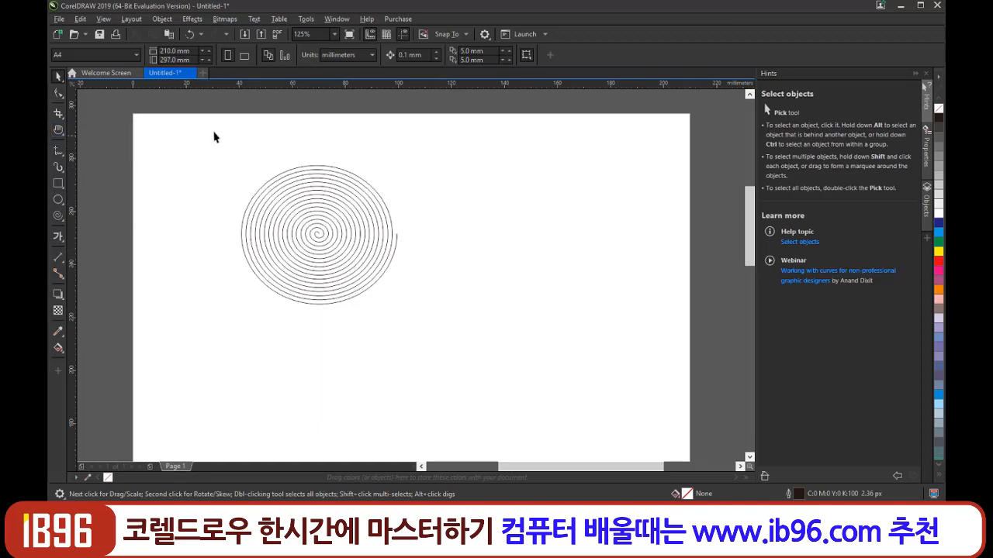
Delete the 17-revolution spiral from the page.
{"action": "left_click_drag", "start_coordinate": [387, 330], "coordinate": [401, 306]}
{"action": "left_click", "coordinate": [277, 236]}
{"action": "key", "text": "Delete"}
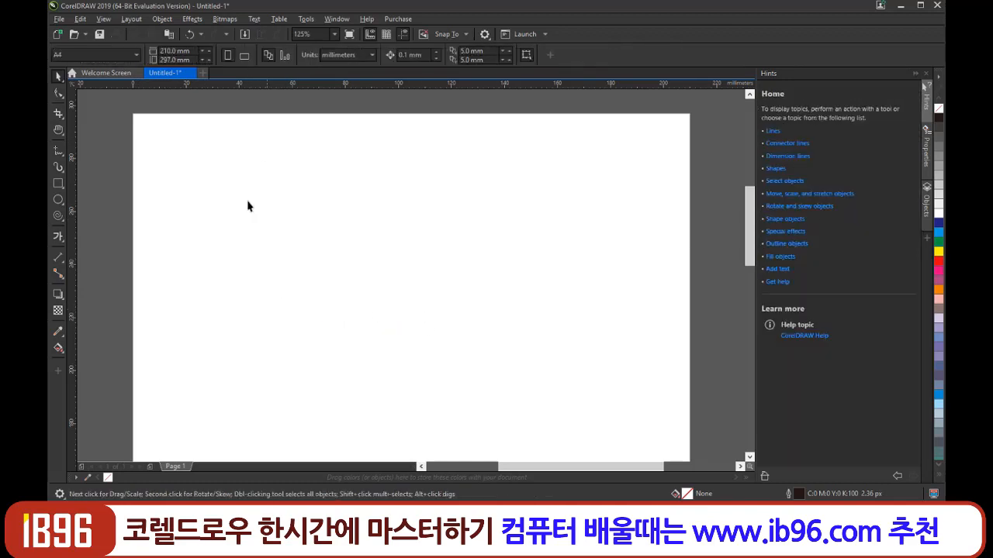
Draw two overlapping parallelograms with the Common Shapes tool, the second about 80.9 by 32.8 mm.
{"action": "left_click", "coordinate": [59, 216]}
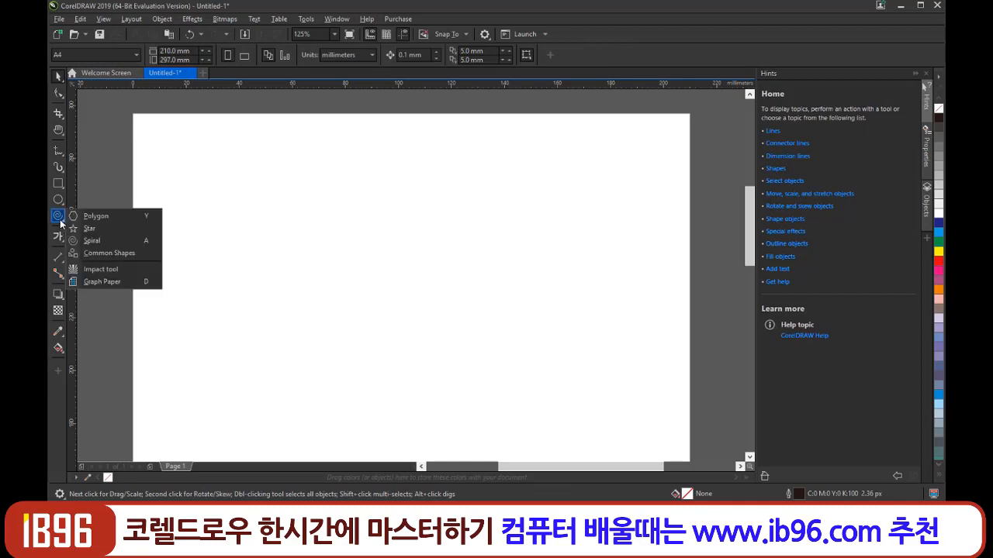
{"action": "left_click", "coordinate": [107, 254]}
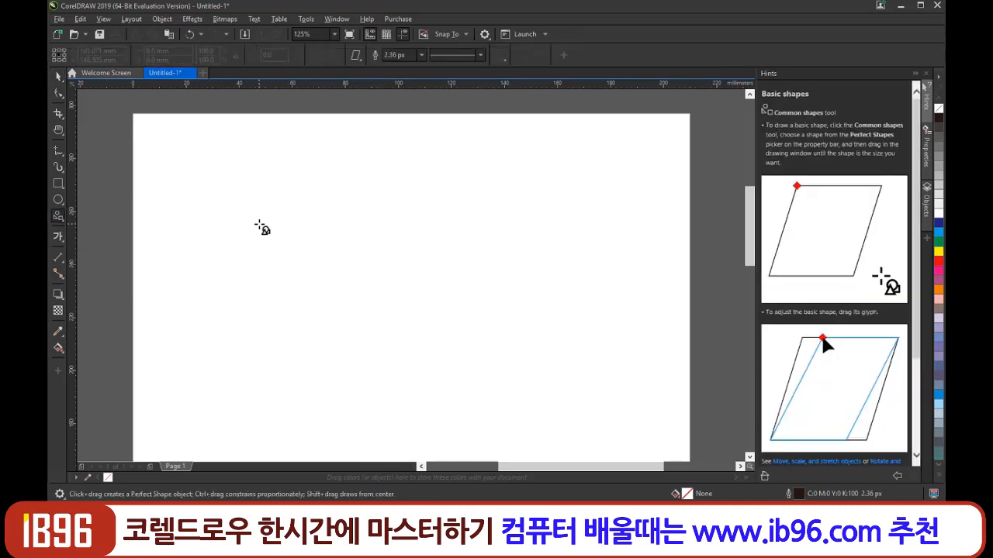
{"action": "left_click_drag", "start_coordinate": [257, 184], "coordinate": [424, 274]}
{"action": "left_click_drag", "start_coordinate": [485, 229], "coordinate": [271, 316]}
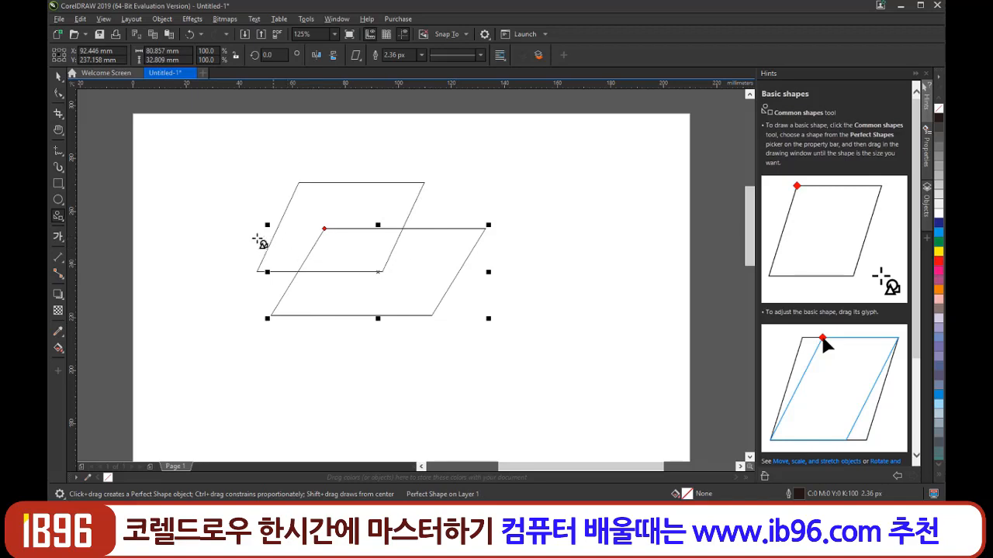
Select both parallelograms and delete them.
{"action": "left_click", "coordinate": [56, 78]}
{"action": "left_click_drag", "start_coordinate": [581, 344], "coordinate": [277, 166]}
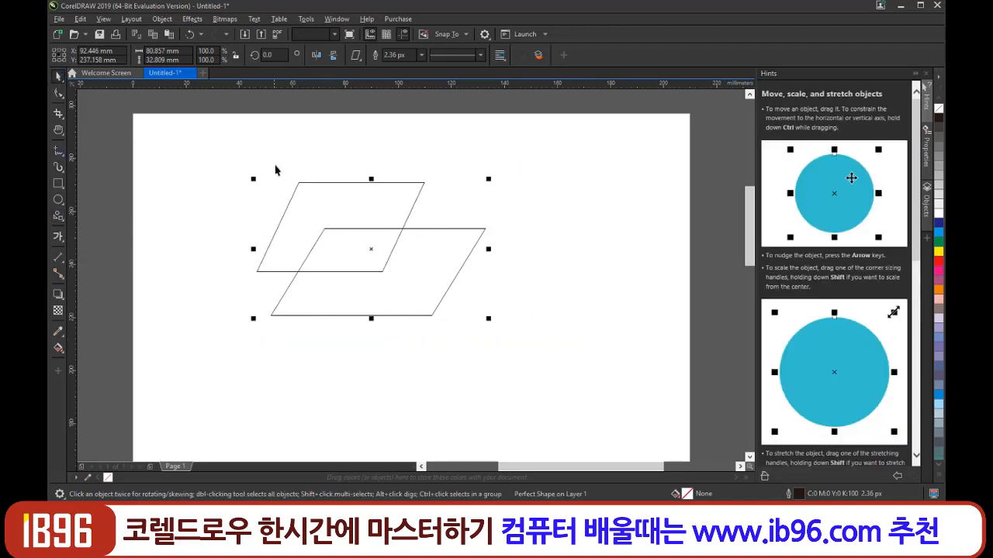
{"action": "key", "text": "Delete"}
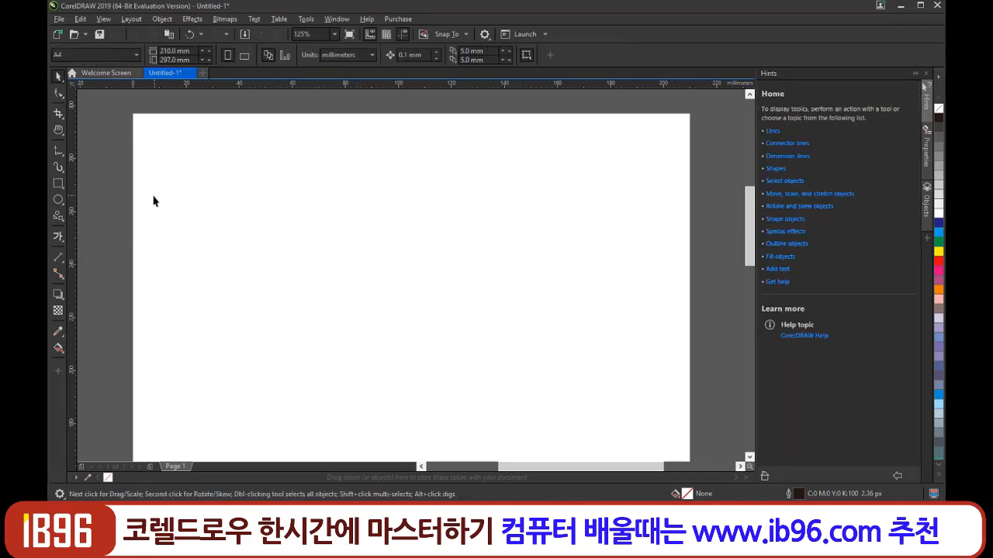
Draw a radial effect with the Impact tool in the upper-left half of the page.
{"action": "left_click", "coordinate": [60, 218]}
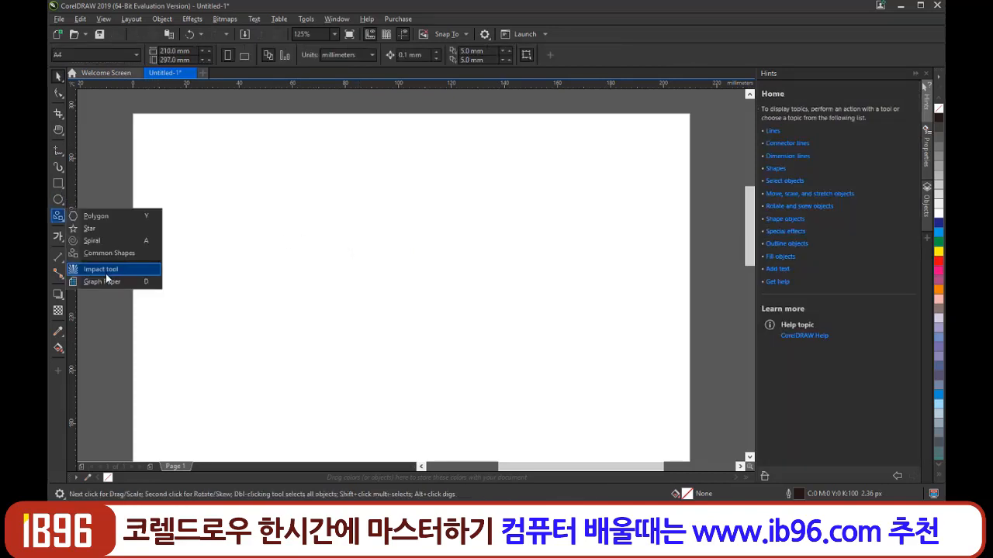
{"action": "left_click", "coordinate": [106, 272]}
{"action": "left_click_drag", "start_coordinate": [343, 253], "coordinate": [429, 301]}
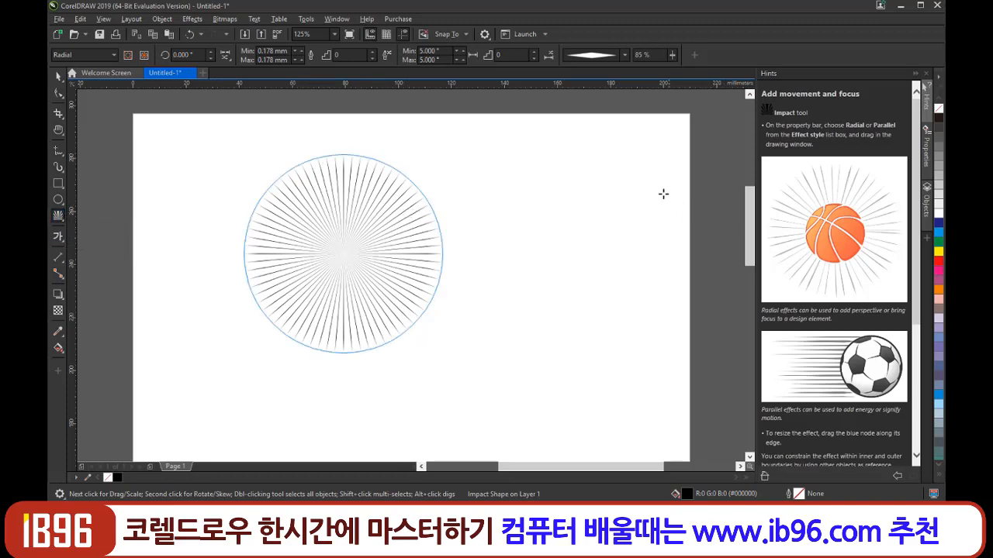
Change the radial effect's line style to the tapered wedge, and return it to the pointed diamond style.
{"action": "left_click", "coordinate": [625, 55]}
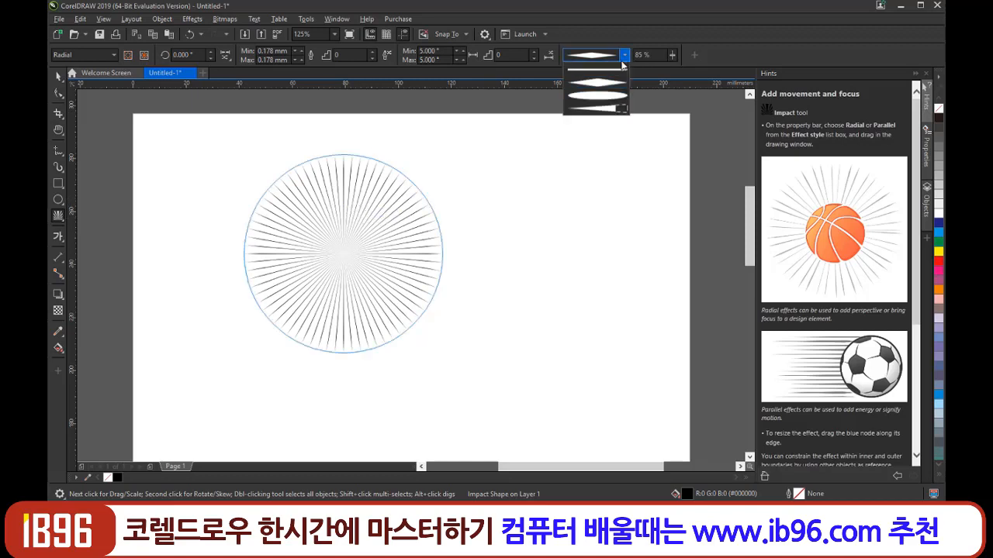
{"action": "left_click", "coordinate": [605, 114]}
{"action": "left_click", "coordinate": [626, 55]}
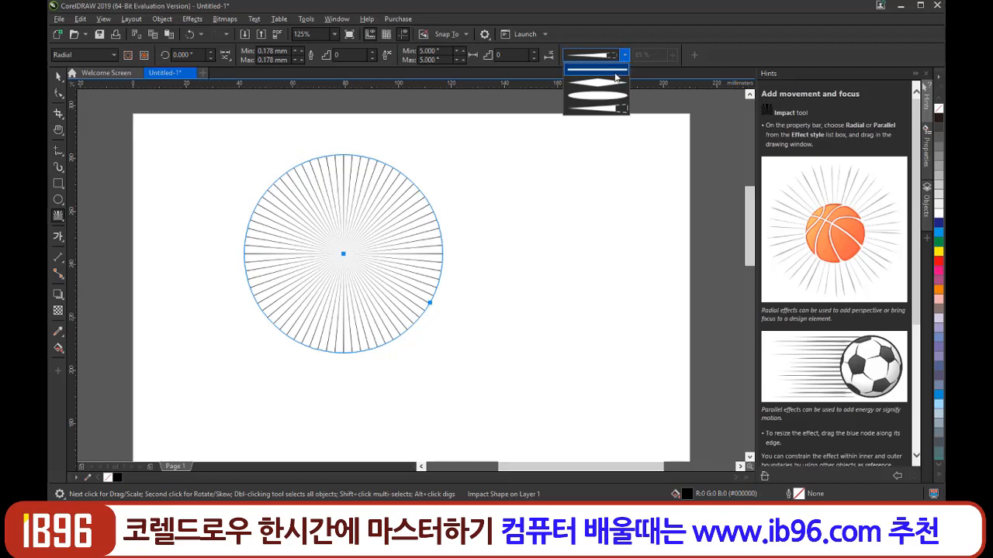
{"action": "left_click", "coordinate": [611, 86]}
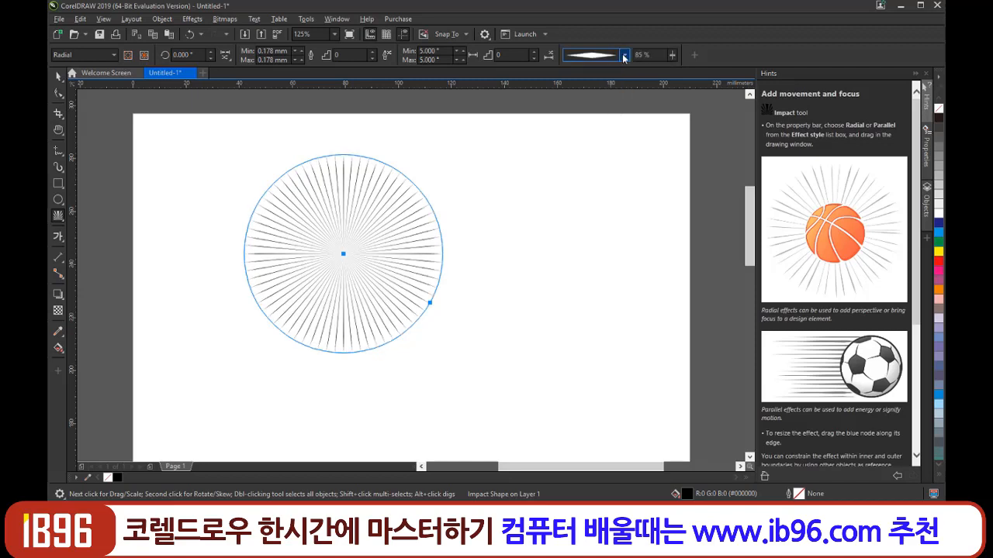
Apply the rounded ellipse line style to the radial effect and move its widest point to 41%, finishing at 17%.
{"action": "left_click", "coordinate": [625, 56]}
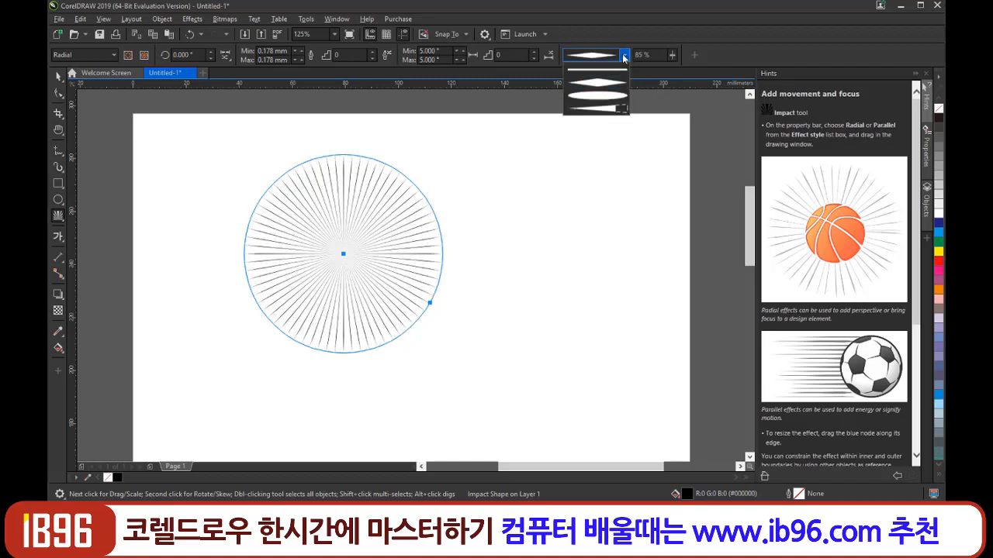
{"action": "left_click", "coordinate": [606, 96]}
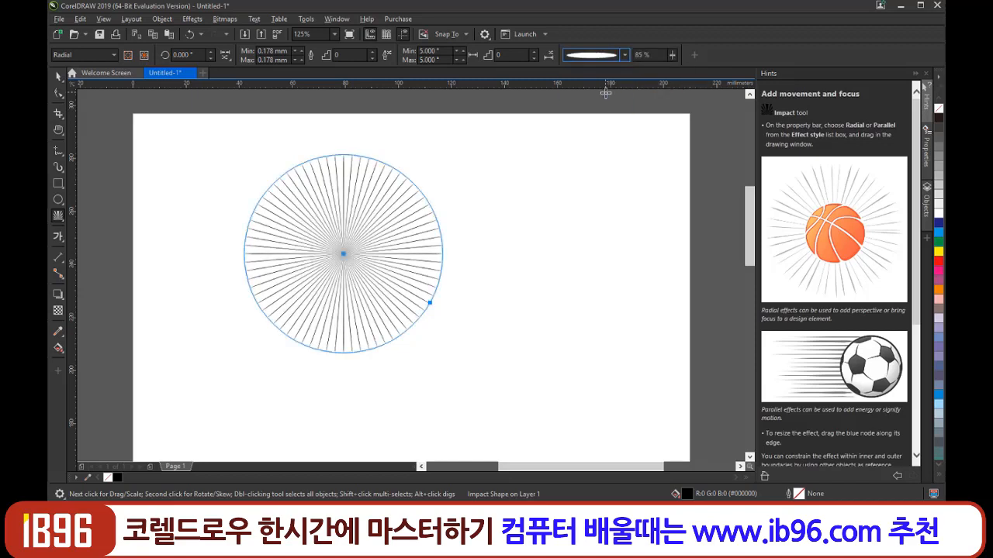
{"action": "left_click", "coordinate": [671, 54]}
{"action": "mouse_move", "coordinate": [673, 69]}
{"action": "left_mouse_down"}
{"action": "mouse_move", "coordinate": [640, 75]}
{"action": "mouse_move", "coordinate": [676, 72]}
{"action": "left_mouse_up"}
{"action": "left_click", "coordinate": [672, 54]}
{"action": "left_click", "coordinate": [704, 69]}
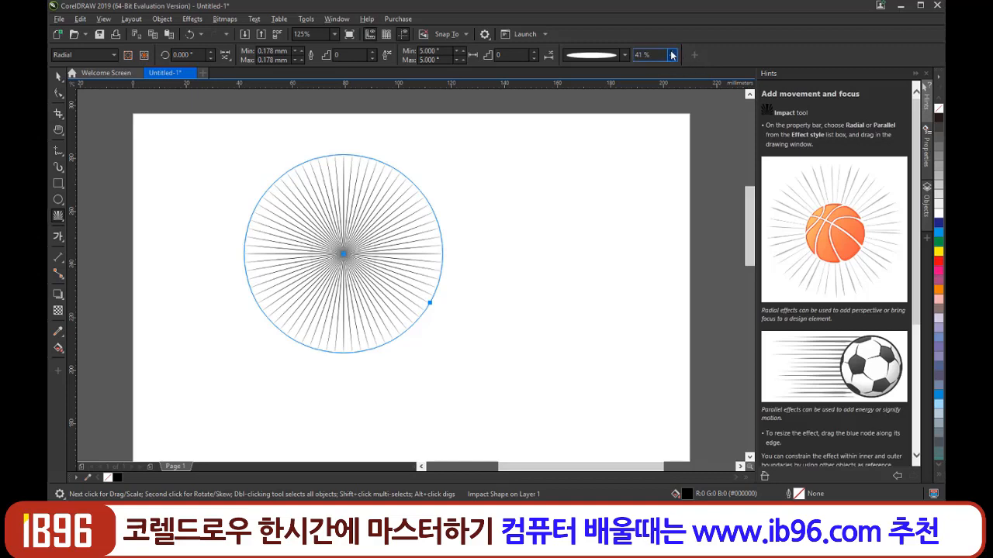
{"action": "left_click", "coordinate": [672, 55]}
{"action": "left_click_drag", "start_coordinate": [670, 68], "coordinate": [631, 68]}
{"action": "left_click", "coordinate": [673, 55]}
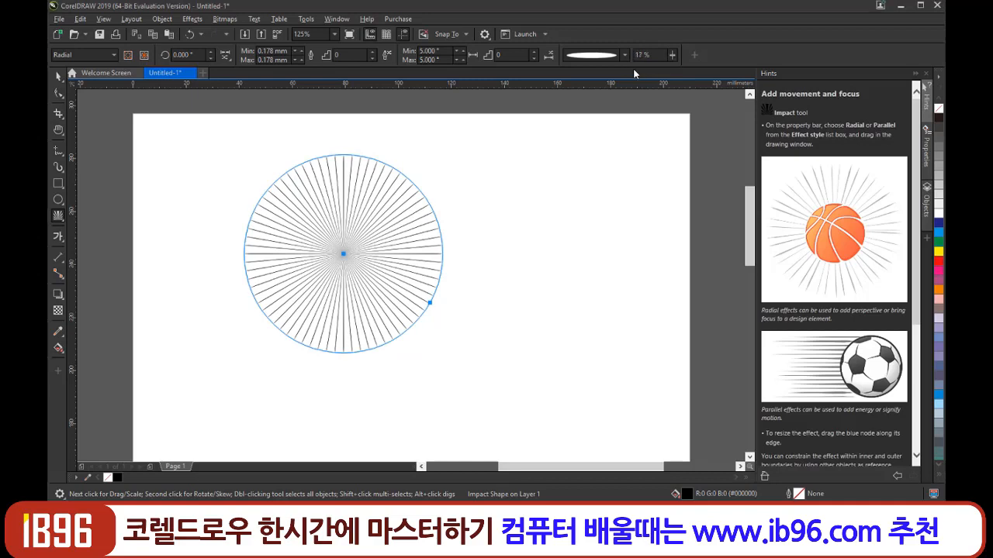
Change the radial effect's line style to the tapered wedge and move the effect toward the middle of the page.
{"action": "left_click", "coordinate": [624, 55]}
{"action": "left_click", "coordinate": [588, 108]}
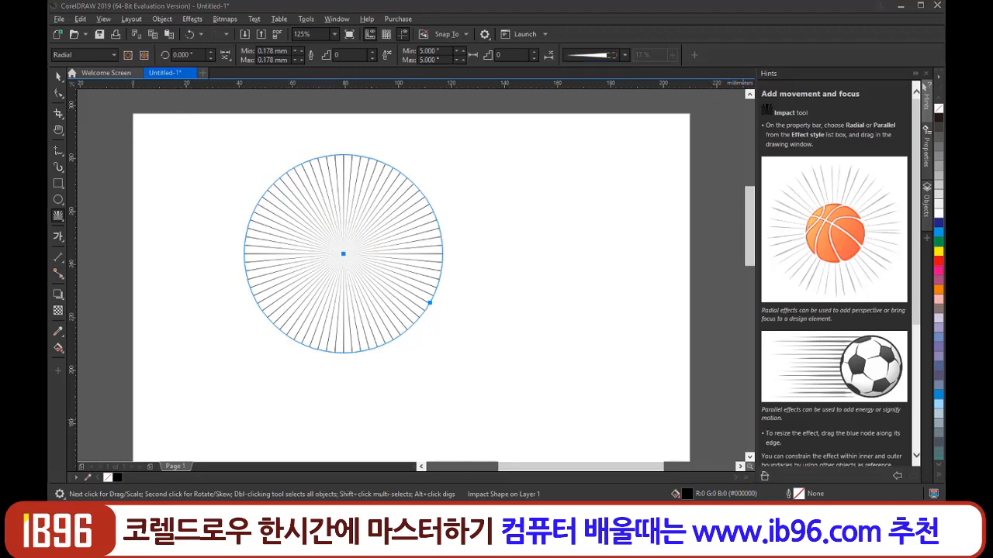
{"action": "key", "text": "space"}
{"action": "left_click_drag", "start_coordinate": [391, 287], "coordinate": [462, 311]}
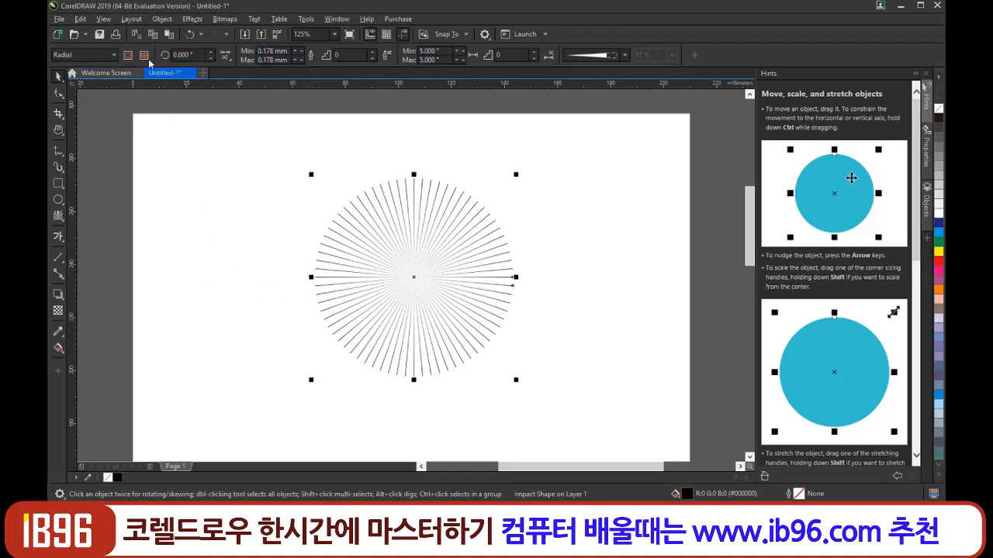
Convert the radial effect to the Parallel style and move it up and to the left on the page.
{"action": "left_click", "coordinate": [114, 59]}
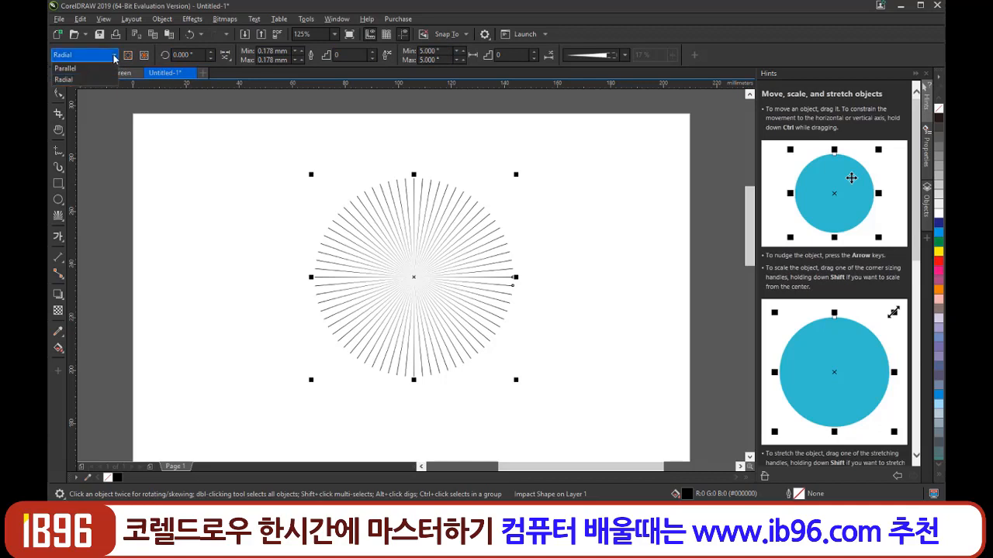
{"action": "left_click", "coordinate": [71, 69]}
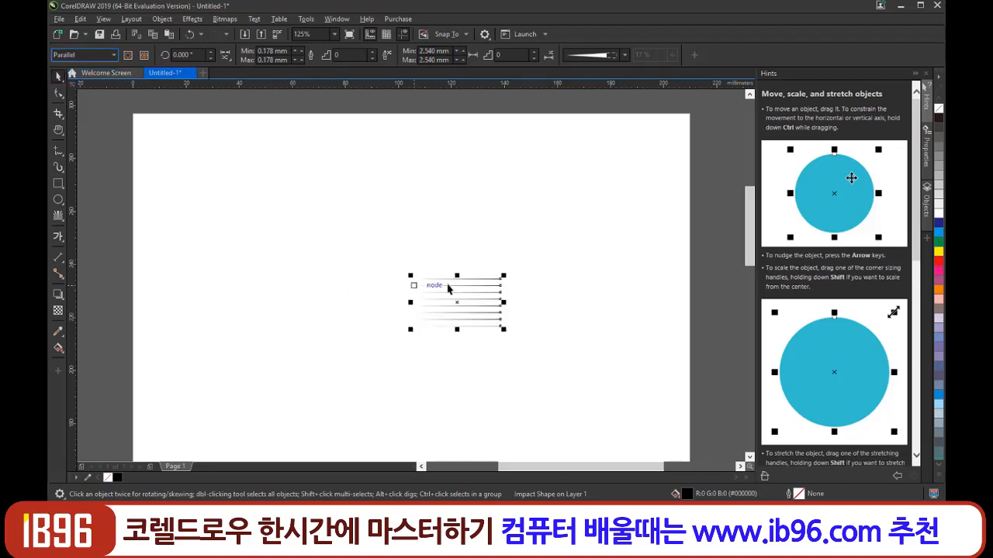
{"action": "left_click_drag", "start_coordinate": [456, 285], "coordinate": [389, 212]}
{"action": "left_click", "coordinate": [288, 312]}
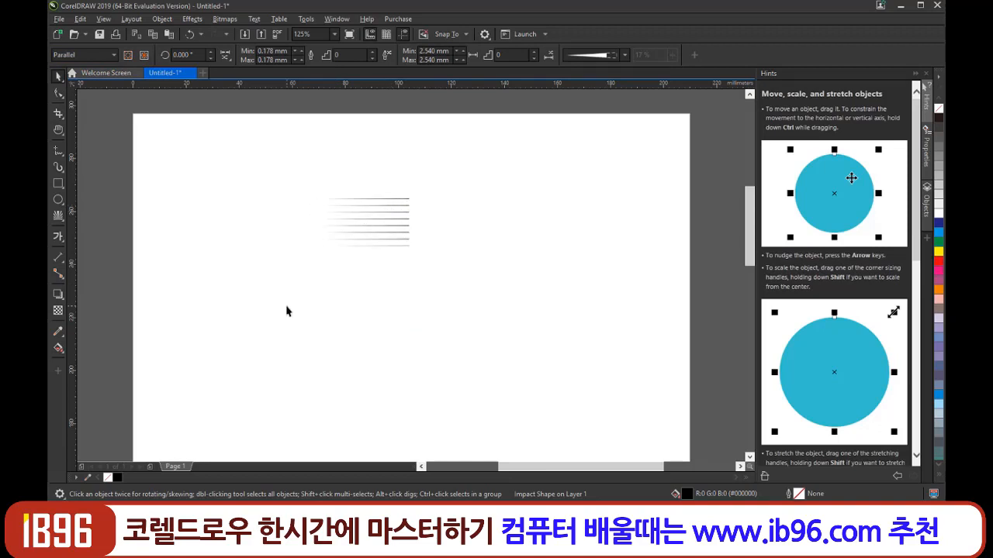
Stretch the parallel effect horizontally until its right end reaches about 165 mm on the ruler.
{"action": "left_click_drag", "start_coordinate": [443, 251], "coordinate": [230, 138]}
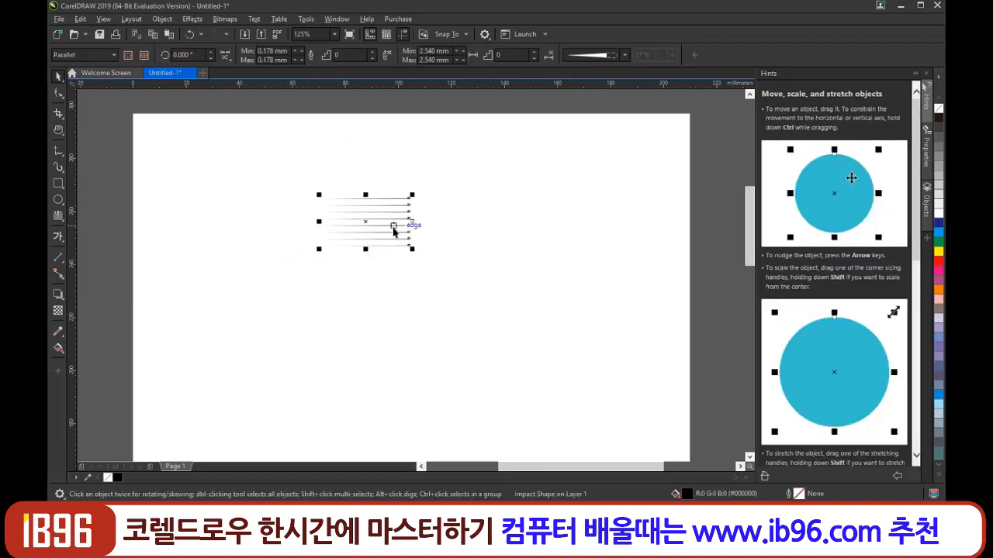
{"action": "left_click_drag", "start_coordinate": [412, 221], "coordinate": [572, 240]}
{"action": "left_click", "coordinate": [425, 268]}
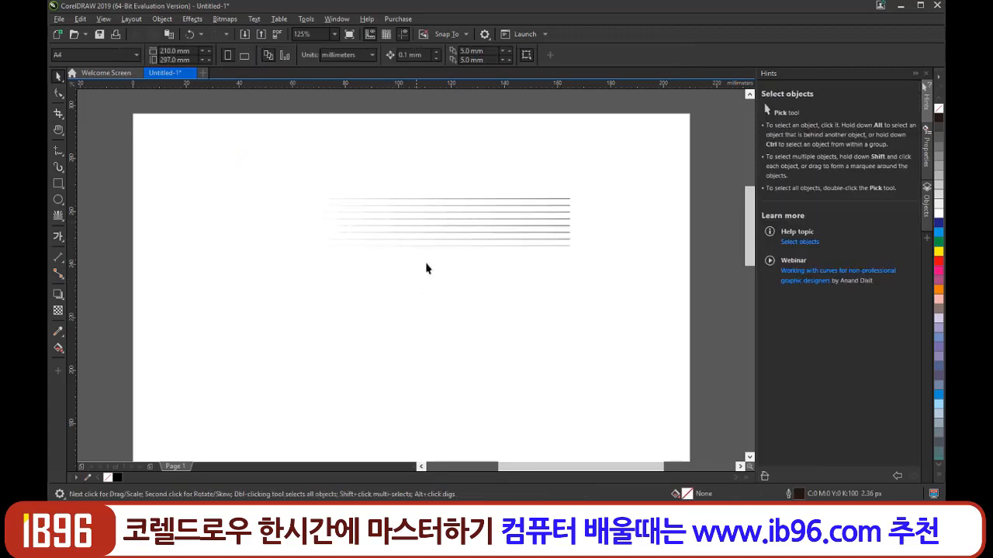
Select the parallel effect, try the uniform, pointed diamond and rounded ellipse line styles on it, and return to the tapered wedge.
{"action": "left_click_drag", "start_coordinate": [599, 312], "coordinate": [225, 122]}
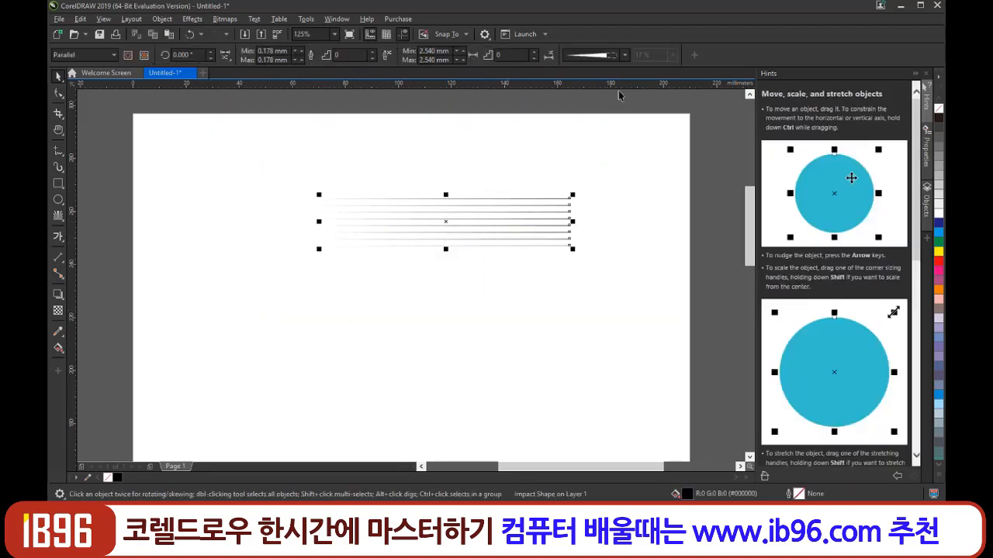
{"action": "left_click", "coordinate": [624, 55]}
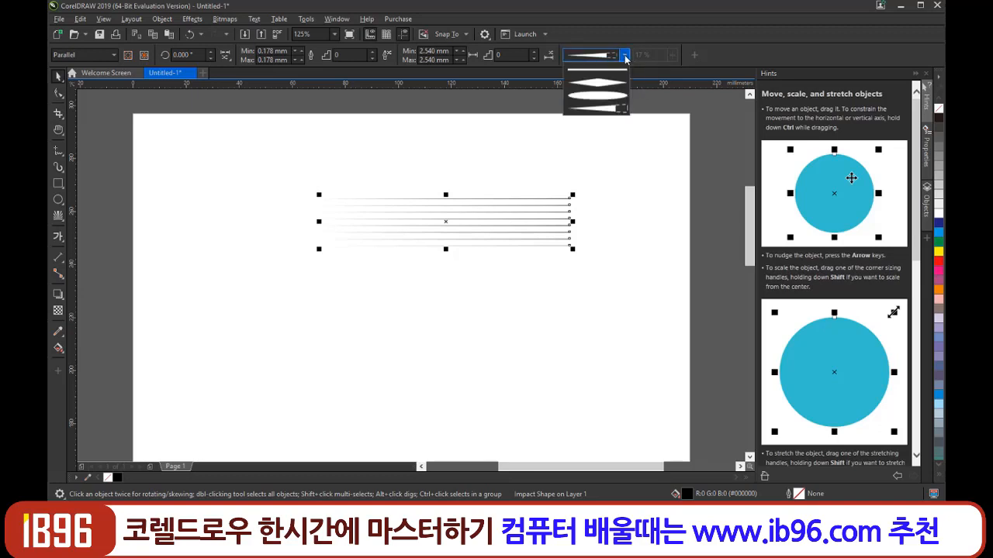
{"action": "left_click", "coordinate": [613, 72]}
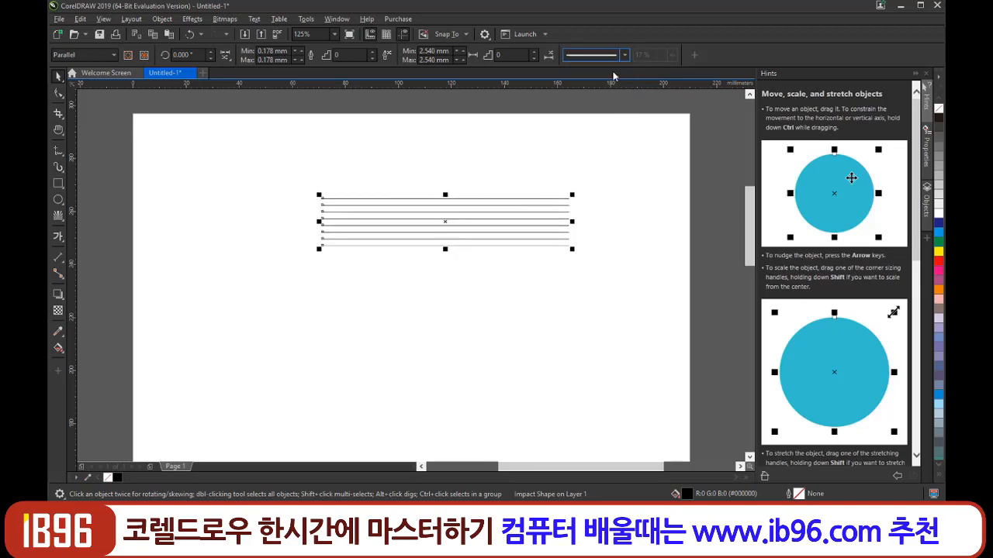
{"action": "left_click", "coordinate": [624, 56]}
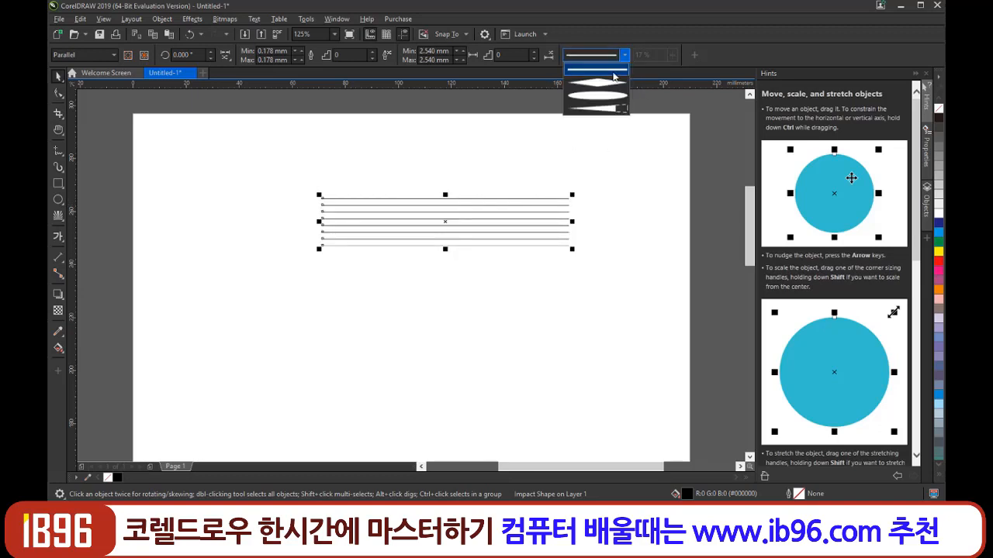
{"action": "left_click", "coordinate": [606, 87]}
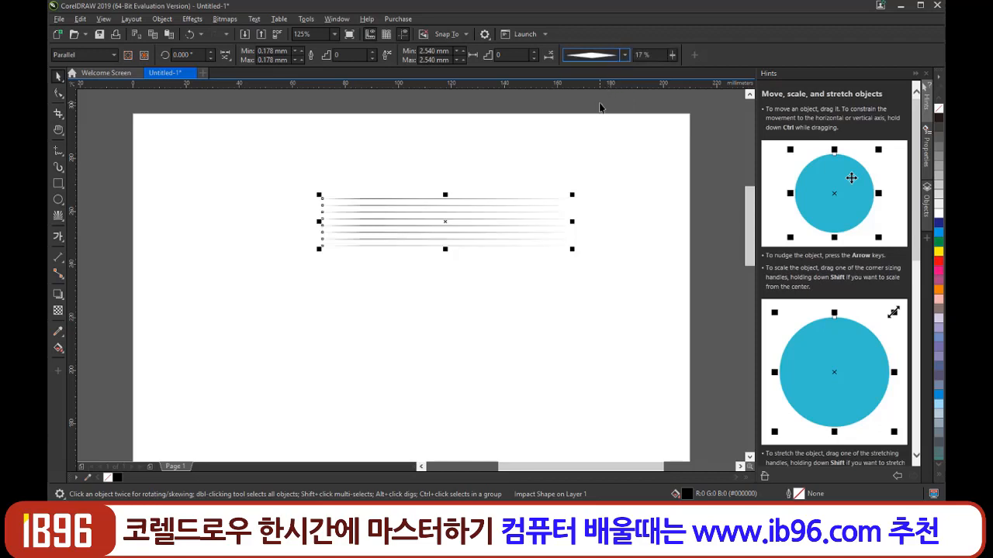
{"action": "left_click", "coordinate": [625, 56]}
{"action": "left_click", "coordinate": [603, 102]}
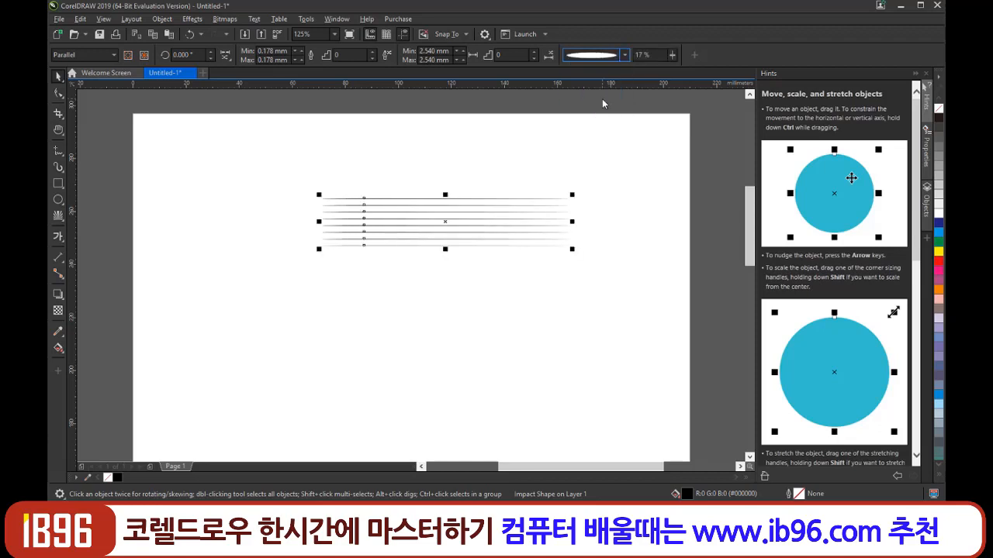
{"action": "left_click", "coordinate": [624, 56]}
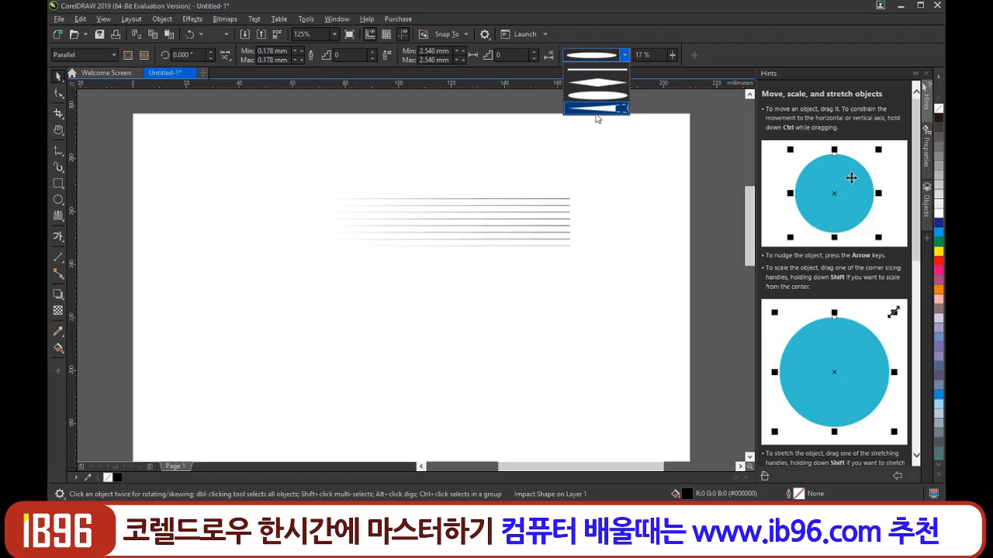
{"action": "left_click", "coordinate": [596, 118]}
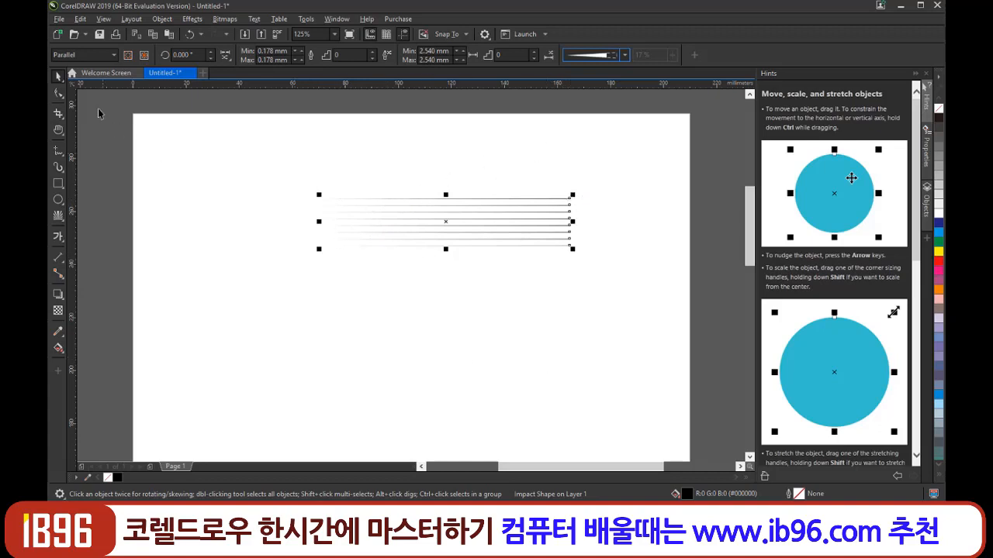
Switch the parallel effect's line style to uniform, pointed diamond and finally the rounded ellipse.
{"action": "left_click", "coordinate": [625, 56]}
{"action": "left_click", "coordinate": [610, 72]}
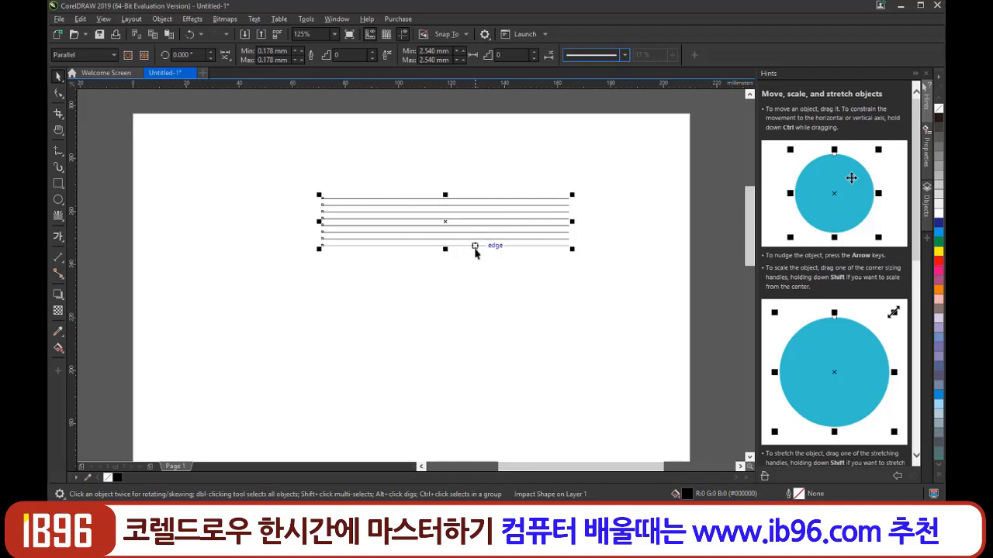
{"action": "left_click", "coordinate": [625, 55]}
{"action": "left_click", "coordinate": [597, 97]}
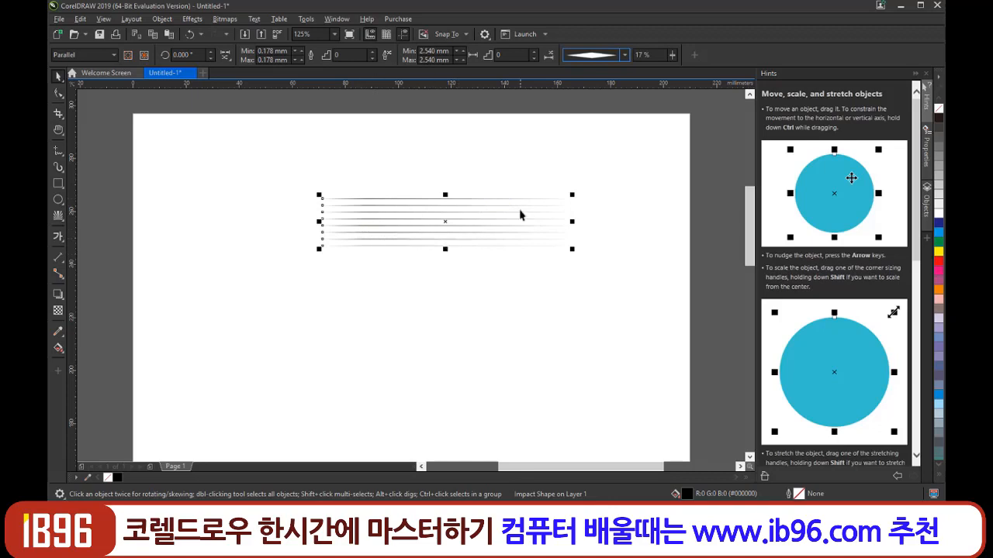
{"action": "left_click", "coordinate": [625, 57]}
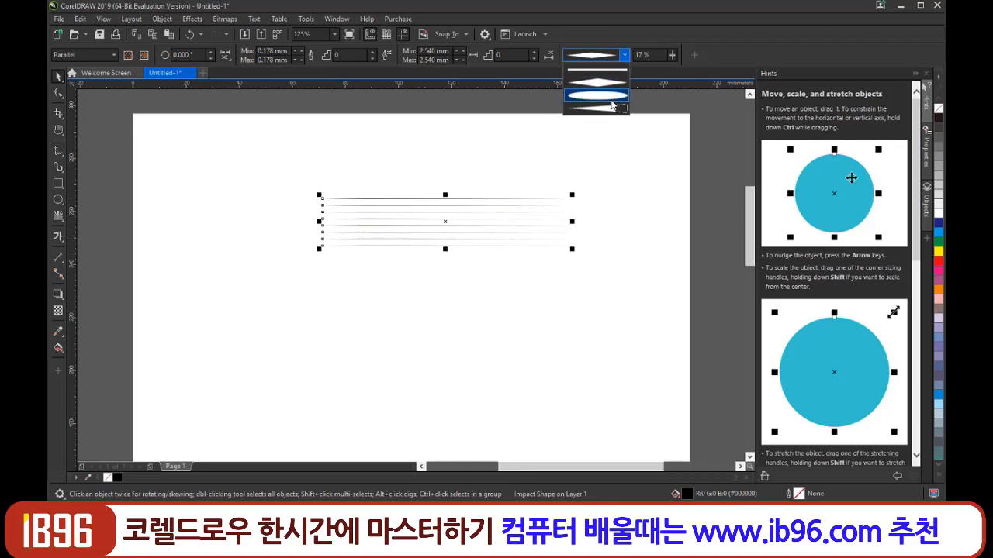
{"action": "left_click", "coordinate": [612, 100]}
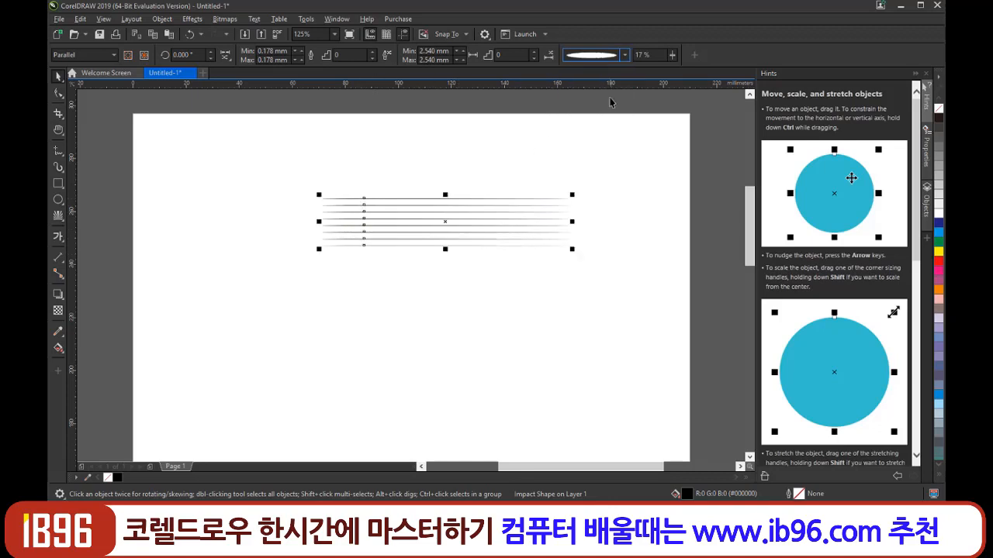
Move the widest point of the parallel effect's lines to 57% and change their style to the tapered wedge.
{"action": "left_click", "coordinate": [672, 55]}
{"action": "left_click_drag", "start_coordinate": [671, 72], "coordinate": [691, 74]}
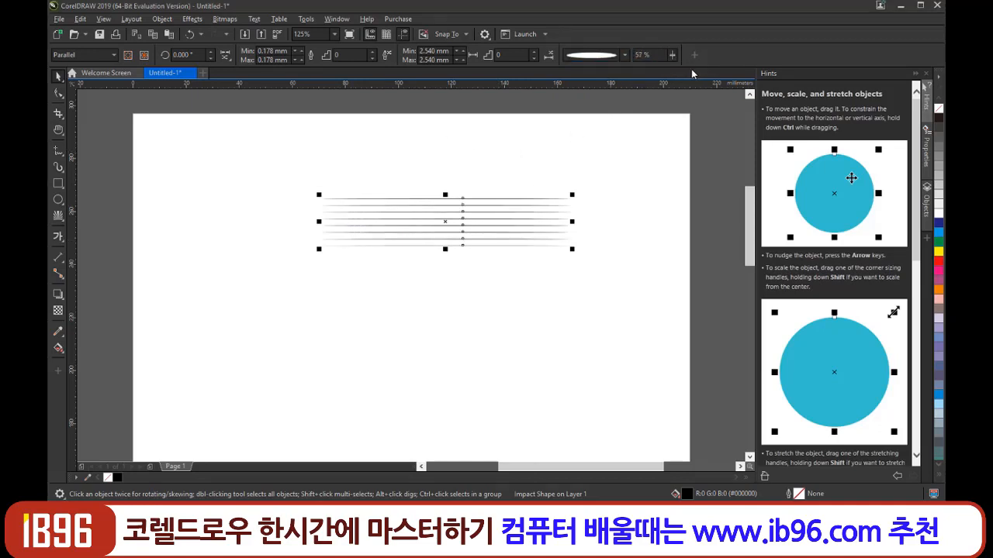
{"action": "left_click", "coordinate": [624, 56]}
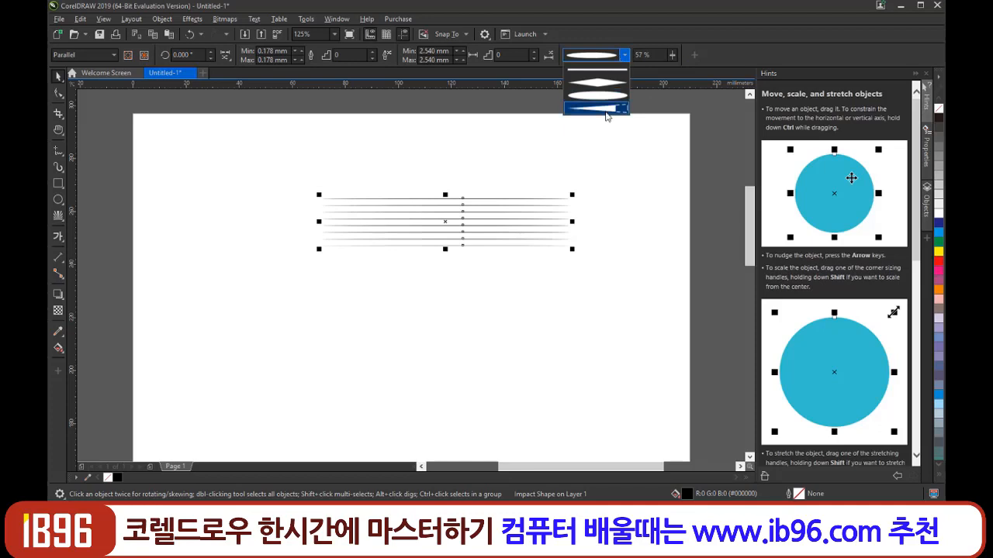
{"action": "left_click", "coordinate": [606, 116]}
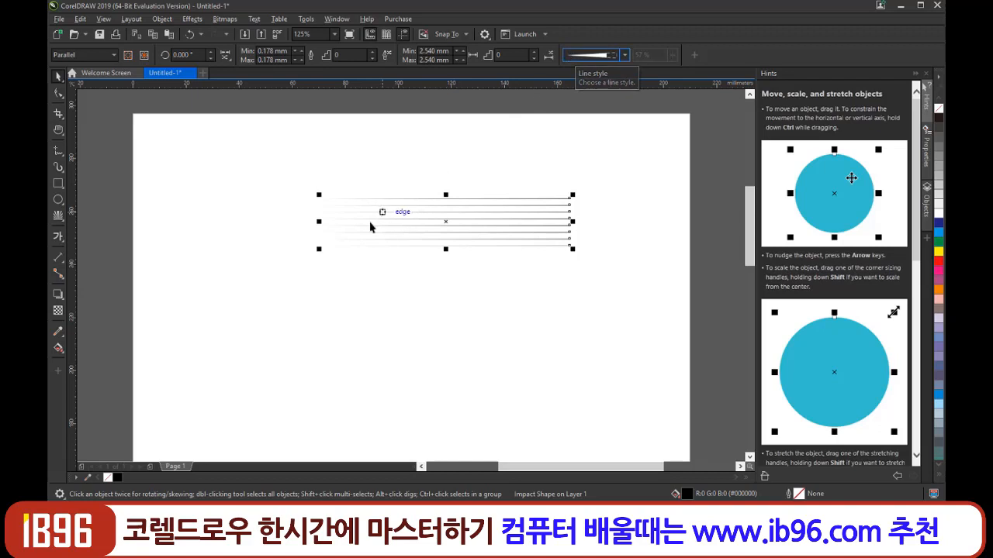
Try the pointed diamond line style on the parallel effect and restore the tapered wedge style.
{"action": "left_click", "coordinate": [625, 55]}
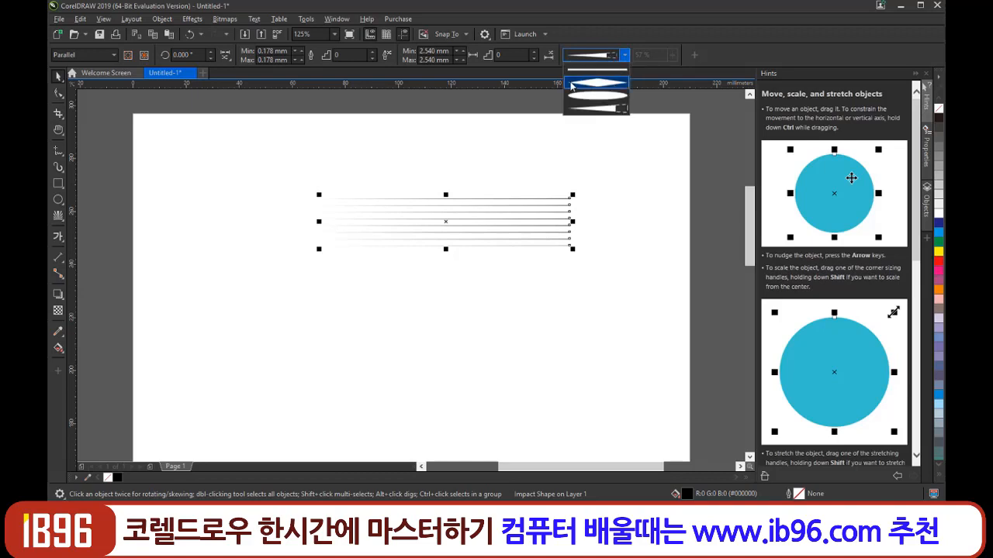
{"action": "left_click", "coordinate": [613, 82]}
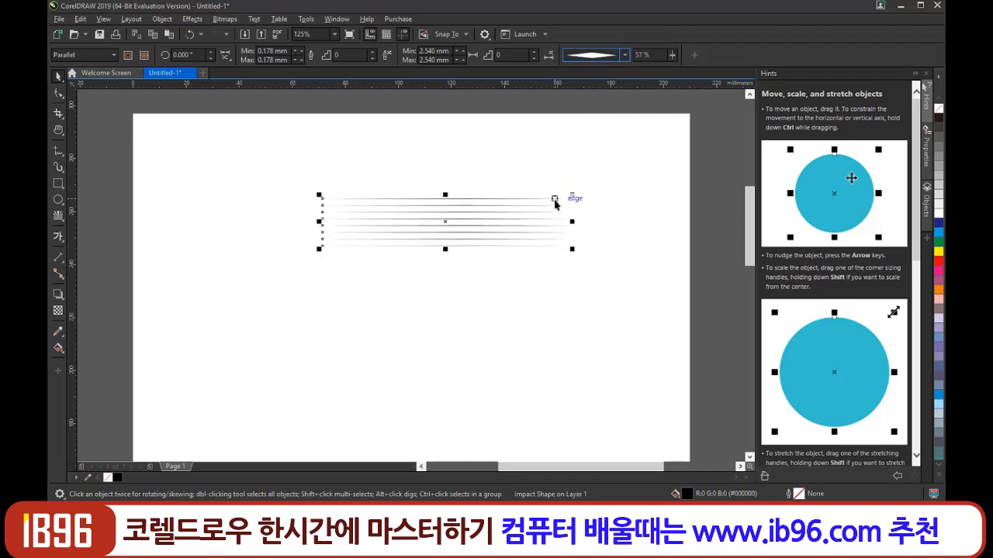
{"action": "left_click", "coordinate": [625, 55]}
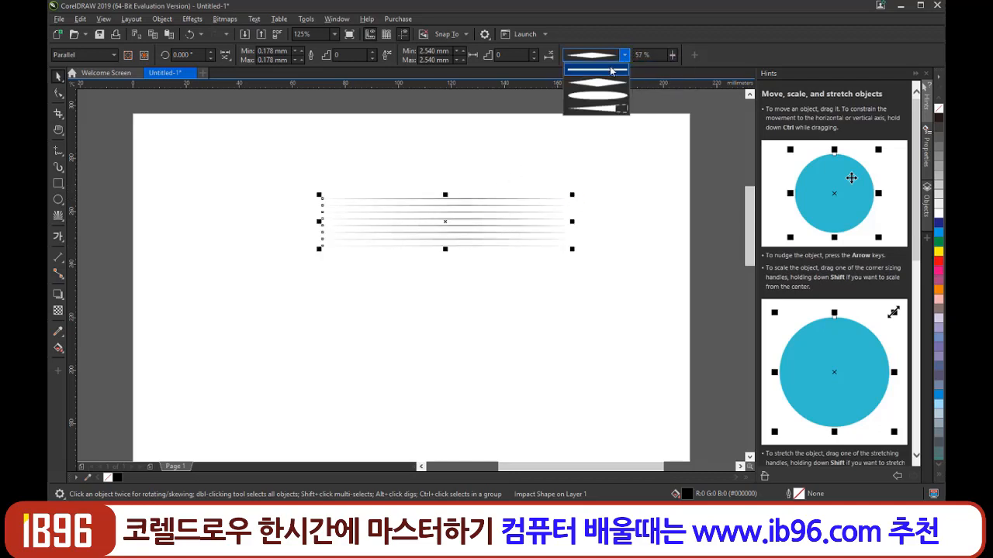
{"action": "left_click", "coordinate": [603, 110]}
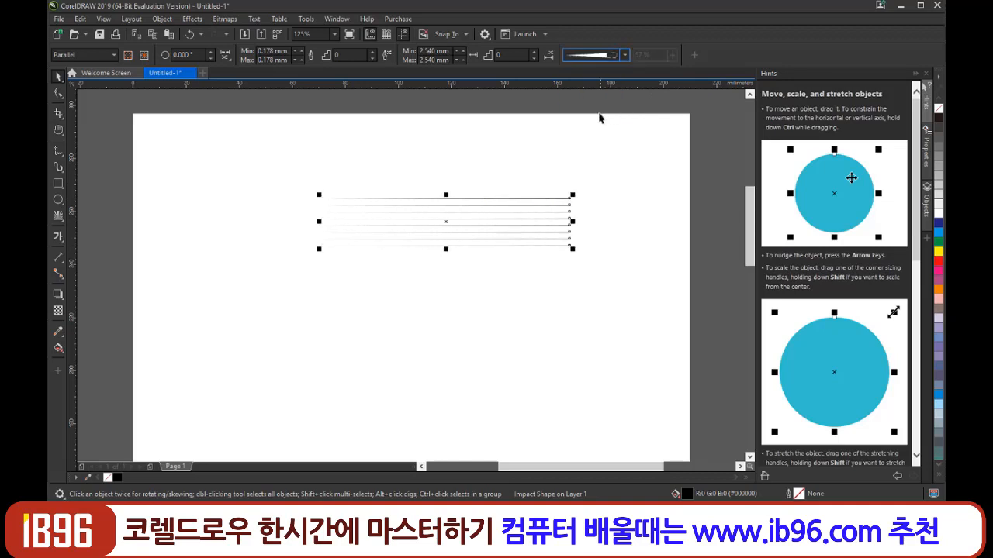
Move the parallel effect to the left and delete it.
{"action": "left_click_drag", "start_coordinate": [532, 230], "coordinate": [442, 223]}
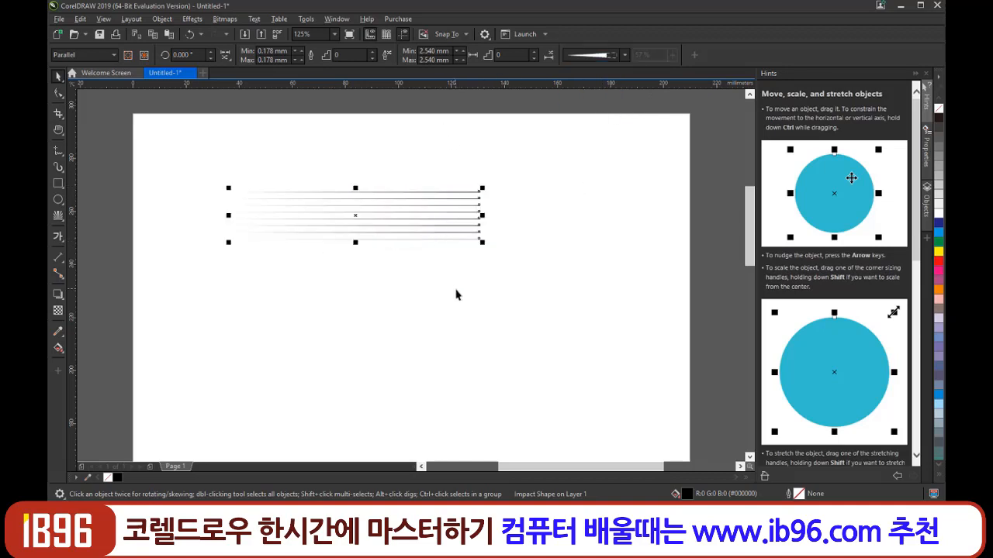
{"action": "key", "text": "Delete"}
Draw a Graph Paper grid of 6 columns and 3 rows, about 114.1 by 95.9 mm, in the middle of the page.
{"action": "left_click", "coordinate": [62, 220]}
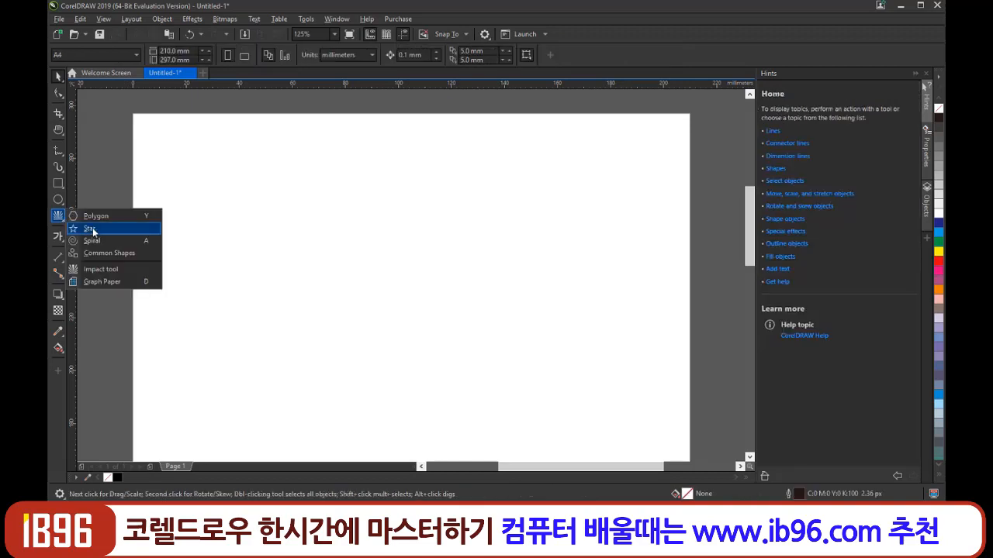
{"action": "left_click", "coordinate": [107, 284]}
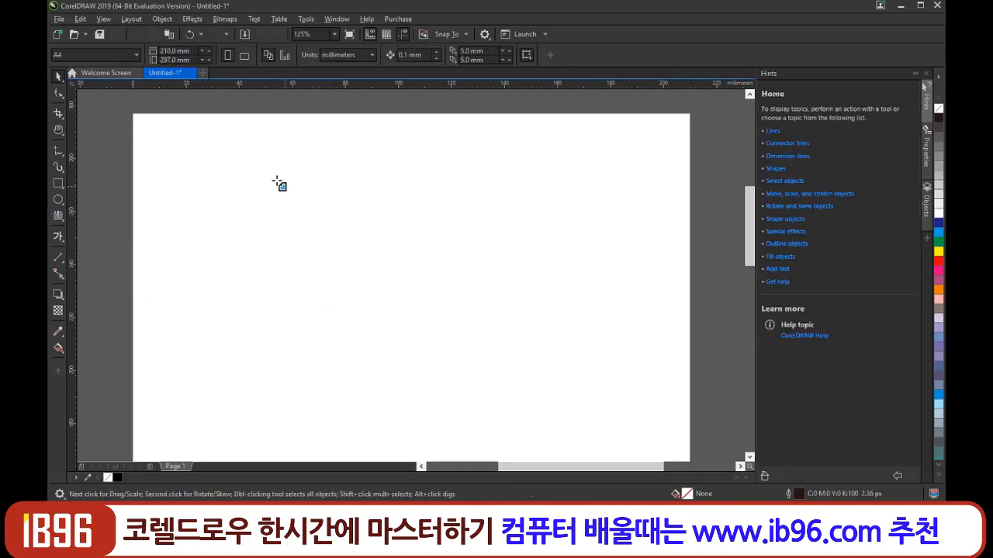
{"action": "left_click_drag", "start_coordinate": [276, 180], "coordinate": [570, 421]}
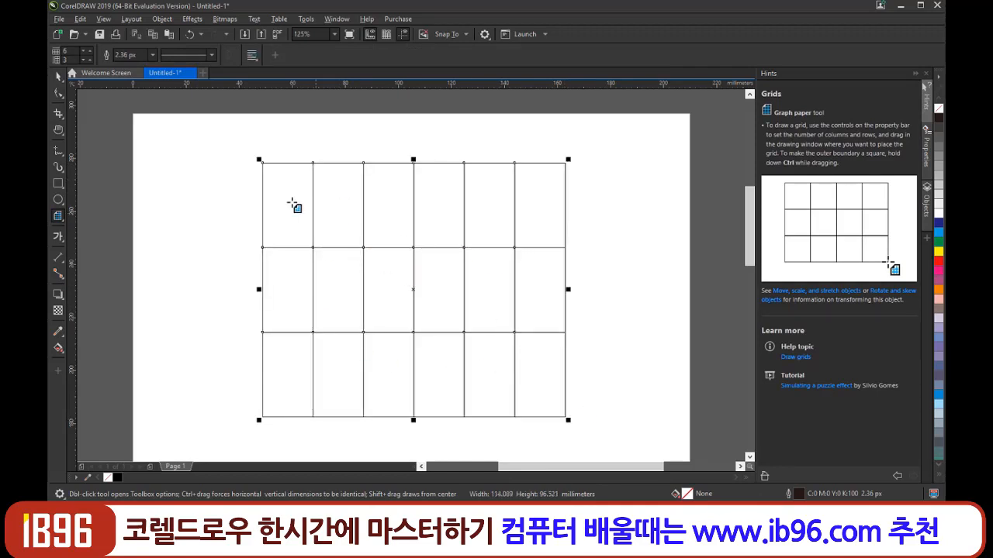
{"action": "key", "text": "space"}
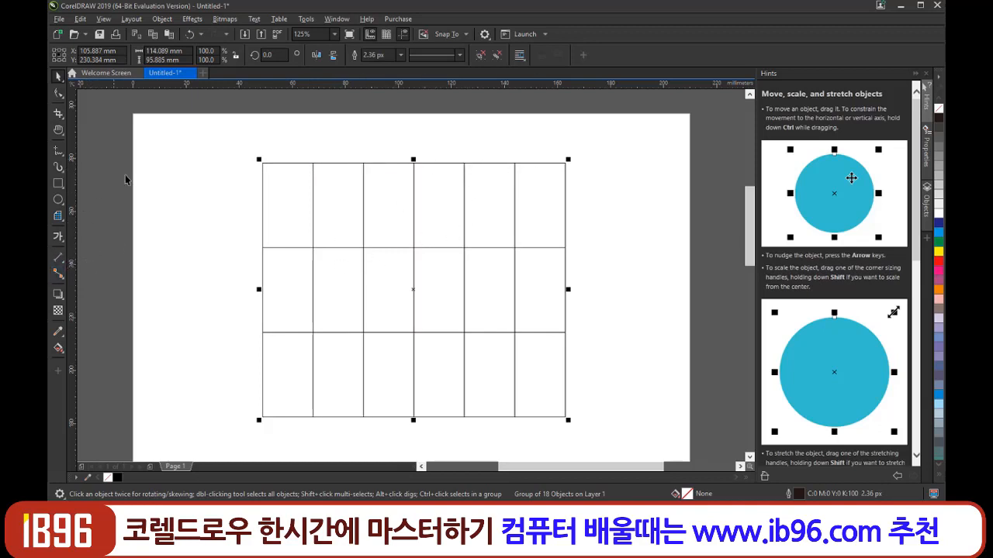
Move the grid of 6 columns and 3 rows slightly up and to the left and delete it.
{"action": "left_click_drag", "start_coordinate": [383, 222], "coordinate": [370, 203]}
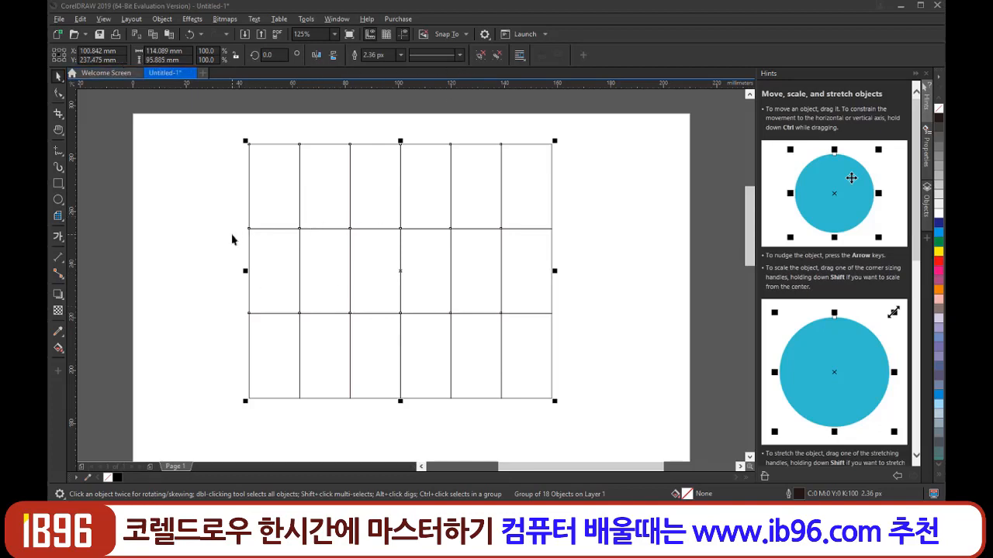
{"action": "left_click", "coordinate": [57, 220]}
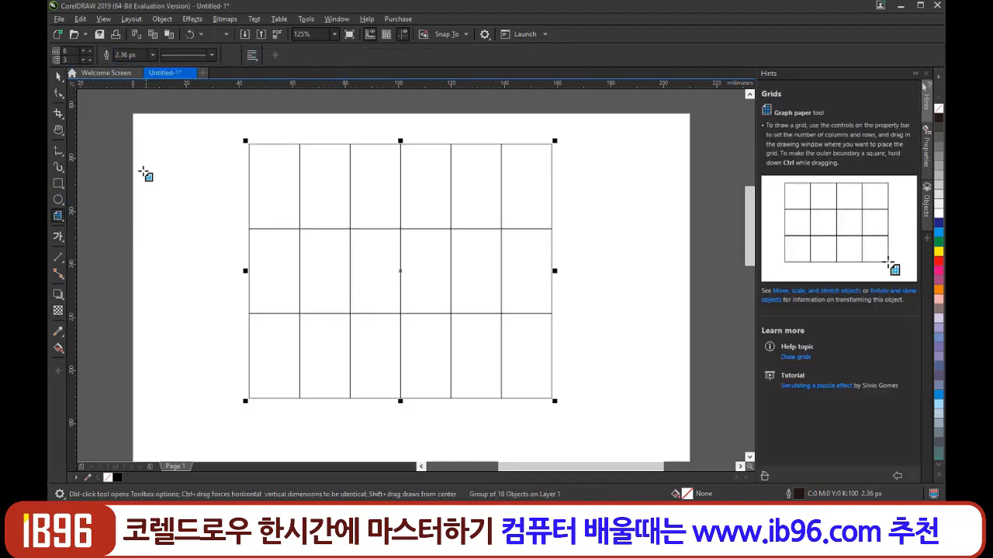
{"action": "key", "text": "Delete"}
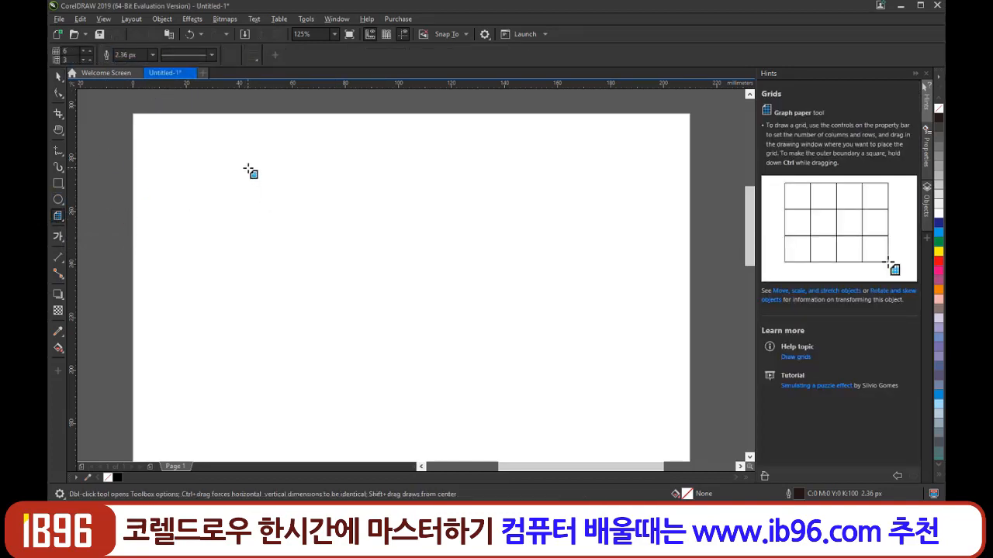
Draw a Graph Paper grid of 6 columns and 6 rows, about 113 by 86.8 mm, in the middle of the page.
{"action": "left_click", "coordinate": [89, 59]}
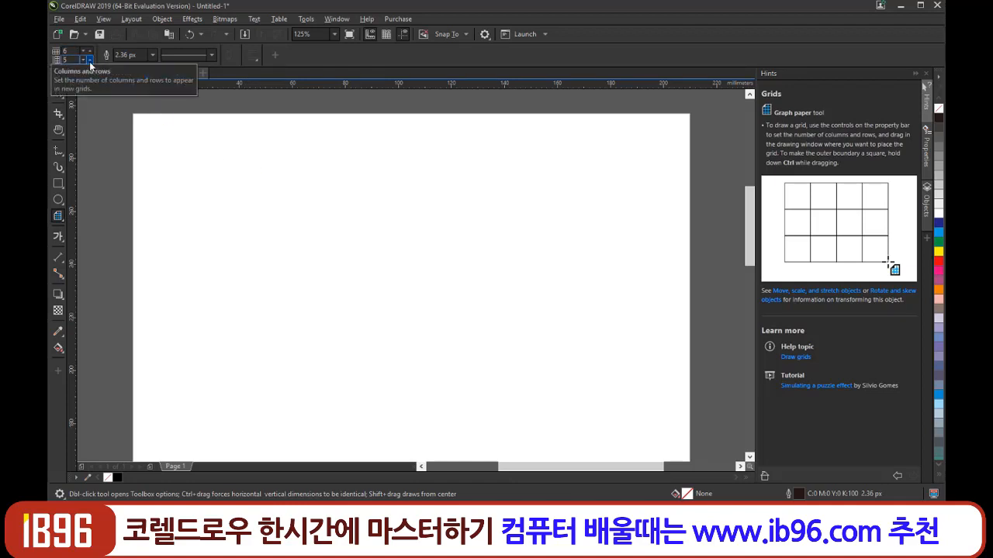
{"action": "left_click", "coordinate": [90, 59]}
{"action": "left_click_drag", "start_coordinate": [250, 165], "coordinate": [553, 399]}
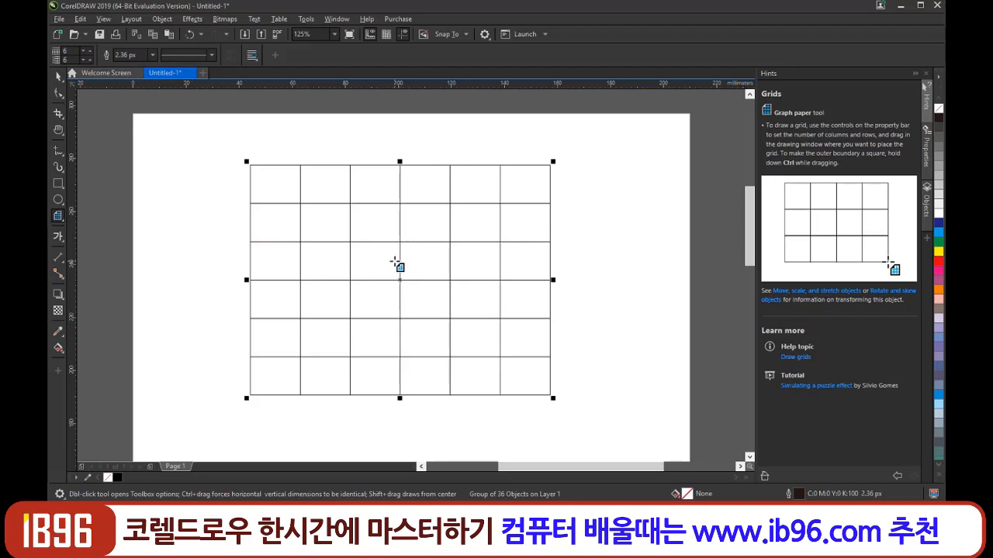
{"action": "left_click", "coordinate": [68, 60]}
{"action": "left_click", "coordinate": [59, 79]}
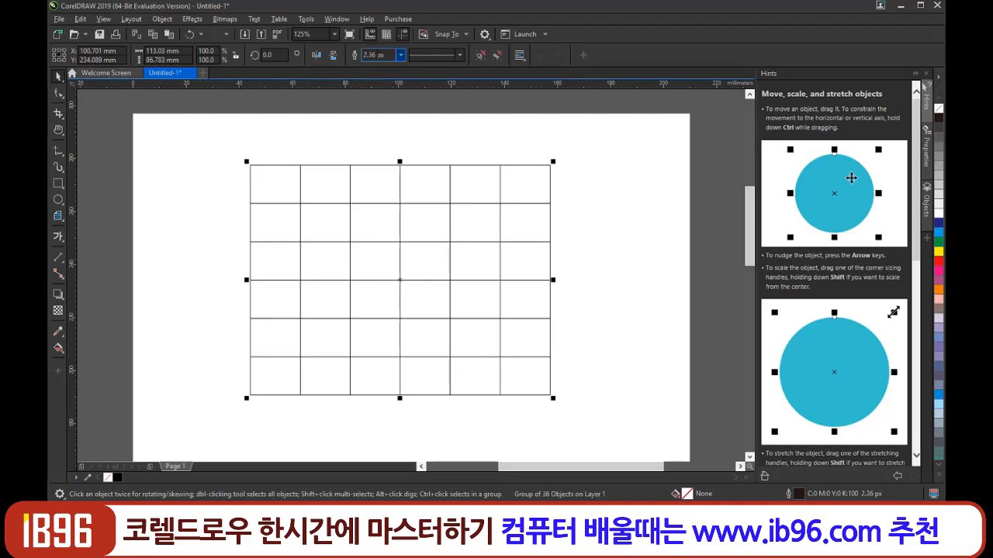
Try a 10 px outline width on the 6-by-6 grid and reduce it to 2 px.
{"action": "left_click", "coordinate": [400, 55]}
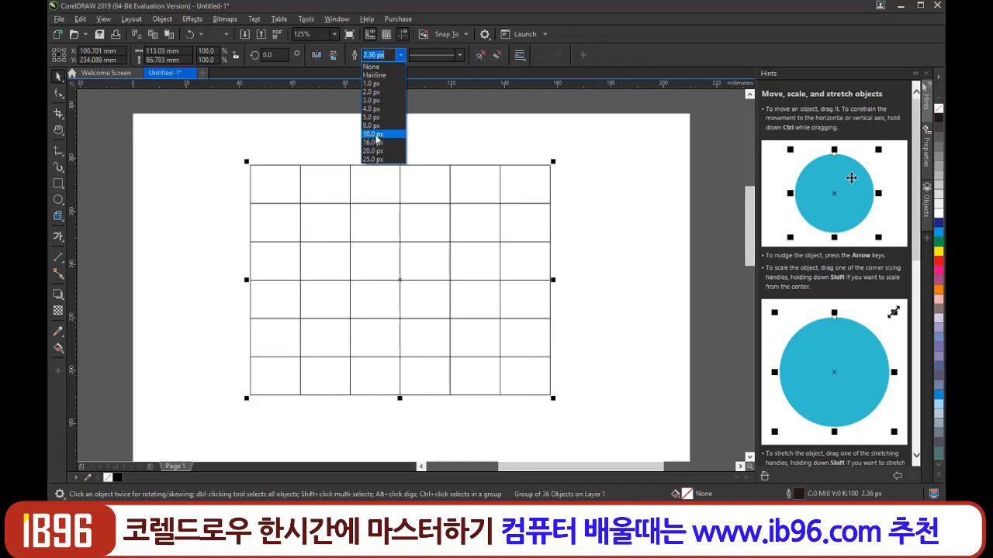
{"action": "left_click", "coordinate": [373, 133]}
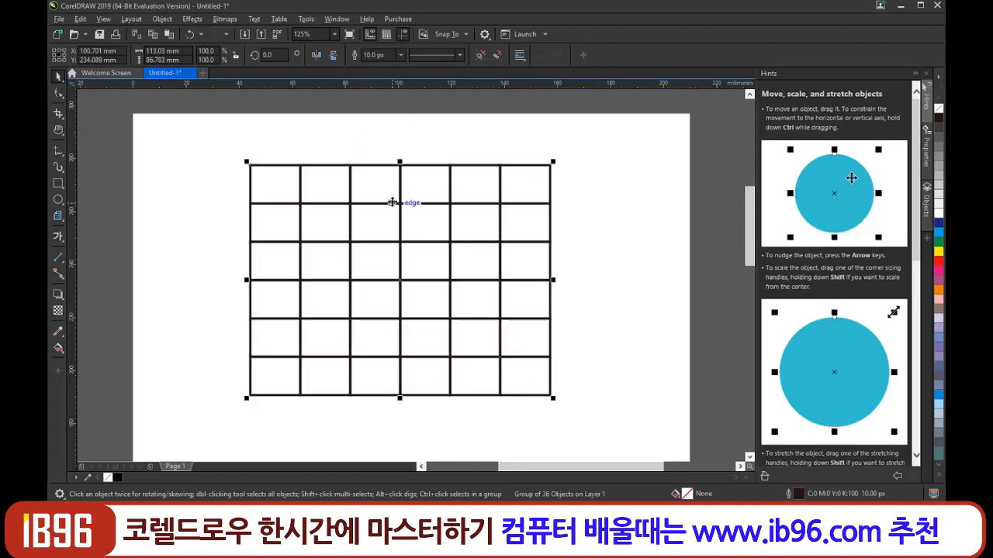
{"action": "left_click", "coordinate": [400, 55]}
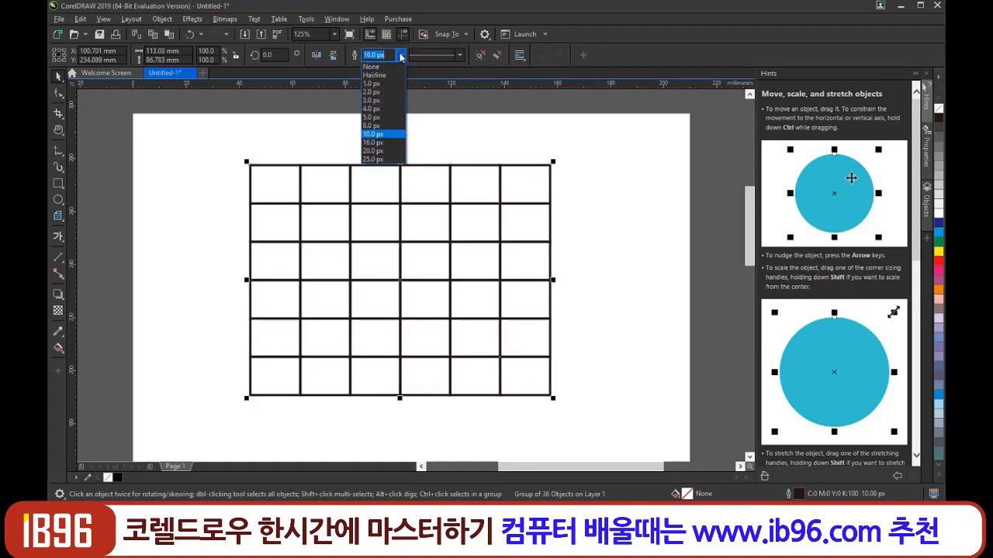
{"action": "left_click", "coordinate": [383, 92]}
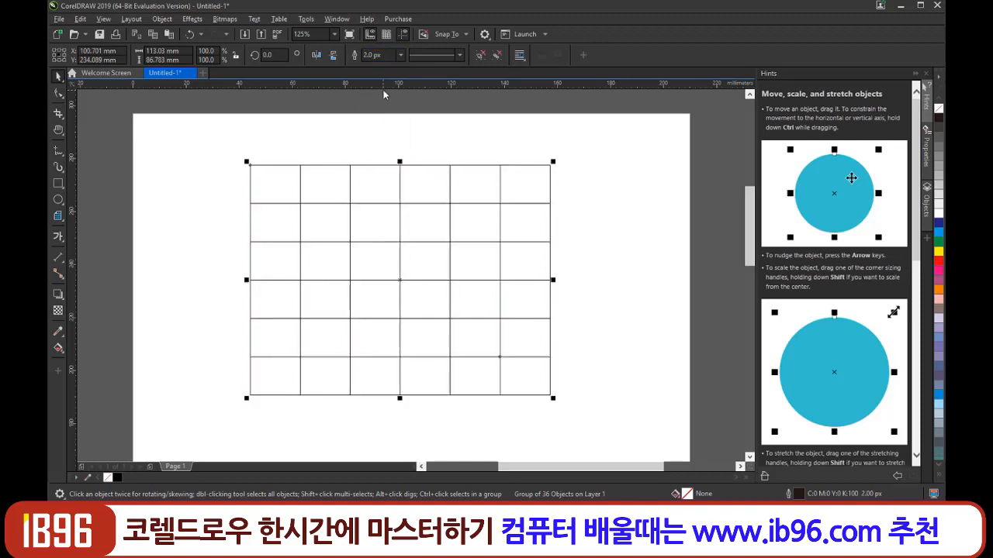
Try two different dashed line styles on the grid and set its outline width to 5 px.
{"action": "left_click", "coordinate": [460, 55]}
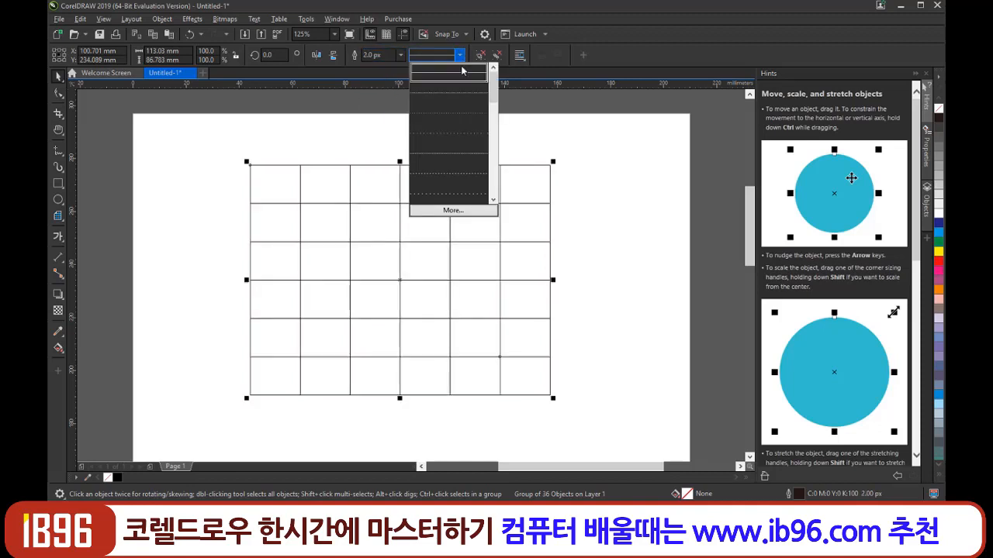
{"action": "left_click", "coordinate": [459, 114]}
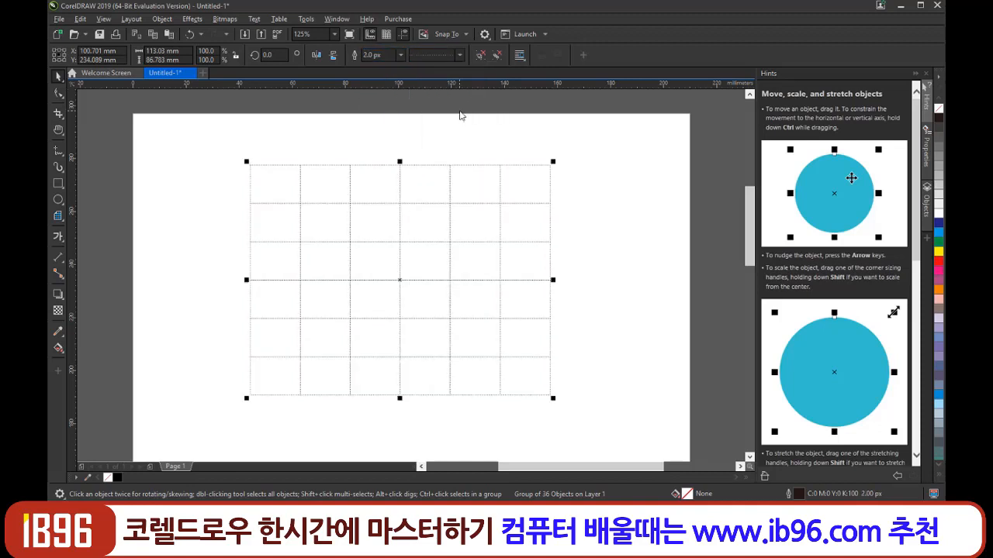
{"action": "left_click", "coordinate": [459, 55]}
{"action": "left_click", "coordinate": [457, 153]}
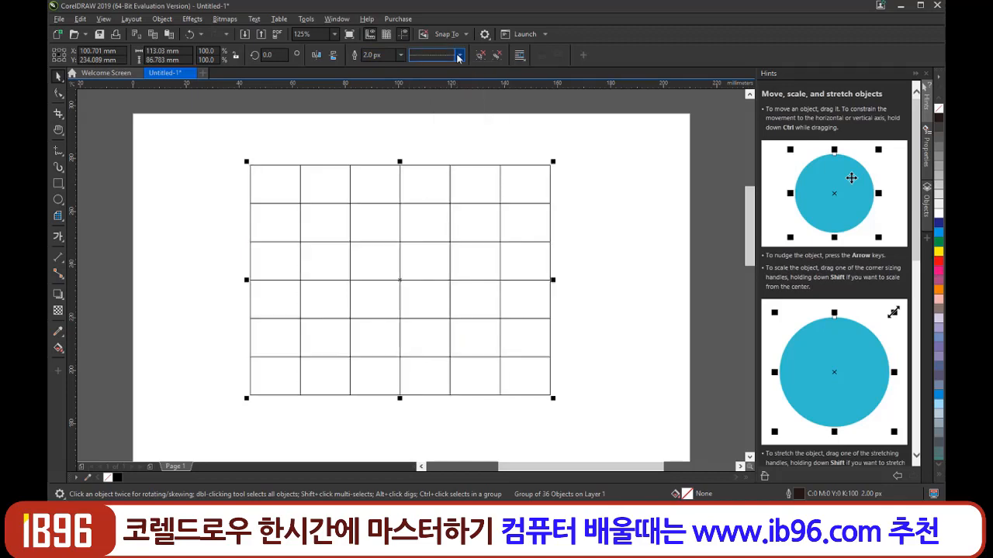
{"action": "left_click", "coordinate": [400, 55]}
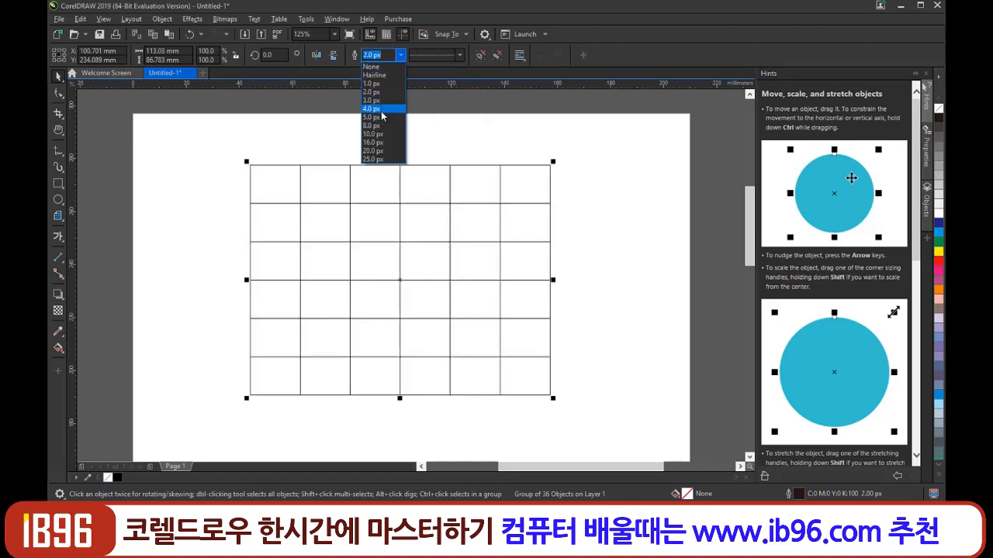
{"action": "left_click", "coordinate": [372, 117]}
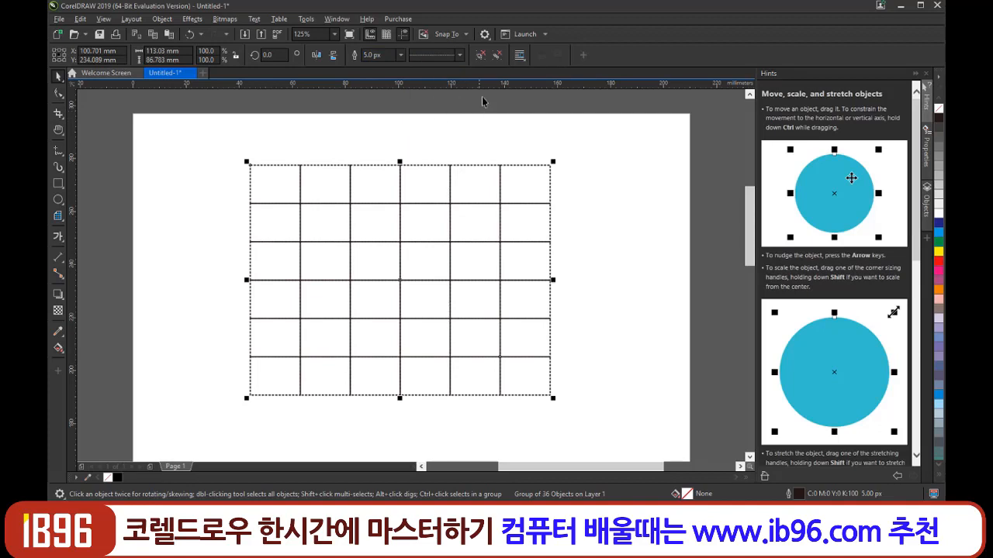
Restore the solid line style on the grid and delete the grid.
{"action": "left_click", "coordinate": [463, 56]}
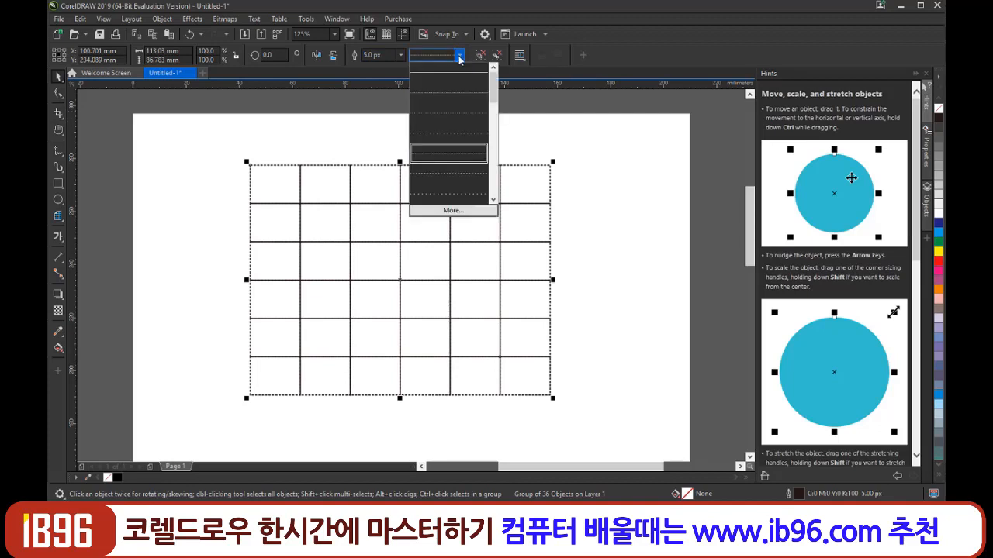
{"action": "left_click", "coordinate": [465, 194]}
{"action": "left_click", "coordinate": [459, 55]}
{"action": "left_click", "coordinate": [459, 75]}
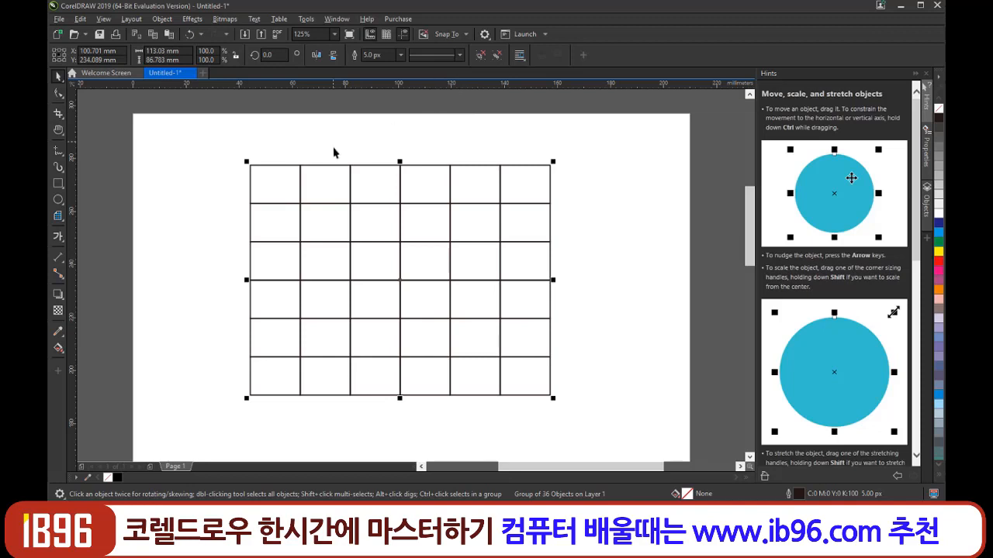
{"action": "key", "text": "Delete"}
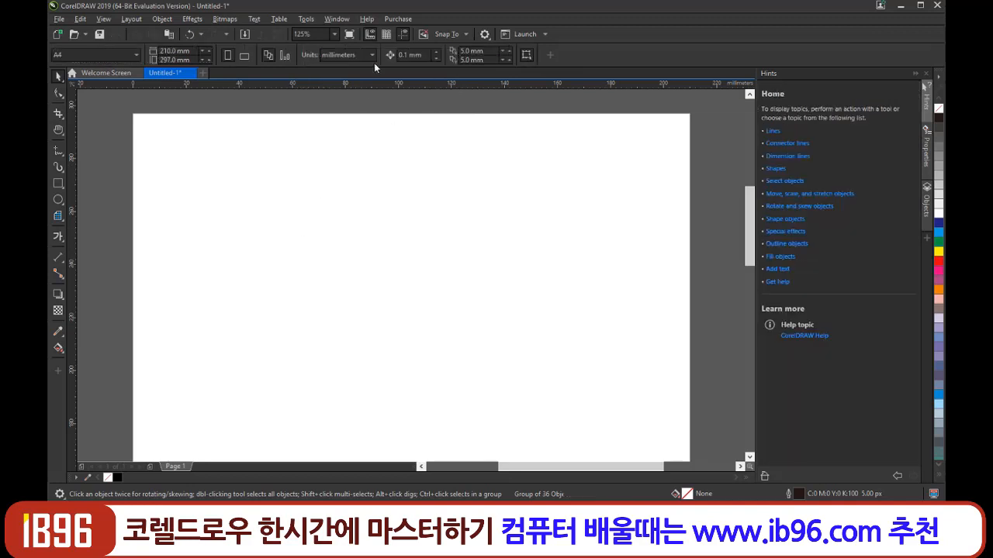
Draw a rectangle about 45.3 by 35.6 mm on the upper part of the page and delete it.
{"action": "left_click", "coordinate": [58, 183]}
{"action": "left_click_drag", "start_coordinate": [256, 177], "coordinate": [378, 274]}
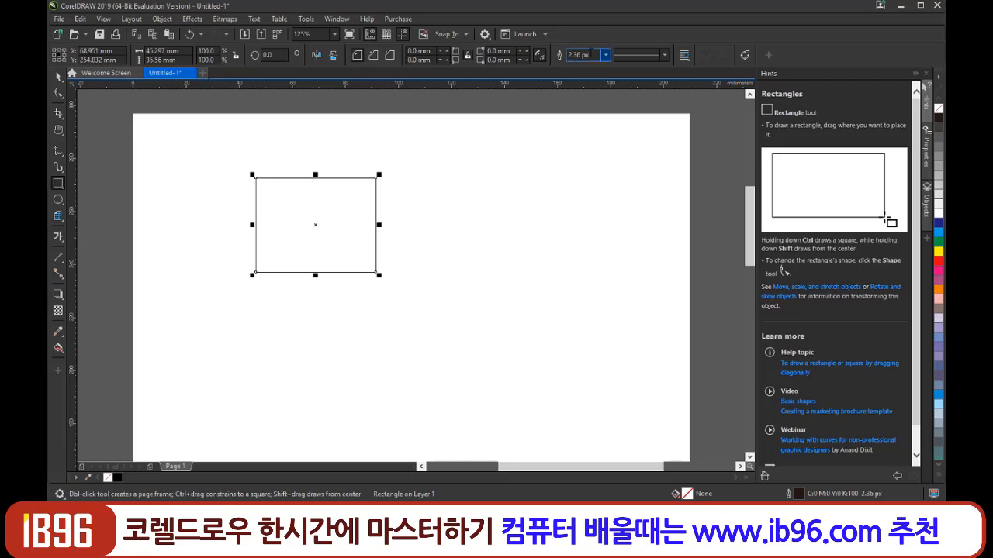
{"action": "left_click", "coordinate": [667, 56]}
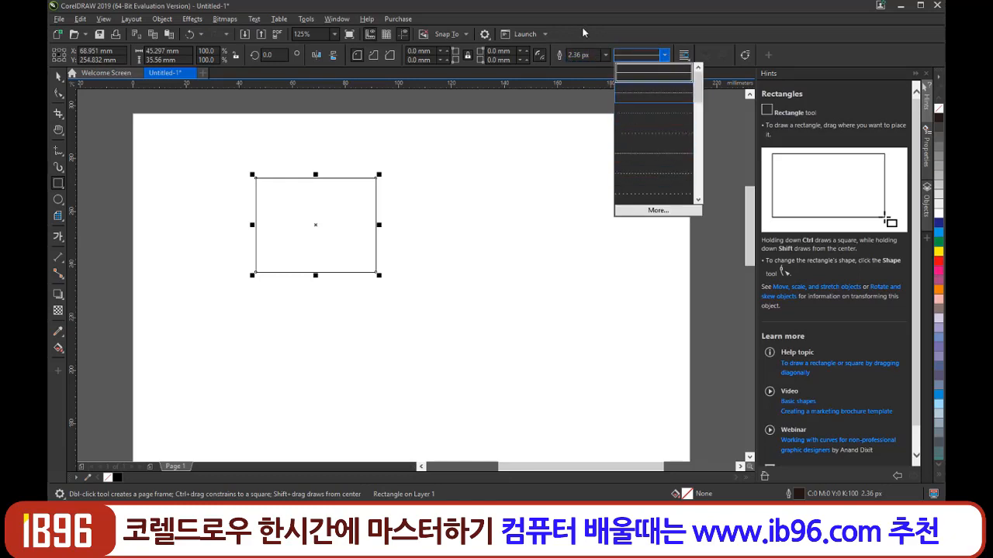
{"action": "left_click", "coordinate": [64, 76]}
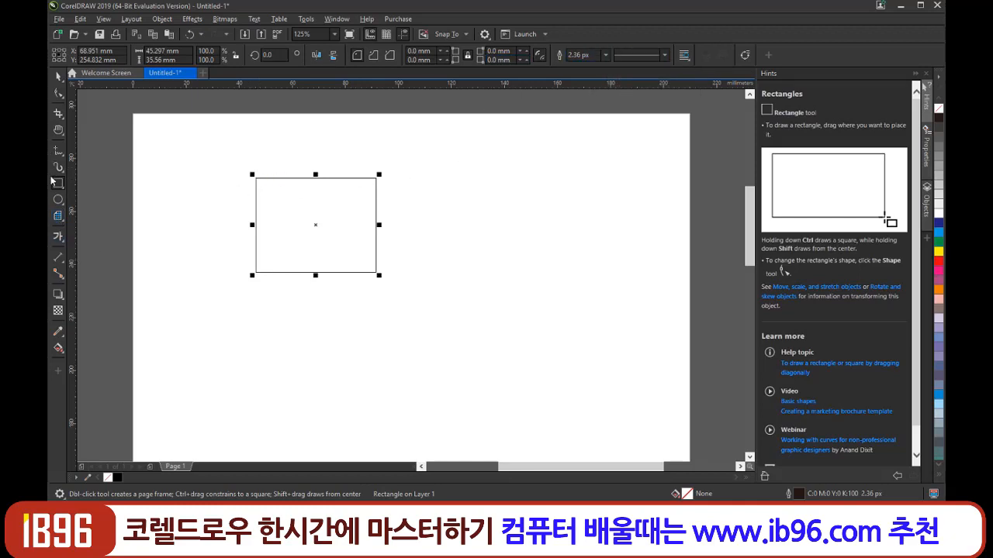
{"action": "left_click", "coordinate": [58, 76]}
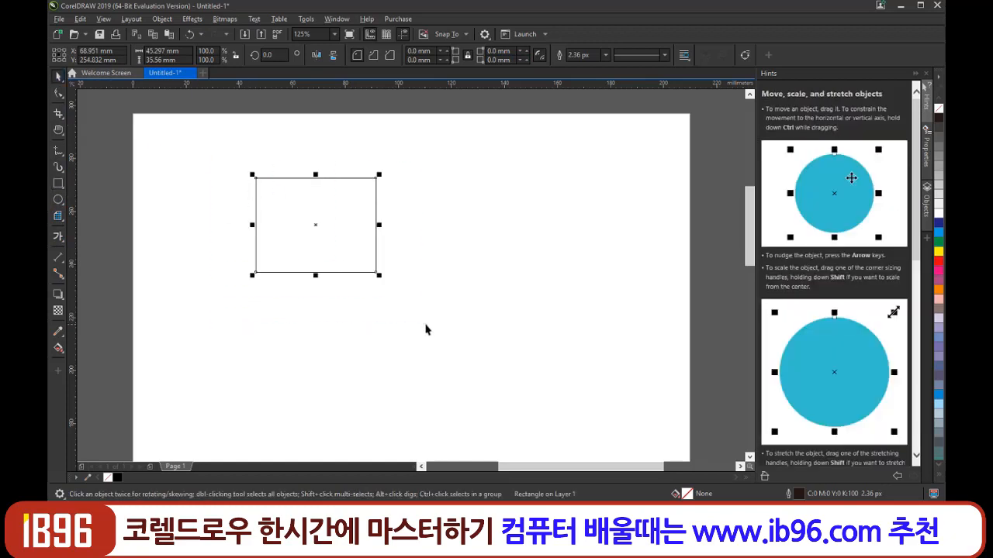
{"action": "key", "text": "Delete"}
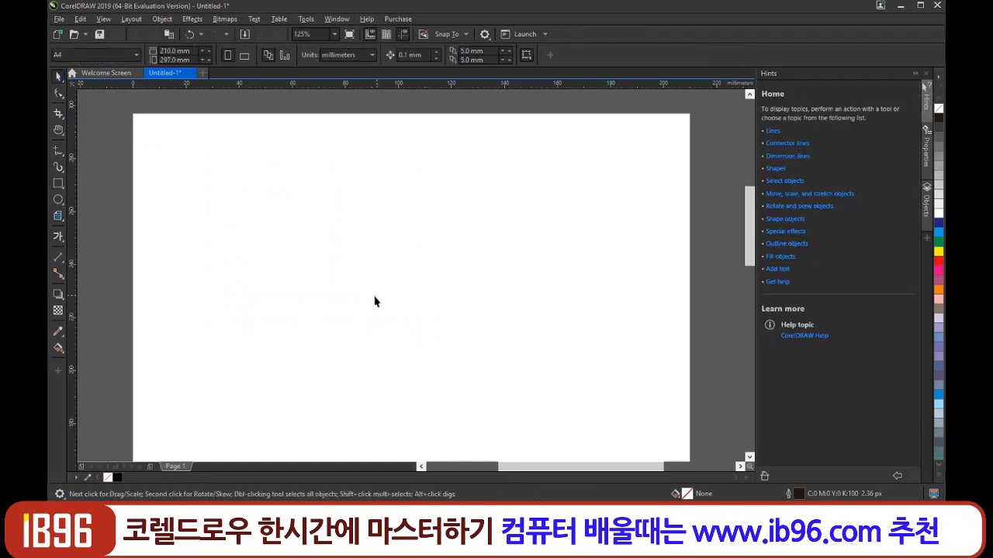
Draw three separate rectangles of about 22.2 by 24.1 mm, 35.8 by 37 mm and 45.9 by 33 mm.
{"action": "left_click", "coordinate": [59, 184]}
{"action": "left_click_drag", "start_coordinate": [273, 186], "coordinate": [331, 250]}
{"action": "left_click_drag", "start_coordinate": [404, 190], "coordinate": [497, 286]}
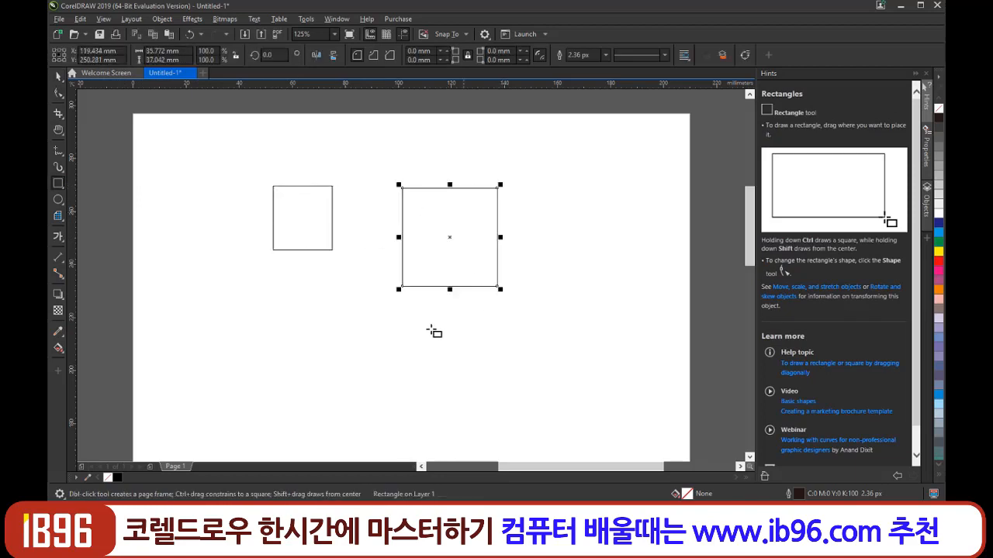
{"action": "left_click_drag", "start_coordinate": [275, 288], "coordinate": [398, 376]}
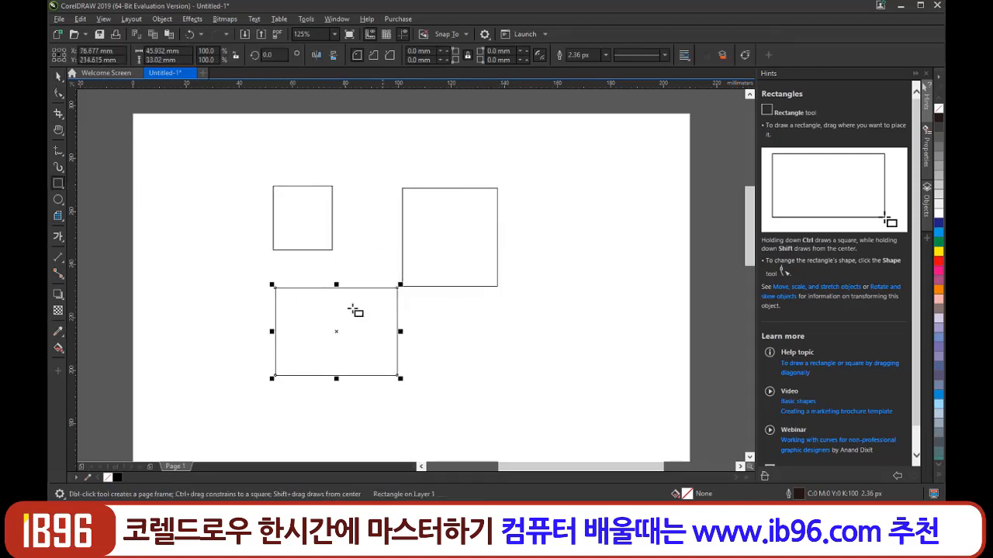
Select the three rectangles with a marquee and, after deselecting them, select all objects with the Pick tool.
{"action": "left_click", "coordinate": [58, 76]}
{"action": "left_click", "coordinate": [211, 191]}
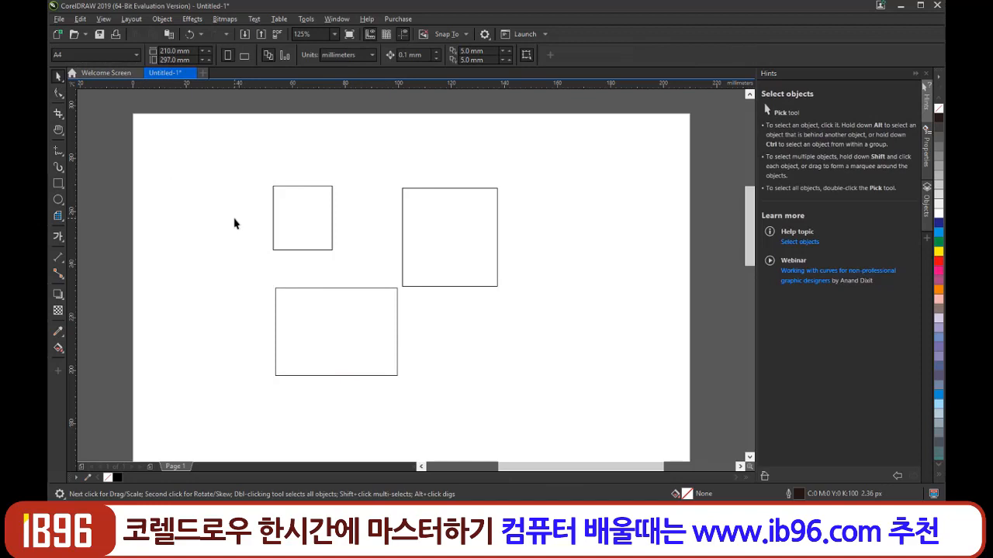
{"action": "left_click_drag", "start_coordinate": [226, 160], "coordinate": [587, 390]}
{"action": "left_click", "coordinate": [578, 379]}
{"action": "double_click", "coordinate": [57, 77]}
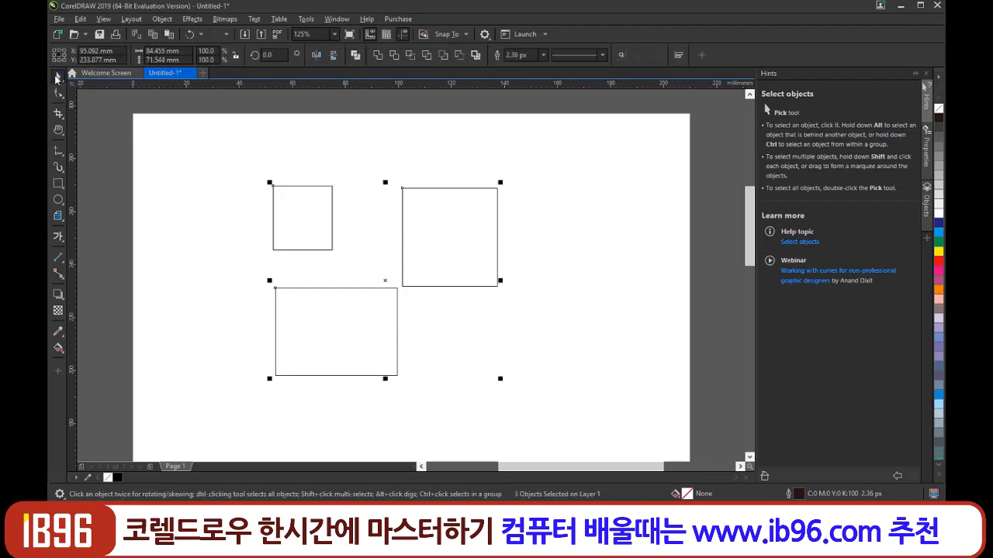
Clear the selection and delete the lower rectangle and the larger upper rectangle using marquee selections.
{"action": "left_click", "coordinate": [205, 266]}
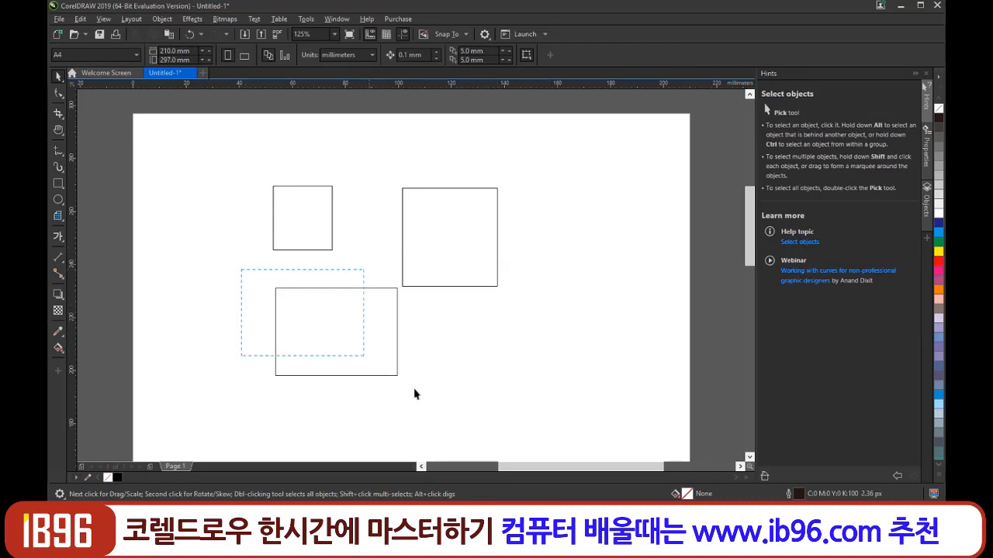
{"action": "left_click_drag", "start_coordinate": [414, 394], "coordinate": [438, 403]}
{"action": "key", "text": "Delete"}
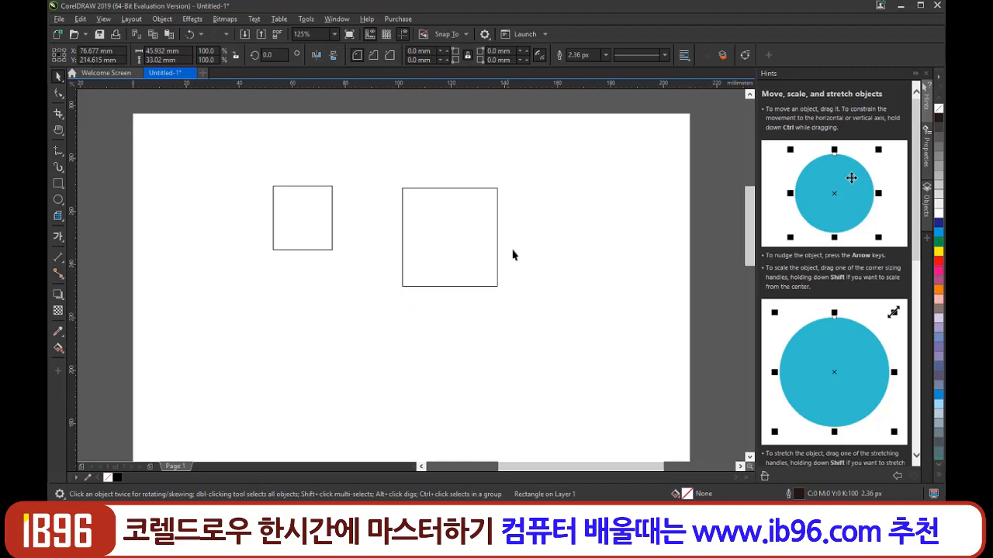
{"action": "left_click_drag", "start_coordinate": [547, 155], "coordinate": [323, 354]}
{"action": "key", "text": "Delete"}
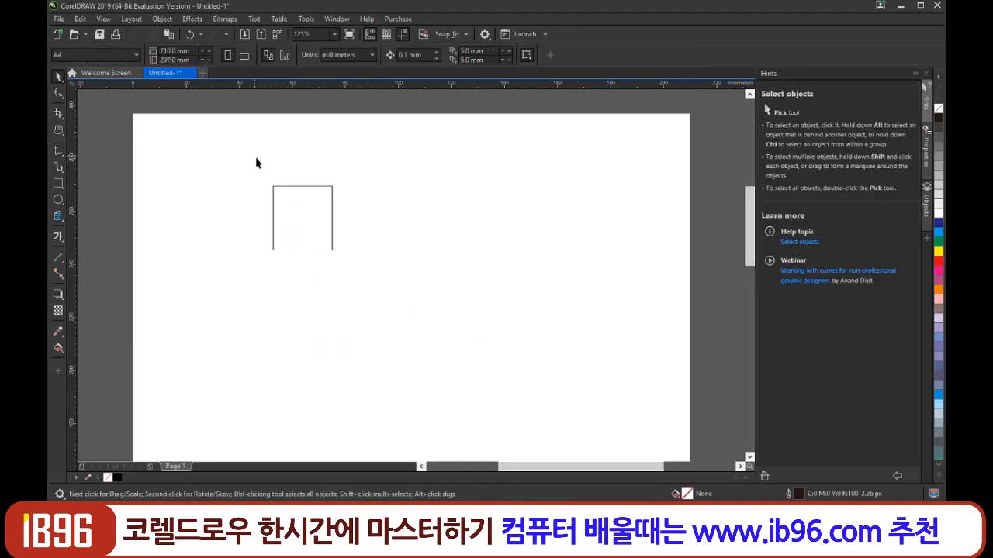
Select the remaining small rectangle with the Pick tool's select-all and with a marquee, and delete it.
{"action": "left_click", "coordinate": [318, 228]}
{"action": "left_click", "coordinate": [372, 294]}
{"action": "double_click", "coordinate": [58, 76]}
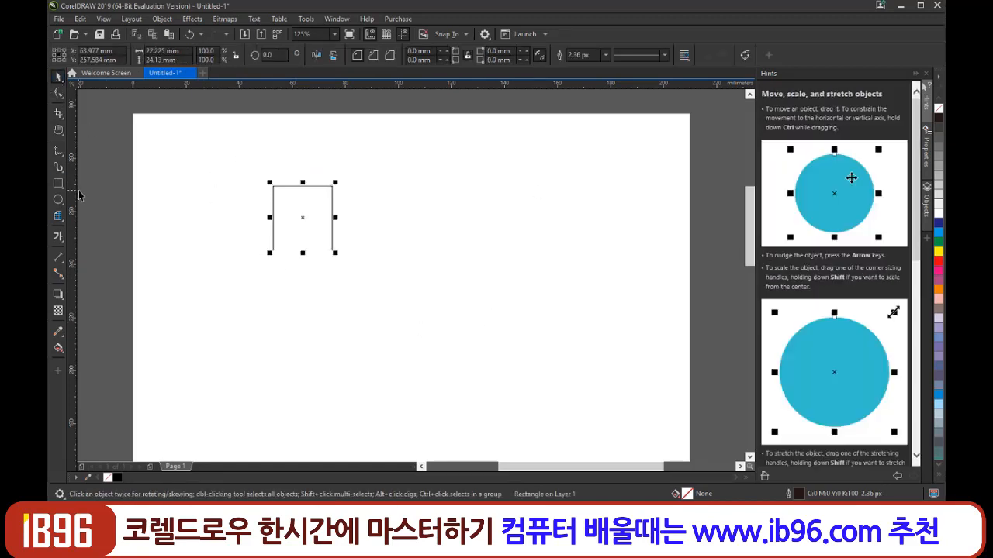
{"action": "left_click", "coordinate": [305, 295]}
{"action": "left_click_drag", "start_coordinate": [171, 166], "coordinate": [423, 323]}
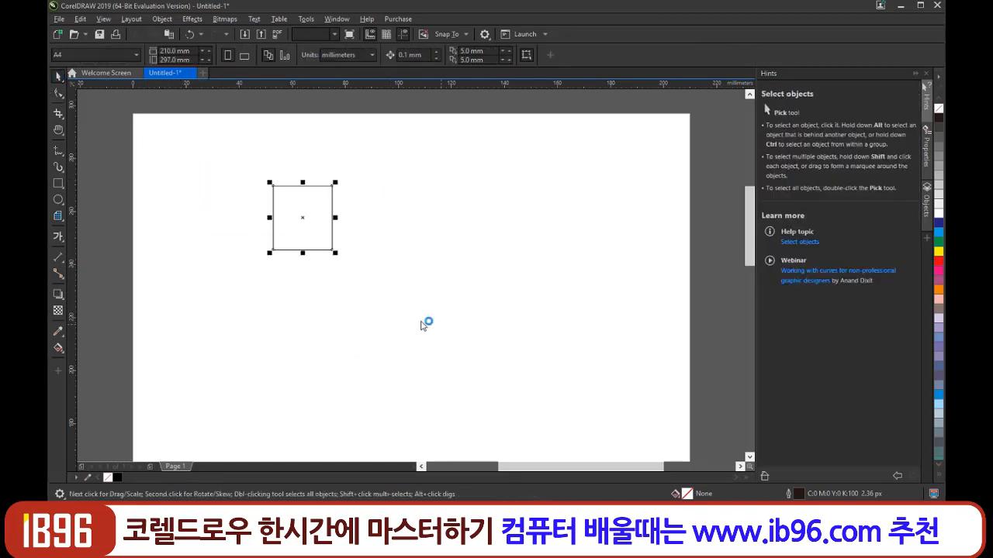
{"action": "key", "text": "Delete"}
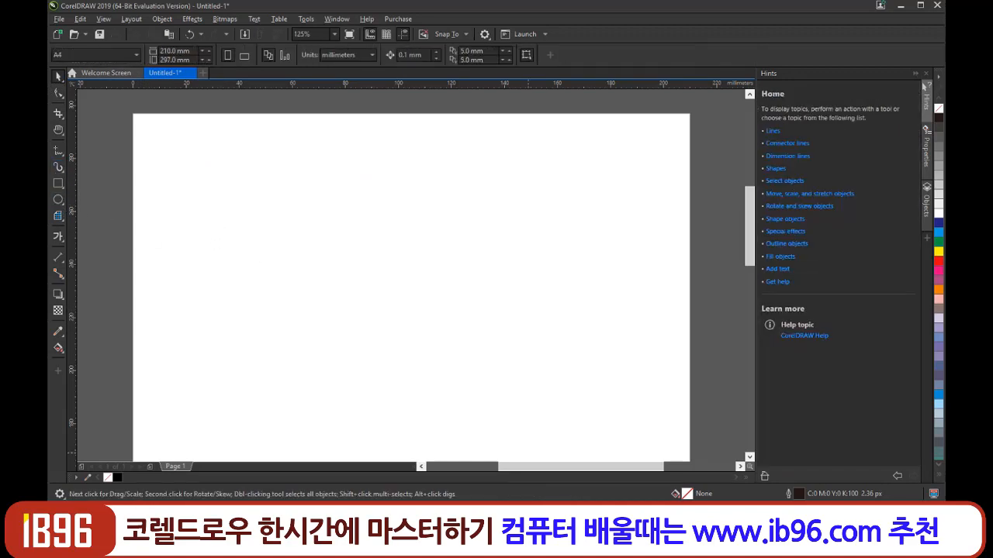
Activate the Freehand tool for drawing lines on the empty page.
{"action": "key", "text": "F5"}
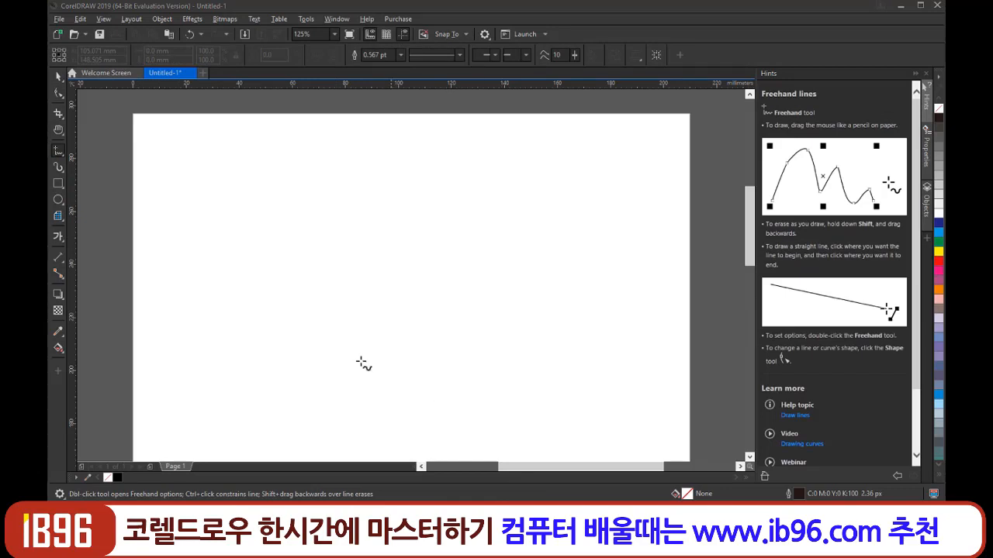
{"action": "left_click", "coordinate": [57, 152]}
{"action": "left_click_drag", "start_coordinate": [273, 307], "coordinate": [615, 313]}
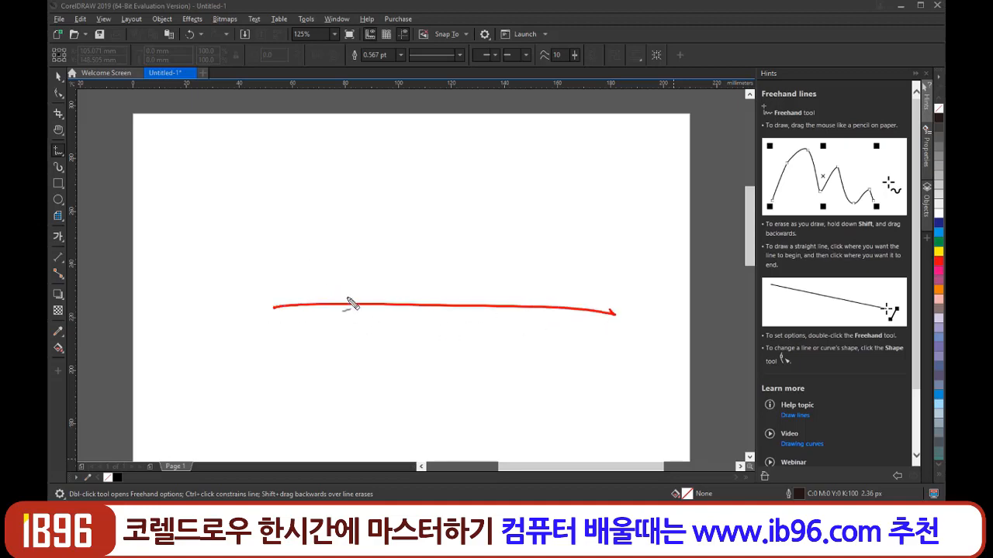
{"action": "mouse_move", "coordinate": [347, 282]}
{"action": "left_mouse_down"}
{"action": "mouse_move", "coordinate": [372, 281]}
{"action": "mouse_move", "coordinate": [363, 282]}
{"action": "mouse_move", "coordinate": [362, 311]}
{"action": "left_mouse_up"}
{"action": "mouse_move", "coordinate": [370, 284]}
{"action": "left_mouse_down"}
{"action": "mouse_move", "coordinate": [354, 284]}
{"action": "mouse_move", "coordinate": [364, 285]}
{"action": "mouse_move", "coordinate": [361, 317]}
{"action": "mouse_move", "coordinate": [402, 276]}
{"action": "left_mouse_up"}
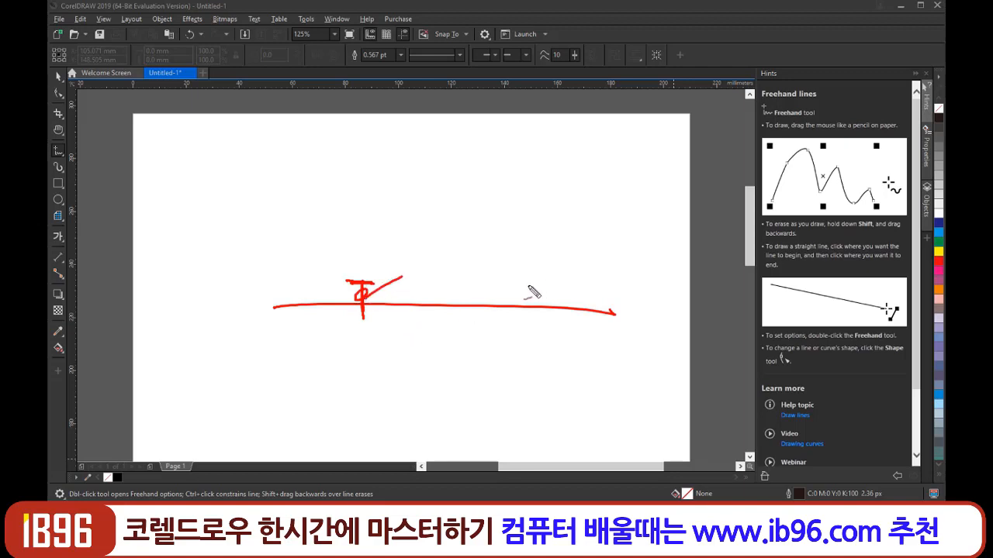
{"action": "mouse_move", "coordinate": [528, 286]}
{"action": "left_mouse_down"}
{"action": "mouse_move", "coordinate": [549, 285]}
{"action": "mouse_move", "coordinate": [541, 326]}
{"action": "left_mouse_up"}
{"action": "mouse_move", "coordinate": [366, 295]}
{"action": "left_mouse_down"}
{"action": "mouse_move", "coordinate": [537, 290]}
{"action": "mouse_move", "coordinate": [533, 297]}
{"action": "left_mouse_up"}
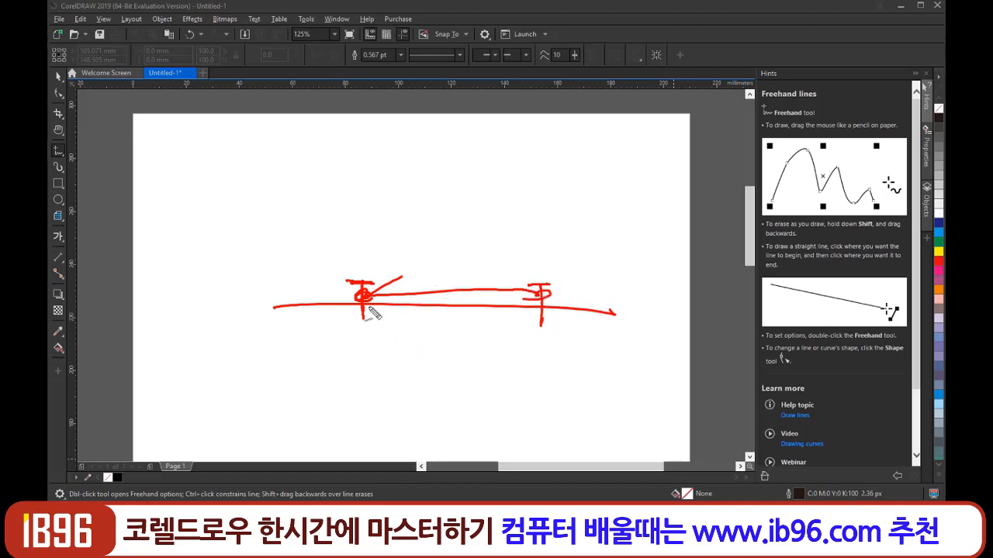
{"action": "mouse_move", "coordinate": [311, 306]}
{"action": "left_mouse_down"}
{"action": "mouse_move", "coordinate": [259, 343]}
{"action": "mouse_move", "coordinate": [470, 328]}
{"action": "mouse_move", "coordinate": [535, 335]}
{"action": "mouse_move", "coordinate": [575, 322]}
{"action": "mouse_move", "coordinate": [573, 369]}
{"action": "left_mouse_up"}
{"action": "left_click_drag", "start_coordinate": [534, 332], "coordinate": [534, 375]}
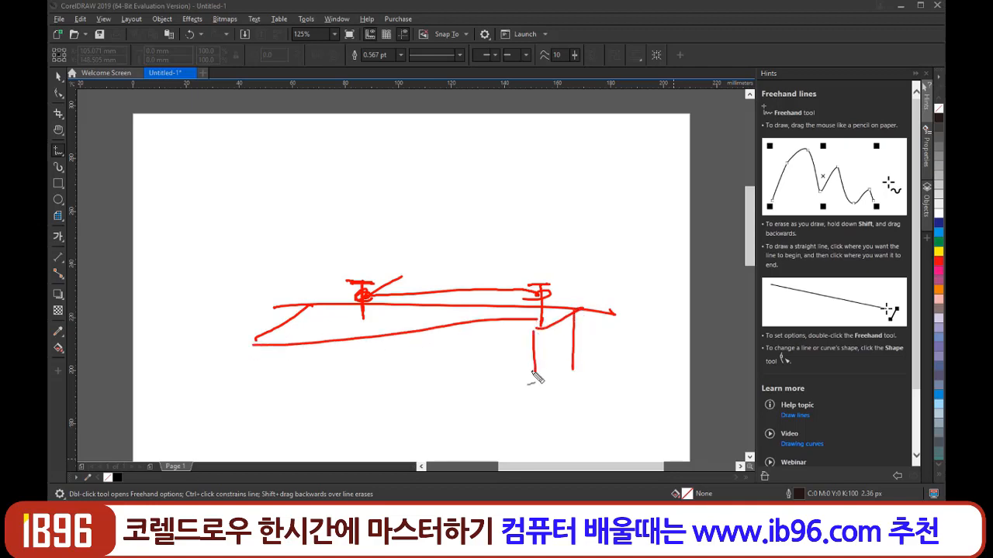
{"action": "left_click_drag", "start_coordinate": [279, 361], "coordinate": [277, 381]}
{"action": "left_click_drag", "start_coordinate": [289, 365], "coordinate": [560, 362]}
{"action": "mouse_move", "coordinate": [253, 346]}
{"action": "left_mouse_down"}
{"action": "mouse_move", "coordinate": [534, 344]}
{"action": "mouse_move", "coordinate": [578, 333]}
{"action": "left_mouse_up"}
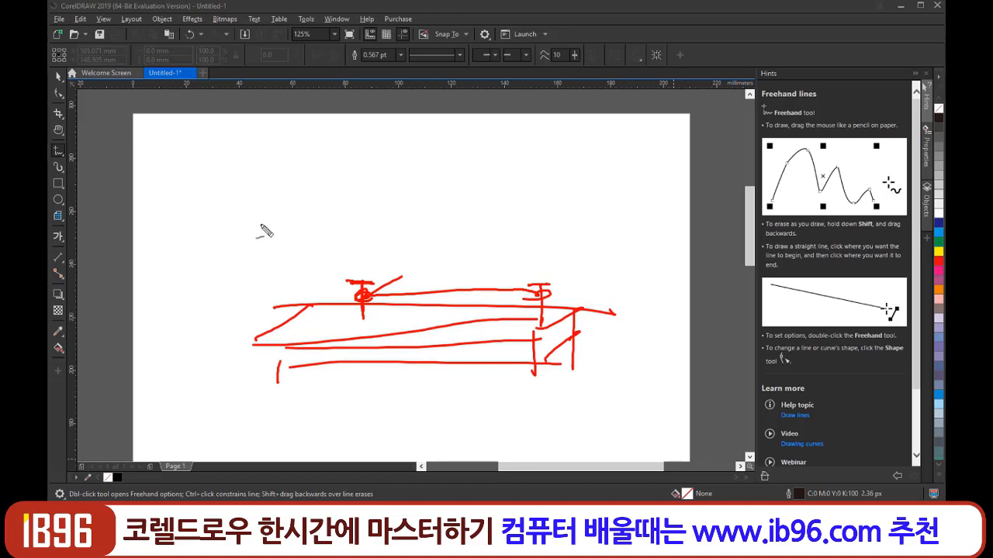
{"action": "left_click_drag", "start_coordinate": [241, 199], "coordinate": [243, 286]}
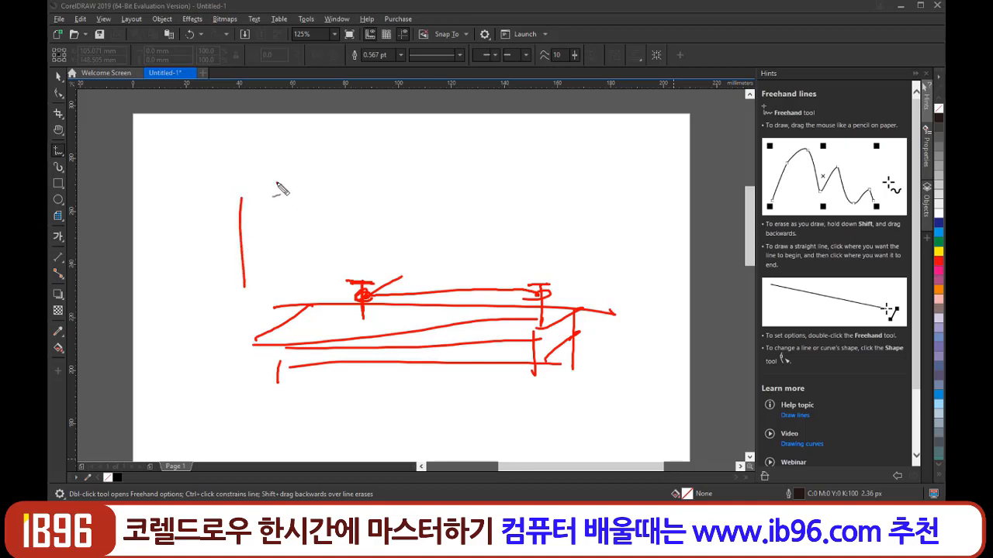
{"action": "left_click_drag", "start_coordinate": [277, 188], "coordinate": [287, 189]}
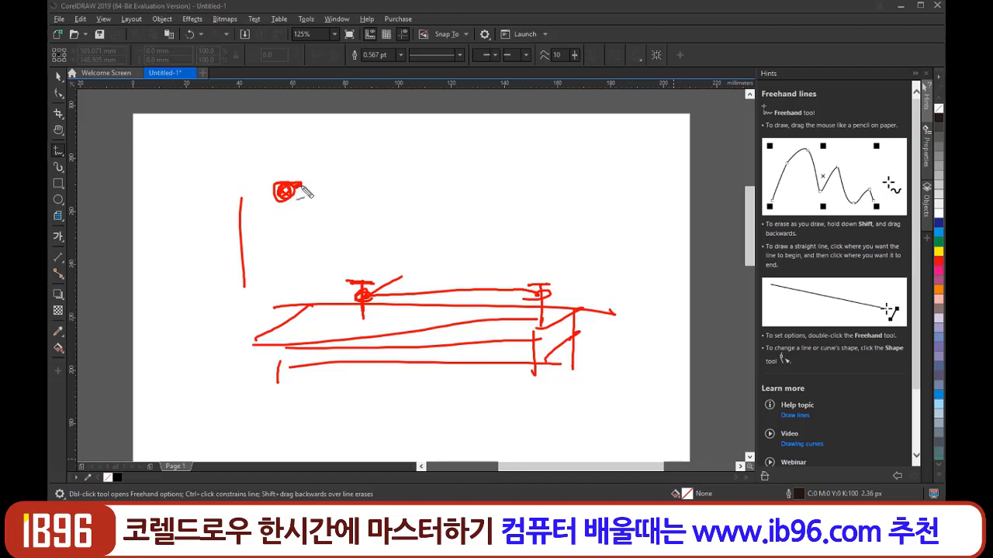
{"action": "left_click_drag", "start_coordinate": [463, 175], "coordinate": [463, 181]}
{"action": "mouse_move", "coordinate": [292, 190]}
{"action": "left_mouse_down"}
{"action": "mouse_move", "coordinate": [398, 193]}
{"action": "mouse_move", "coordinate": [466, 181]}
{"action": "left_mouse_up"}
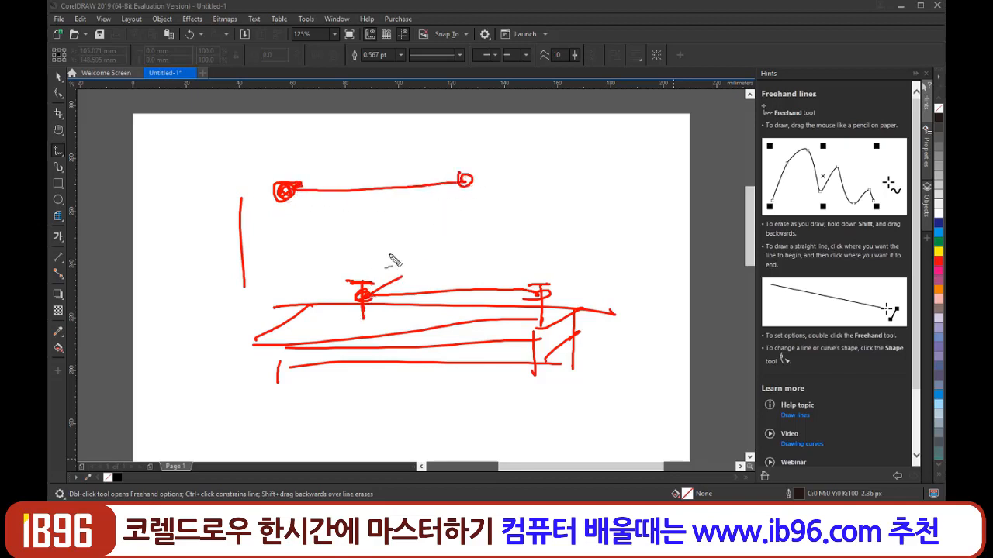
{"action": "left_click_drag", "start_coordinate": [418, 252], "coordinate": [422, 244]}
{"action": "left_click_drag", "start_coordinate": [466, 183], "coordinate": [419, 249]}
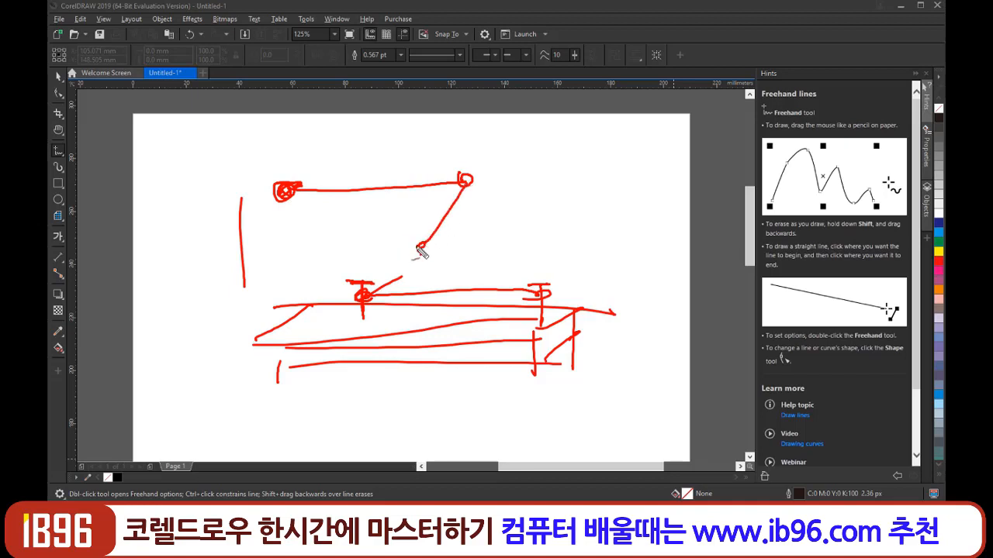
{"action": "left_click_drag", "start_coordinate": [366, 220], "coordinate": [432, 246]}
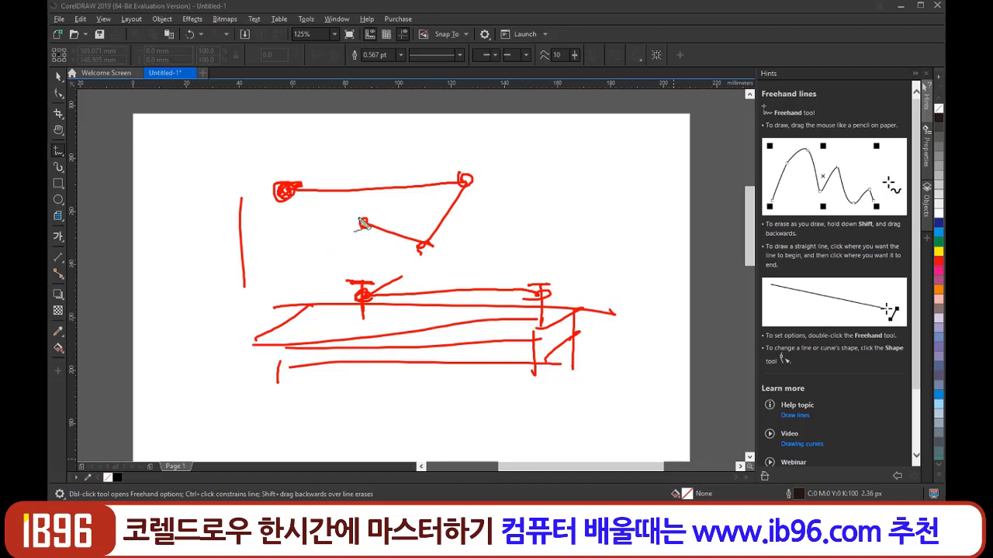
{"action": "left_click_drag", "start_coordinate": [360, 224], "coordinate": [281, 194]}
{"action": "key", "text": "ctrl+a"}
{"action": "key", "text": "Delete"}
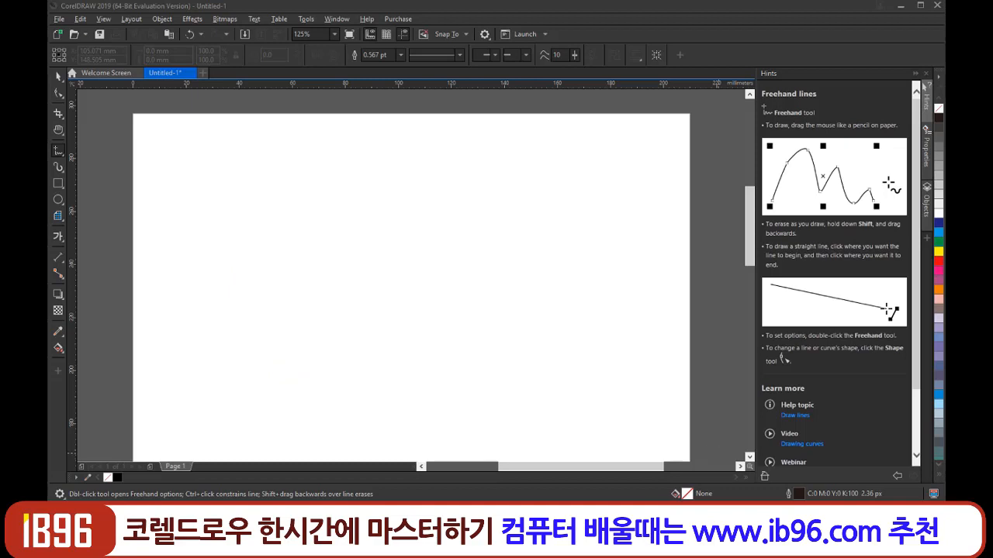
{"action": "left_click", "coordinate": [352, 225]}
{"action": "left_click", "coordinate": [430, 198]}
{"action": "left_click", "coordinate": [509, 268]}
{"action": "left_click", "coordinate": [447, 362]}
{"action": "left_click", "coordinate": [355, 331]}
{"action": "mouse_move", "coordinate": [351, 224]}
{"action": "left_mouse_down"}
{"action": "mouse_move", "coordinate": [429, 192]}
{"action": "mouse_move", "coordinate": [499, 266]}
{"action": "mouse_move", "coordinate": [452, 355]}
{"action": "mouse_move", "coordinate": [356, 325]}
{"action": "mouse_move", "coordinate": [360, 225]}
{"action": "left_mouse_up"}
{"action": "mouse_move", "coordinate": [211, 307]}
{"action": "left_mouse_down"}
{"action": "mouse_move", "coordinate": [542, 359]}
{"action": "mouse_move", "coordinate": [572, 351]}
{"action": "left_mouse_up"}
{"action": "left_click_drag", "start_coordinate": [255, 282], "coordinate": [258, 312]}
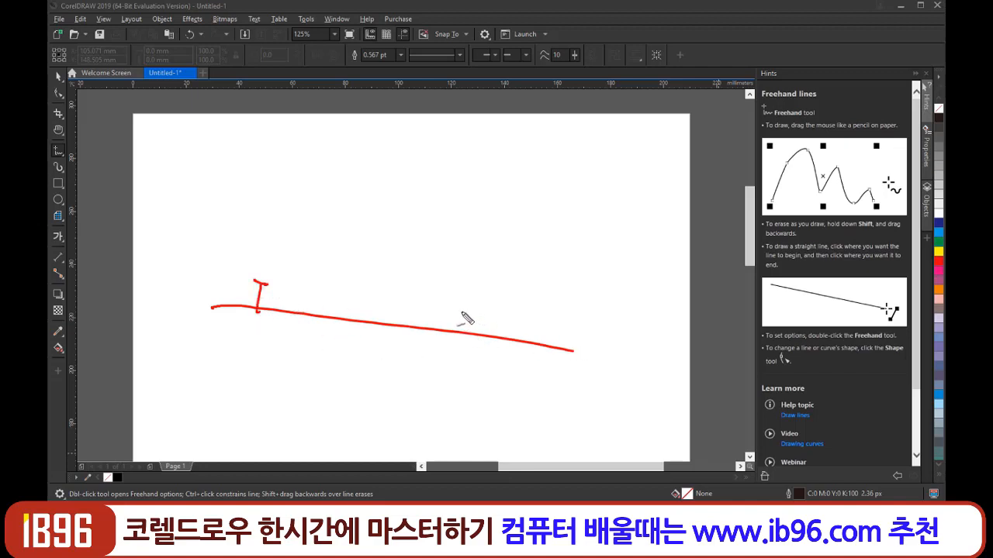
{"action": "left_click_drag", "start_coordinate": [461, 313], "coordinate": [466, 344]}
{"action": "mouse_move", "coordinate": [258, 305]}
{"action": "left_mouse_down"}
{"action": "mouse_move", "coordinate": [410, 332]}
{"action": "mouse_move", "coordinate": [483, 326]}
{"action": "left_mouse_up"}
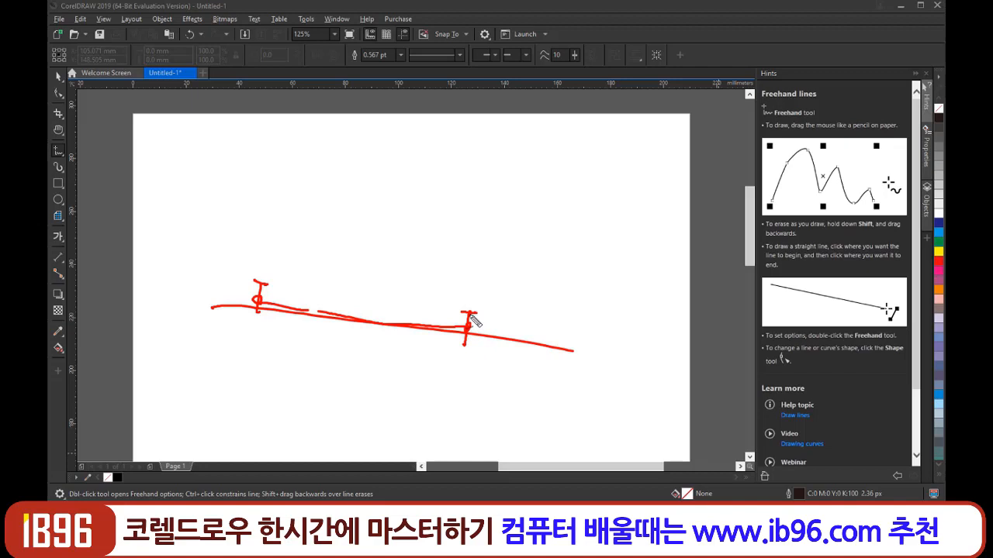
{"action": "mouse_move", "coordinate": [470, 315]}
{"action": "left_mouse_down"}
{"action": "mouse_move", "coordinate": [530, 365]}
{"action": "mouse_move", "coordinate": [484, 364]}
{"action": "left_mouse_up"}
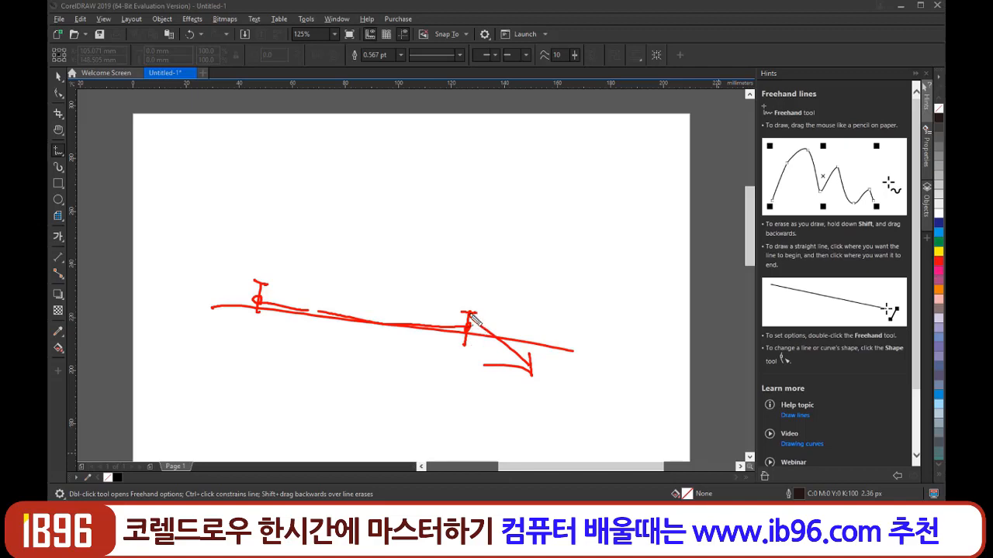
{"action": "left_click_drag", "start_coordinate": [470, 314], "coordinate": [567, 272]}
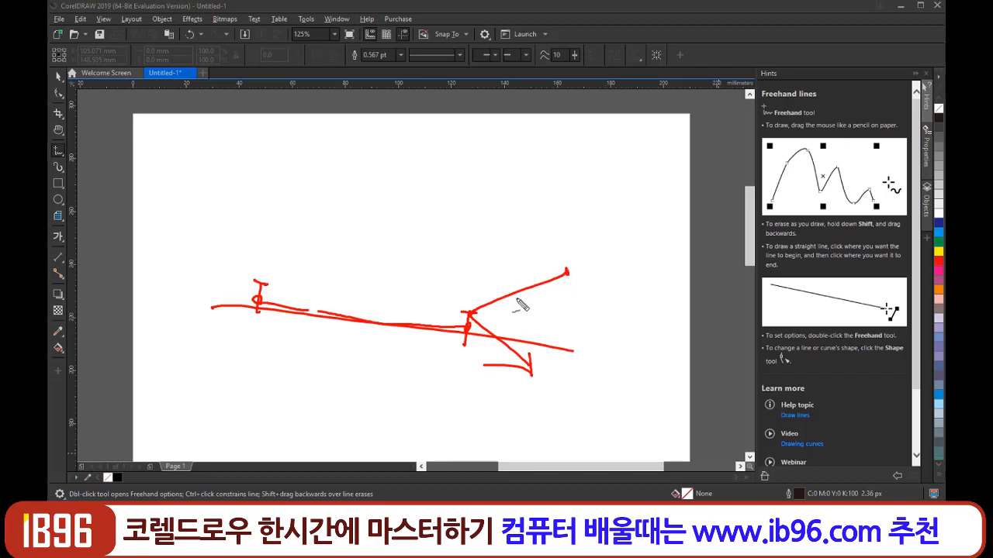
{"action": "left_click_drag", "start_coordinate": [470, 314], "coordinate": [404, 241]}
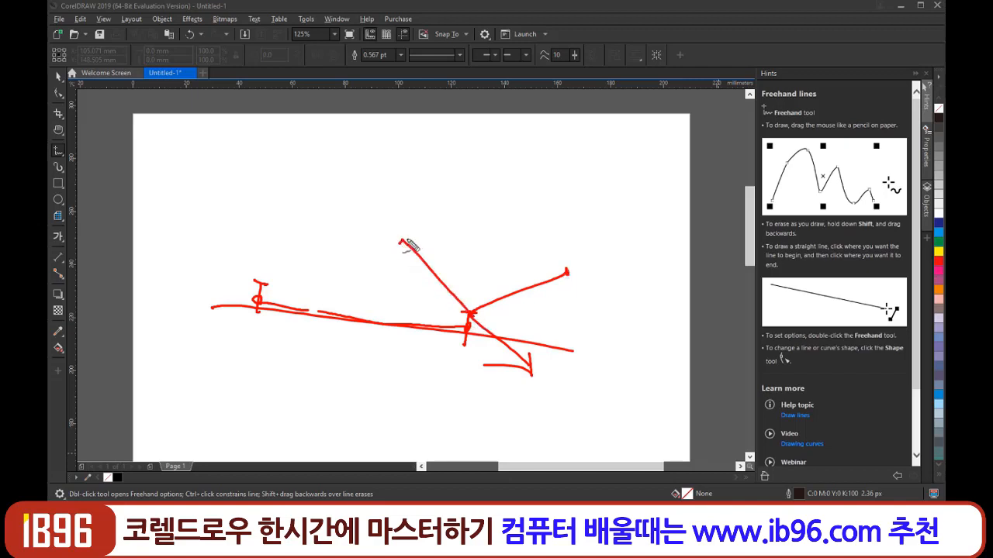
{"action": "left_click_drag", "start_coordinate": [524, 306], "coordinate": [565, 272]}
{"action": "left_click_drag", "start_coordinate": [529, 269], "coordinate": [567, 306]}
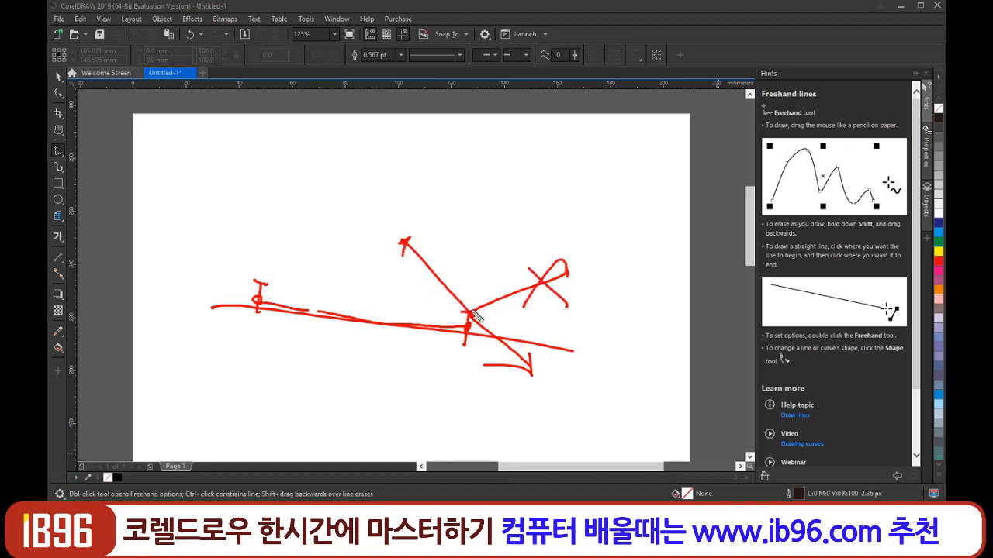
{"action": "left_click_drag", "start_coordinate": [470, 314], "coordinate": [547, 389]}
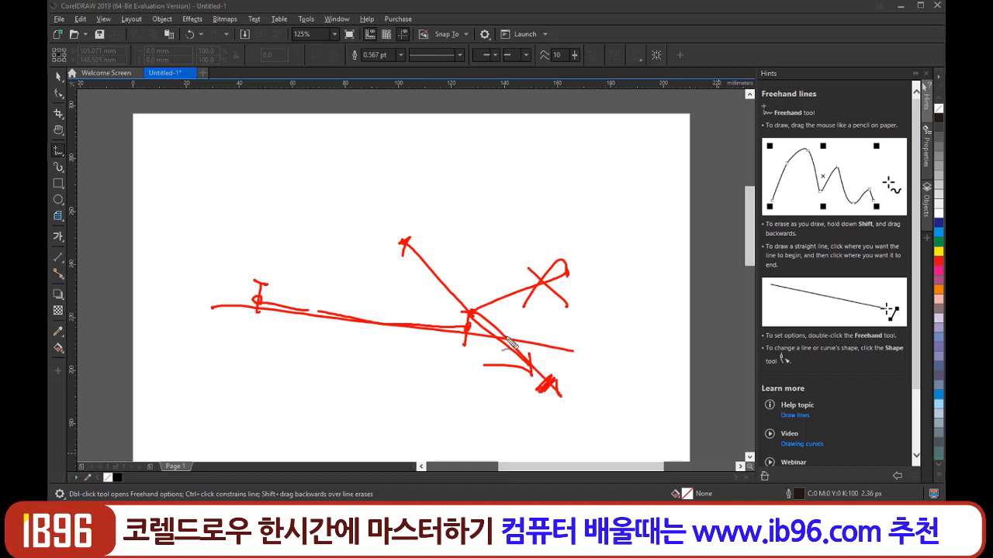
{"action": "mouse_move", "coordinate": [491, 330]}
{"action": "left_mouse_down"}
{"action": "mouse_move", "coordinate": [544, 377]}
{"action": "mouse_move", "coordinate": [460, 316]}
{"action": "mouse_move", "coordinate": [403, 242]}
{"action": "left_mouse_up"}
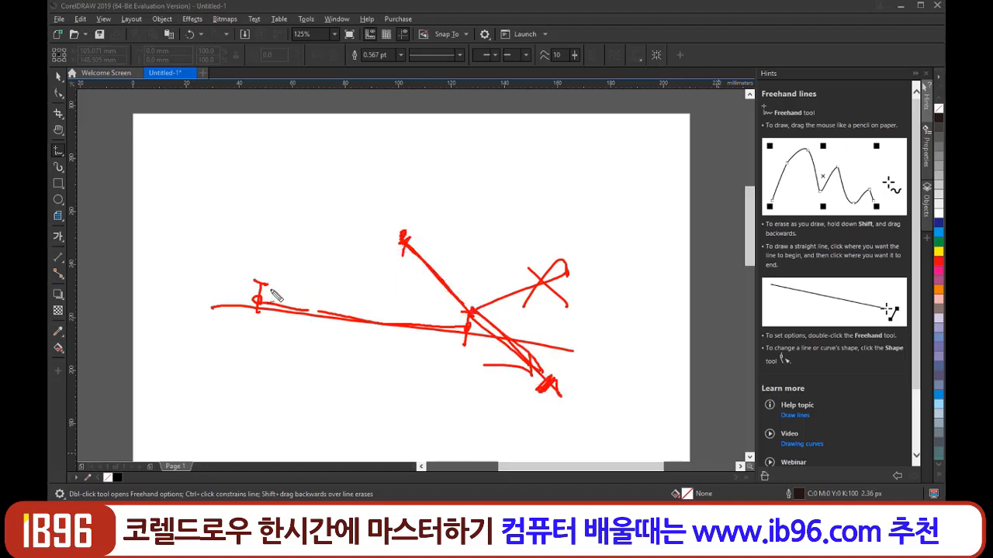
{"action": "left_click_drag", "start_coordinate": [263, 294], "coordinate": [330, 302]}
{"action": "left_click_drag", "start_coordinate": [362, 313], "coordinate": [451, 323]}
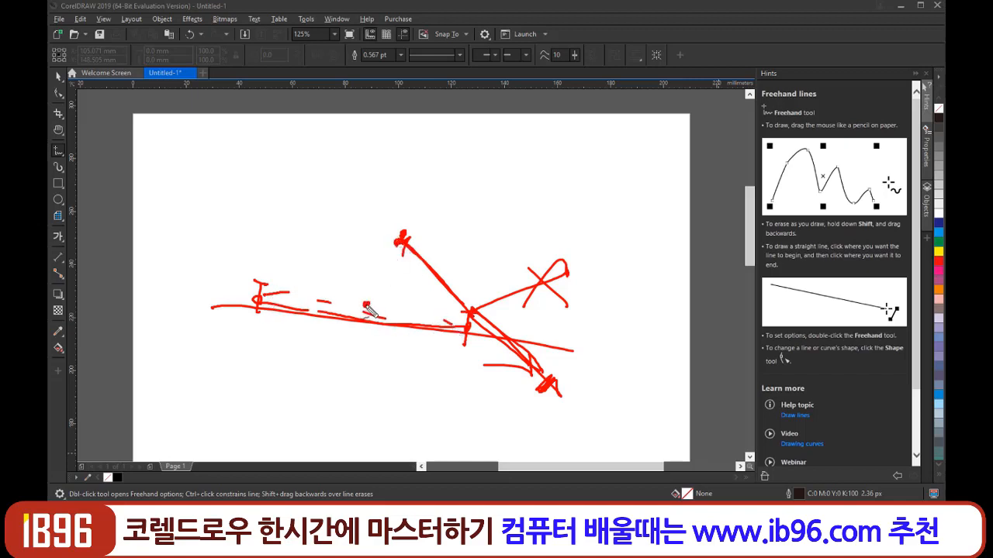
{"action": "left_click_drag", "start_coordinate": [367, 305], "coordinate": [393, 264]}
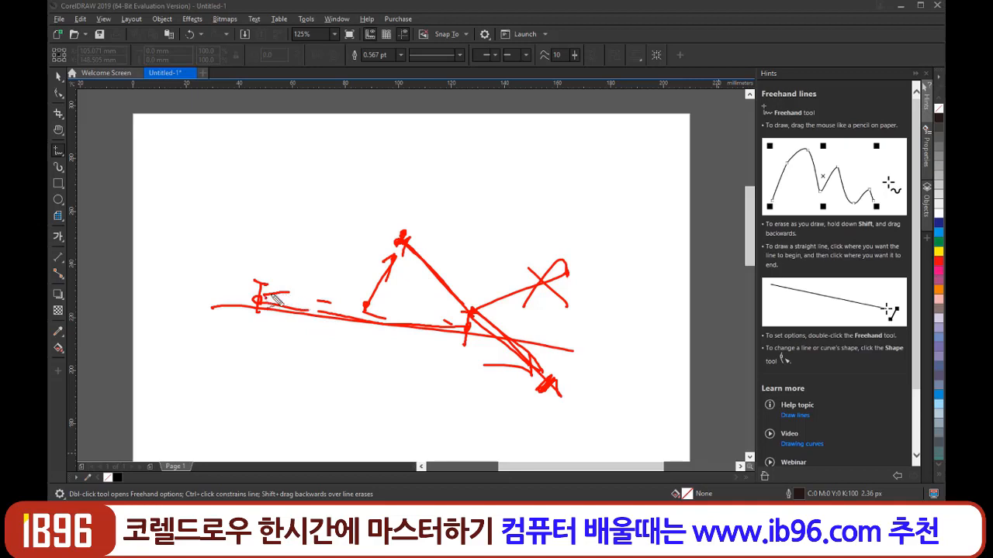
{"action": "mouse_move", "coordinate": [268, 298]}
{"action": "left_mouse_down"}
{"action": "mouse_move", "coordinate": [343, 288]}
{"action": "mouse_move", "coordinate": [470, 314]}
{"action": "left_mouse_up"}
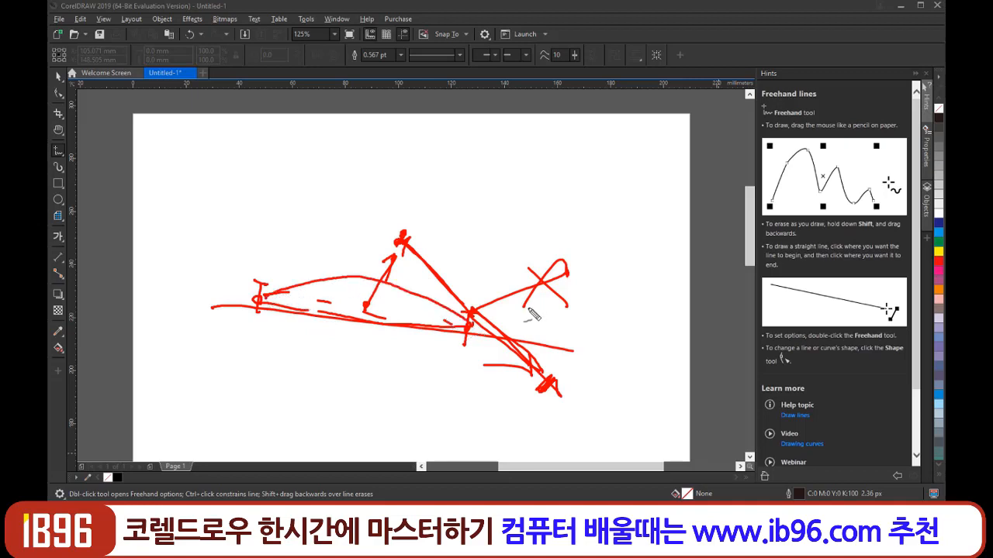
{"action": "left_click", "coordinate": [282, 199]}
{"action": "mouse_move", "coordinate": [458, 184]}
{"action": "left_mouse_down"}
{"action": "mouse_move", "coordinate": [476, 228]}
{"action": "mouse_move", "coordinate": [505, 261]}
{"action": "mouse_move", "coordinate": [508, 242]}
{"action": "mouse_move", "coordinate": [506, 254]}
{"action": "left_mouse_up"}
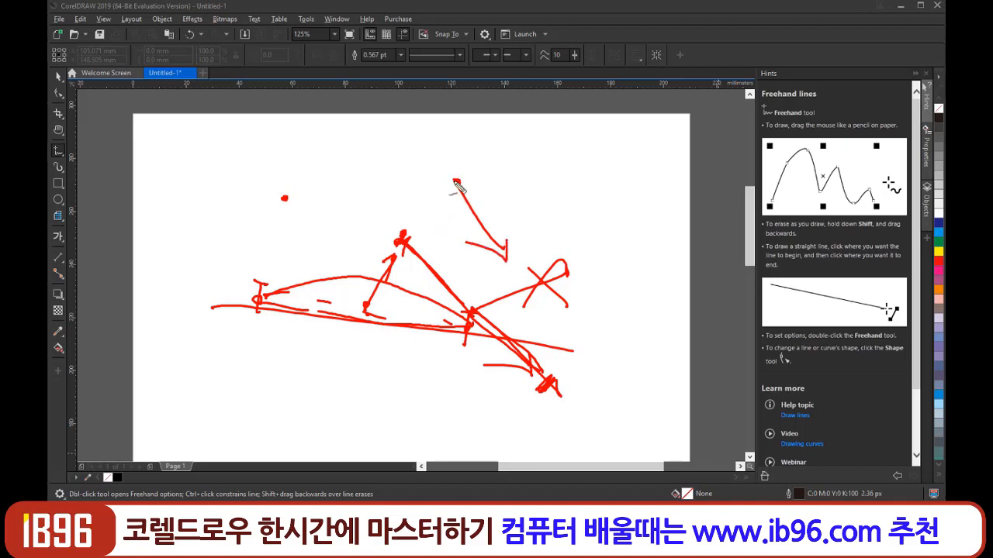
{"action": "left_click_drag", "start_coordinate": [457, 183], "coordinate": [392, 124]}
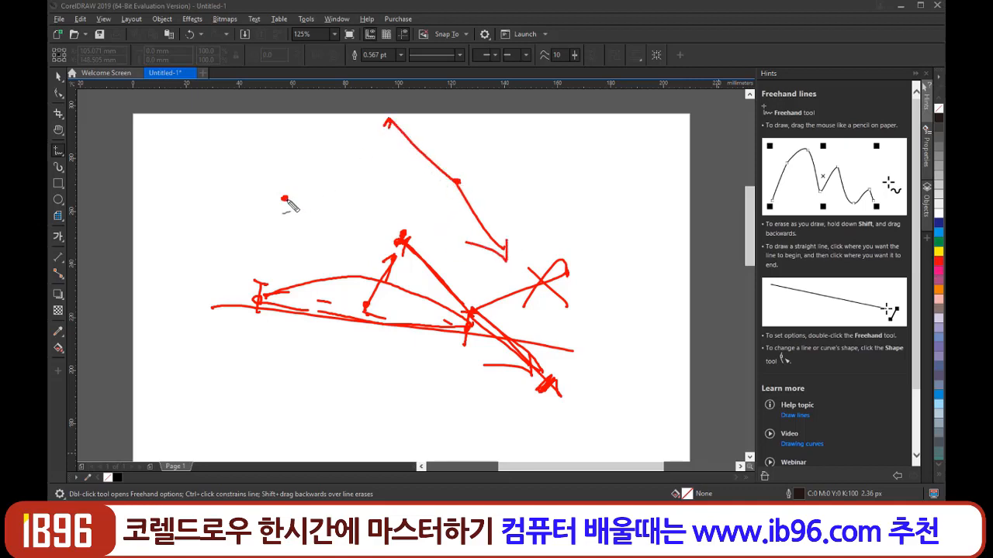
{"action": "left_click_drag", "start_coordinate": [283, 200], "coordinate": [458, 183]}
{"action": "left_click", "coordinate": [379, 122]}
{"action": "left_click_drag", "start_coordinate": [378, 148], "coordinate": [387, 164]}
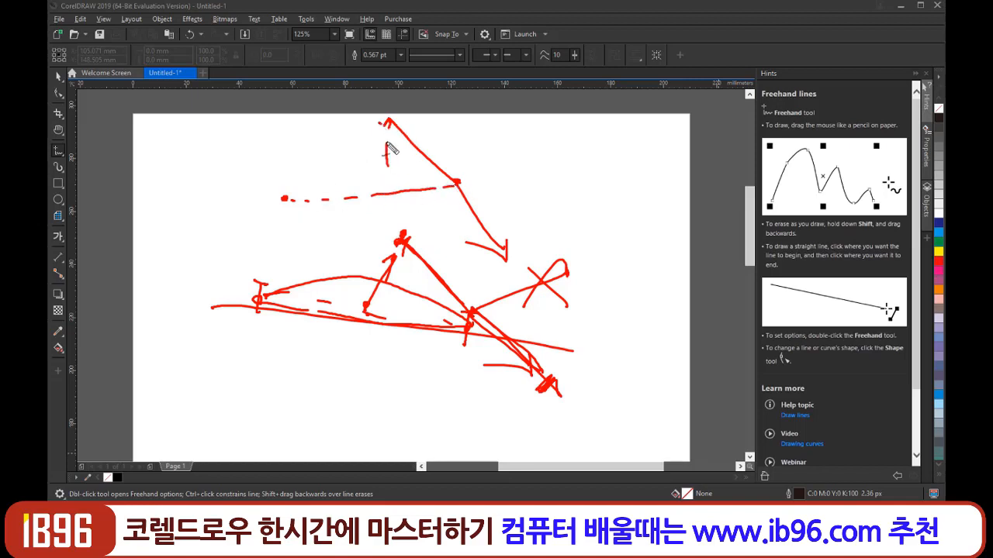
{"action": "mouse_move", "coordinate": [284, 199]}
{"action": "left_mouse_down"}
{"action": "mouse_move", "coordinate": [388, 162]}
{"action": "mouse_move", "coordinate": [462, 183]}
{"action": "left_mouse_up"}
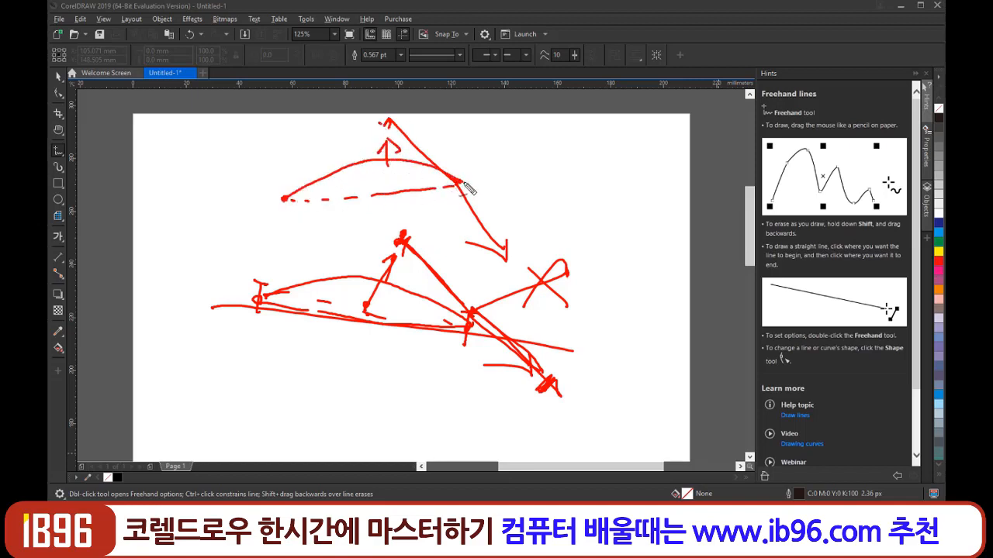
{"action": "mouse_move", "coordinate": [517, 273]}
{"action": "left_mouse_down"}
{"action": "mouse_move", "coordinate": [476, 248]}
{"action": "mouse_move", "coordinate": [511, 262]}
{"action": "left_mouse_up"}
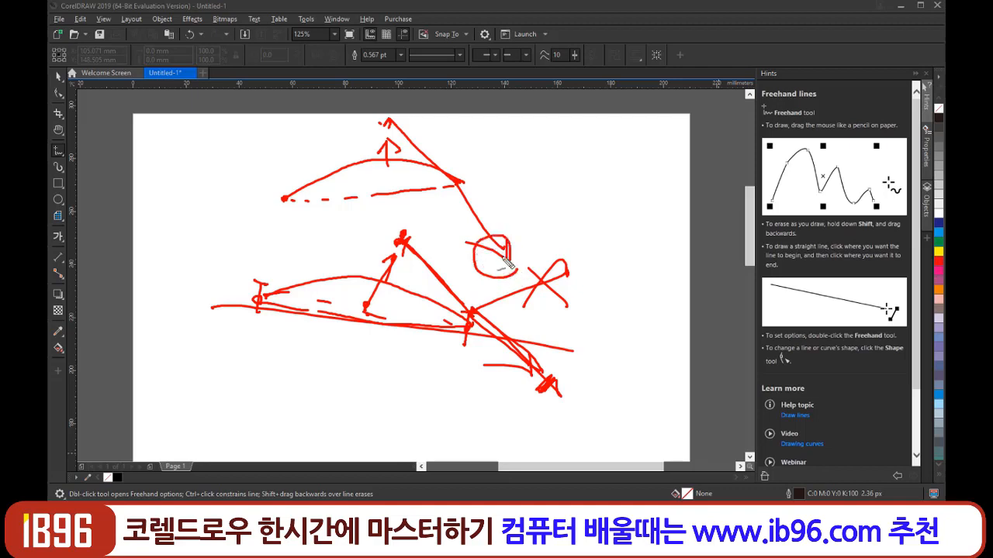
{"action": "left_click_drag", "start_coordinate": [460, 184], "coordinate": [504, 266]}
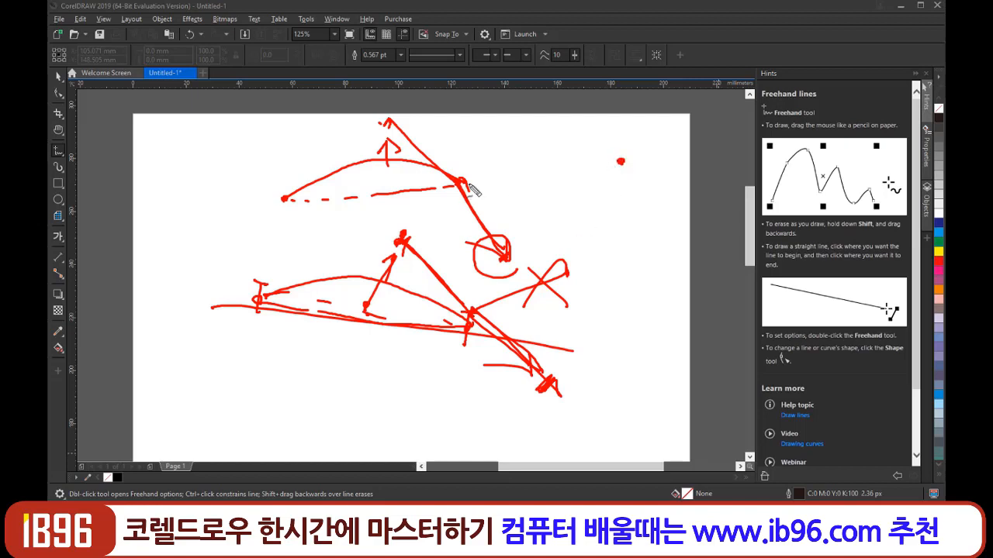
{"action": "left_click_drag", "start_coordinate": [465, 184], "coordinate": [620, 162]}
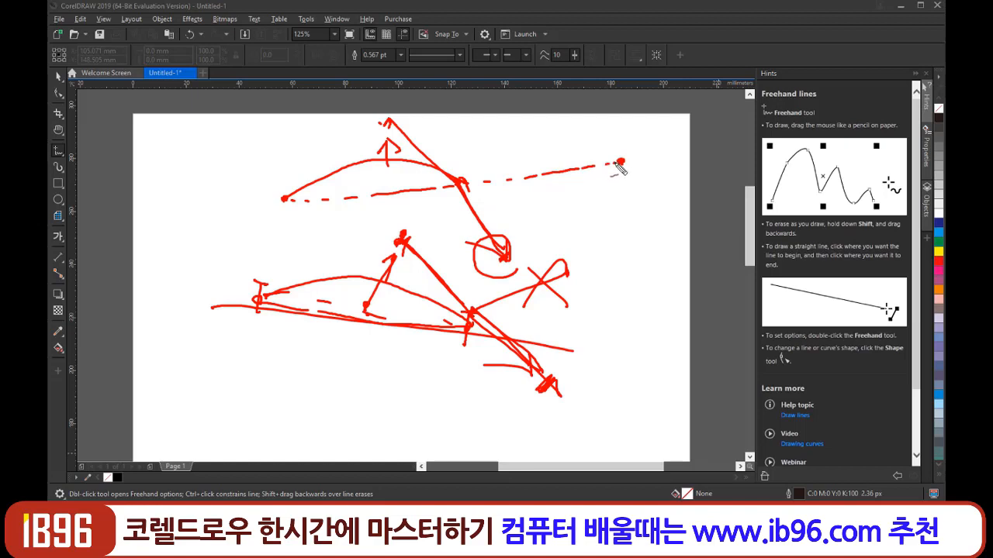
{"action": "mouse_move", "coordinate": [541, 203]}
{"action": "left_mouse_down"}
{"action": "mouse_move", "coordinate": [524, 231]}
{"action": "mouse_move", "coordinate": [528, 247]}
{"action": "mouse_move", "coordinate": [549, 224]}
{"action": "left_mouse_up"}
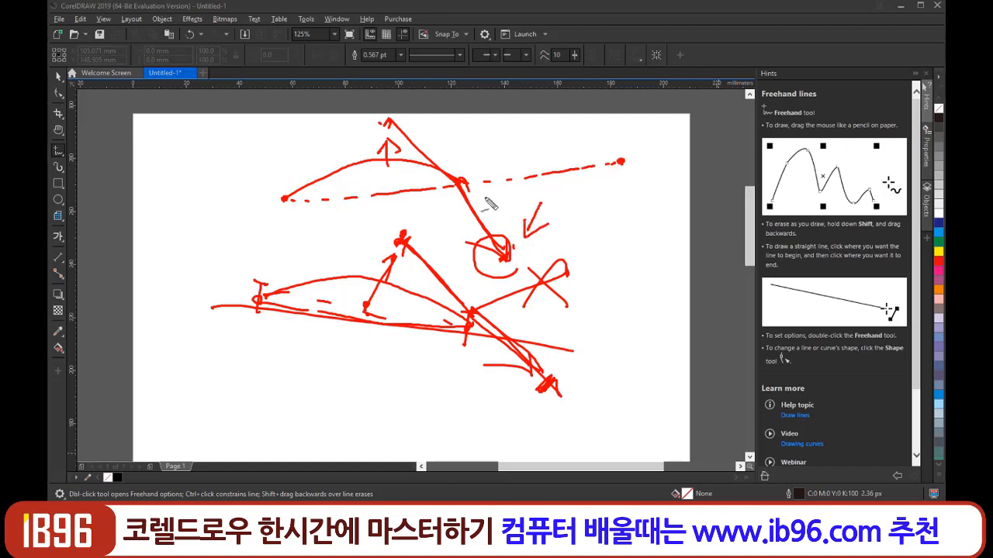
{"action": "mouse_move", "coordinate": [463, 188]}
{"action": "left_mouse_down"}
{"action": "mouse_move", "coordinate": [543, 211]}
{"action": "mouse_move", "coordinate": [601, 186]}
{"action": "mouse_move", "coordinate": [625, 161]}
{"action": "left_mouse_up"}
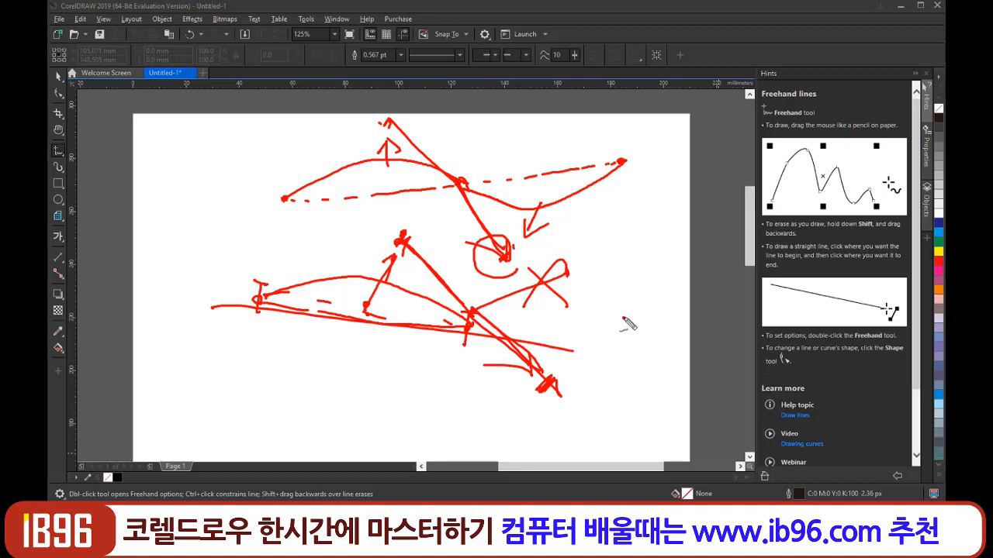
{"action": "mouse_move", "coordinate": [623, 318]}
{"action": "left_mouse_down"}
{"action": "mouse_move", "coordinate": [650, 363]}
{"action": "mouse_move", "coordinate": [657, 358]}
{"action": "mouse_move", "coordinate": [634, 358]}
{"action": "left_mouse_up"}
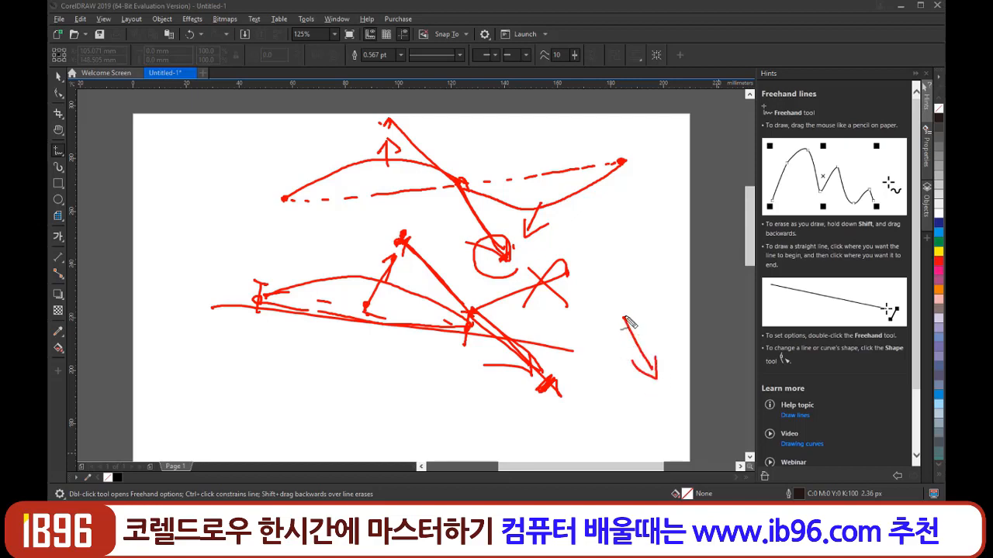
{"action": "left_click_drag", "start_coordinate": [627, 321], "coordinate": [589, 242]}
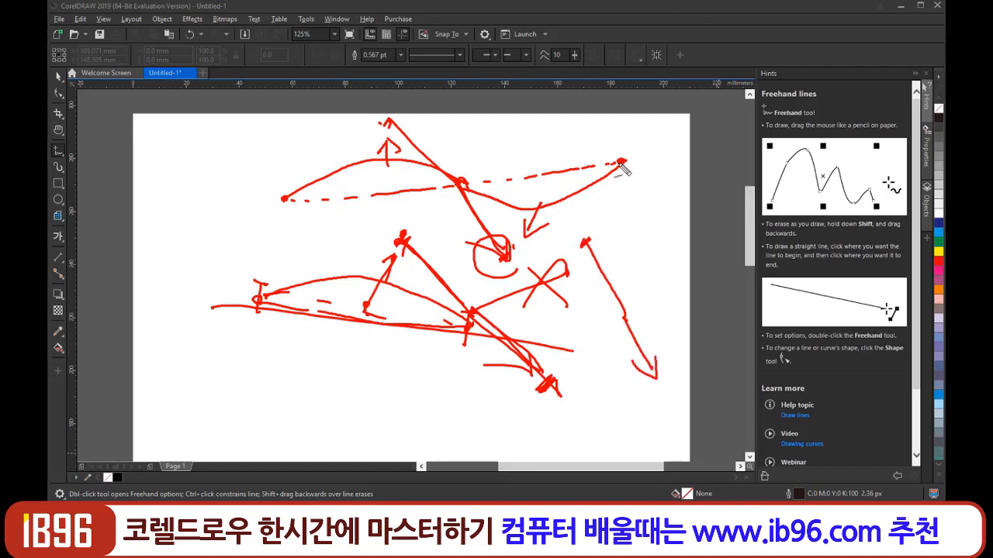
{"action": "left_click_drag", "start_coordinate": [621, 163], "coordinate": [626, 316]}
{"action": "mouse_move", "coordinate": [620, 164]}
{"action": "left_mouse_down"}
{"action": "mouse_move", "coordinate": [606, 219]}
{"action": "mouse_move", "coordinate": [629, 316]}
{"action": "left_mouse_up"}
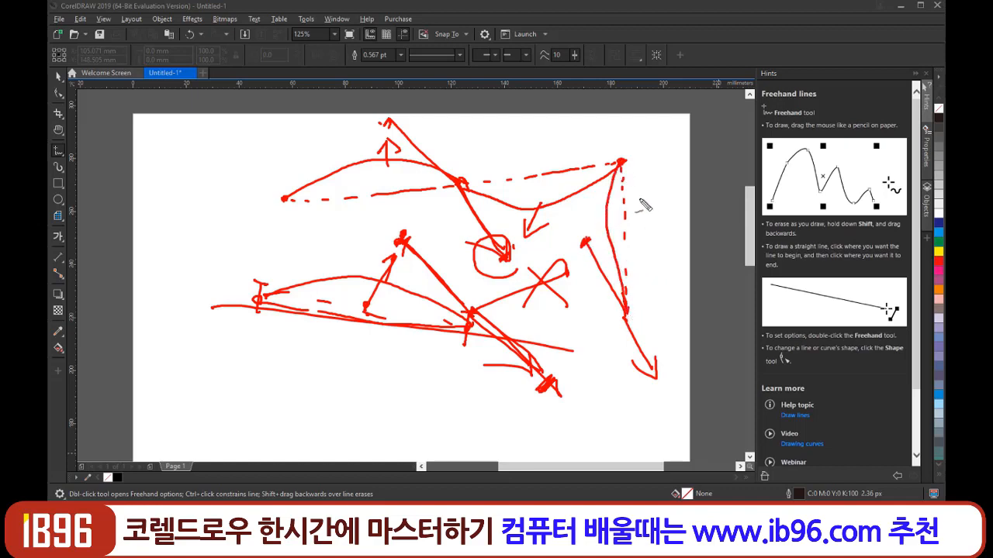
{"action": "left_click_drag", "start_coordinate": [627, 171], "coordinate": [635, 172]}
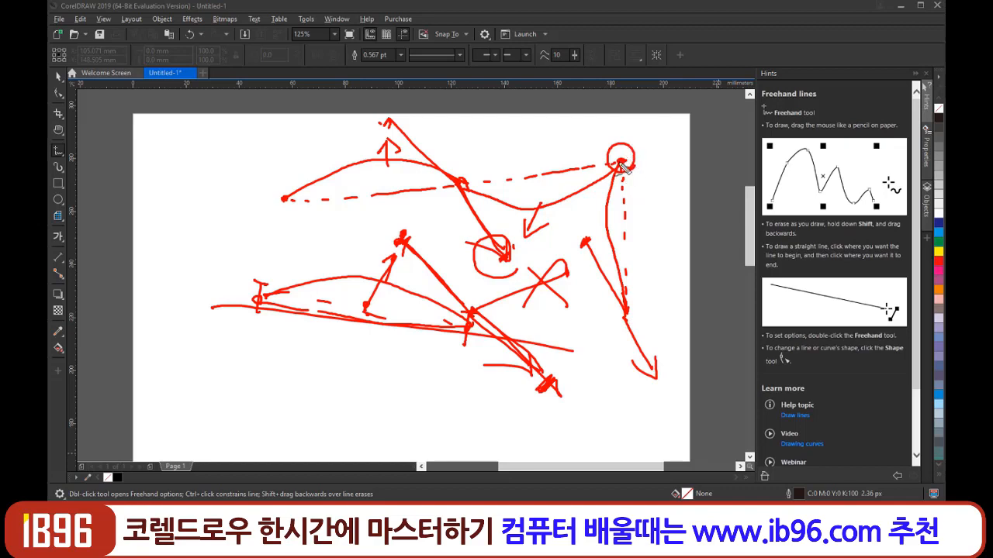
{"action": "left_click_drag", "start_coordinate": [654, 153], "coordinate": [667, 176]}
{"action": "left_click_drag", "start_coordinate": [665, 153], "coordinate": [657, 173]}
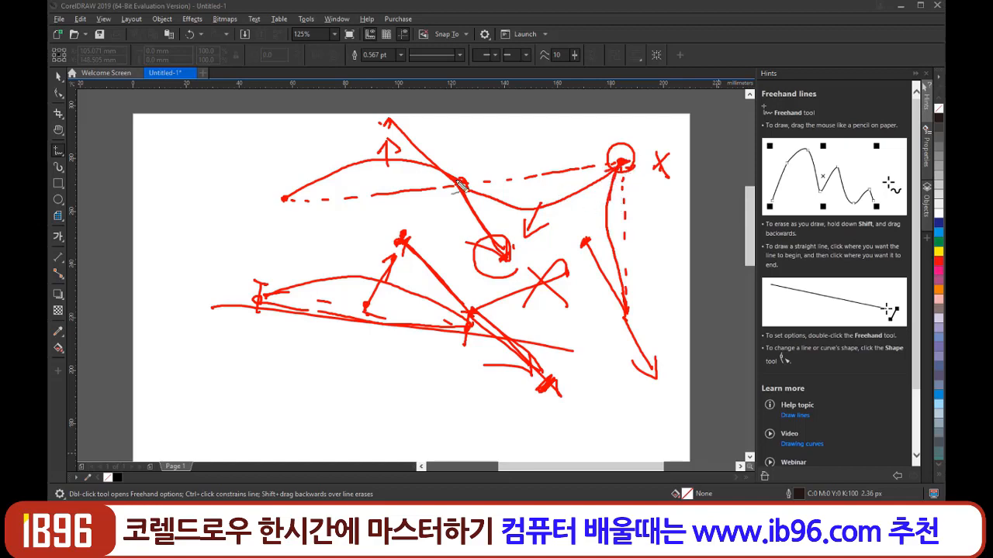
{"action": "mouse_move", "coordinate": [464, 177]}
{"action": "left_mouse_down"}
{"action": "mouse_move", "coordinate": [455, 205]}
{"action": "mouse_move", "coordinate": [466, 180]}
{"action": "left_mouse_up"}
{"action": "left_click_drag", "start_coordinate": [388, 120], "coordinate": [503, 249]}
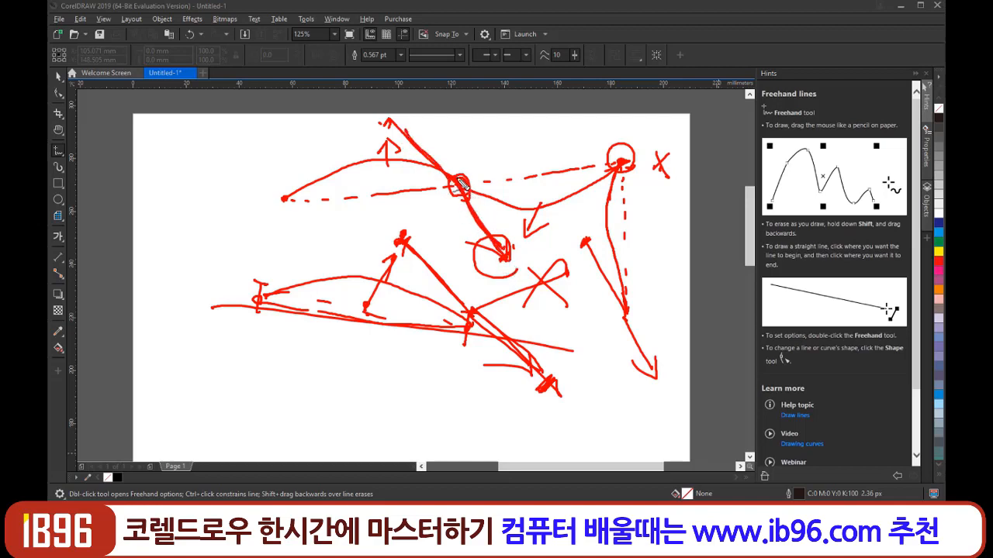
{"action": "mouse_move", "coordinate": [462, 185]}
{"action": "left_mouse_down"}
{"action": "mouse_move", "coordinate": [507, 268]}
{"action": "mouse_move", "coordinate": [462, 203]}
{"action": "mouse_move", "coordinate": [469, 174]}
{"action": "left_mouse_up"}
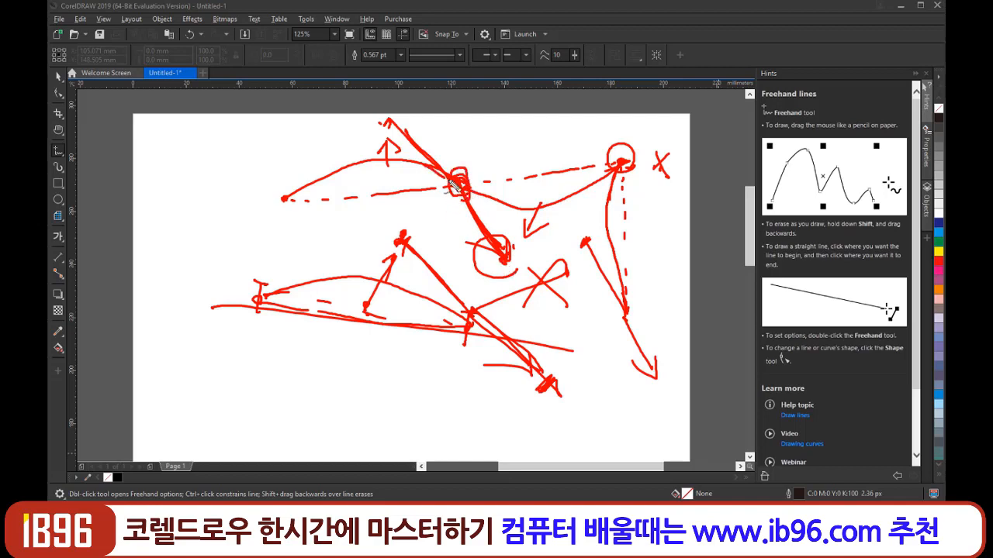
{"action": "left_click_drag", "start_coordinate": [181, 285], "coordinate": [216, 242]}
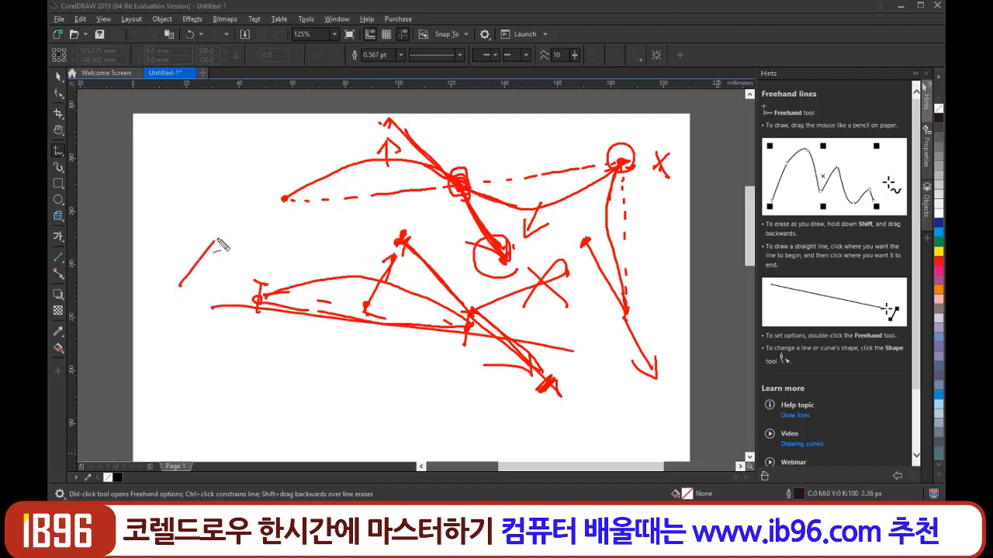
{"action": "mouse_move", "coordinate": [211, 307]}
{"action": "left_mouse_down"}
{"action": "mouse_move", "coordinate": [220, 250]}
{"action": "mouse_move", "coordinate": [228, 257]}
{"action": "left_mouse_up"}
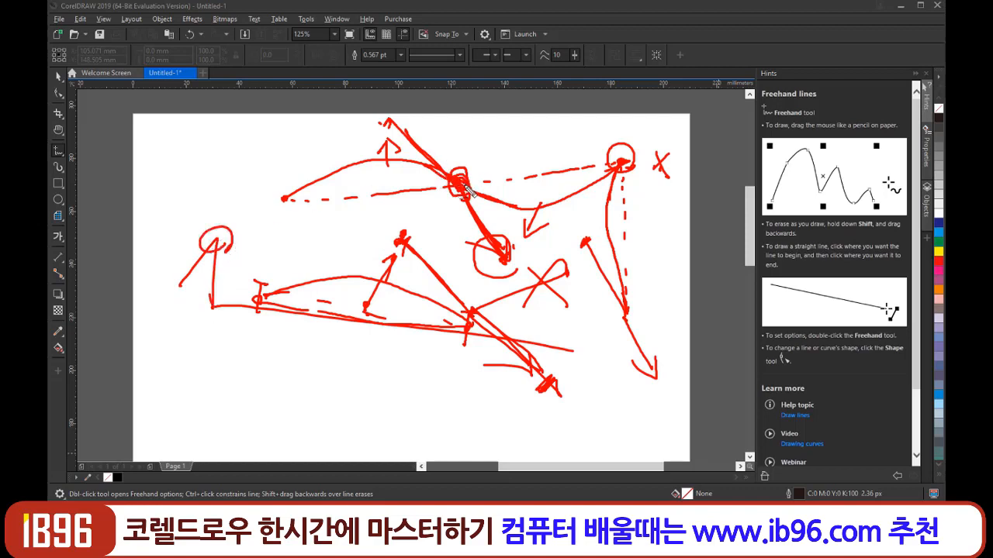
{"action": "left_click_drag", "start_coordinate": [465, 180], "coordinate": [411, 122]}
{"action": "mouse_move", "coordinate": [351, 175]}
{"action": "left_mouse_down"}
{"action": "mouse_move", "coordinate": [407, 161]}
{"action": "mouse_move", "coordinate": [507, 226]}
{"action": "mouse_move", "coordinate": [541, 208]}
{"action": "left_mouse_up"}
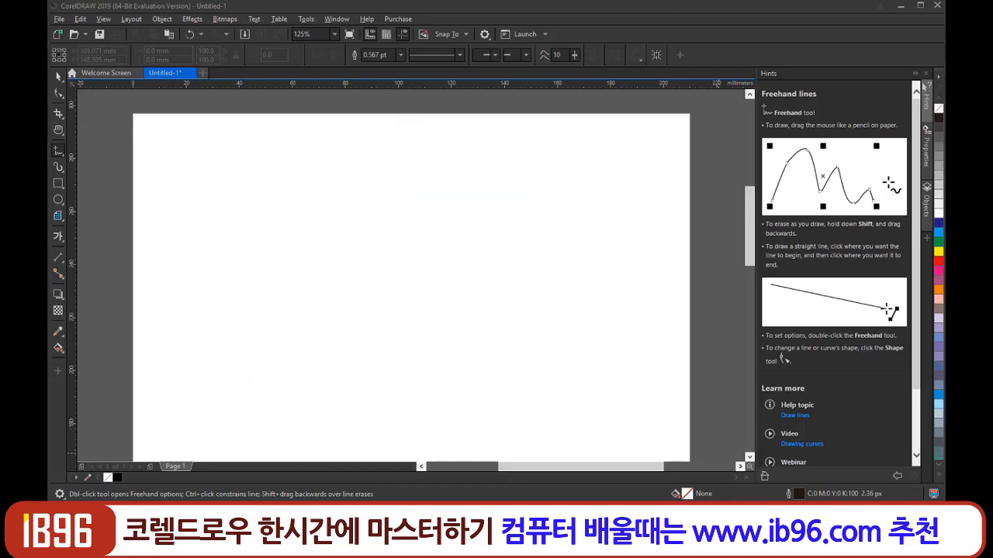
Draw an open zigzag path of seven straight segments with the Pen tool, about 119 by 74 mm overall.
{"action": "left_click", "coordinate": [59, 154]}
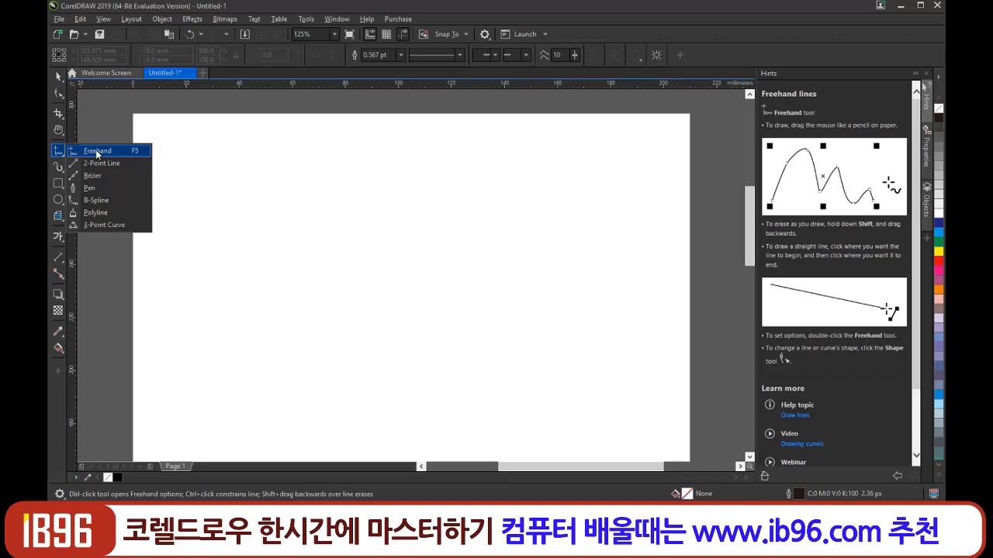
{"action": "left_click", "coordinate": [95, 175]}
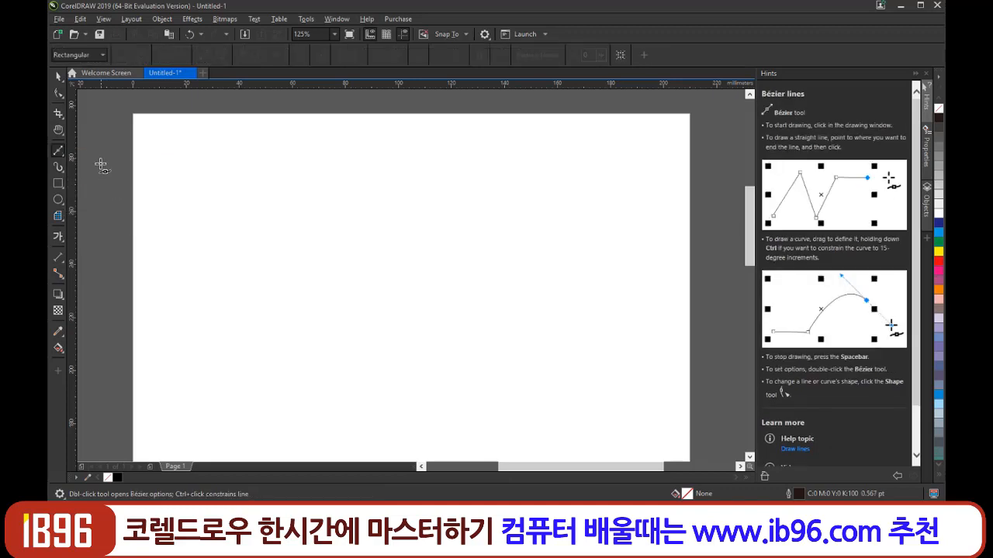
{"action": "left_click", "coordinate": [60, 153]}
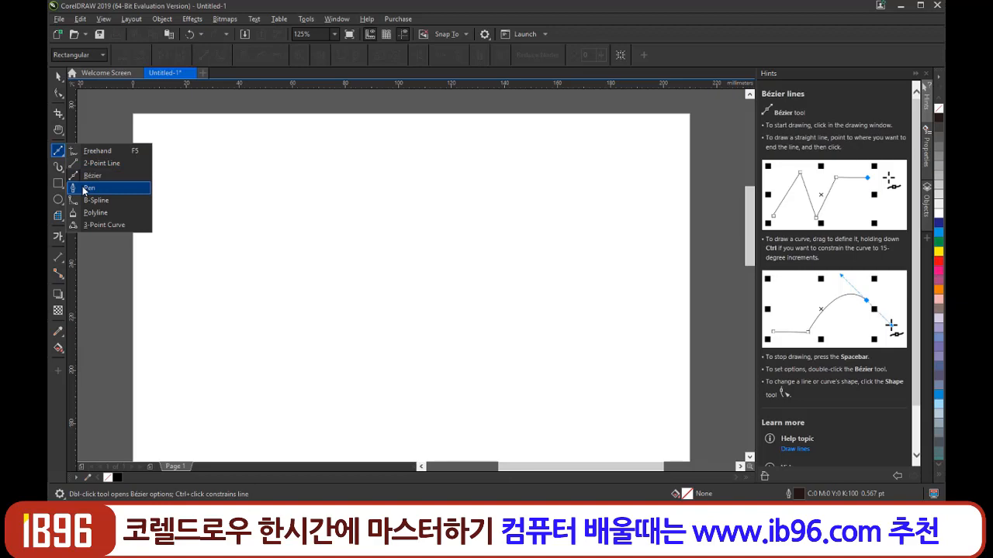
{"action": "left_click", "coordinate": [87, 188]}
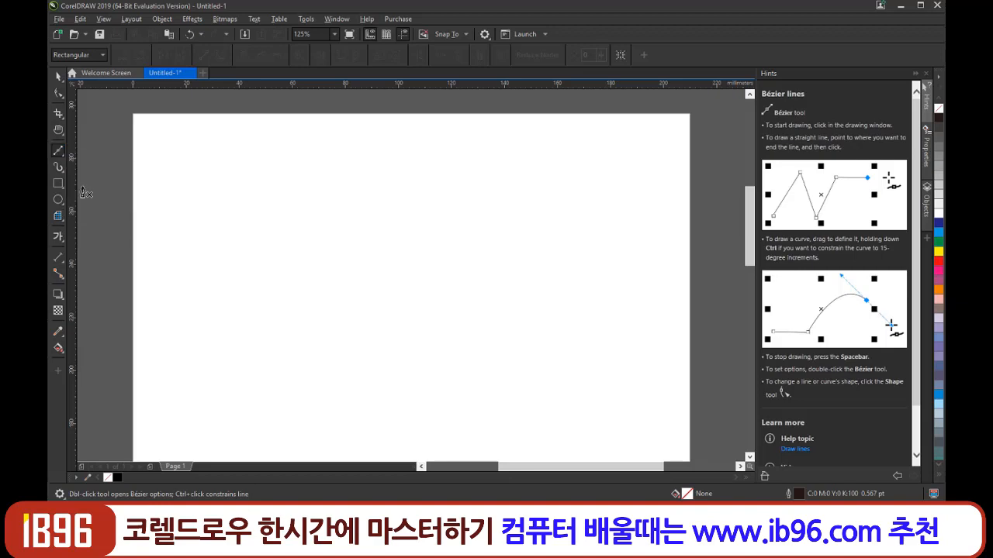
{"action": "left_click", "coordinate": [250, 251]}
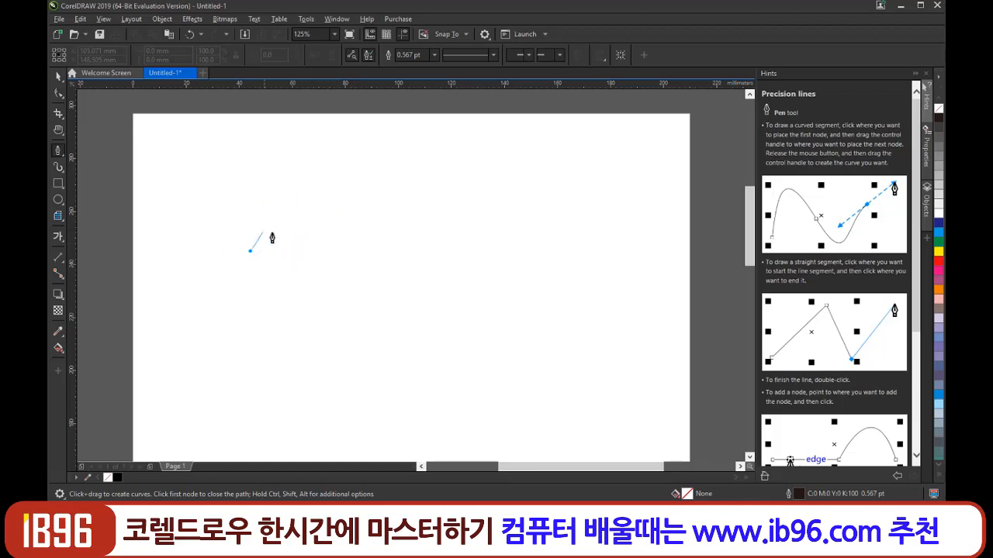
{"action": "double_click", "coordinate": [419, 191]}
{"action": "left_click", "coordinate": [419, 190]}
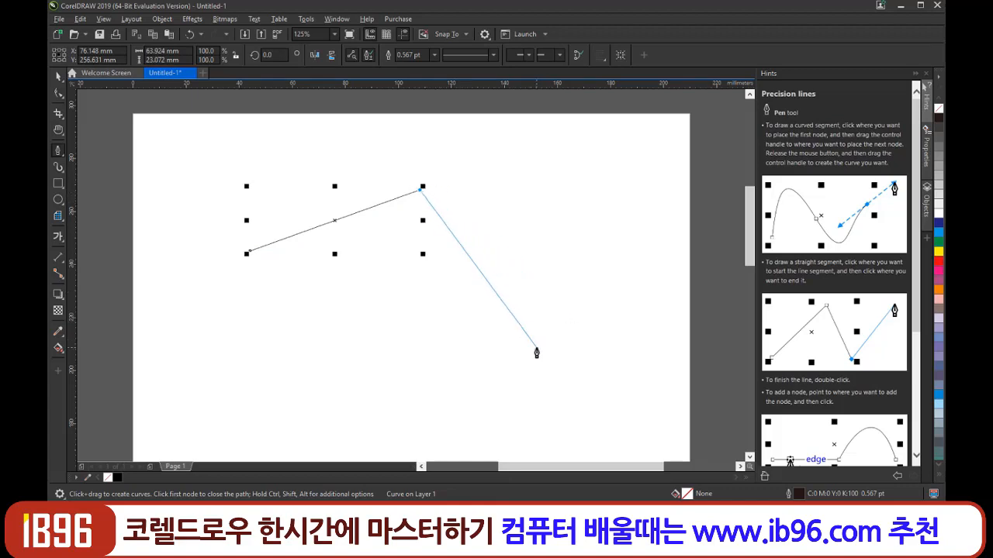
{"action": "left_click", "coordinate": [536, 347]}
{"action": "left_click", "coordinate": [476, 385]}
{"action": "left_click", "coordinate": [430, 306]}
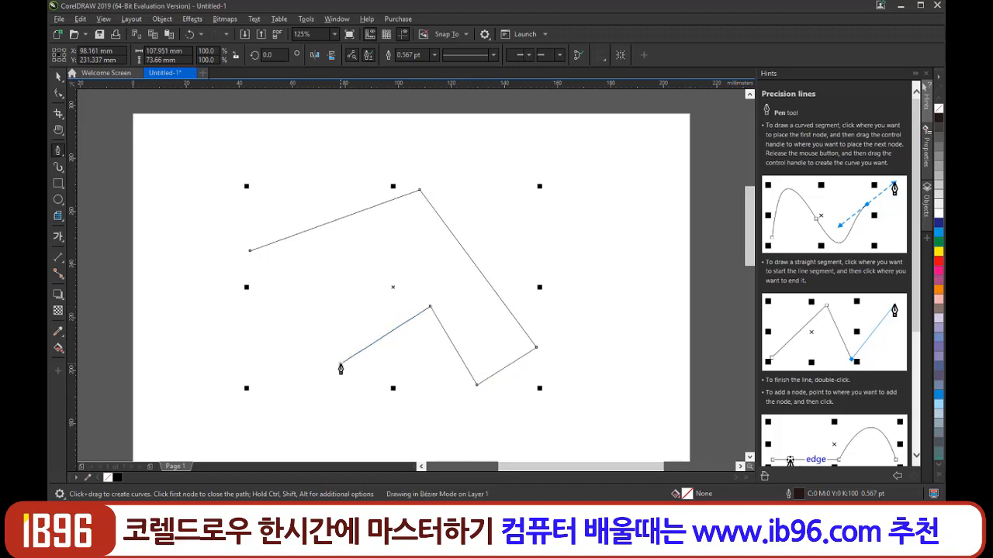
{"action": "left_click", "coordinate": [340, 363]}
{"action": "left_click", "coordinate": [332, 316]}
{"action": "double_click", "coordinate": [220, 296]}
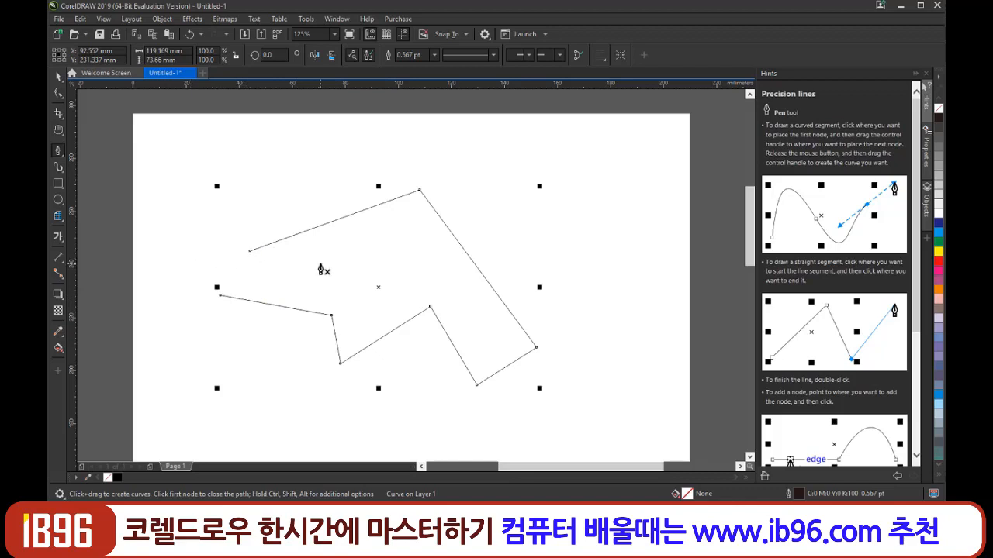
Close the open zigzag path by joining its two end nodes with a straight Pen segment.
{"action": "left_click", "coordinate": [251, 253]}
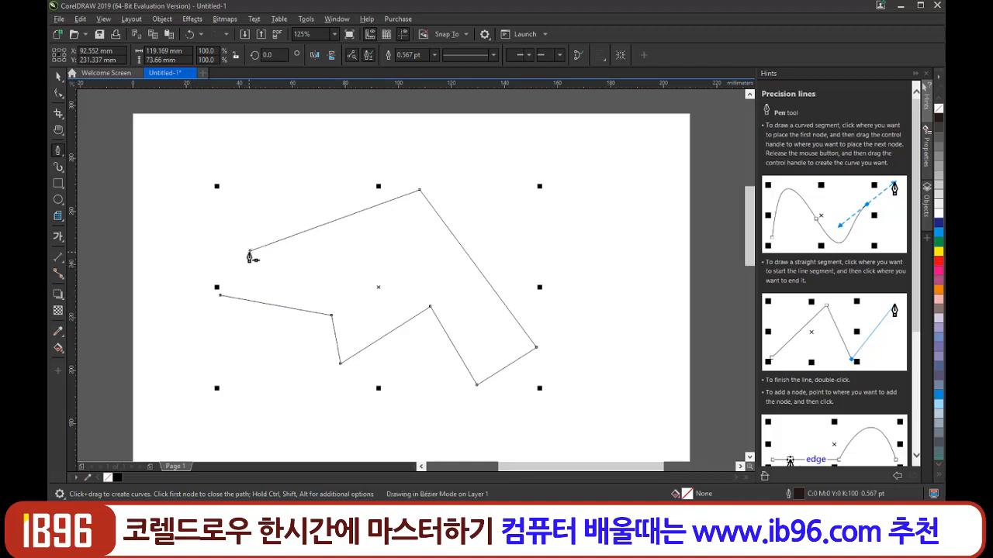
{"action": "left_click", "coordinate": [220, 295]}
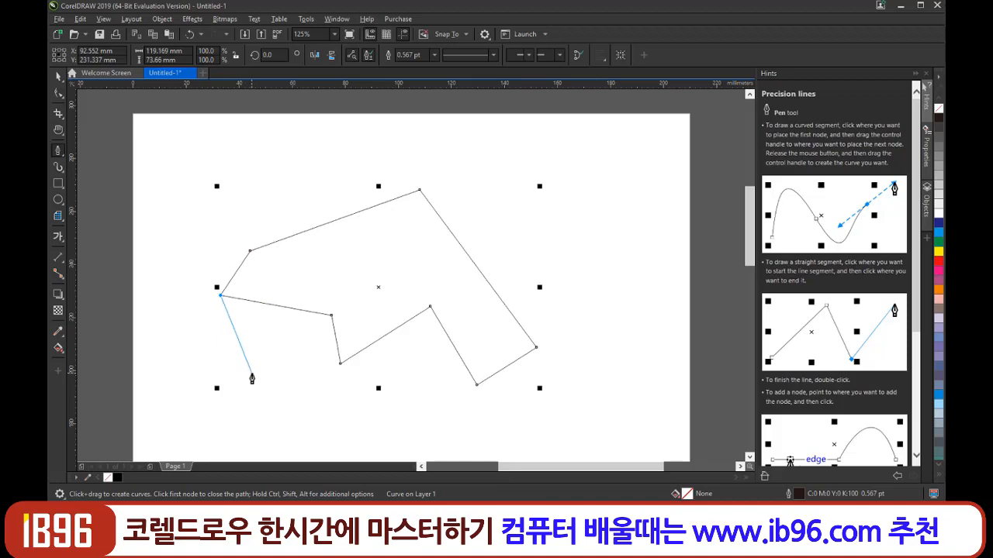
{"action": "key", "text": "Escape"}
Move the closed zigzag shape with the Pick tool so its centre sits at about X 109, Y 244 mm.
{"action": "left_click", "coordinate": [58, 77]}
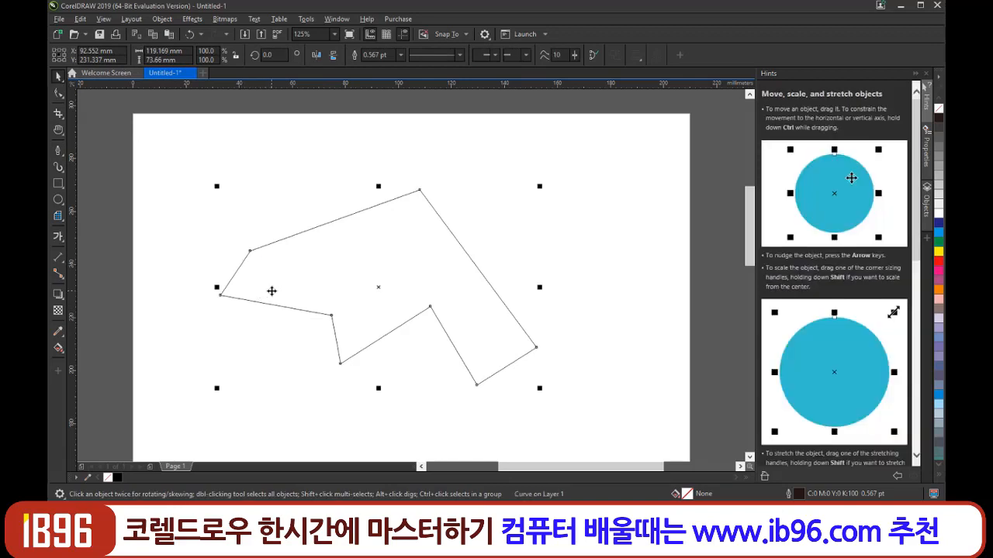
{"action": "left_click_drag", "start_coordinate": [248, 298], "coordinate": [351, 299]}
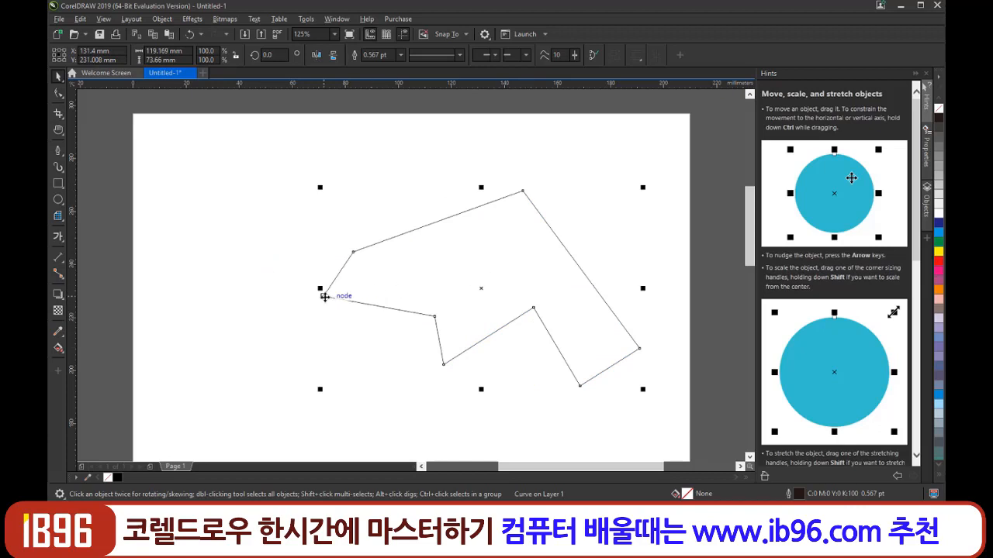
{"action": "left_click_drag", "start_coordinate": [323, 294], "coordinate": [265, 261]}
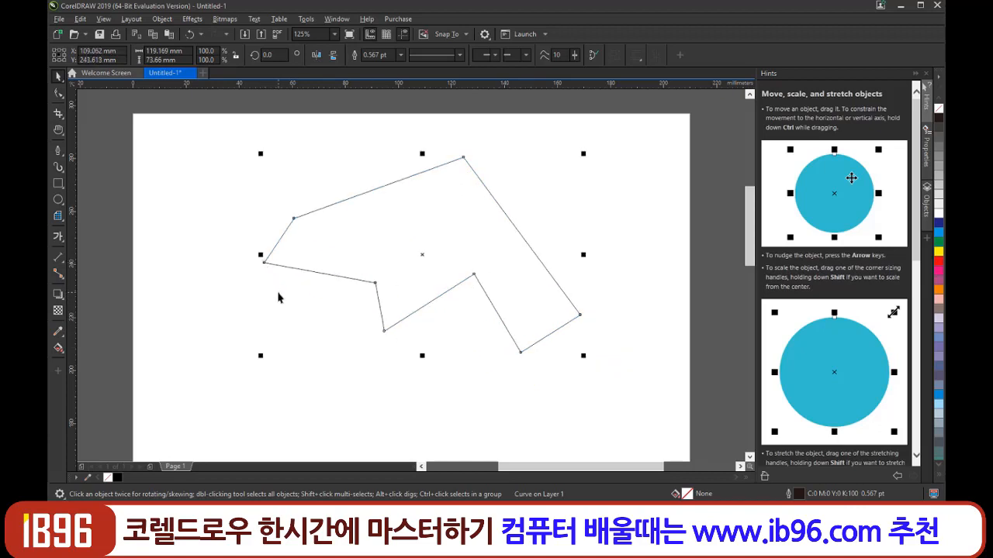
Delete the zigzag shape and draw an open S-shaped wave of two curved segments with the Pen tool, about 117 by 37 mm.
{"action": "key", "text": "Delete"}
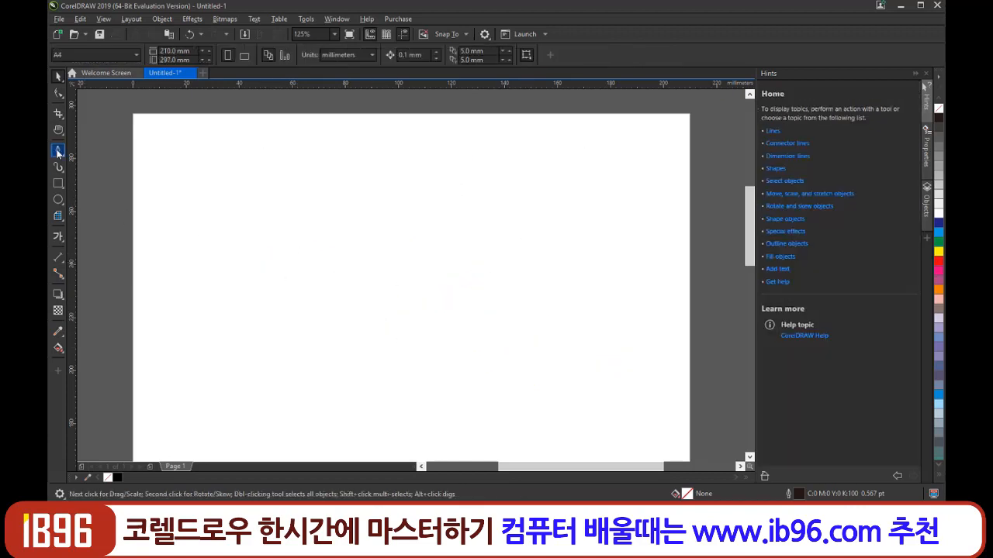
{"action": "left_click", "coordinate": [57, 151]}
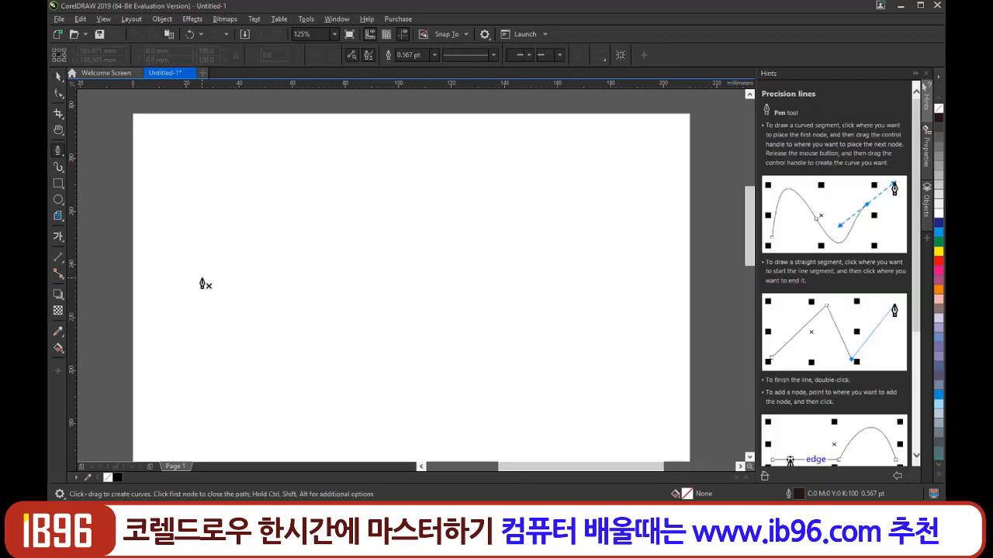
{"action": "left_click", "coordinate": [248, 255]}
{"action": "left_click", "coordinate": [395, 255]}
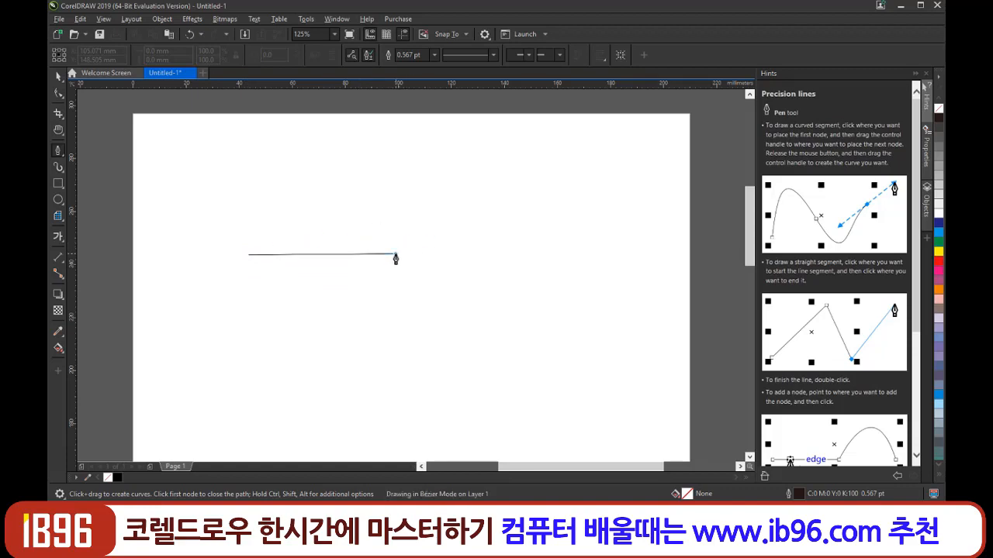
{"action": "left_click_drag", "start_coordinate": [395, 256], "coordinate": [484, 337]}
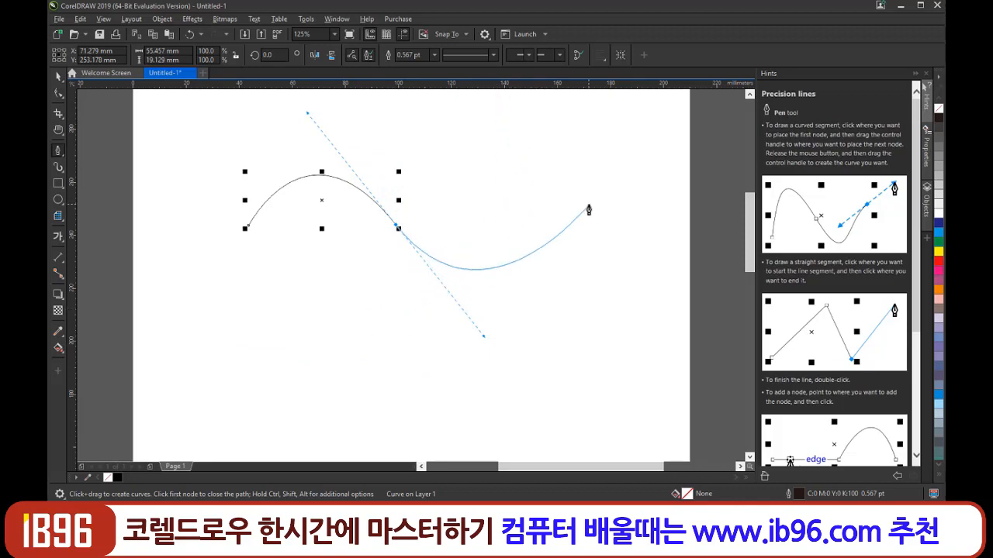
{"action": "double_click", "coordinate": [558, 221]}
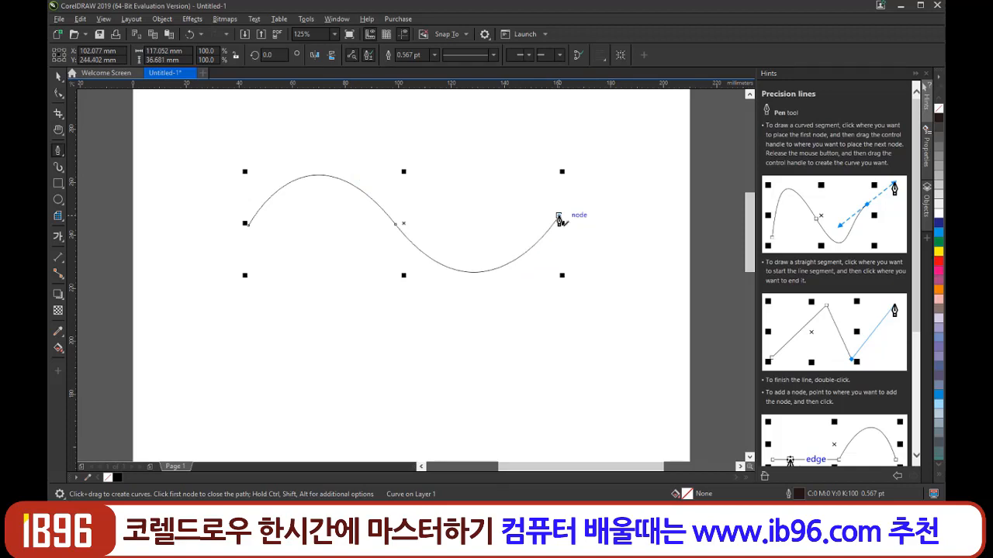
Extend the wave from its end node with a curved Pen segment and close it at the start node, about 132 by 82 mm overall.
{"action": "left_click", "coordinate": [558, 221]}
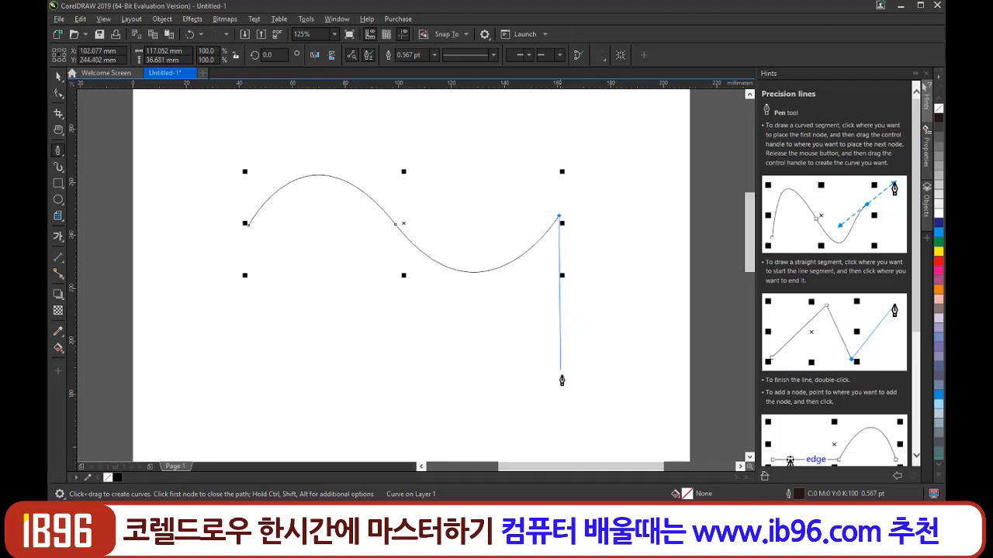
{"action": "left_click", "coordinate": [563, 381]}
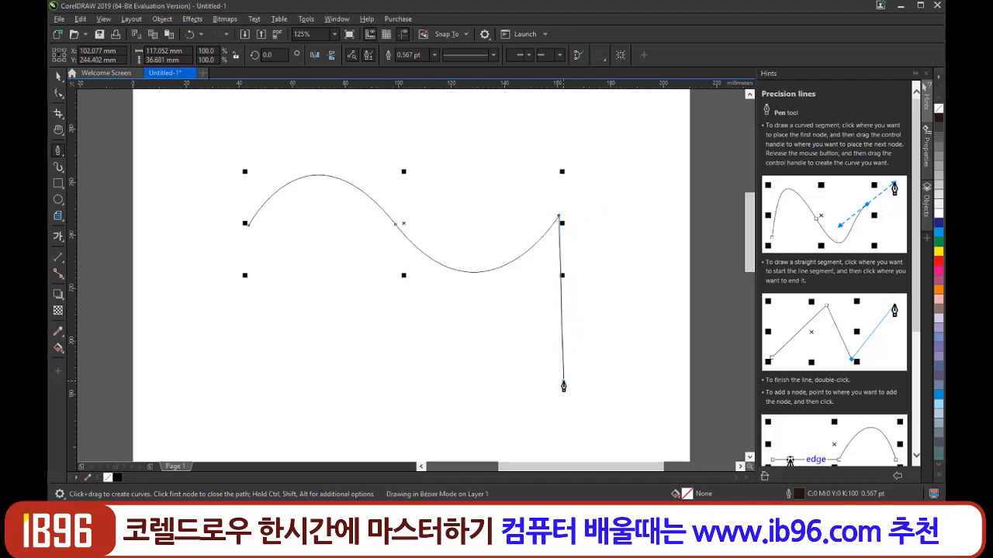
{"action": "left_click_drag", "start_coordinate": [563, 384], "coordinate": [483, 444]}
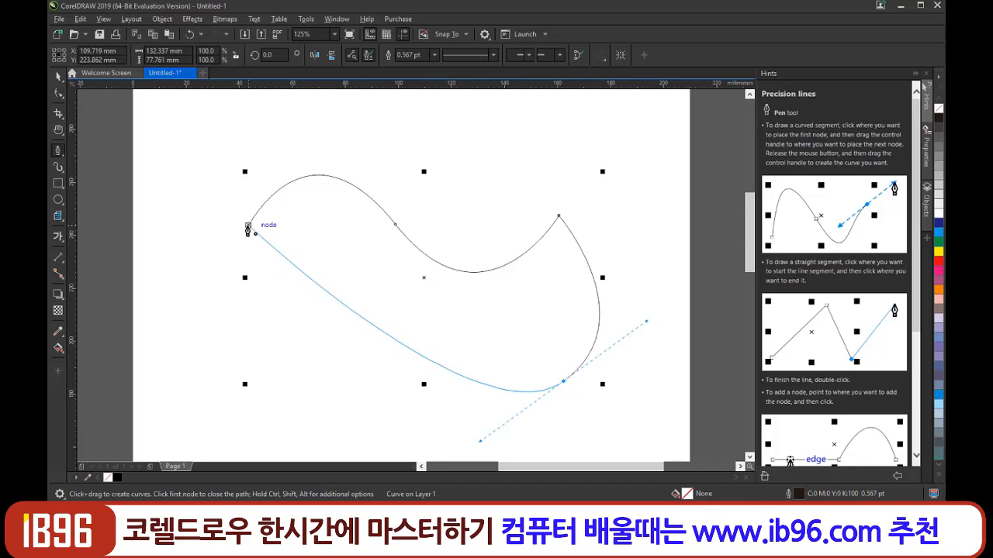
{"action": "left_click", "coordinate": [248, 226]}
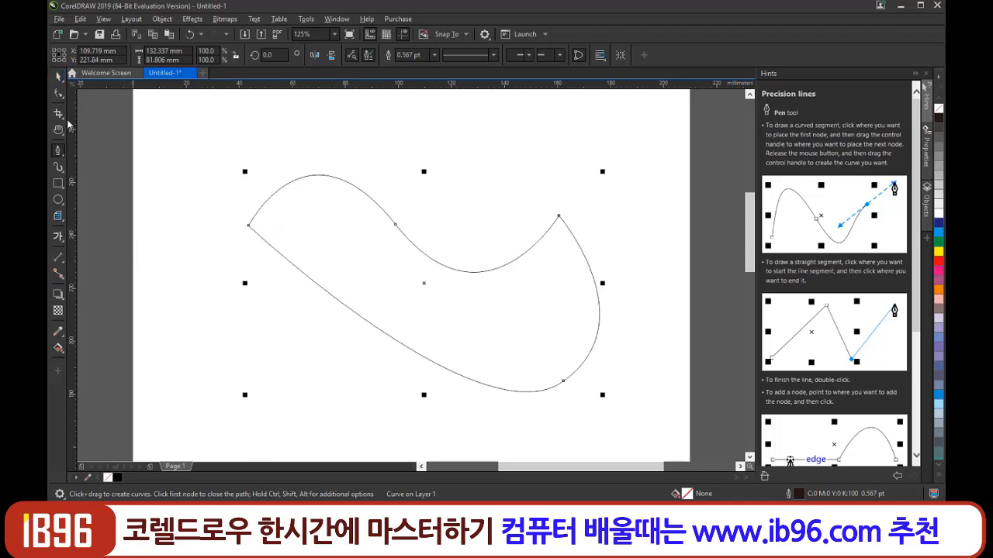
Delete the closed wave shape and draw a closed heart of four curved segments with the Pen tool, about 69 by 58 mm.
{"action": "key", "text": "space"}
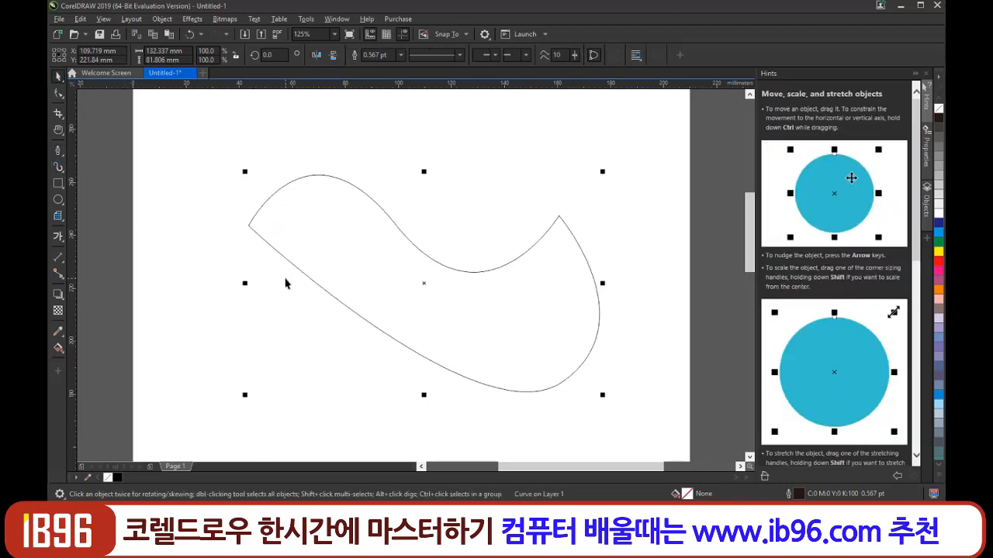
{"action": "key", "text": "Delete"}
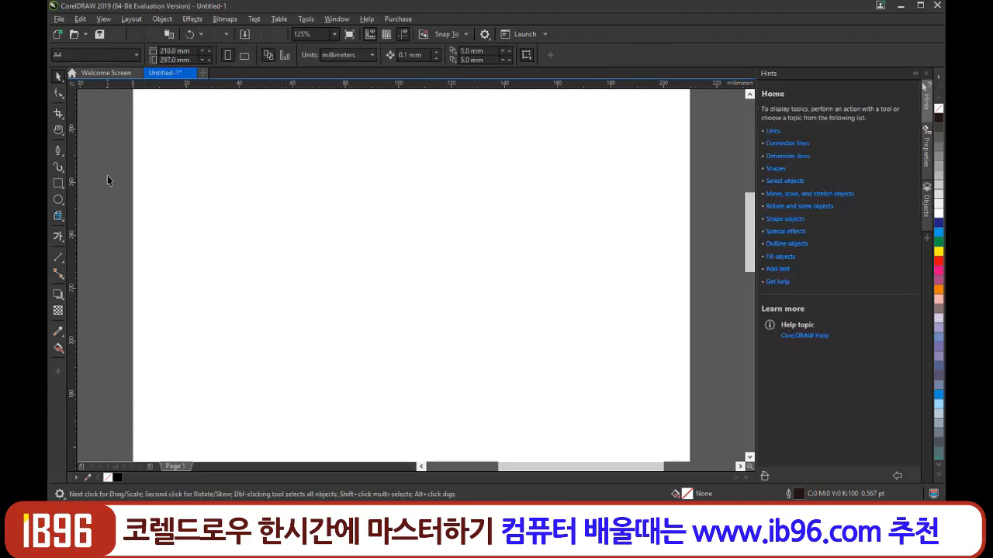
{"action": "left_click", "coordinate": [58, 152]}
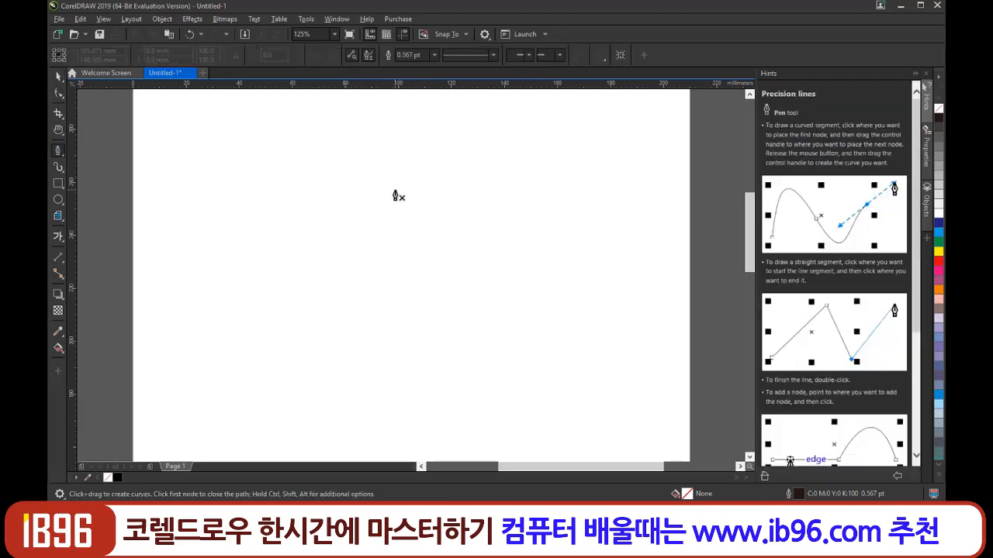
{"action": "left_click", "coordinate": [346, 192]}
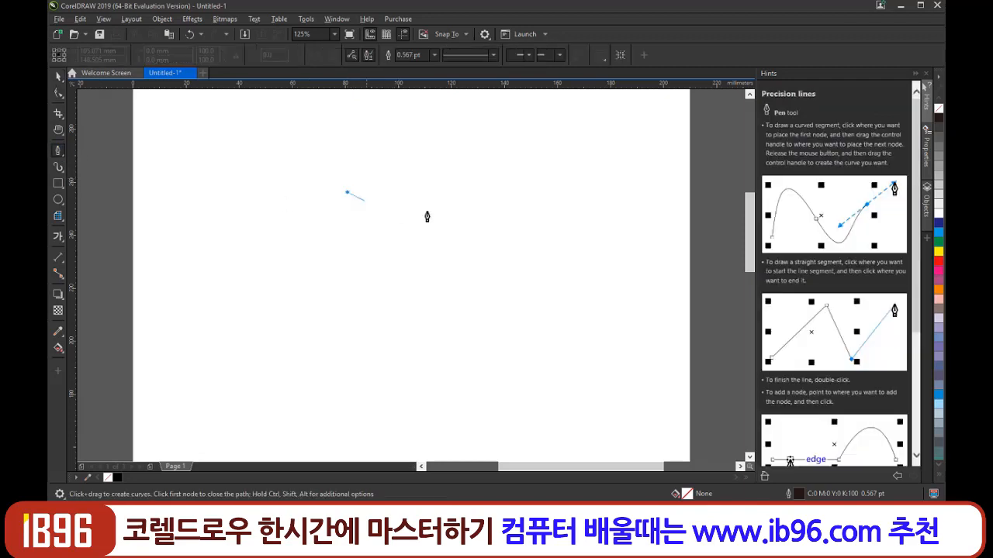
{"action": "left_click", "coordinate": [417, 156]}
{"action": "left_click_drag", "start_coordinate": [423, 165], "coordinate": [466, 179]}
{"action": "key", "text": "Escape"}
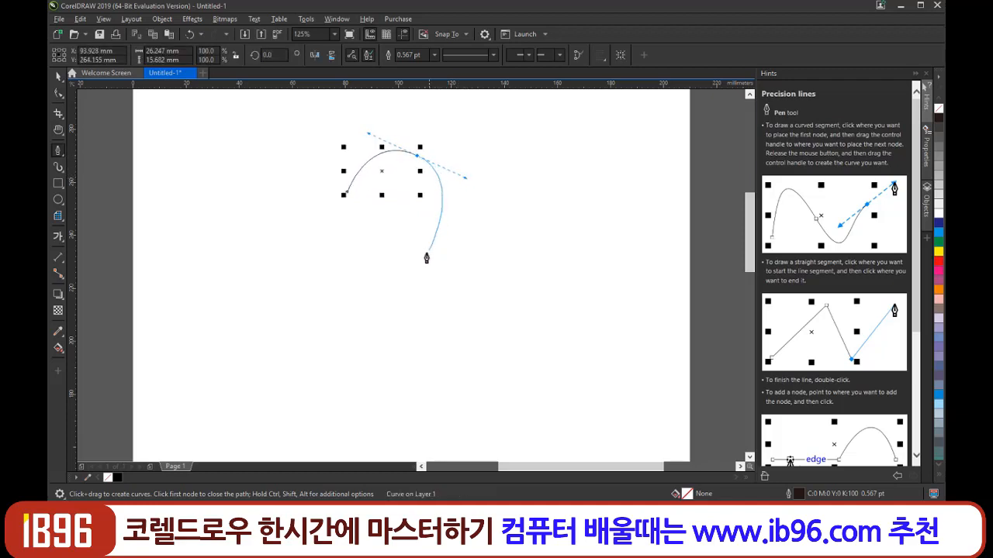
{"action": "left_click", "coordinate": [358, 304]}
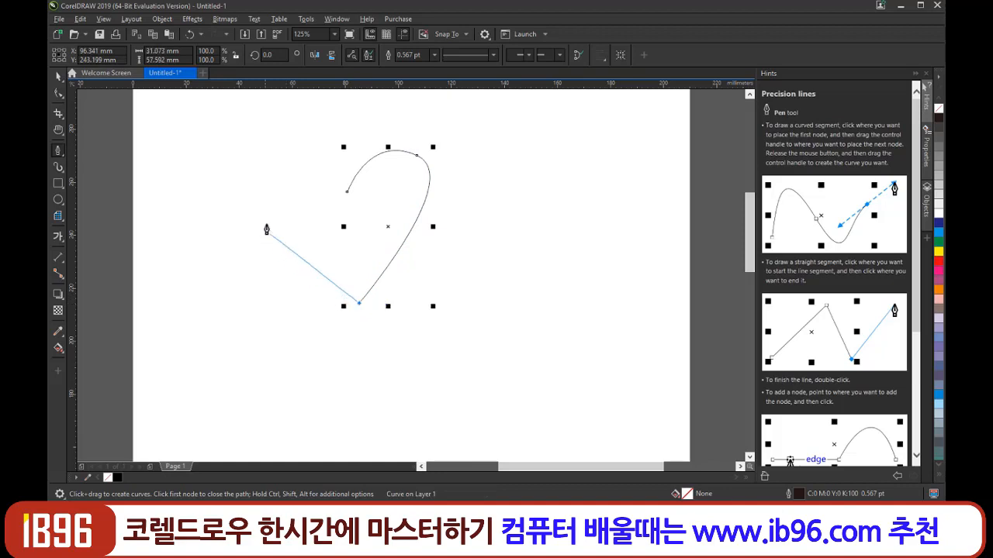
{"action": "left_click_drag", "start_coordinate": [252, 183], "coordinate": [288, 134]}
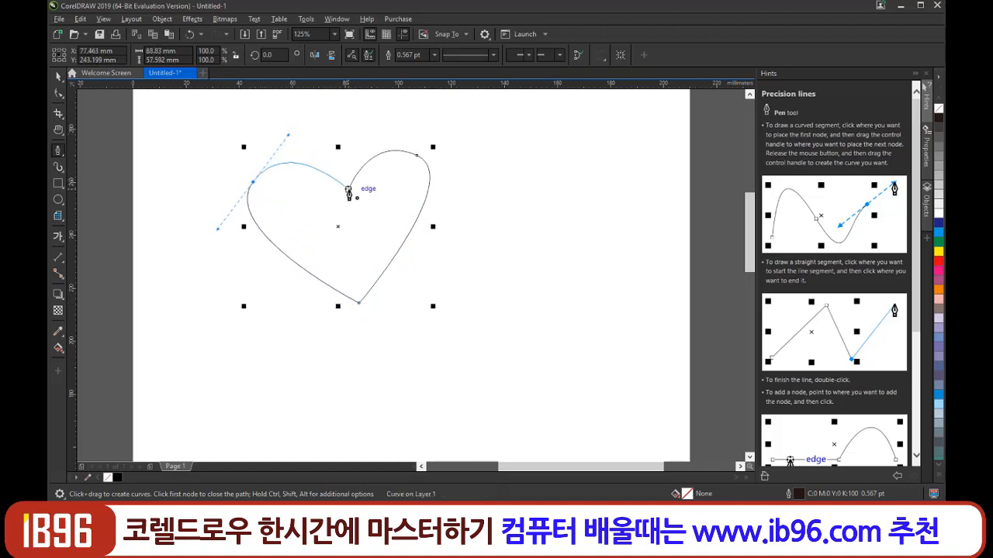
{"action": "left_click", "coordinate": [346, 192]}
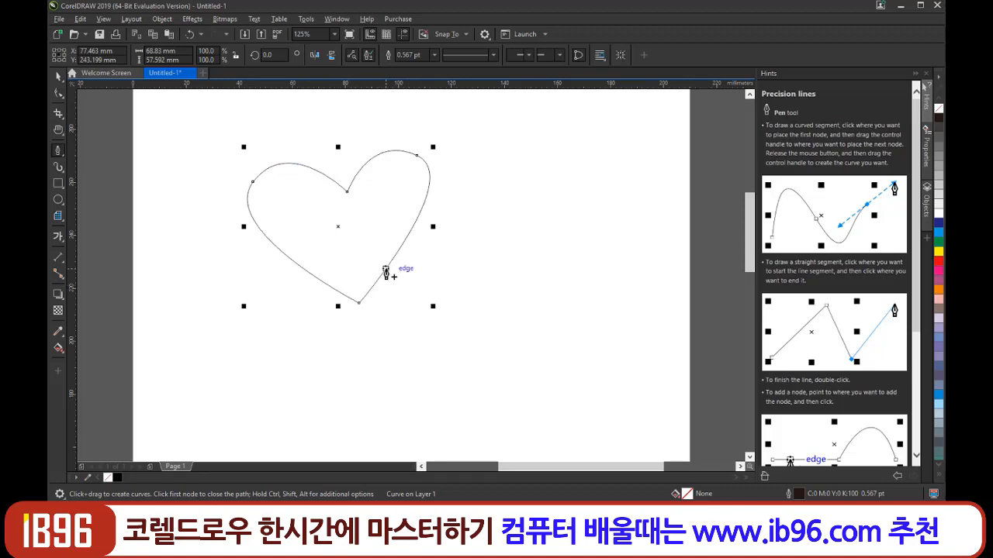
Delete the heart and draw a smaller closed heart in its place with the Pen tool, about 52 by 41 mm.
{"action": "key", "text": "Delete"}
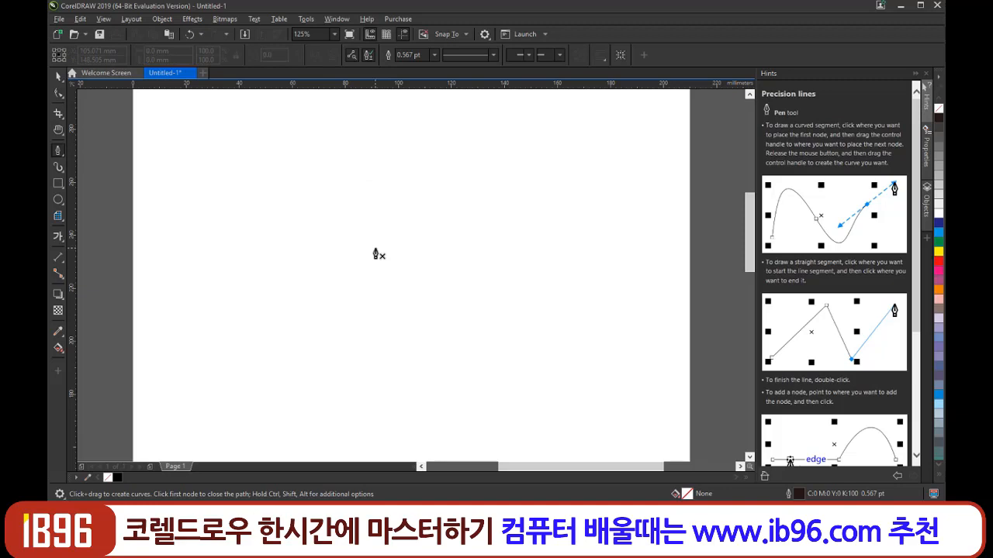
{"action": "left_click", "coordinate": [342, 213]}
{"action": "left_click_drag", "start_coordinate": [401, 181], "coordinate": [433, 202]}
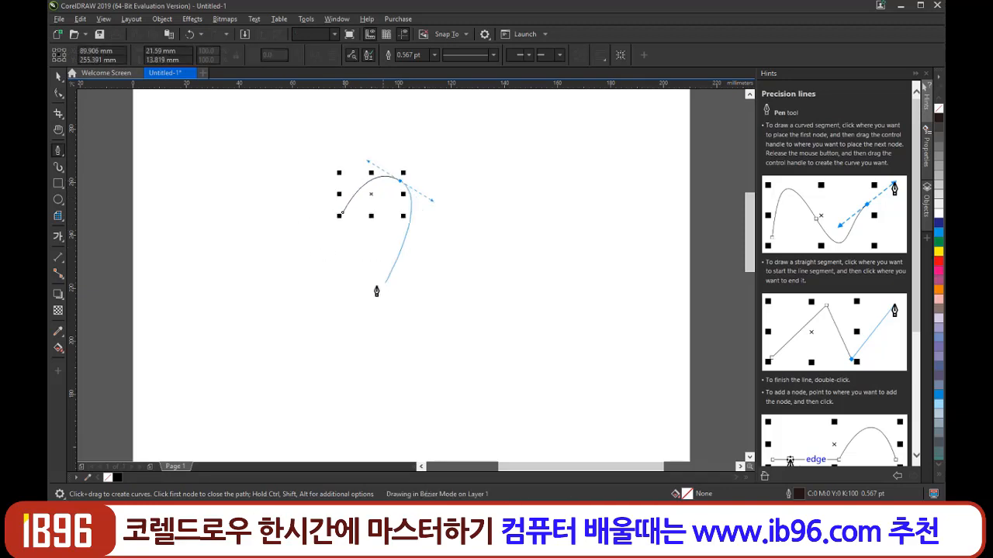
{"action": "left_click", "coordinate": [346, 286]}
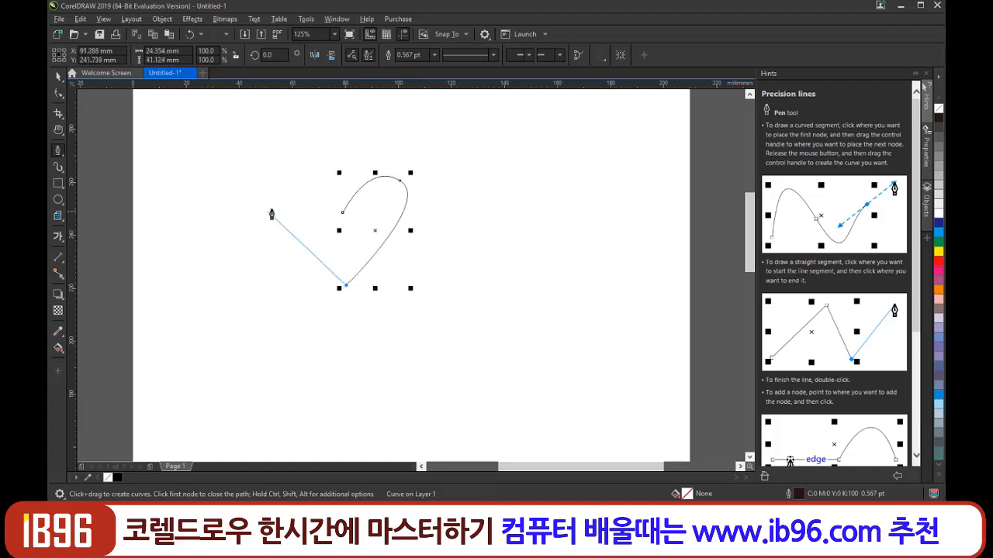
{"action": "left_click_drag", "start_coordinate": [277, 197], "coordinate": [312, 153]}
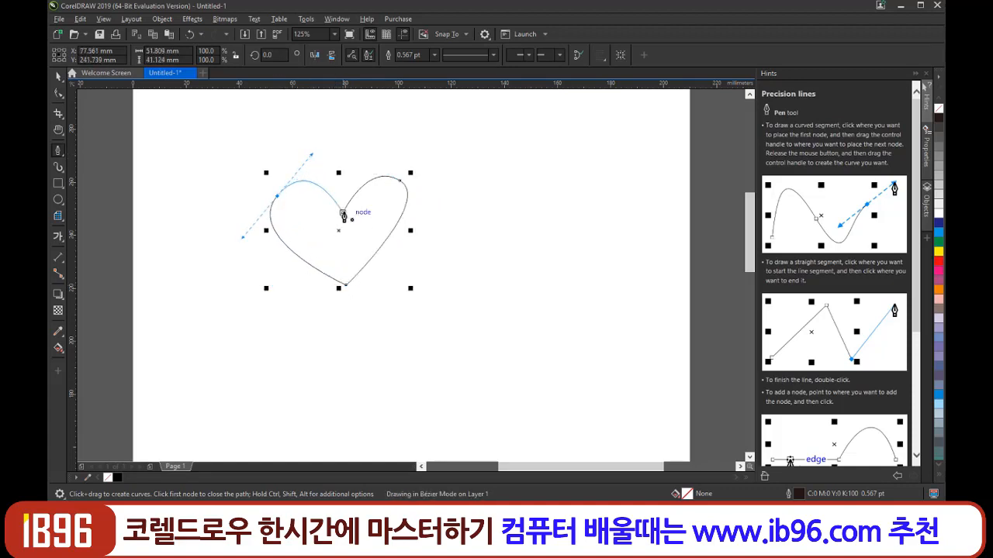
{"action": "left_click", "coordinate": [343, 211]}
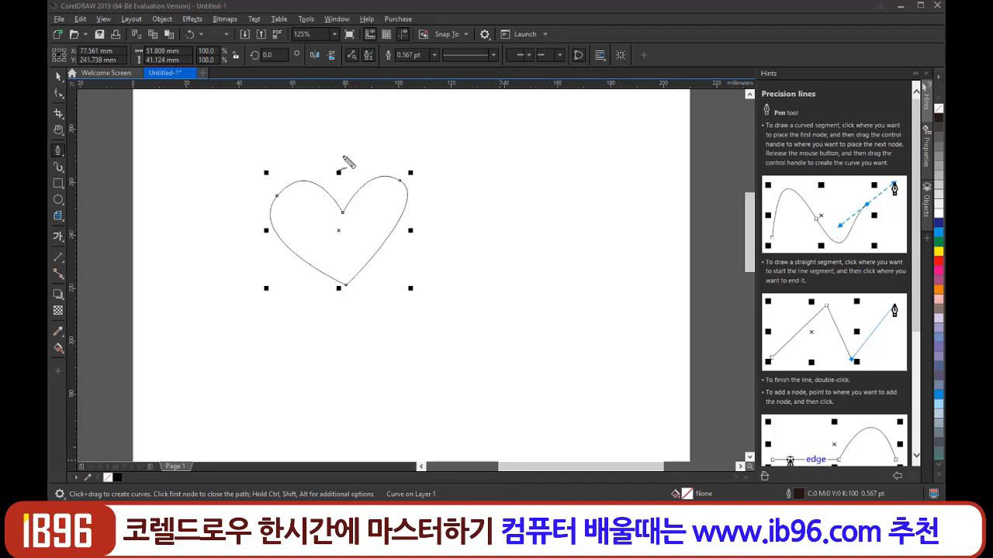
{"action": "left_click_drag", "start_coordinate": [343, 156], "coordinate": [350, 368]}
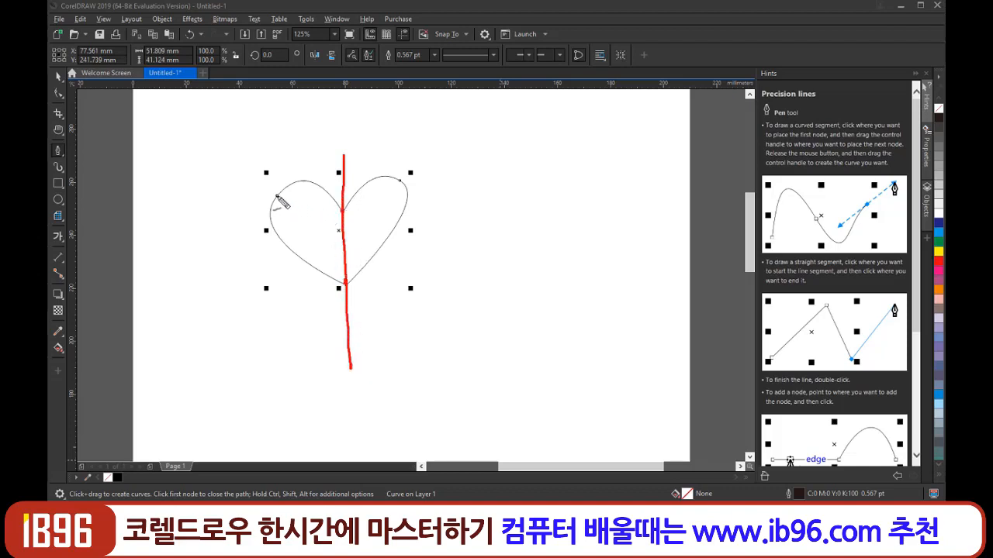
{"action": "left_click_drag", "start_coordinate": [397, 181], "coordinate": [400, 180]}
{"action": "left_click_drag", "start_coordinate": [246, 196], "coordinate": [487, 192]}
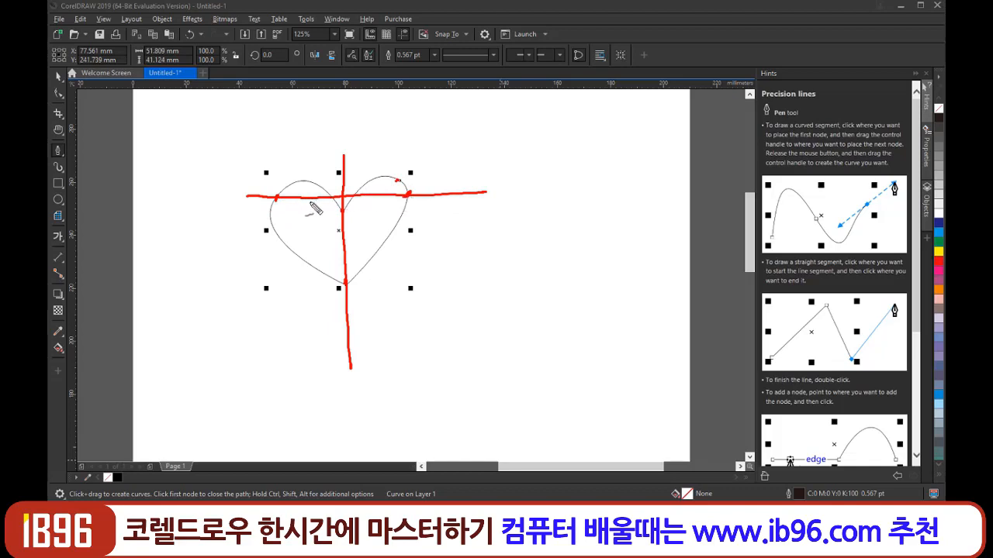
{"action": "left_click_drag", "start_coordinate": [249, 228], "coordinate": [303, 169]}
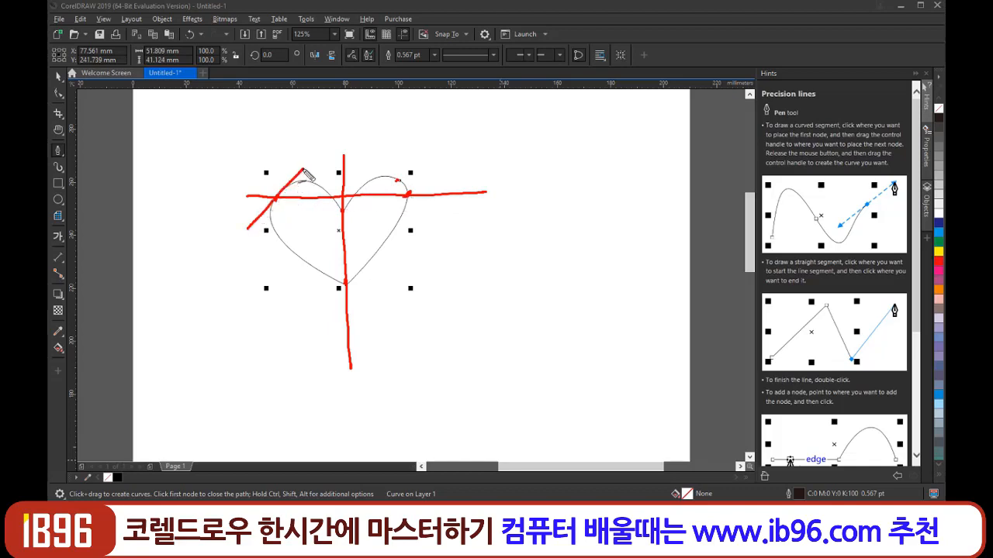
{"action": "left_click_drag", "start_coordinate": [397, 166], "coordinate": [433, 231]}
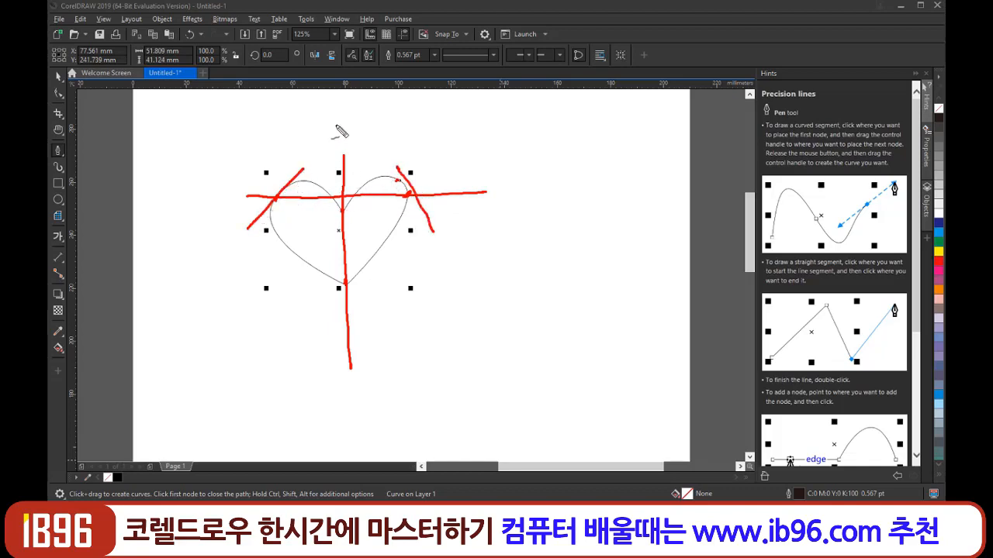
{"action": "left_click_drag", "start_coordinate": [307, 193], "coordinate": [314, 184]}
{"action": "left_click_drag", "start_coordinate": [368, 167], "coordinate": [371, 168]}
{"action": "mouse_move", "coordinate": [541, 245]}
{"action": "left_mouse_down"}
{"action": "mouse_move", "coordinate": [513, 284]}
{"action": "mouse_move", "coordinate": [548, 301]}
{"action": "left_mouse_up"}
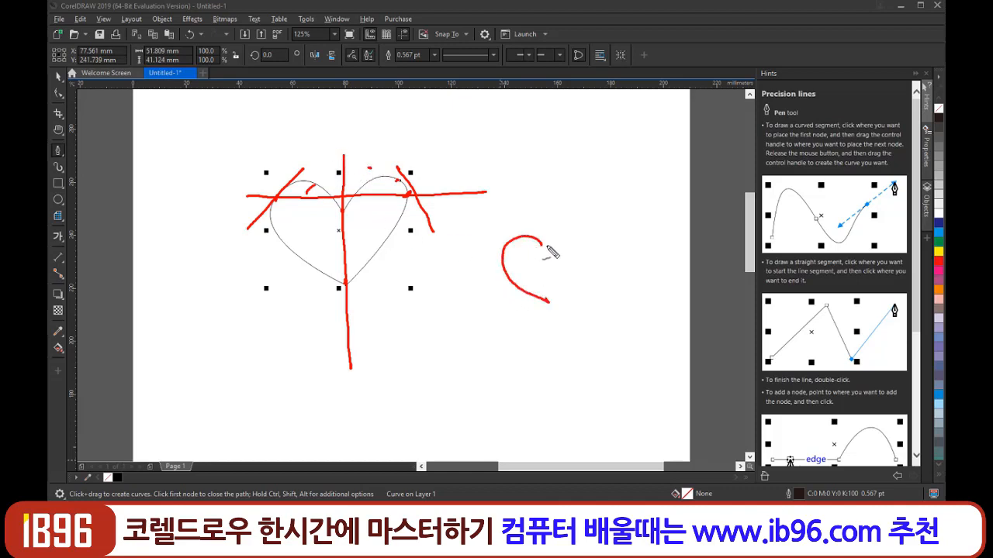
{"action": "mouse_move", "coordinate": [543, 247]}
{"action": "left_mouse_down"}
{"action": "mouse_move", "coordinate": [579, 246]}
{"action": "mouse_move", "coordinate": [580, 272]}
{"action": "mouse_move", "coordinate": [552, 302]}
{"action": "mouse_move", "coordinate": [547, 253]}
{"action": "mouse_move", "coordinate": [574, 236]}
{"action": "mouse_move", "coordinate": [584, 272]}
{"action": "mouse_move", "coordinate": [553, 301]}
{"action": "left_mouse_up"}
{"action": "left_click_drag", "start_coordinate": [542, 204], "coordinate": [557, 360]}
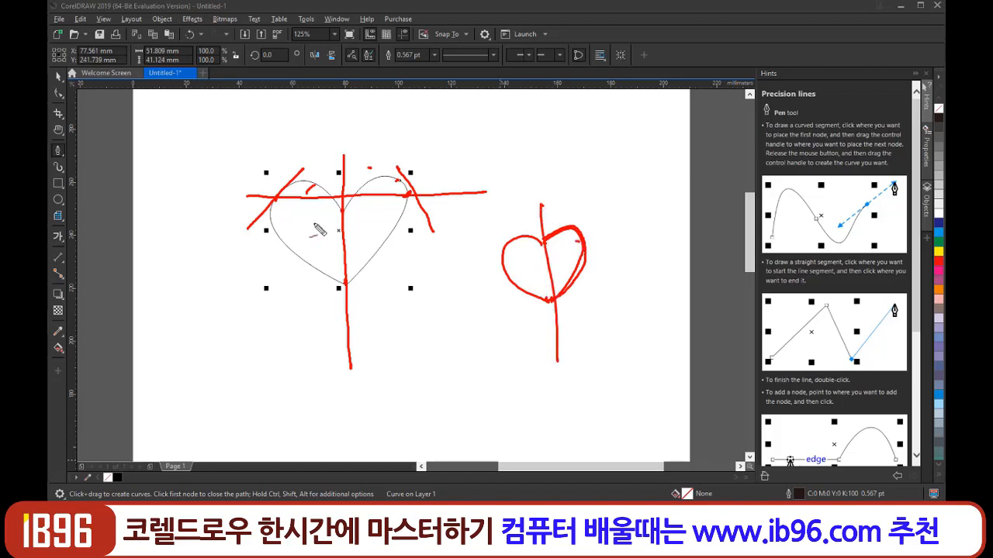
{"action": "mouse_move", "coordinate": [277, 204]}
{"action": "left_mouse_down"}
{"action": "mouse_move", "coordinate": [272, 195]}
{"action": "mouse_move", "coordinate": [282, 203]}
{"action": "left_mouse_up"}
{"action": "left_click_drag", "start_coordinate": [402, 186], "coordinate": [405, 190]}
{"action": "left_click", "coordinate": [388, 206]}
{"action": "key", "text": "Escape"}
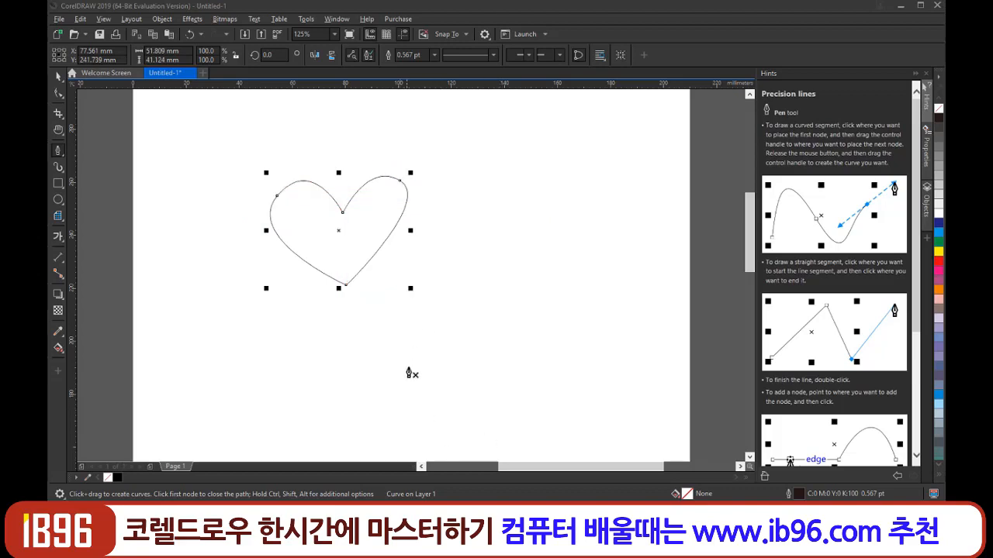
Delete the smaller heart, and hide the rulers and show them again.
{"action": "key", "text": "Delete"}
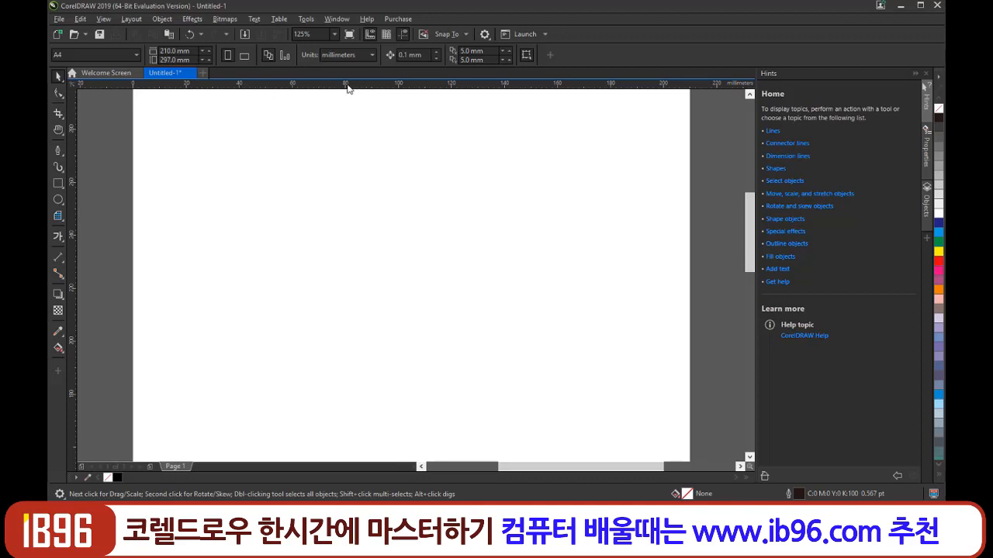
{"action": "left_click", "coordinate": [370, 36]}
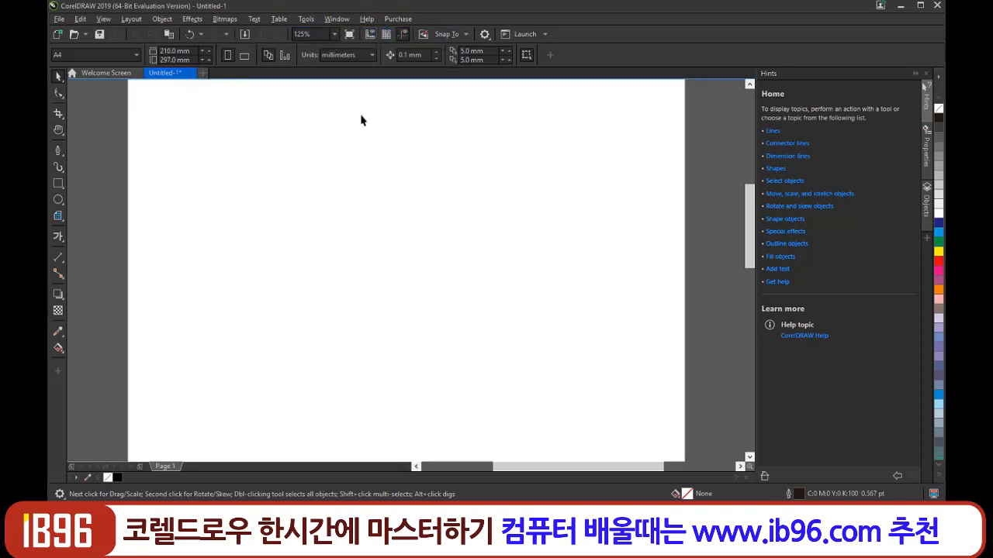
{"action": "left_click", "coordinate": [370, 37]}
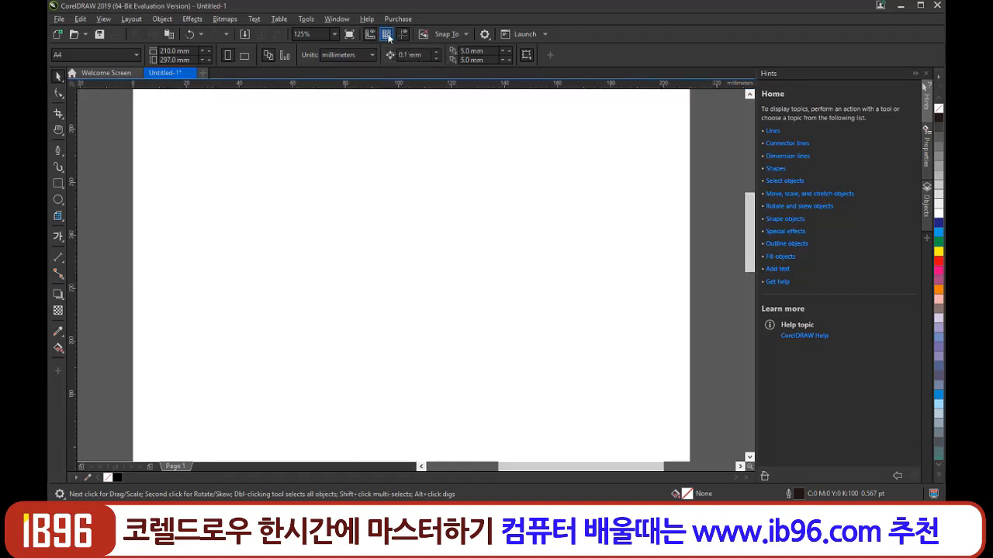
Show the document grid and turn on snapping to the Document Grid.
{"action": "left_click", "coordinate": [387, 35]}
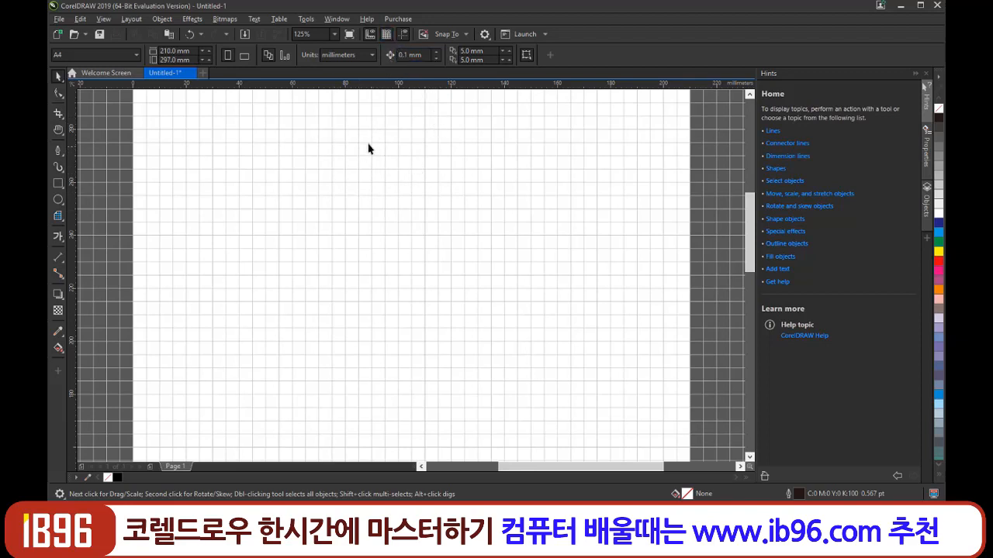
{"action": "left_click", "coordinate": [466, 36]}
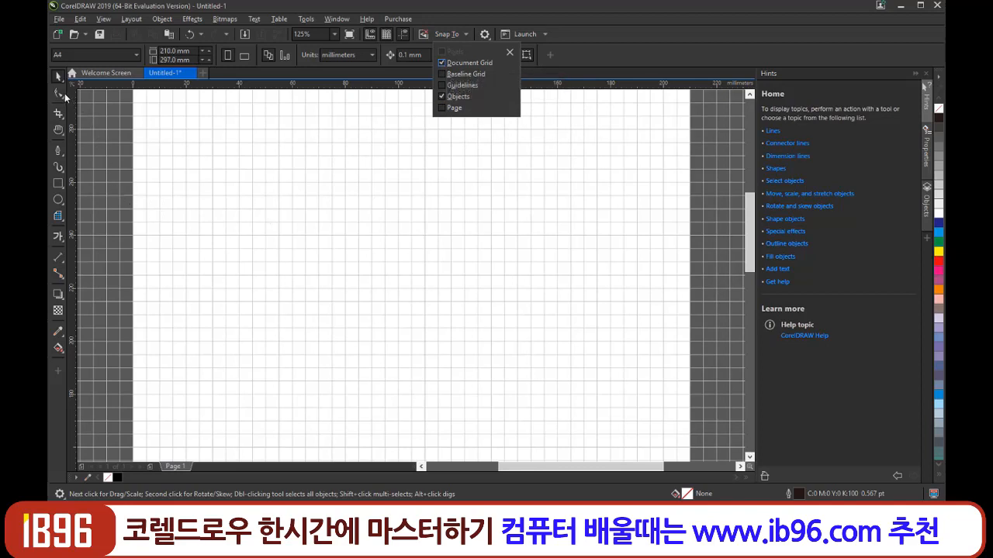
{"action": "left_click", "coordinate": [252, 215]}
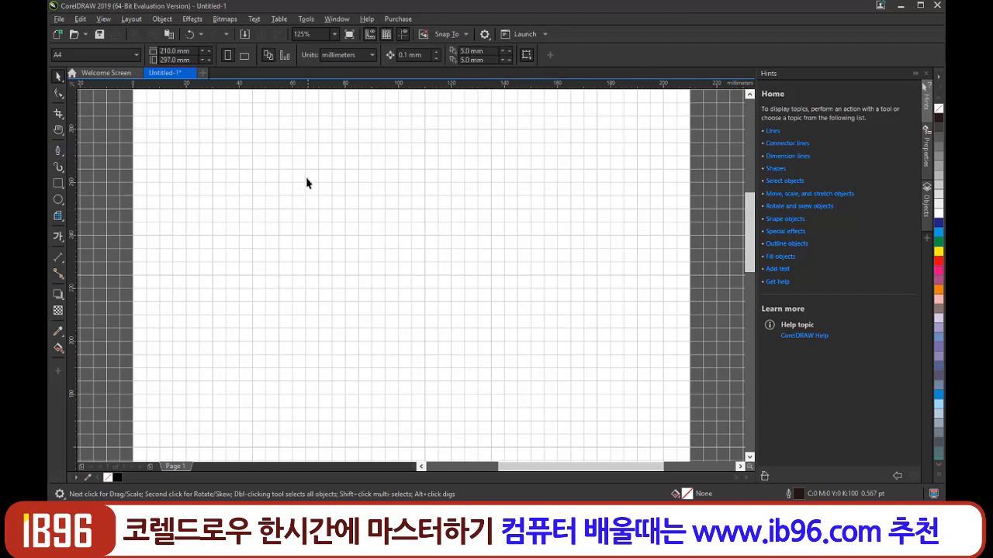
Draw a closed diamond 40 by 40 mm on the grid with the Pen tool, and delete it.
{"action": "left_click", "coordinate": [61, 152]}
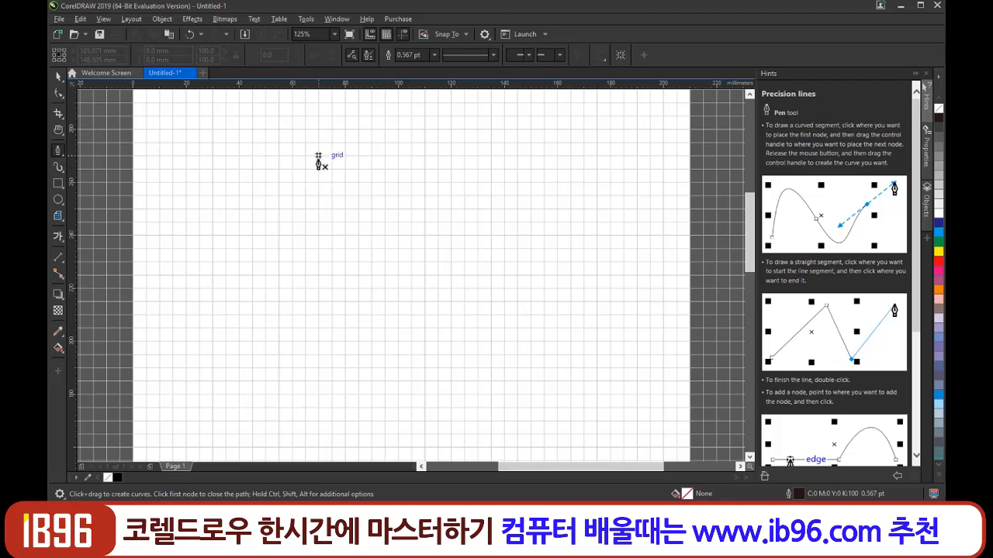
{"action": "left_click", "coordinate": [317, 168]}
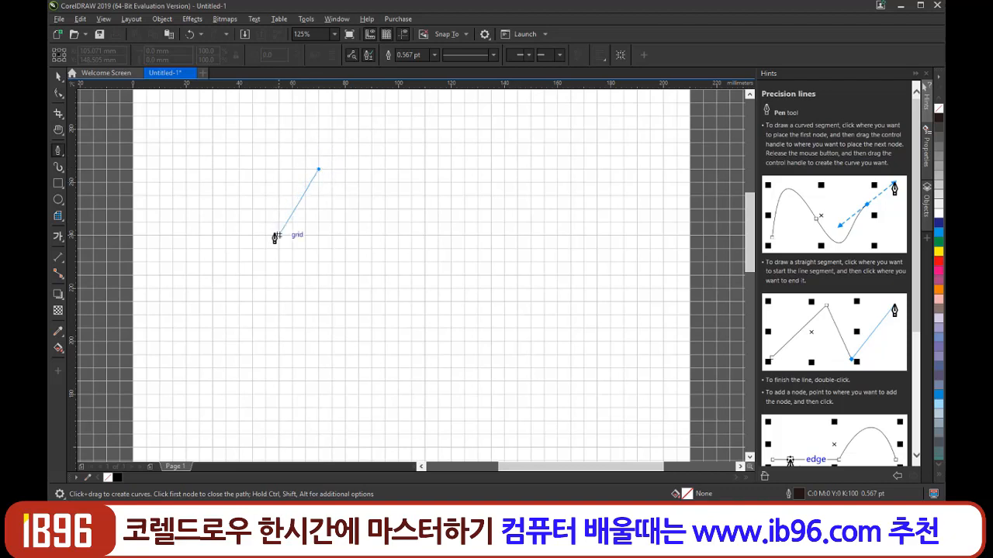
{"action": "double_click", "coordinate": [264, 222]}
{"action": "left_click", "coordinate": [266, 224]}
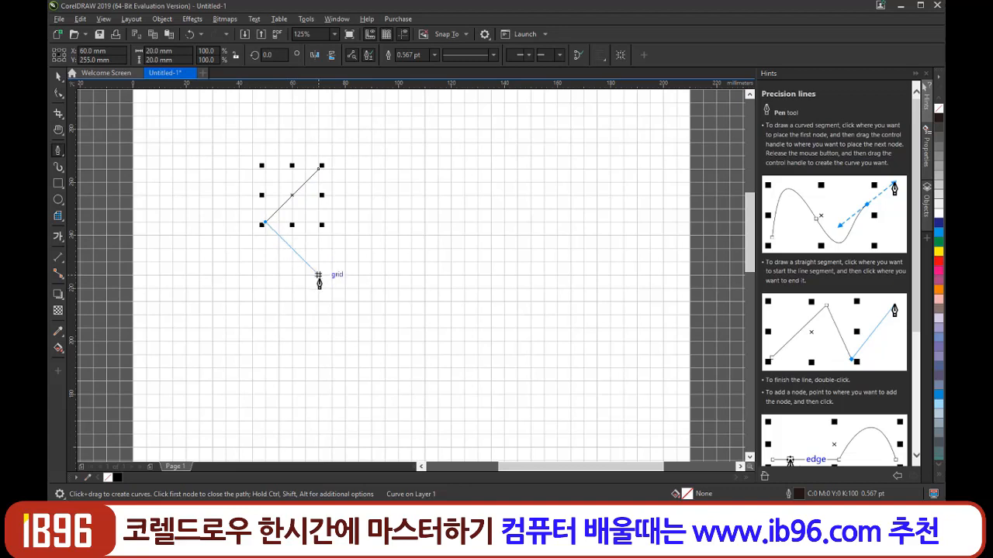
{"action": "left_click", "coordinate": [318, 276]}
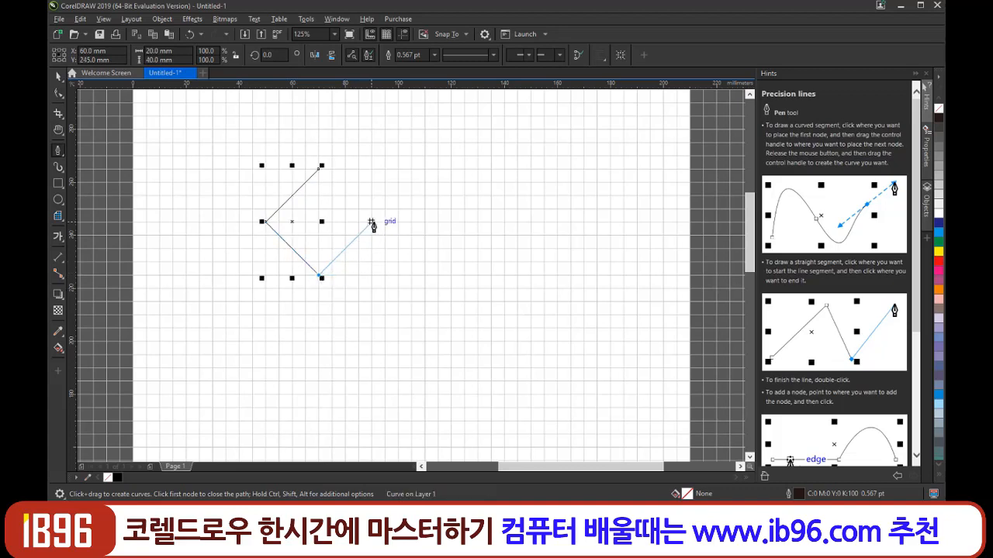
{"action": "left_click", "coordinate": [372, 223]}
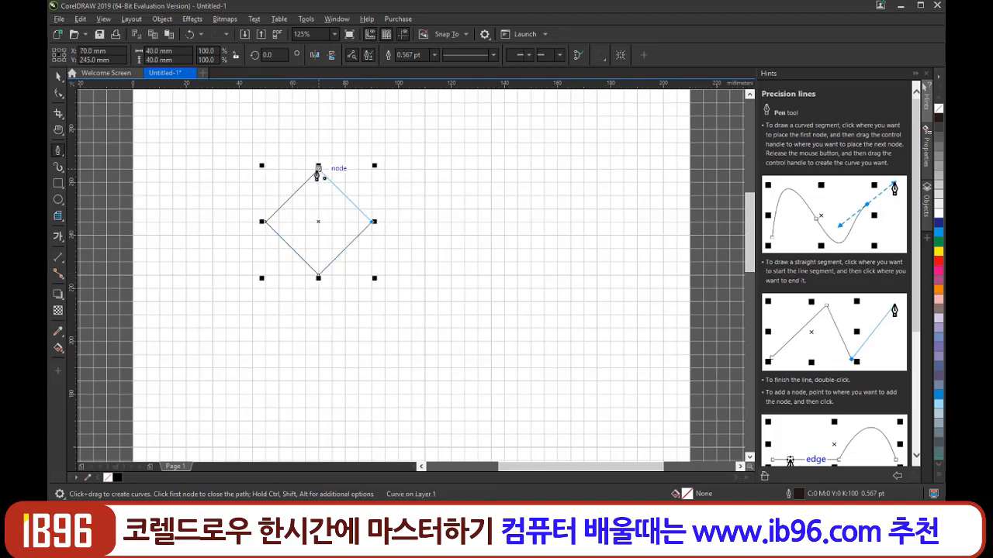
{"action": "left_click", "coordinate": [318, 168]}
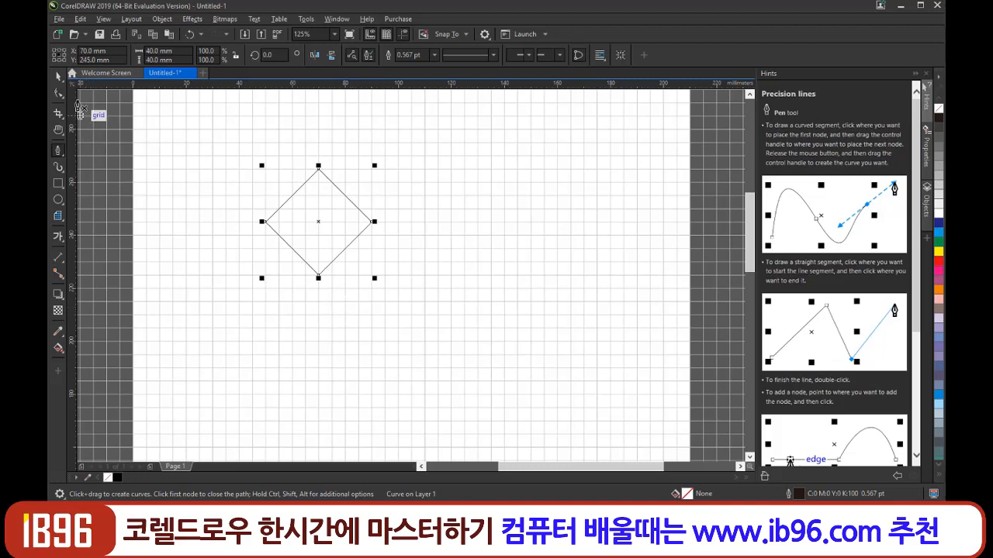
{"action": "left_click", "coordinate": [58, 78]}
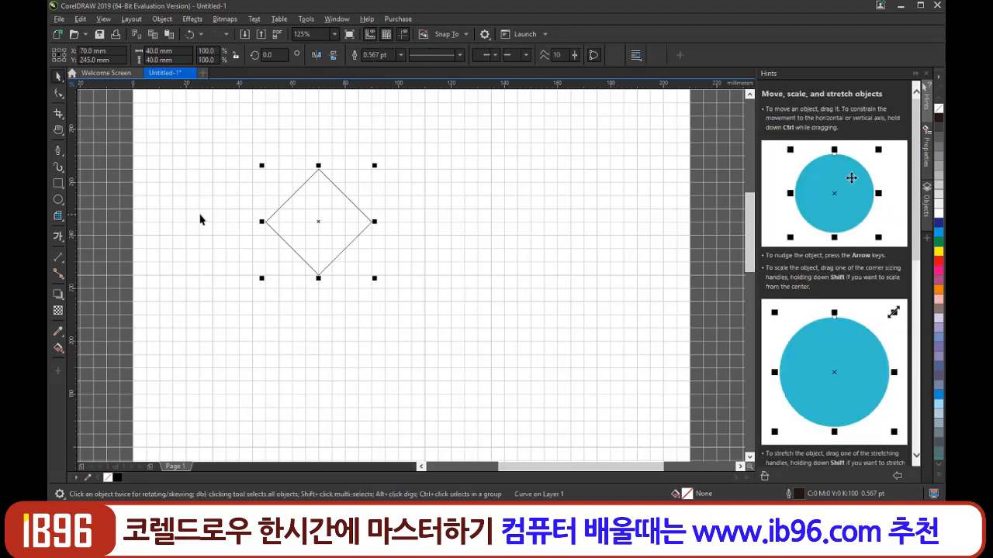
{"action": "key", "text": "Delete"}
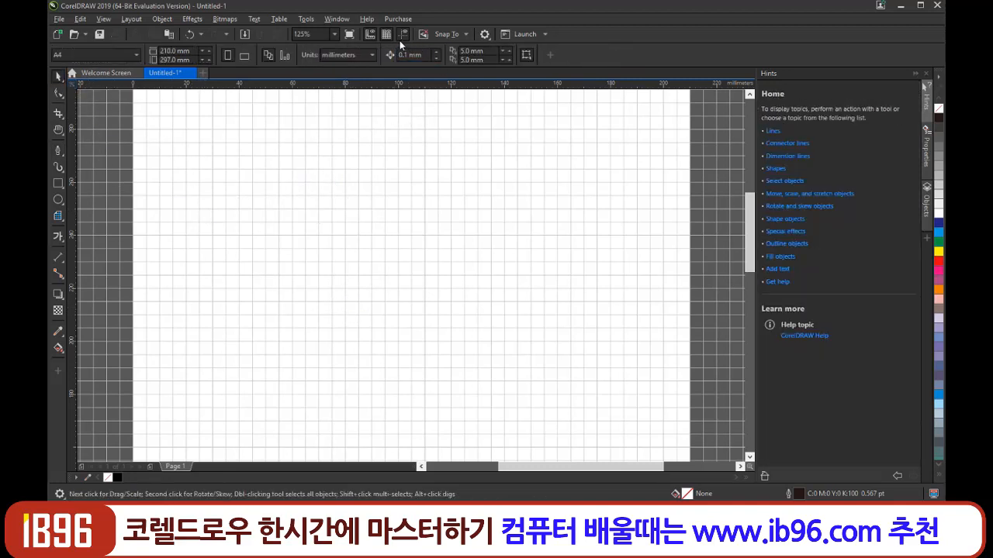
Hide the document grid and turn off snapping to the Document Grid.
{"action": "left_click", "coordinate": [385, 36]}
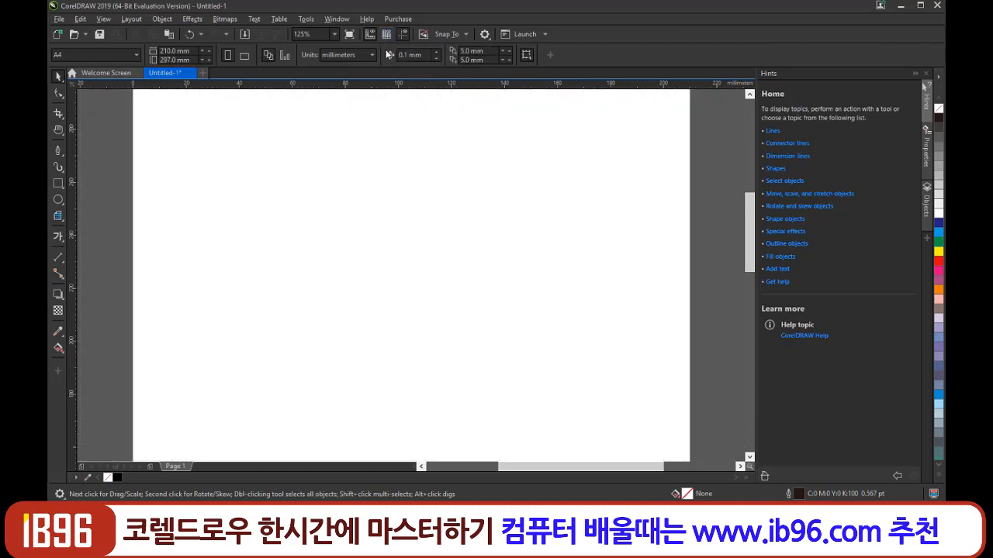
{"action": "left_click", "coordinate": [465, 36]}
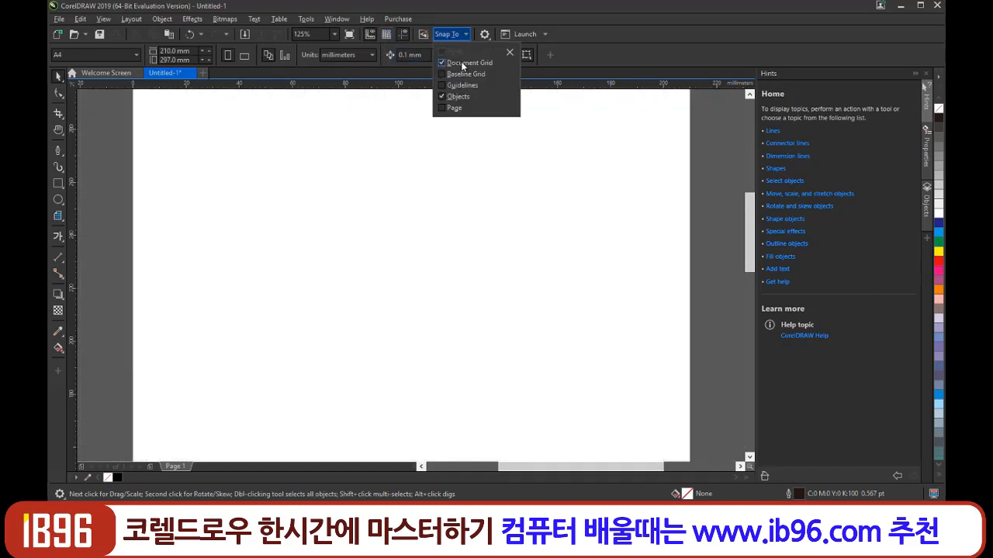
{"action": "left_click", "coordinate": [461, 62]}
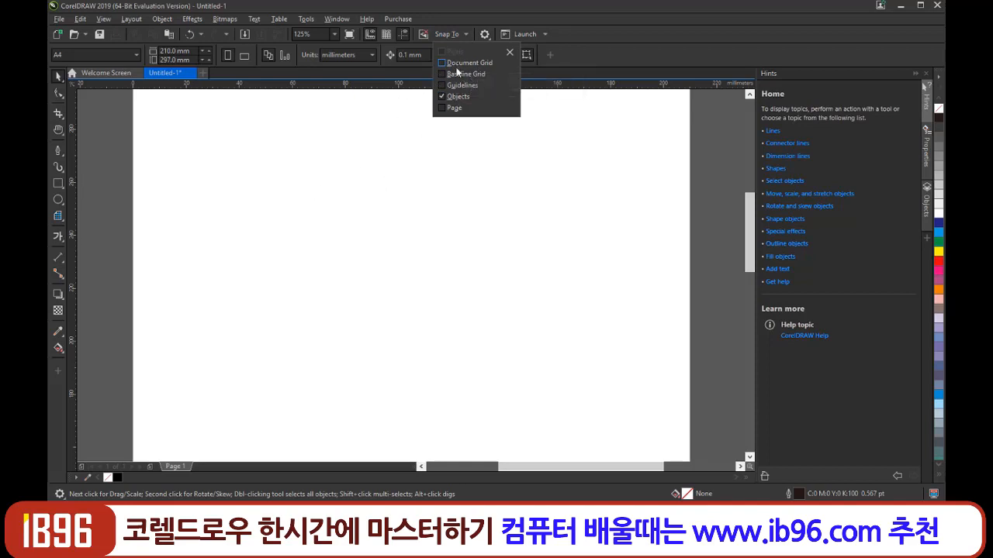
{"action": "left_click", "coordinate": [466, 34]}
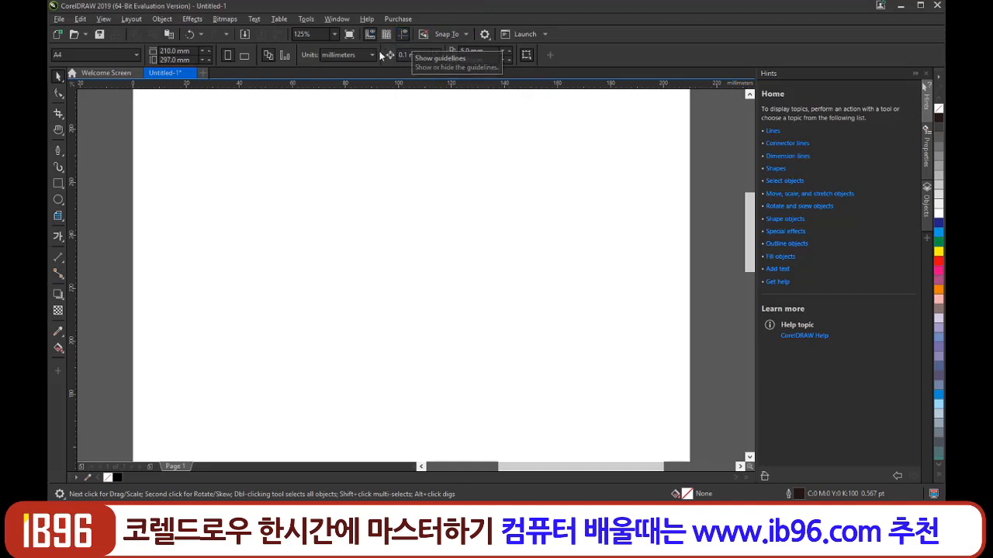
Place a horizontal guideline at about 260 mm and a vertical one at about 55 mm, and turn on snapping to Guidelines.
{"action": "left_click_drag", "start_coordinate": [382, 87], "coordinate": [387, 183]}
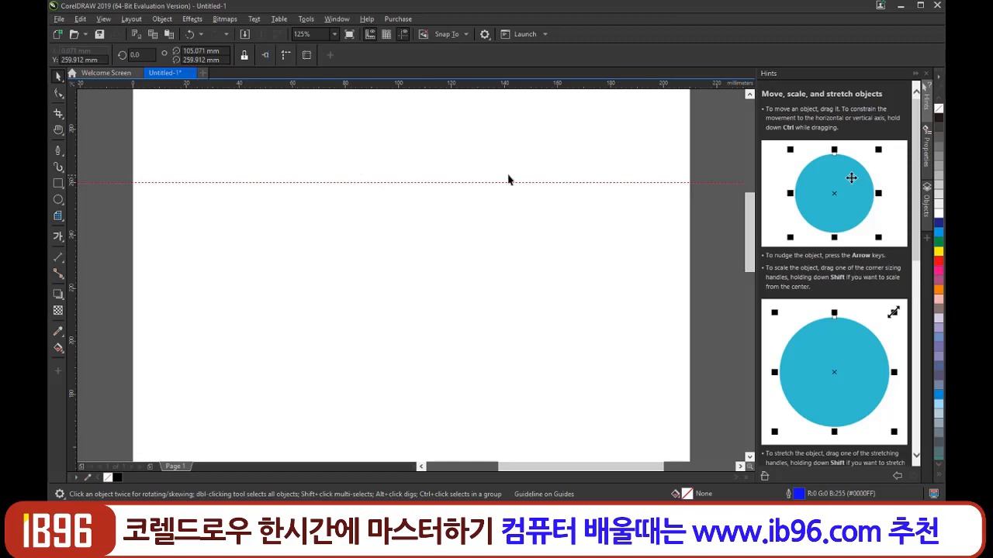
{"action": "left_click_drag", "start_coordinate": [77, 201], "coordinate": [278, 191]}
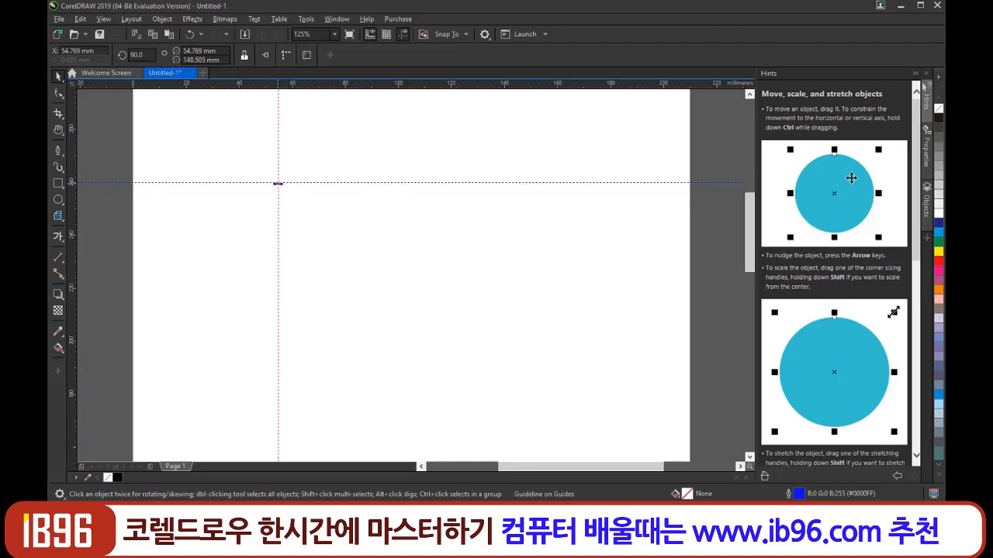
{"action": "left_click", "coordinate": [466, 35]}
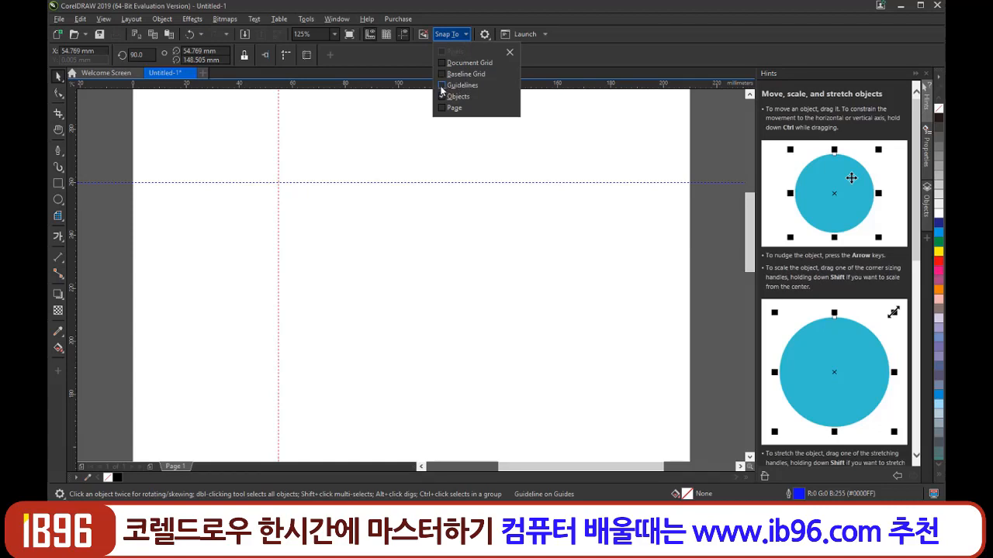
{"action": "left_click", "coordinate": [441, 86]}
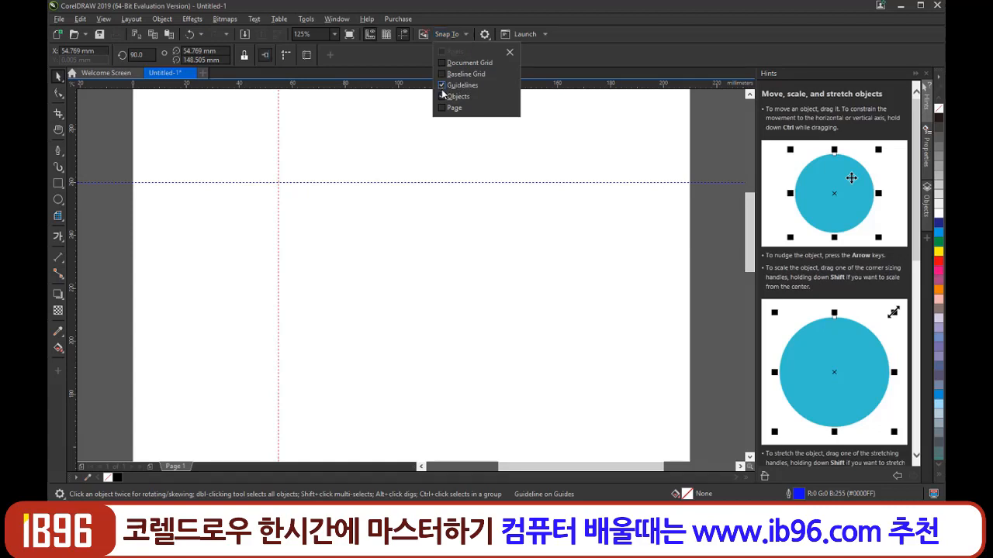
{"action": "left_click", "coordinate": [59, 188]}
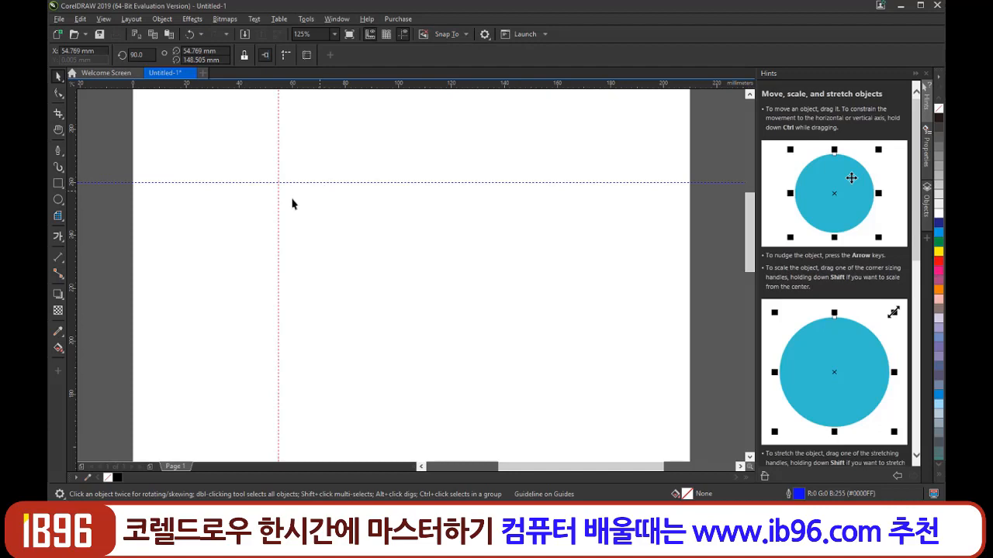
Draw two rectangles against the guidelines, about 51 by 38 mm and about 45 by 49 mm, and delete both.
{"action": "left_click", "coordinate": [57, 183]}
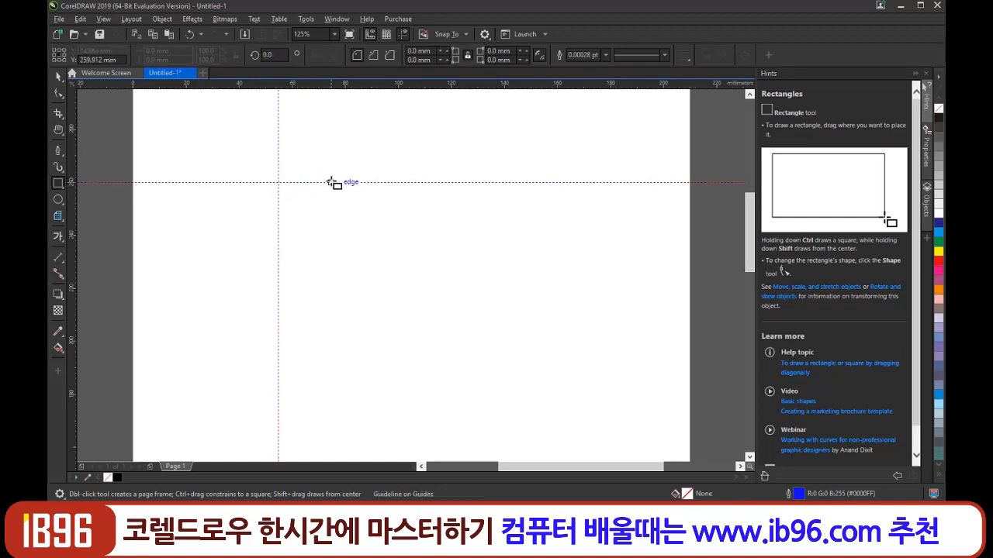
{"action": "left_click_drag", "start_coordinate": [331, 182], "coordinate": [467, 284]}
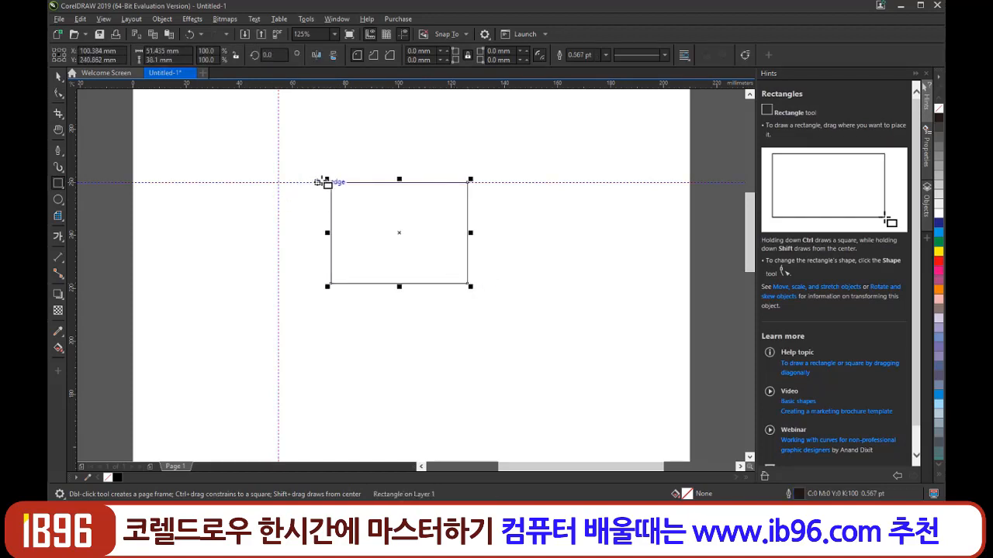
{"action": "left_click_drag", "start_coordinate": [279, 221], "coordinate": [377, 343]}
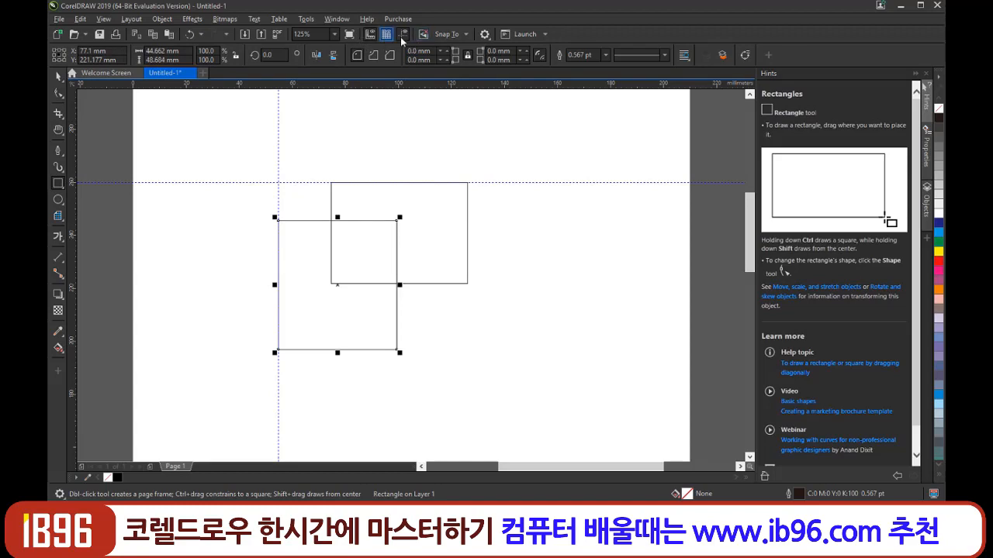
{"action": "left_click", "coordinate": [58, 76]}
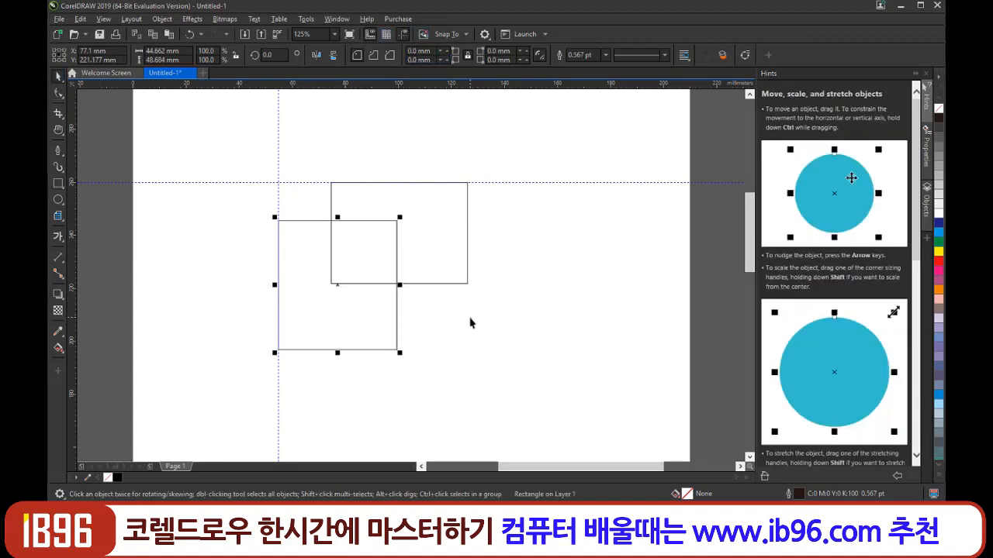
{"action": "left_click", "coordinate": [332, 237], "text": "shift"}
{"action": "key", "text": "Delete"}
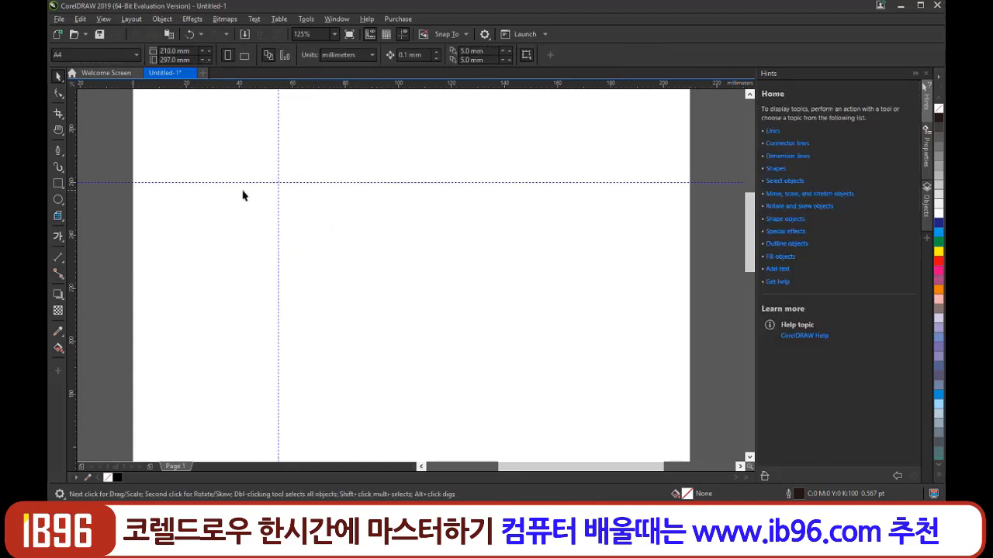
Shift the vertical guideline to about 55.6 mm and the horizontal one slightly lower, and try to move the ruler origin to their intersection.
{"action": "mouse_move", "coordinate": [279, 182]}
{"action": "left_mouse_down"}
{"action": "mouse_move", "coordinate": [250, 166]}
{"action": "mouse_move", "coordinate": [239, 183]}
{"action": "mouse_move", "coordinate": [266, 146]}
{"action": "mouse_move", "coordinate": [277, 192]}
{"action": "mouse_move", "coordinate": [281, 171]}
{"action": "left_mouse_up"}
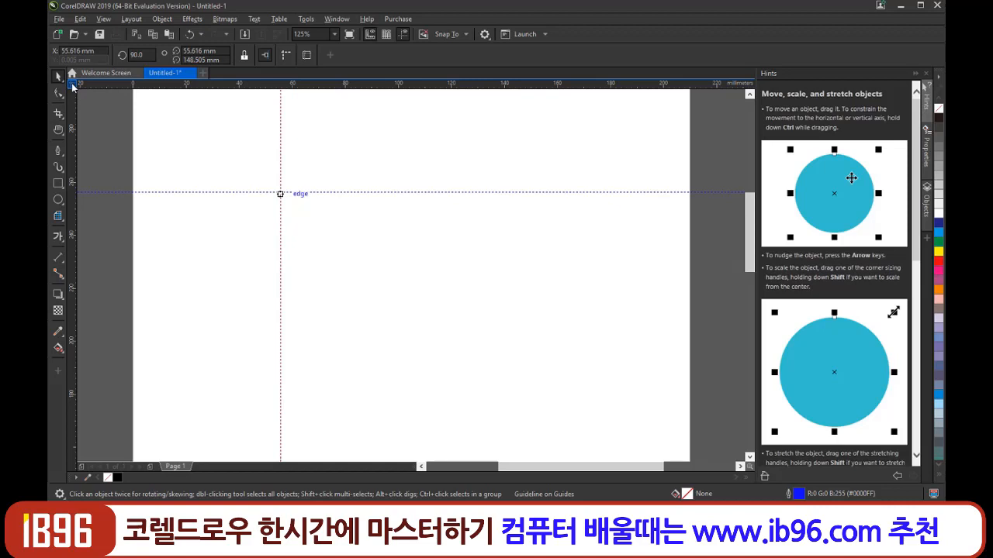
{"action": "left_click_drag", "start_coordinate": [71, 85], "coordinate": [97, 103]}
{"action": "left_click_drag", "start_coordinate": [172, 135], "coordinate": [281, 193]}
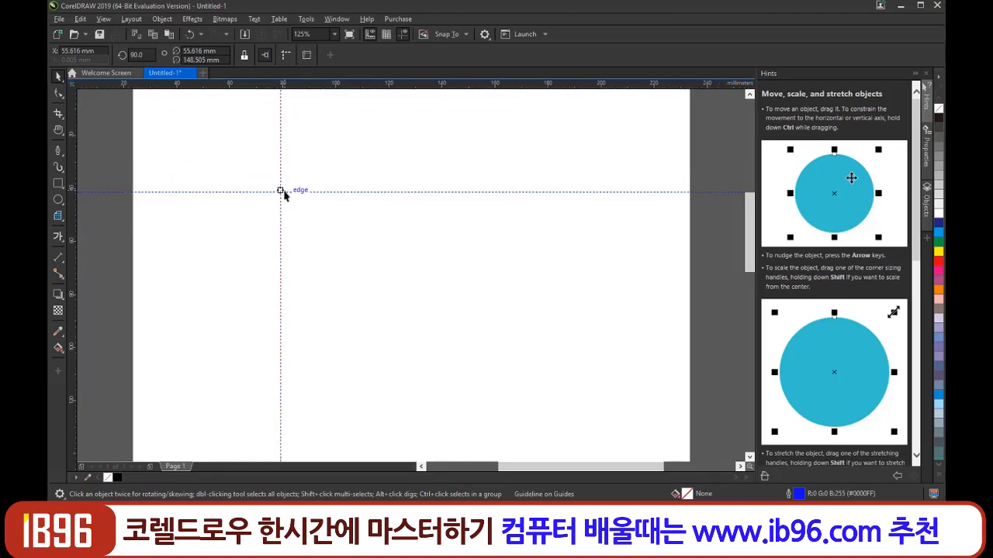
Turn off snapping to Guidelines and try to move the ruler origin to the guideline intersection without it.
{"action": "left_click", "coordinate": [464, 37]}
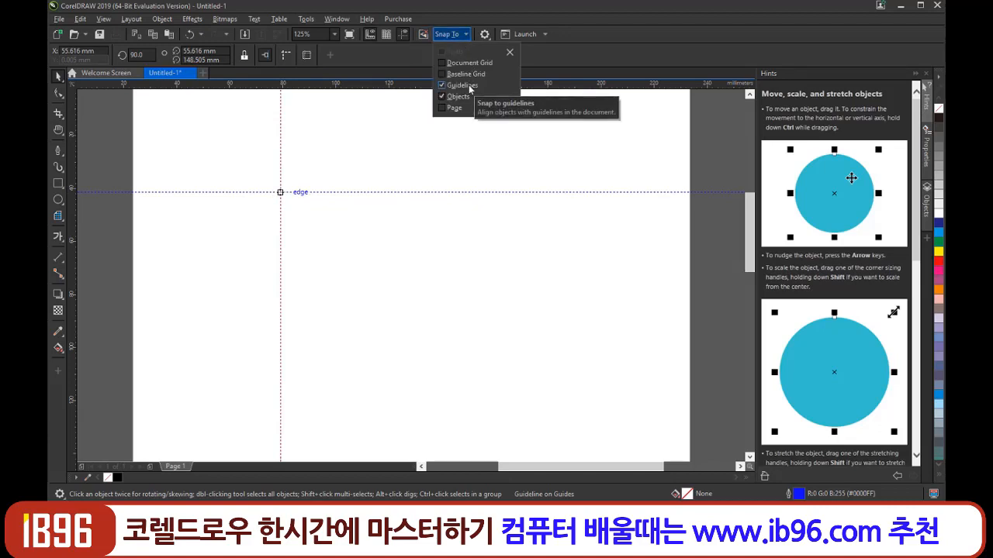
{"action": "left_click", "coordinate": [468, 84]}
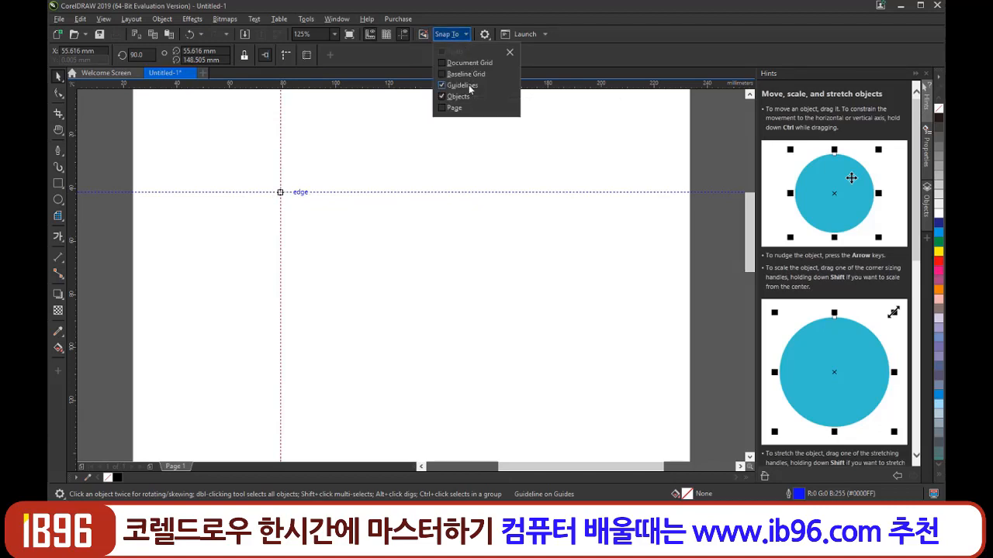
{"action": "left_click", "coordinate": [72, 87]}
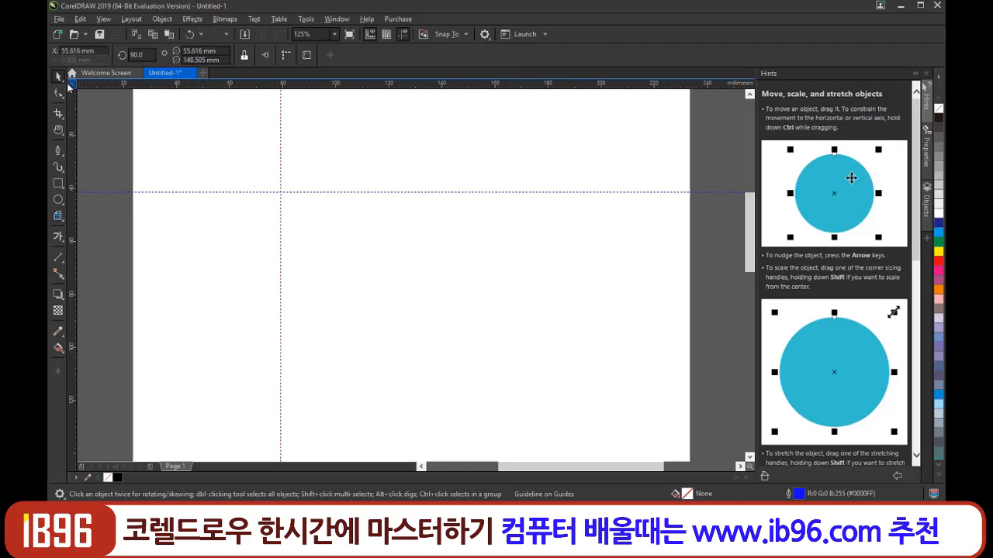
{"action": "left_click_drag", "start_coordinate": [72, 85], "coordinate": [283, 197]}
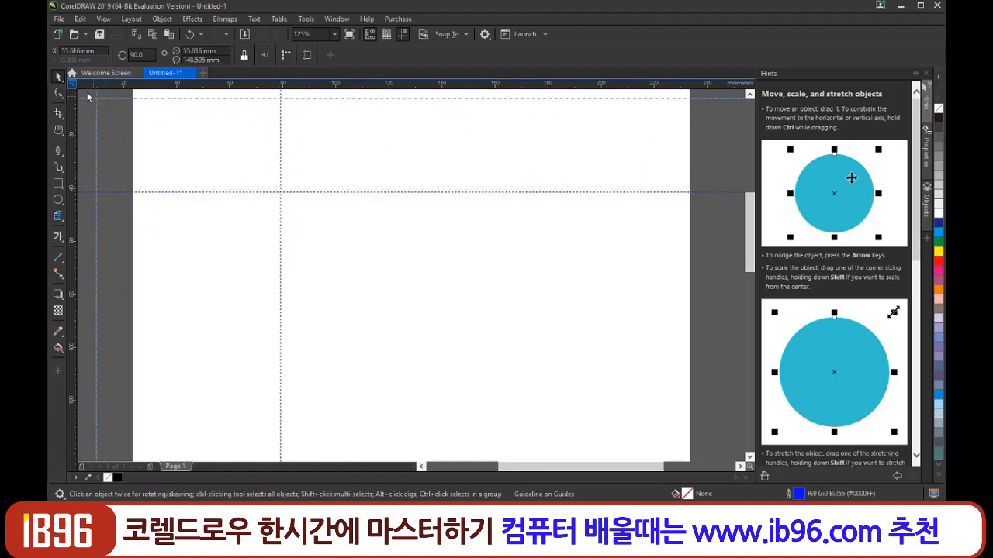
Turn snapping to Guidelines back on and set the ruler origin at the intersection of the two guidelines.
{"action": "left_click", "coordinate": [464, 35]}
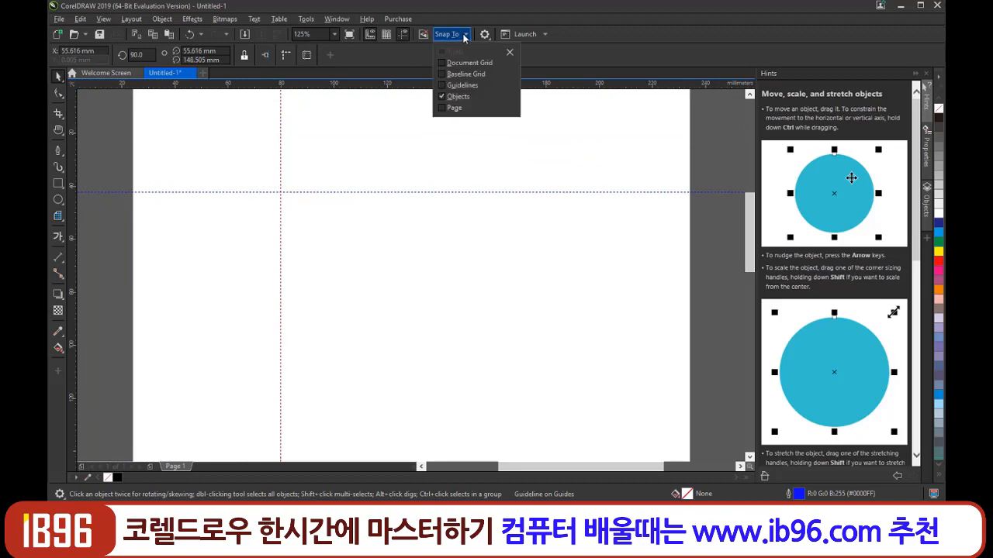
{"action": "left_click", "coordinate": [466, 85]}
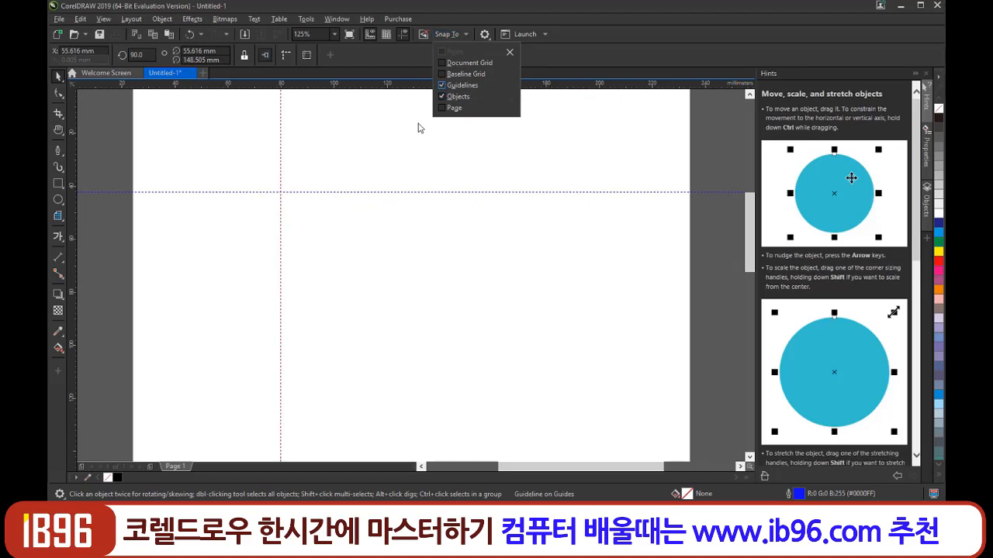
{"action": "left_click", "coordinate": [72, 88]}
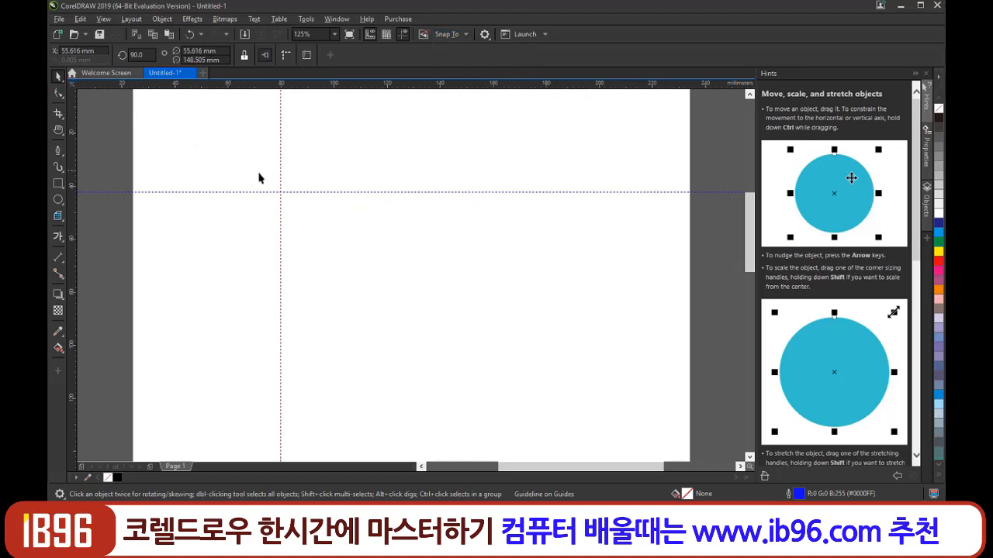
{"action": "left_click_drag", "start_coordinate": [73, 88], "coordinate": [281, 197]}
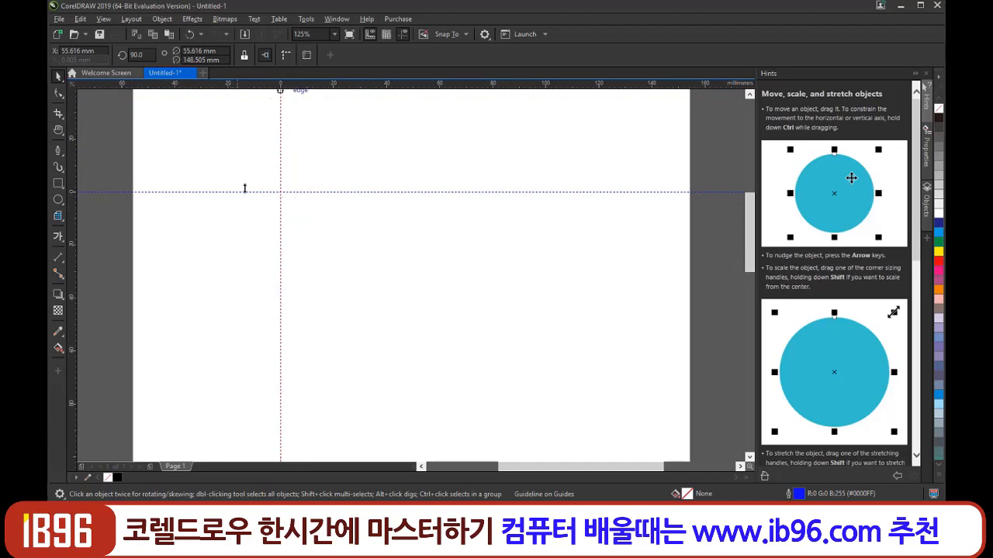
Draw a rectangle about 45 by 31 mm from the guideline intersection and set its centre position to X 20, Y -15 mm.
{"action": "left_click", "coordinate": [58, 183]}
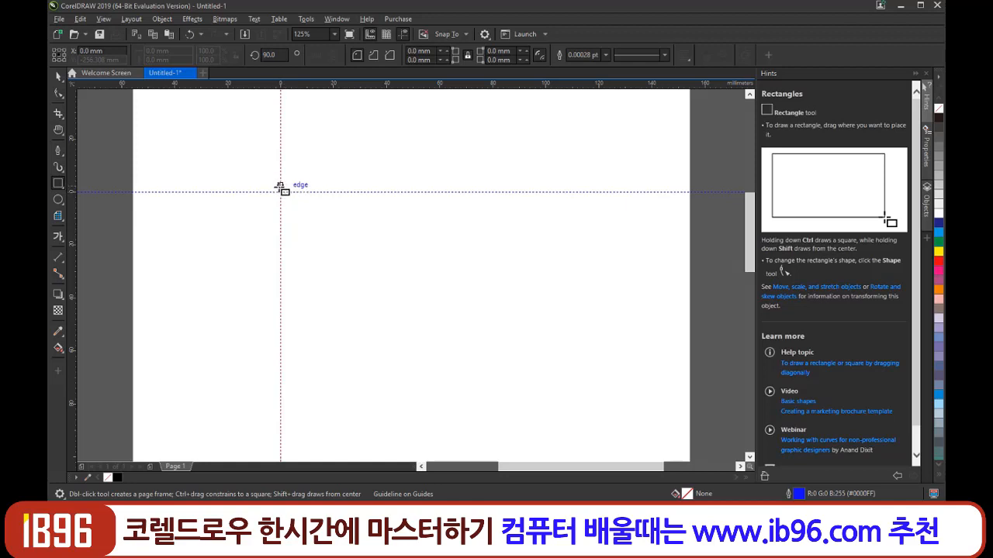
{"action": "left_click_drag", "start_coordinate": [280, 191], "coordinate": [426, 326]}
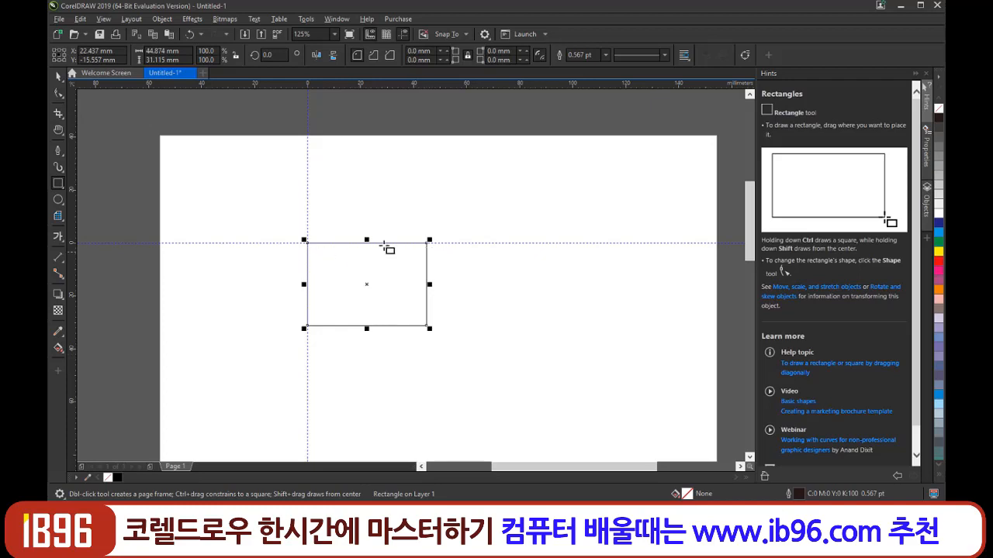
{"action": "left_click", "coordinate": [101, 50]}
{"action": "key", "text": "ctrl+a"}
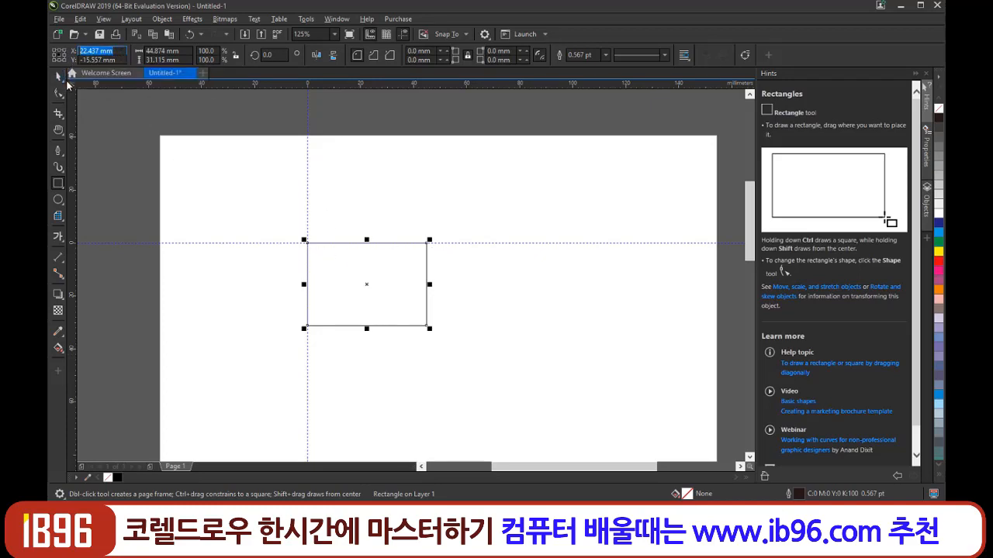
{"action": "type", "text": "20"}
{"action": "key", "text": "Return"}
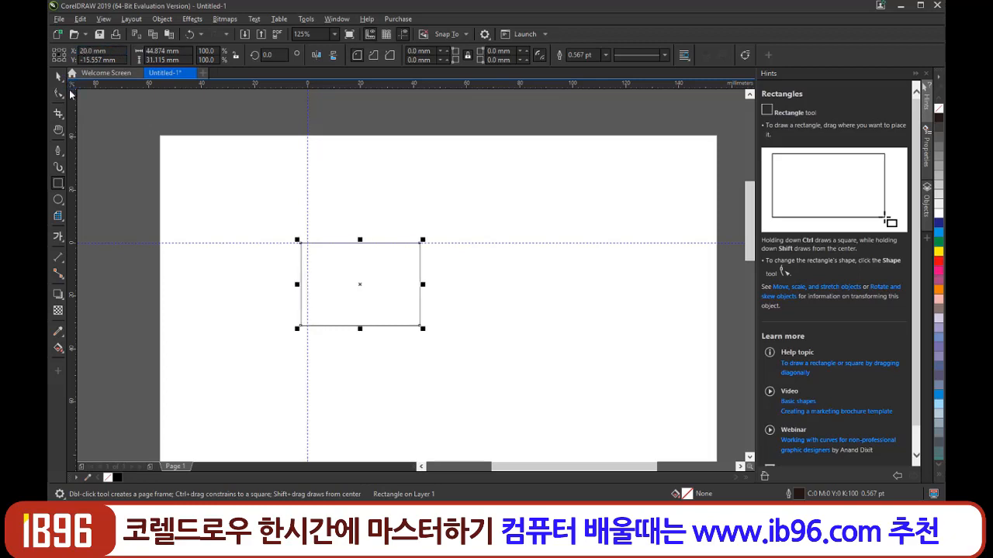
{"action": "key", "text": "Tab"}
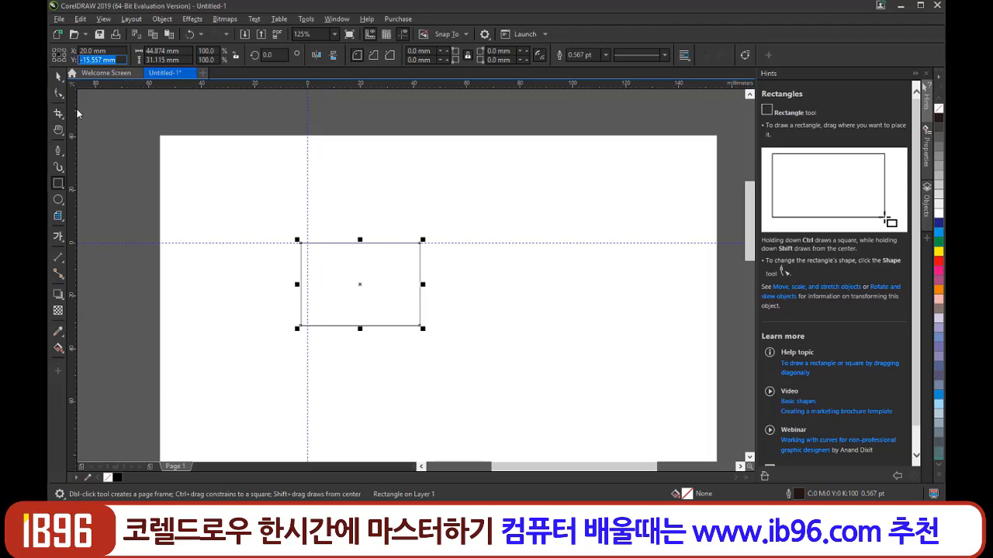
{"action": "type", "text": "-15"}
{"action": "key", "text": "Return"}
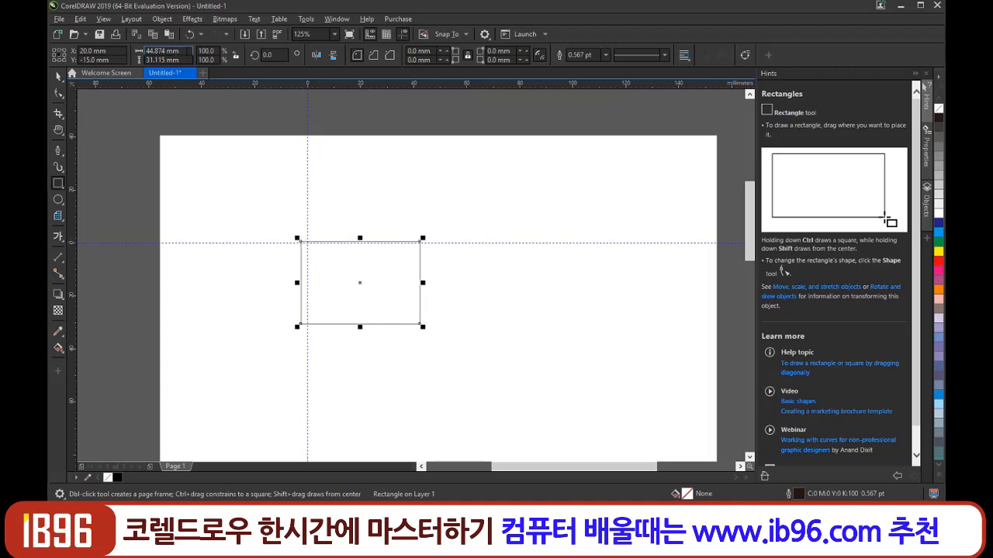
Set the rectangle's size to 45 mm wide and 30 mm high.
{"action": "left_click", "coordinate": [164, 51]}
{"action": "type", "text": "45"}
{"action": "key", "text": "Tab"}
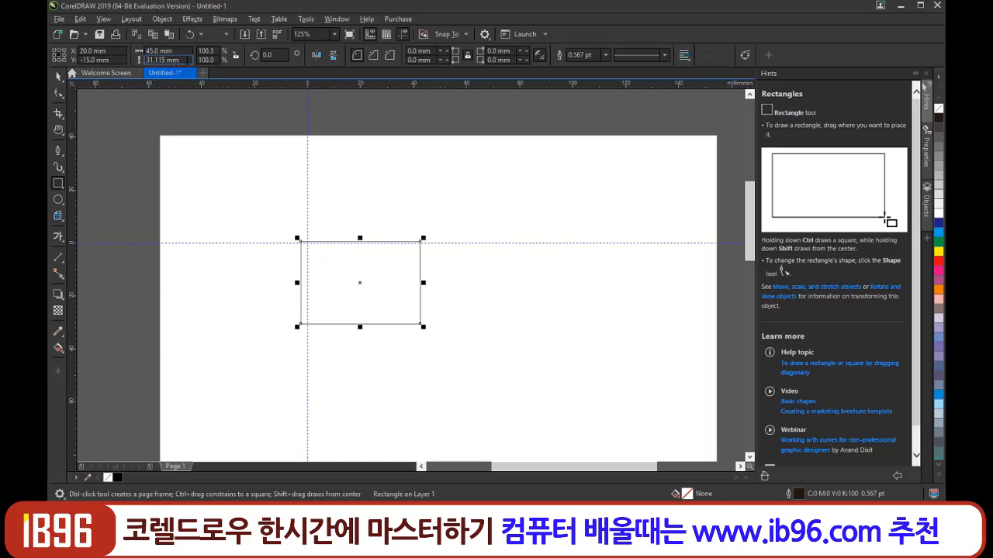
{"action": "type", "text": "30"}
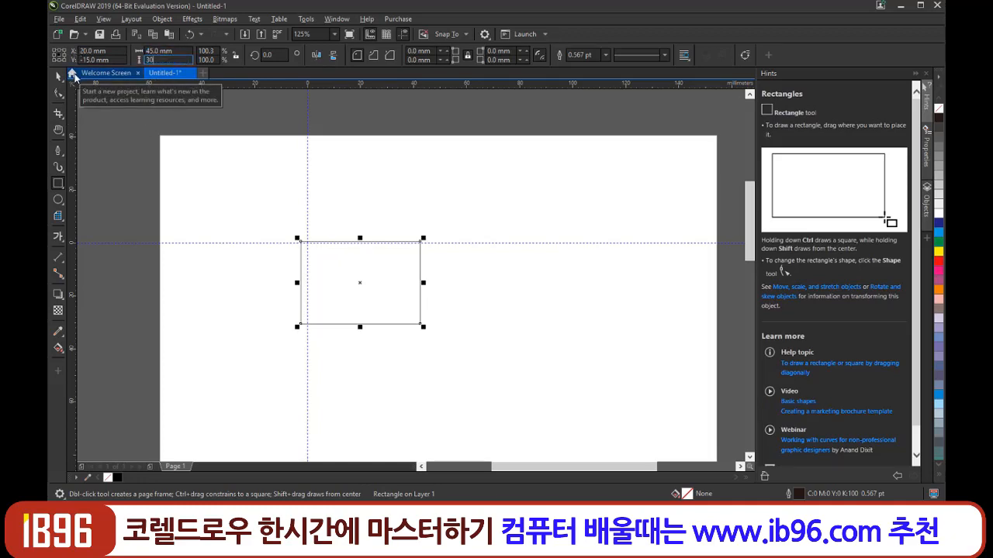
{"action": "key", "text": "Return"}
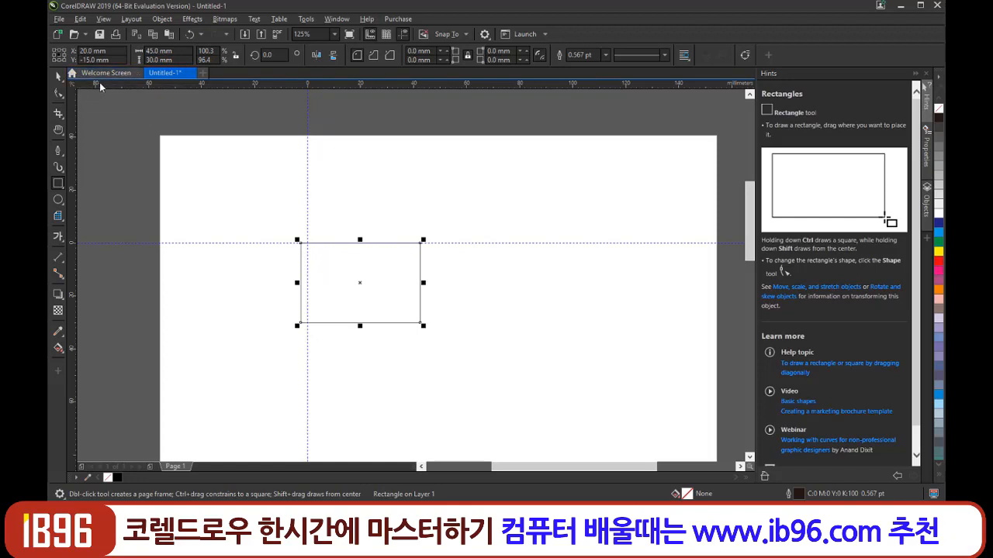
Move the rectangle freely against and away from the guidelines, then snap its upper-left corner to their intersection.
{"action": "left_click", "coordinate": [101, 50]}
{"action": "left_click", "coordinate": [58, 76]}
{"action": "mouse_move", "coordinate": [300, 262]}
{"action": "left_mouse_down"}
{"action": "mouse_move", "coordinate": [373, 302]}
{"action": "mouse_move", "coordinate": [304, 260]}
{"action": "left_mouse_up"}
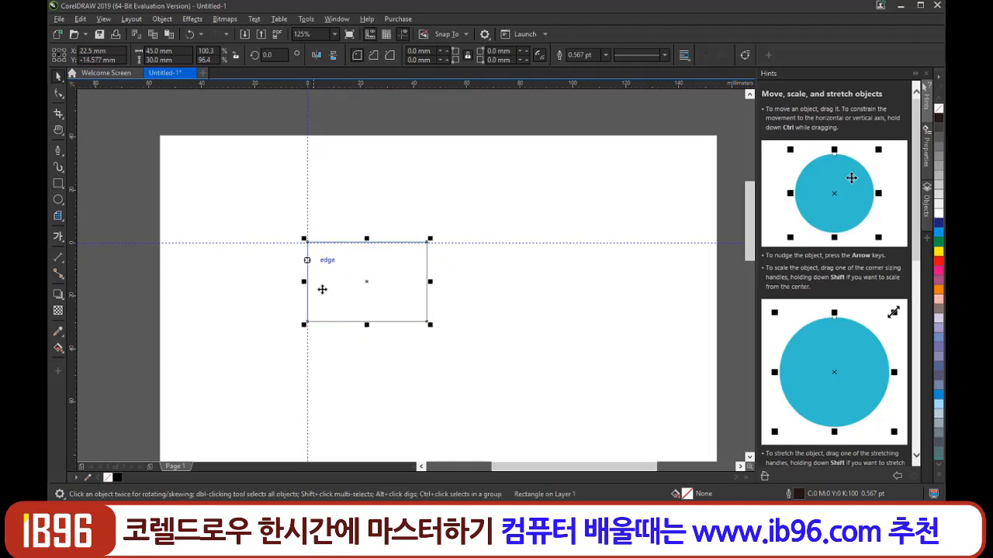
{"action": "left_click_drag", "start_coordinate": [390, 324], "coordinate": [421, 360]}
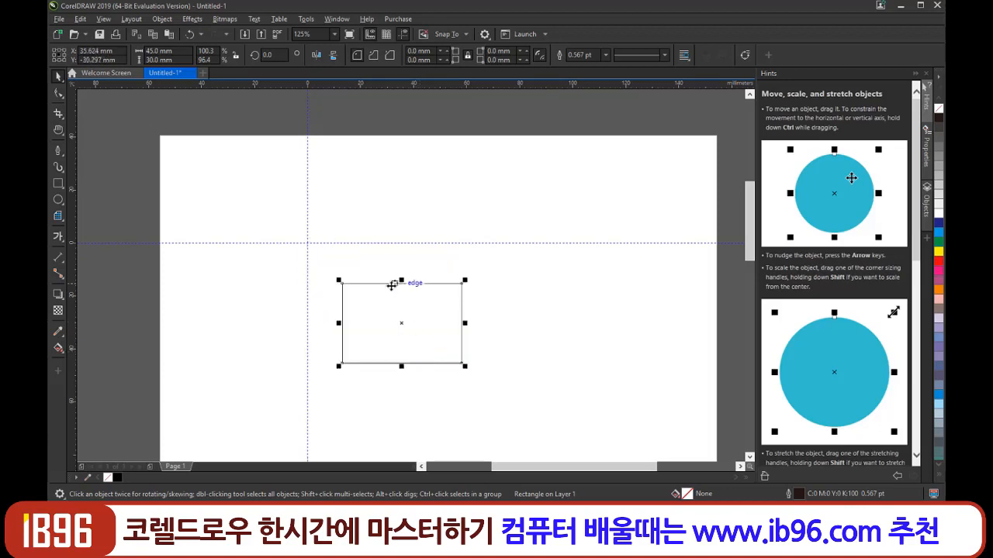
{"action": "left_click_drag", "start_coordinate": [387, 280], "coordinate": [353, 250]}
{"action": "left_click", "coordinate": [363, 203]}
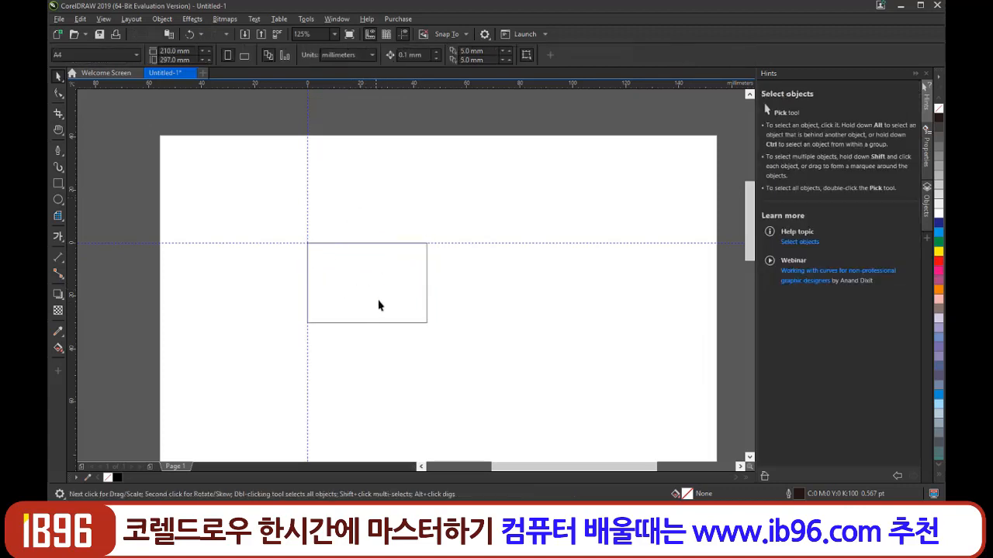
With the upper-left corner as its position reference, move the rectangle off the guidelines and set its position back to X 0, Y 0 mm.
{"action": "left_click", "coordinate": [373, 323]}
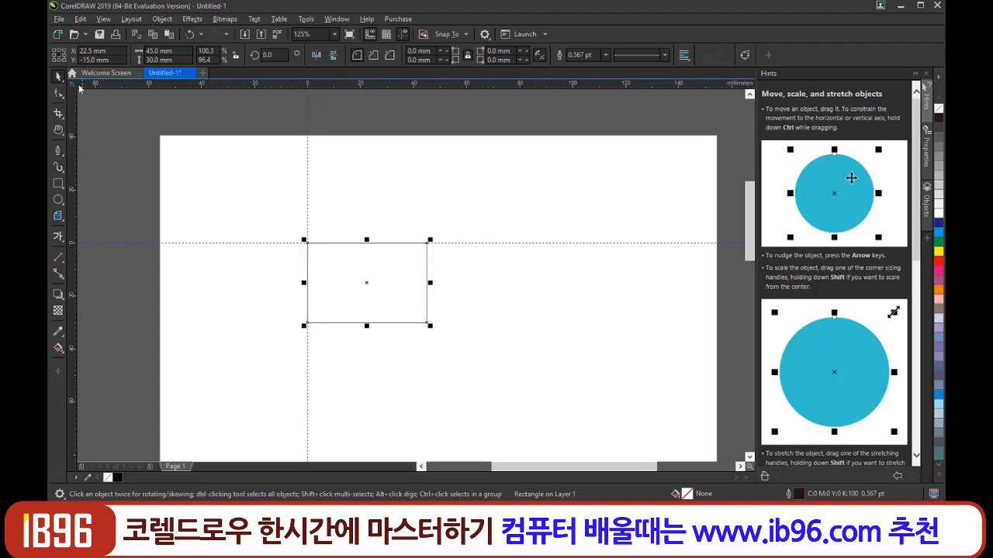
{"action": "left_click", "coordinate": [54, 50]}
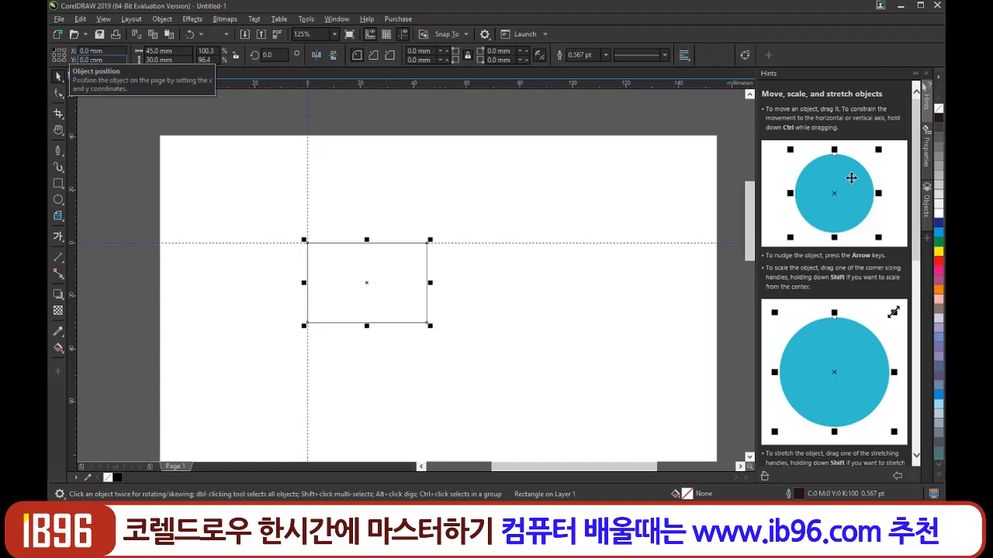
{"action": "left_click", "coordinate": [58, 55]}
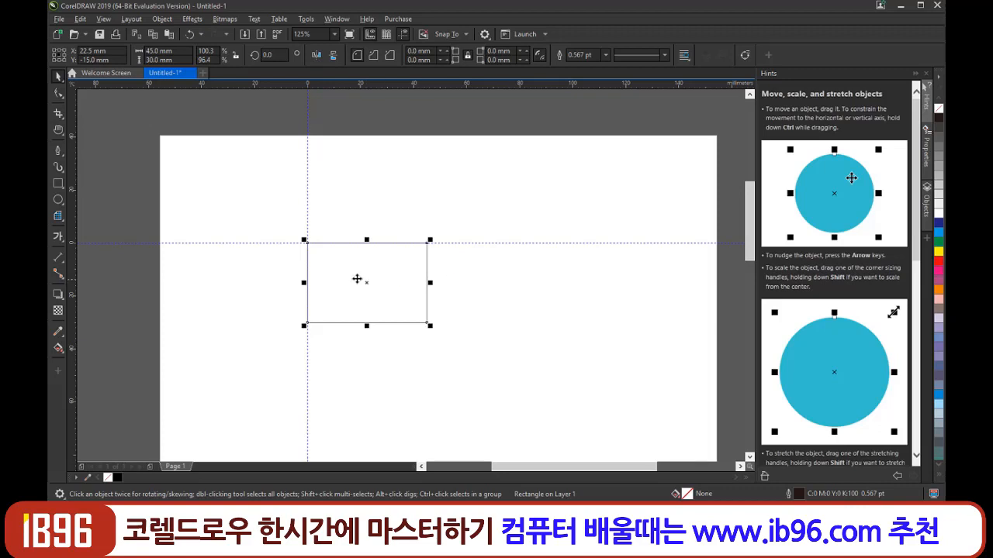
{"action": "left_click_drag", "start_coordinate": [336, 252], "coordinate": [406, 308]}
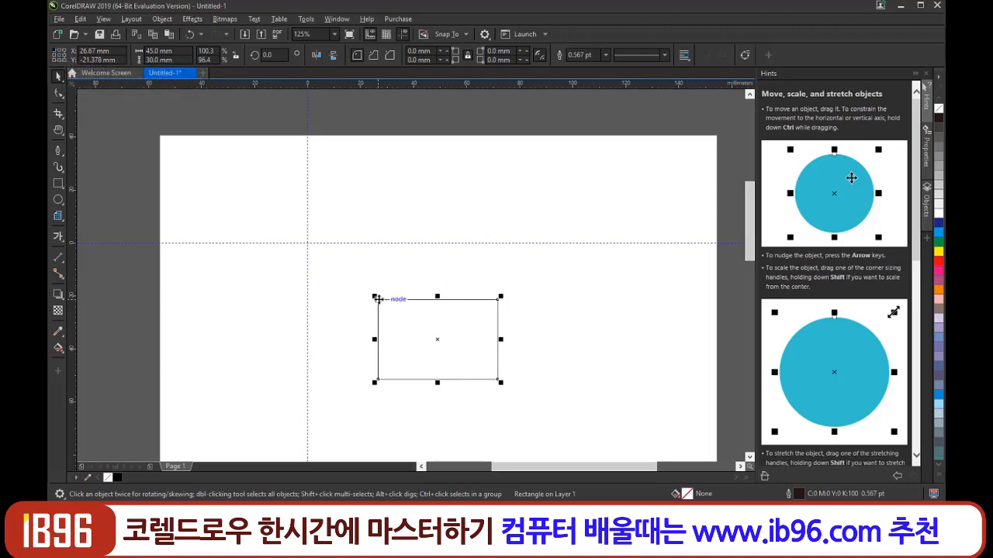
{"action": "left_click", "coordinate": [111, 51]}
{"action": "left_click_drag", "start_coordinate": [112, 51], "coordinate": [48, 49]}
{"action": "type", "text": "0"}
{"action": "key", "text": "Tab"}
{"action": "type", "text": "0"}
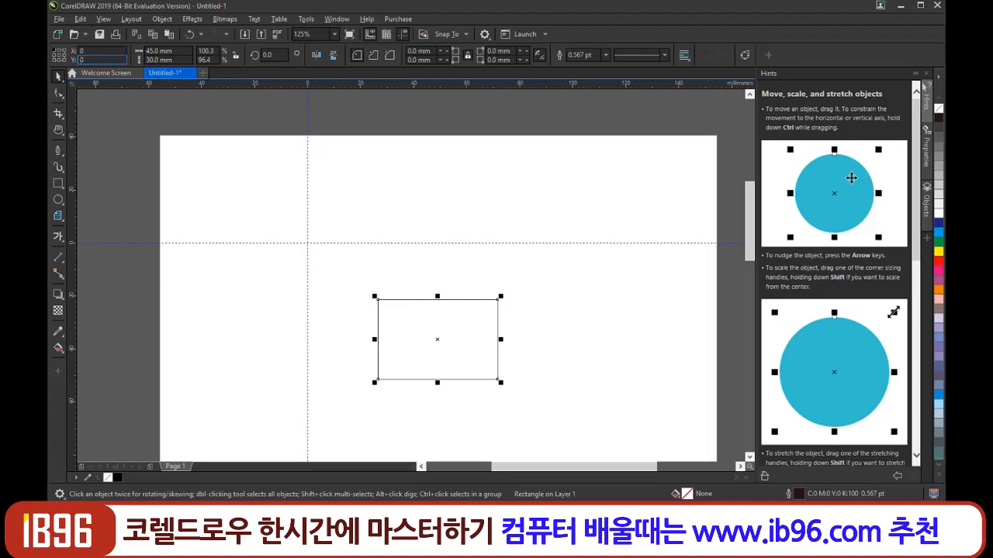
{"action": "key", "text": "Return"}
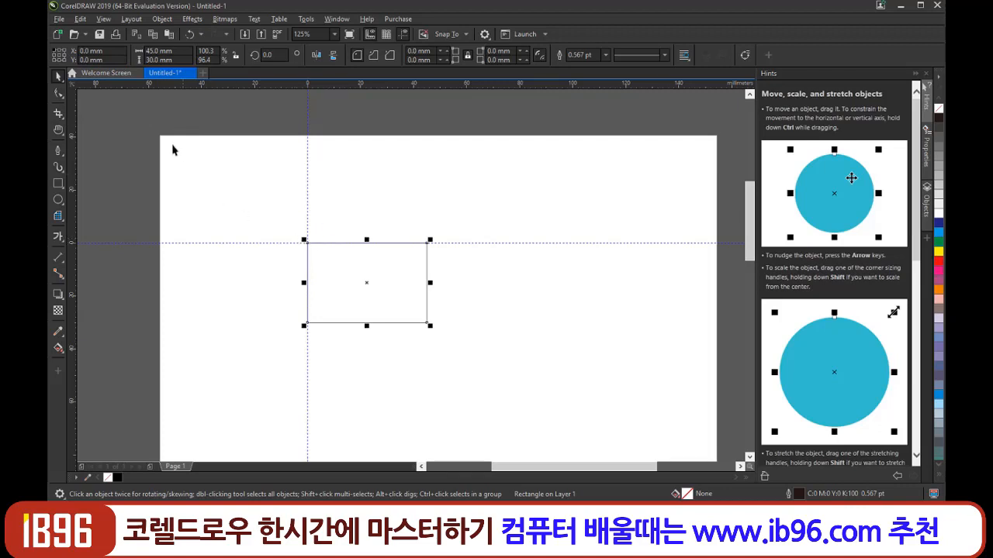
Reset the ruler origin to its default at the page's lower-left corner and check the zero point there.
{"action": "double_click", "coordinate": [72, 84]}
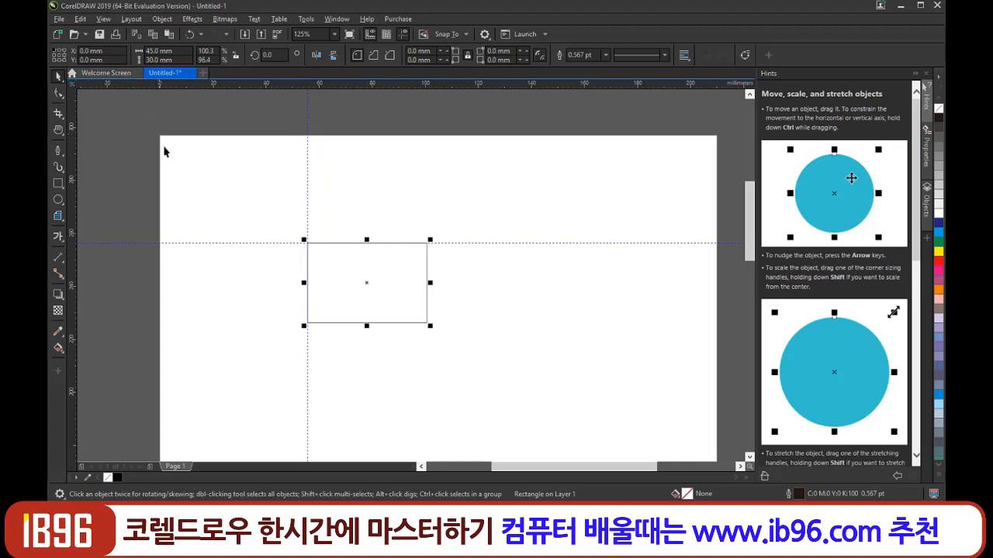
{"action": "scroll", "coordinate": [205, 231], "scroll_direction": "down", "scroll_amount": 5}
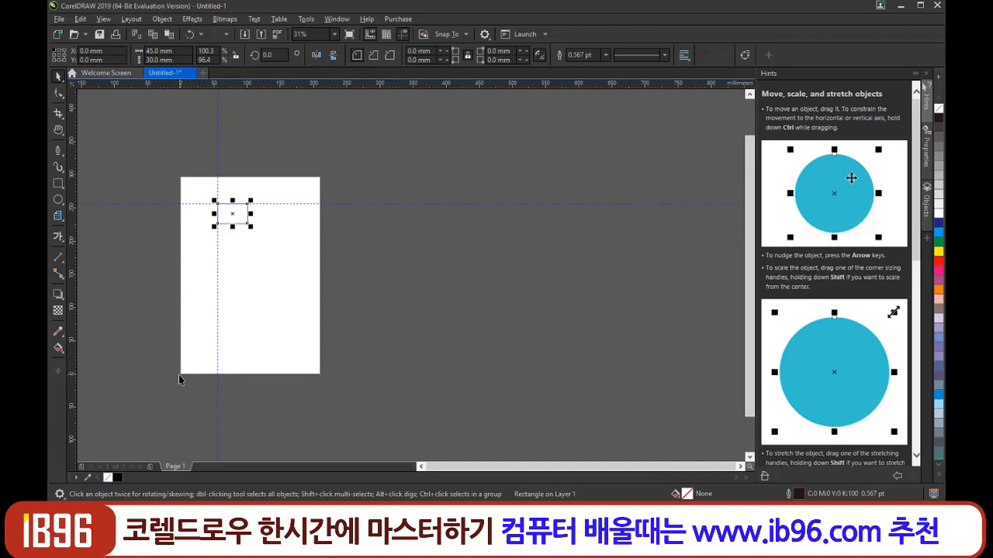
{"action": "scroll", "coordinate": [188, 365], "scroll_direction": "up", "scroll_amount": 2}
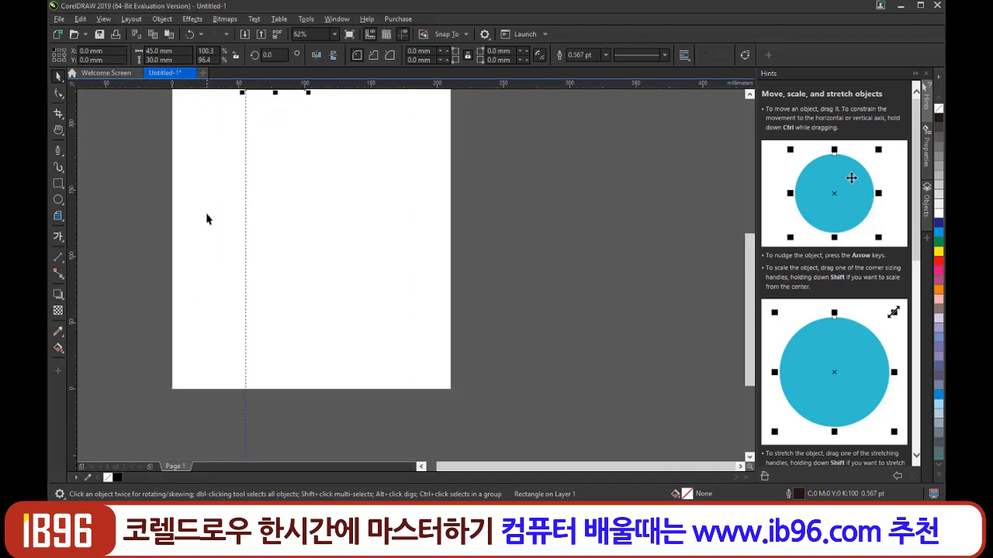
{"action": "scroll", "coordinate": [342, 350], "scroll_direction": "up", "scroll_amount": 2}
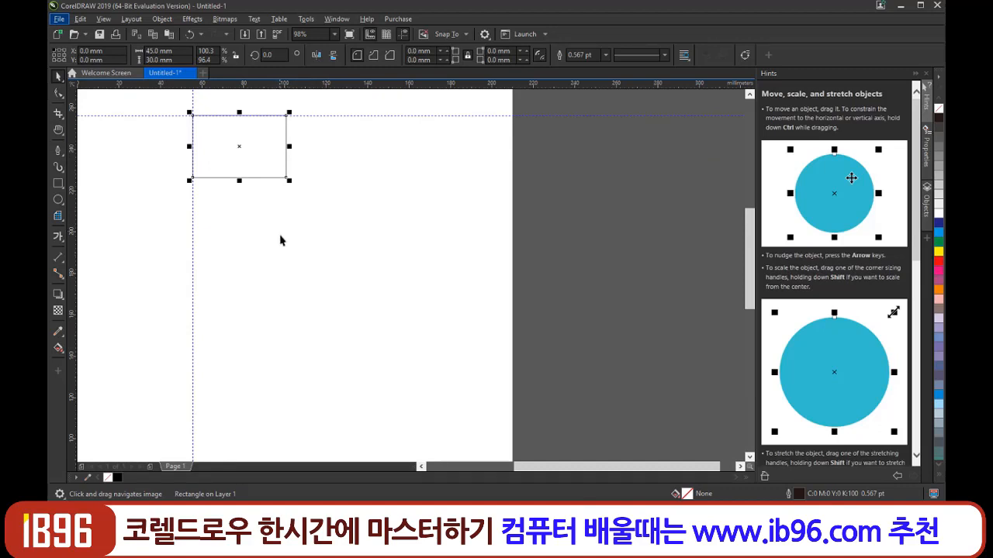
{"action": "left_click_drag", "start_coordinate": [279, 237], "coordinate": [350, 317]}
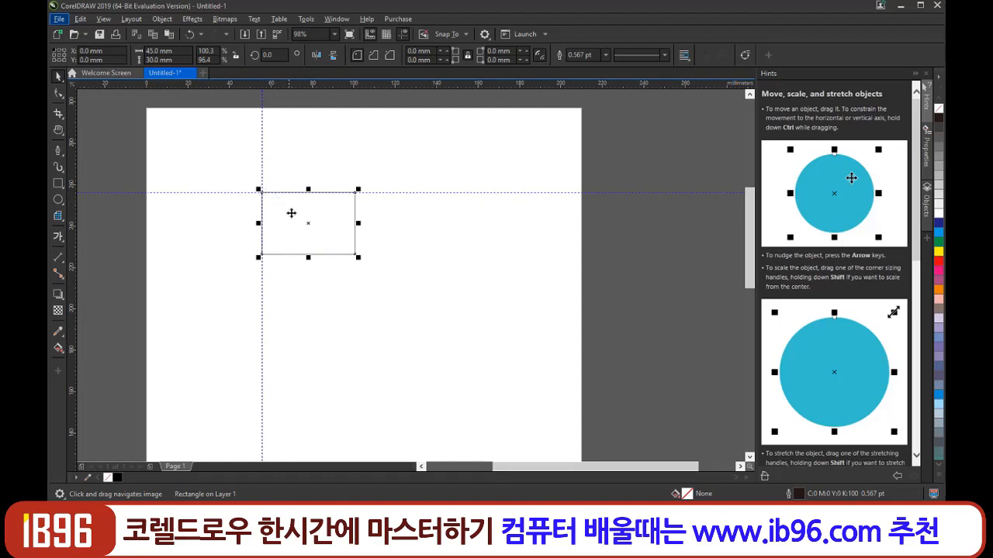
Move the rectangle off the guidelines and snap its upper-left corner back onto their intersection.
{"action": "left_click_drag", "start_coordinate": [292, 216], "coordinate": [336, 264]}
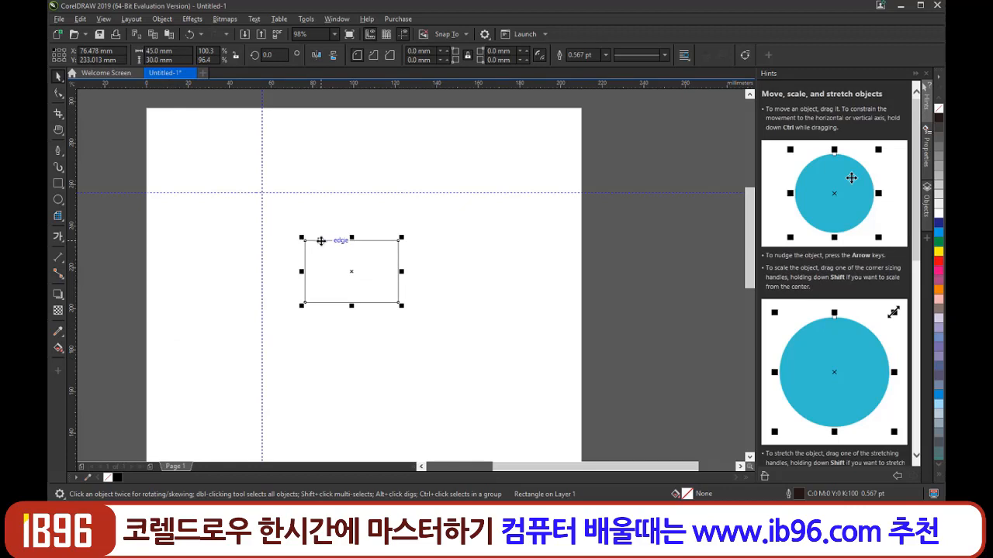
{"action": "left_click_drag", "start_coordinate": [304, 238], "coordinate": [280, 198]}
{"action": "left_click", "coordinate": [288, 321]}
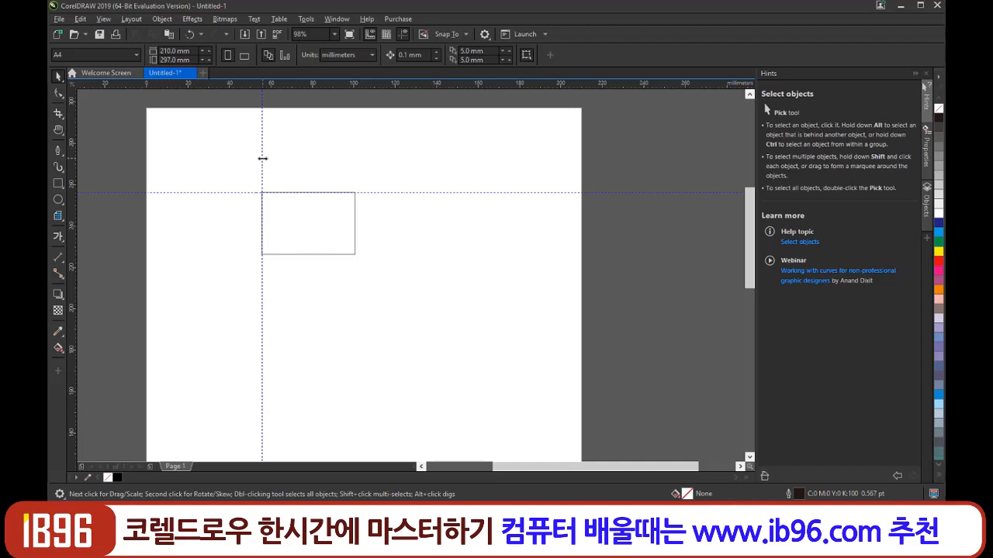
Delete the vertical guideline, the horizontal guideline and the rectangle to clear the page.
{"action": "left_click", "coordinate": [263, 159]}
{"action": "key", "text": "Delete"}
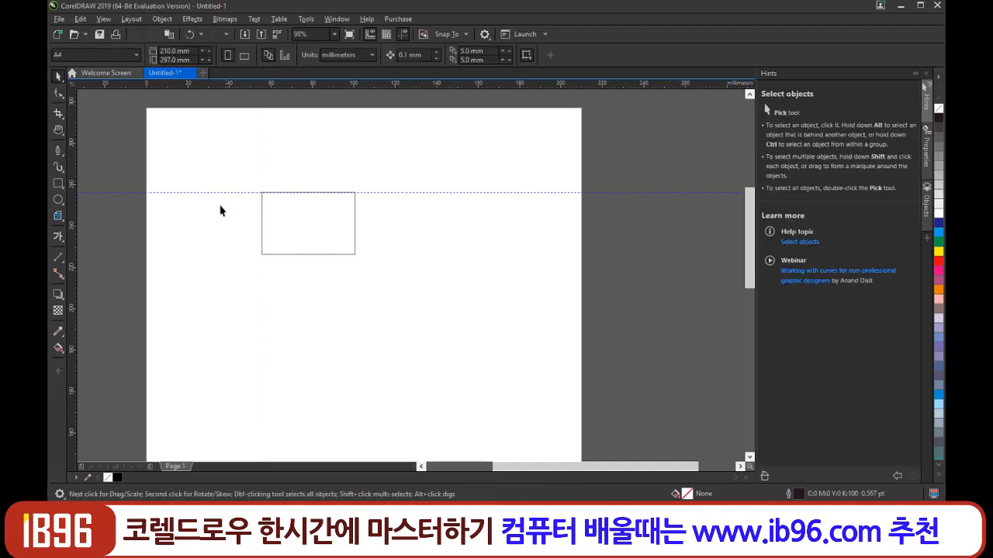
{"action": "left_click", "coordinate": [213, 193]}
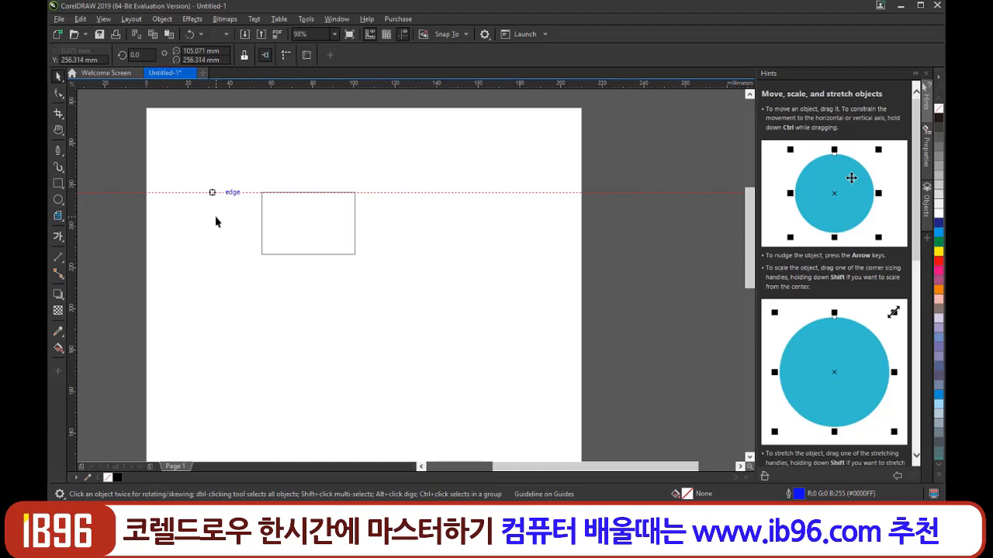
{"action": "key", "text": "Delete"}
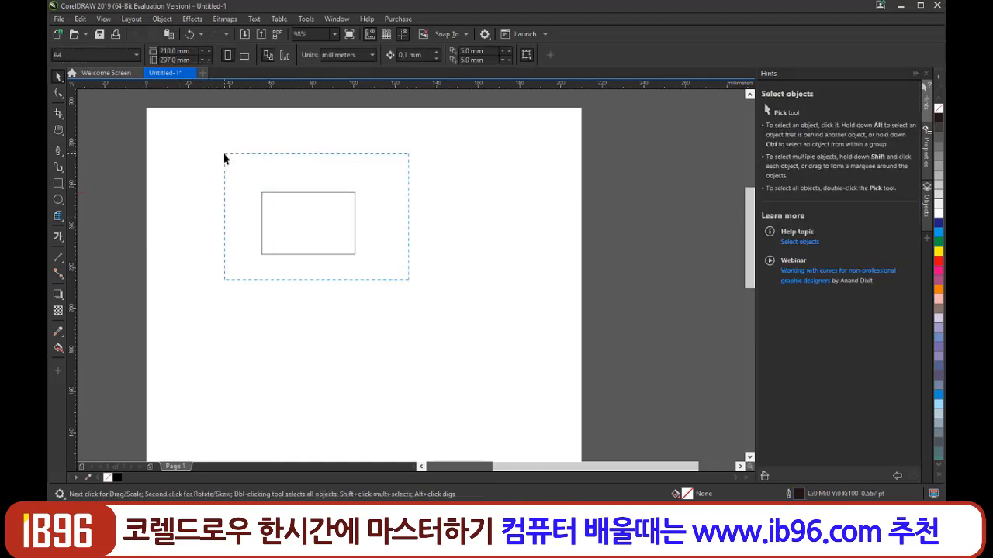
{"action": "left_click_drag", "start_coordinate": [224, 158], "coordinate": [224, 158]}
{"action": "key", "text": "Delete"}
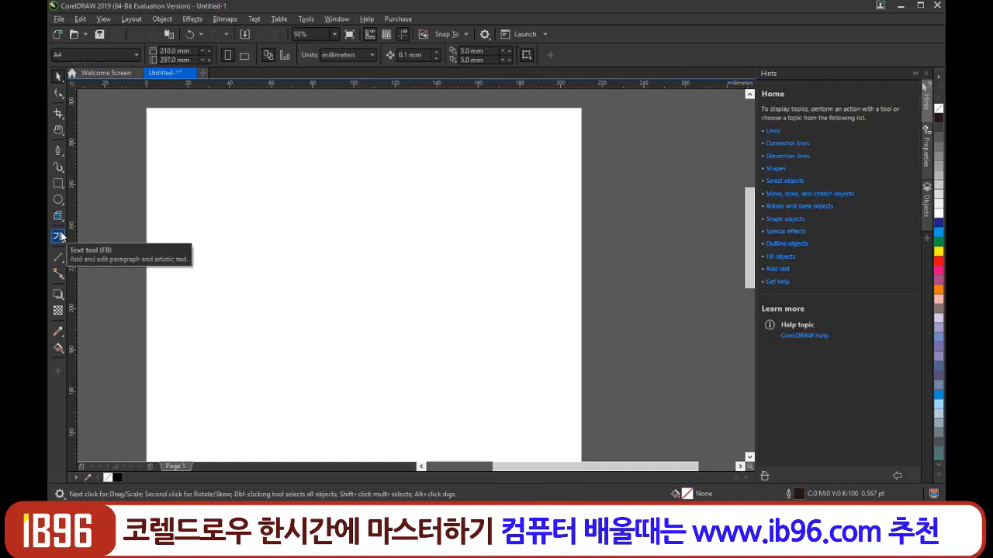
Draw an open, C-shaped B-Spline curve about 164 mm long using five control points, and delete it.
{"action": "left_click", "coordinate": [61, 153]}
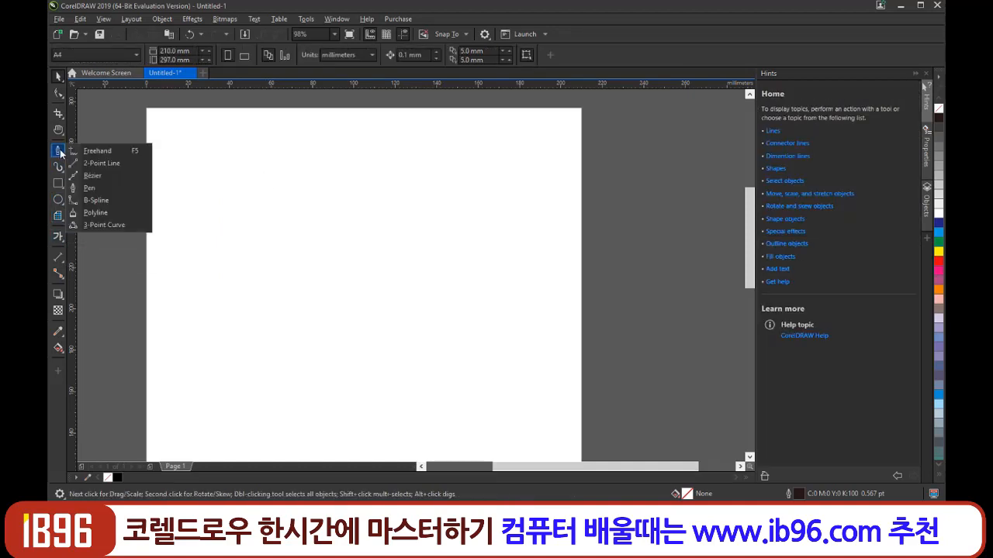
{"action": "left_click", "coordinate": [110, 202]}
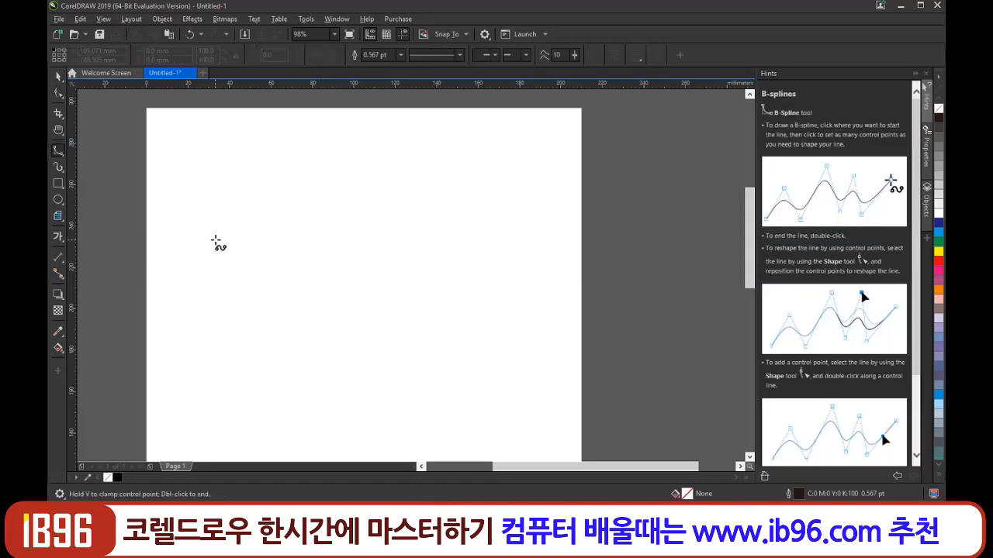
{"action": "left_click", "coordinate": [215, 240]}
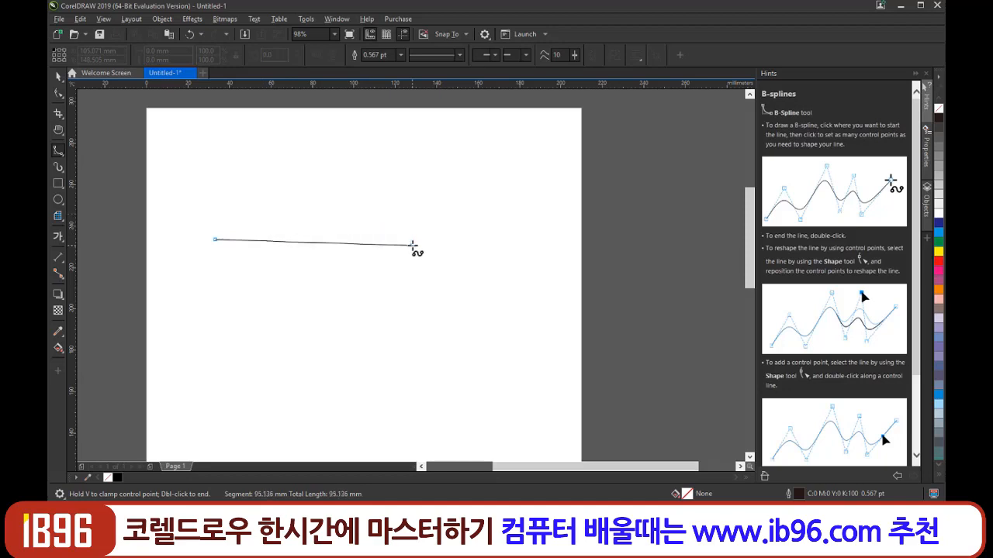
{"action": "left_click", "coordinate": [413, 245]}
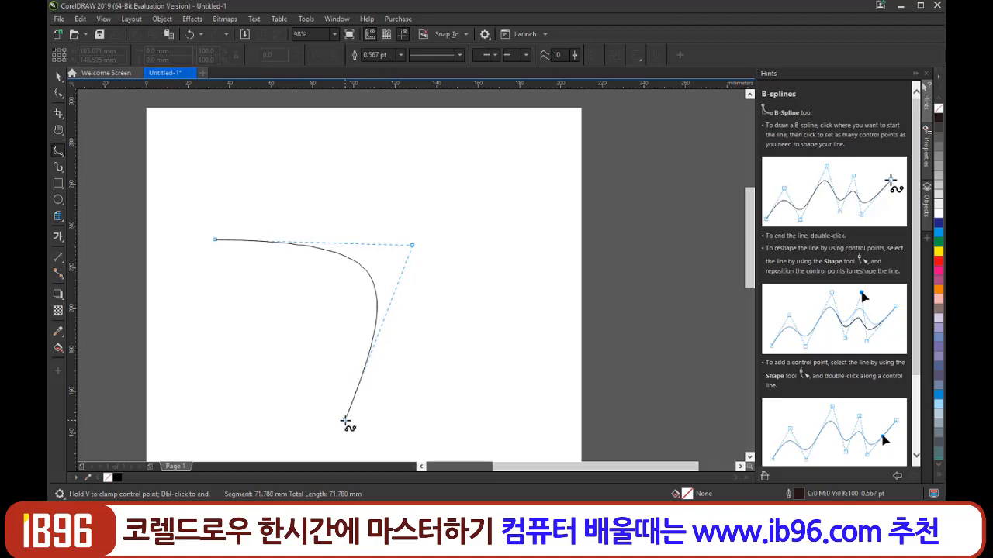
{"action": "left_click", "coordinate": [345, 421]}
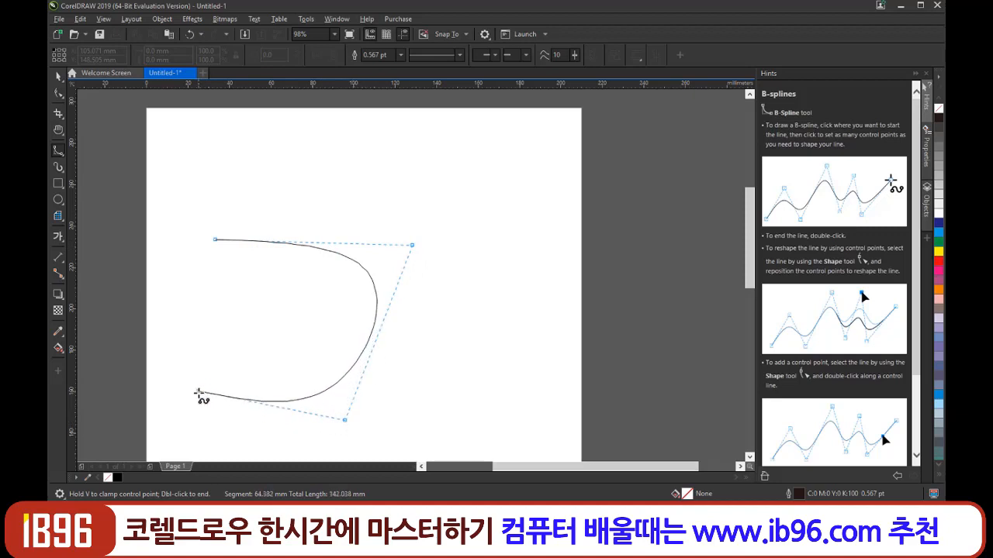
{"action": "left_click", "coordinate": [199, 393]}
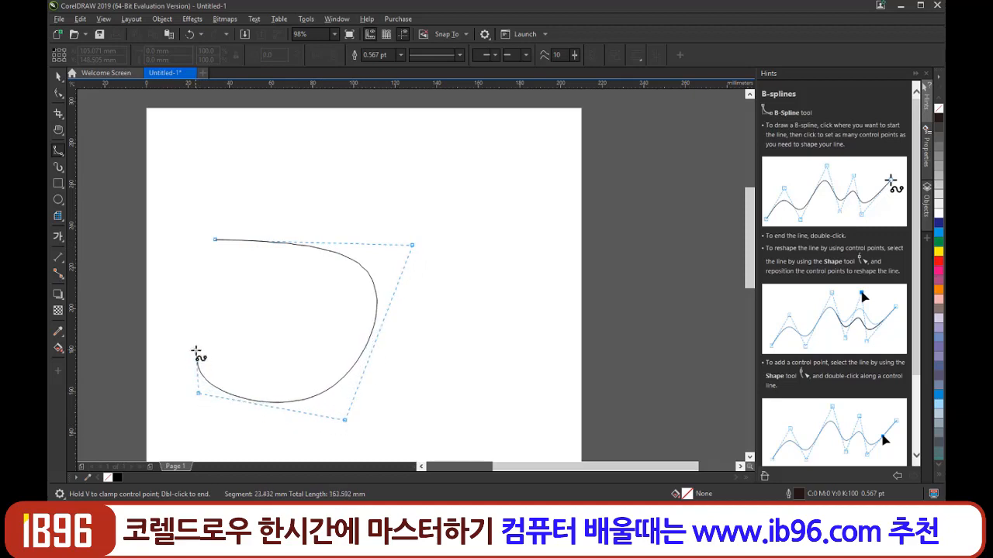
{"action": "double_click", "coordinate": [197, 354]}
{"action": "key", "text": "Delete"}
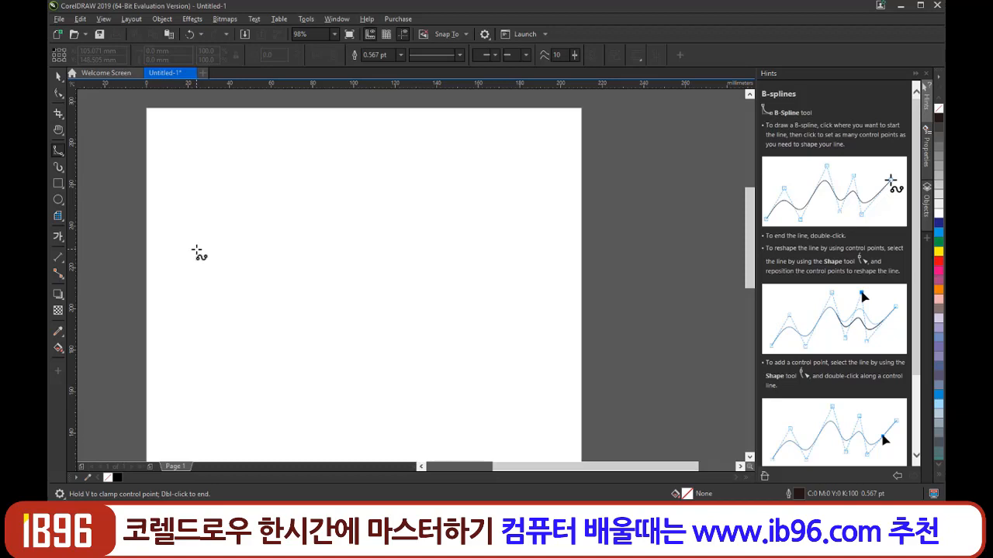
Draw a closed, rounded B-Spline shape from four control points arranged in a diamond, and delete it.
{"action": "left_click", "coordinate": [197, 250]}
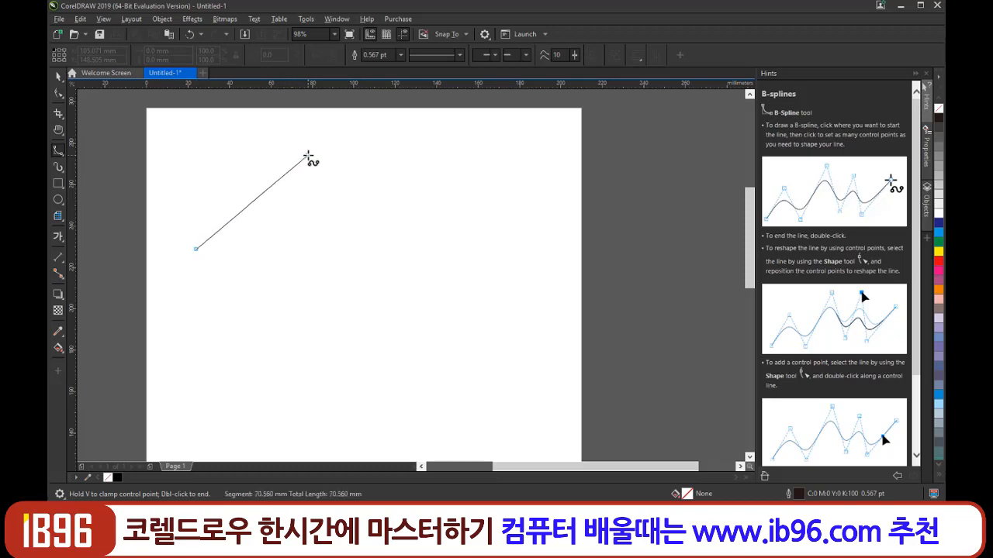
{"action": "left_click", "coordinate": [308, 156]}
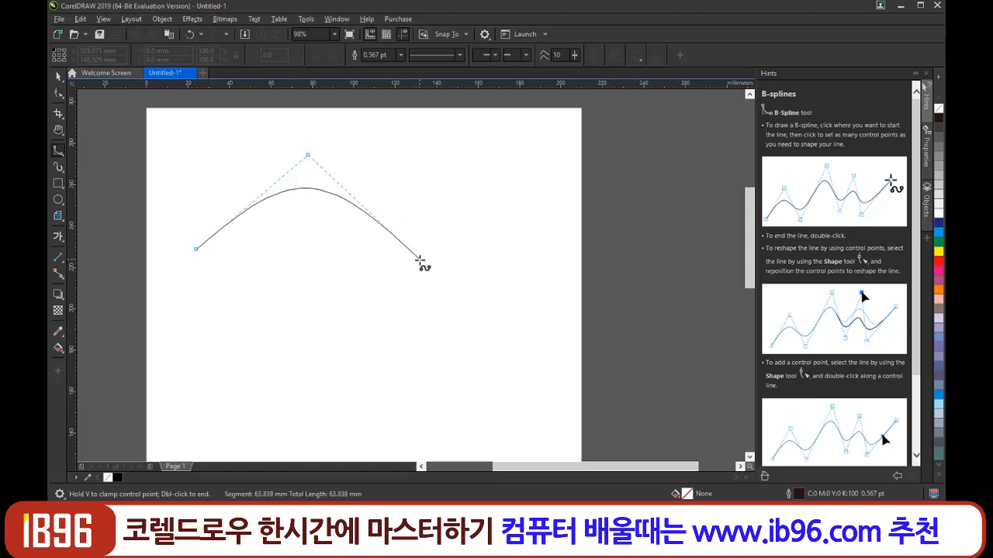
{"action": "left_click", "coordinate": [420, 260]}
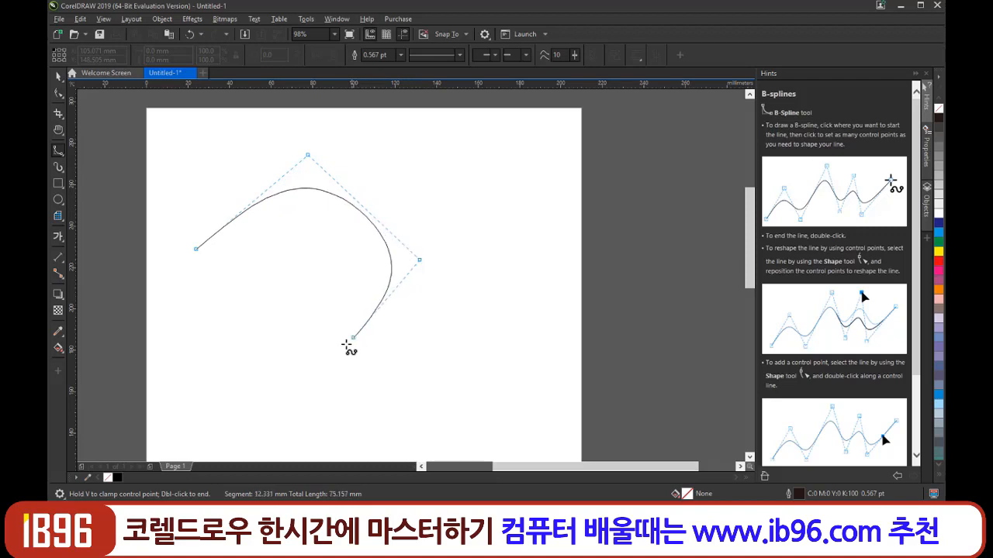
{"action": "left_click", "coordinate": [314, 364]}
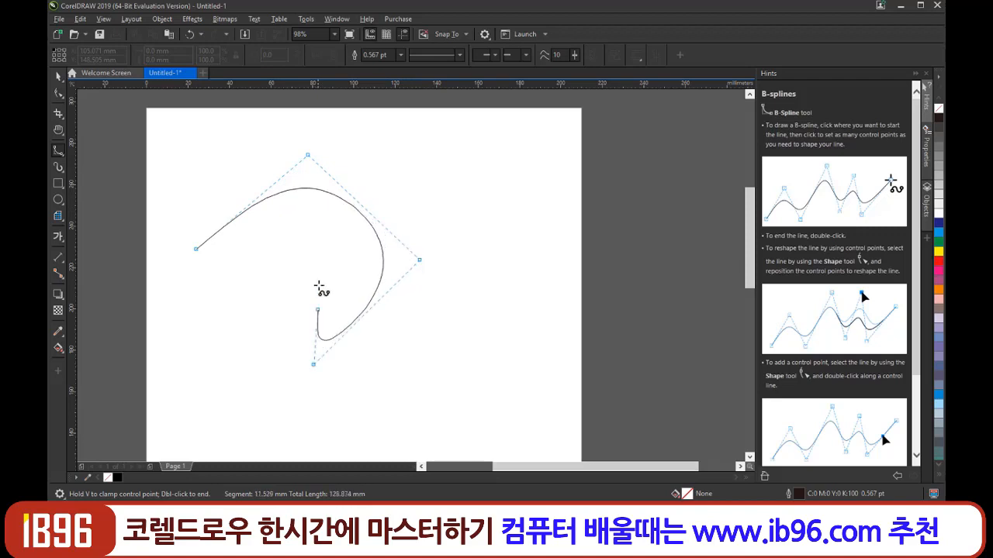
{"action": "left_click", "coordinate": [216, 234]}
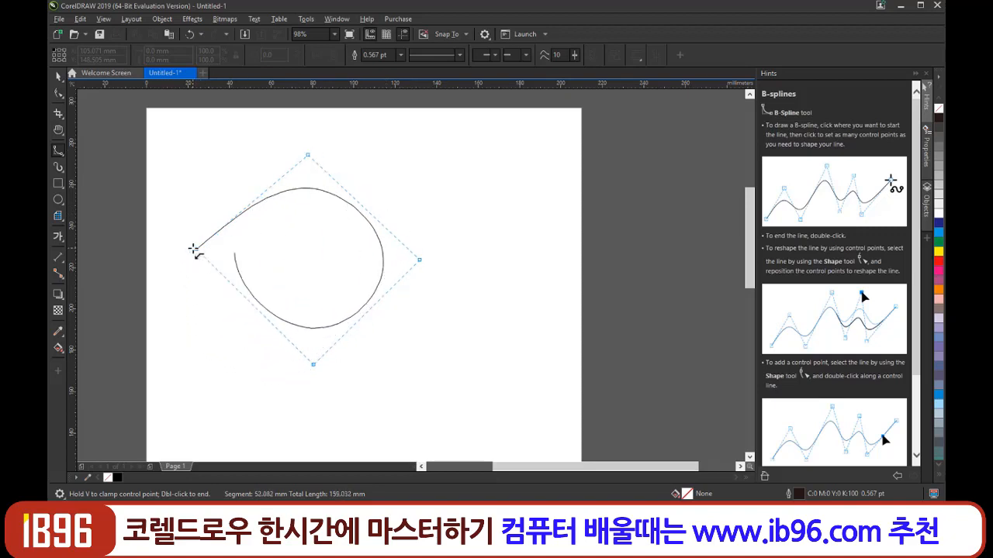
{"action": "left_click", "coordinate": [197, 249]}
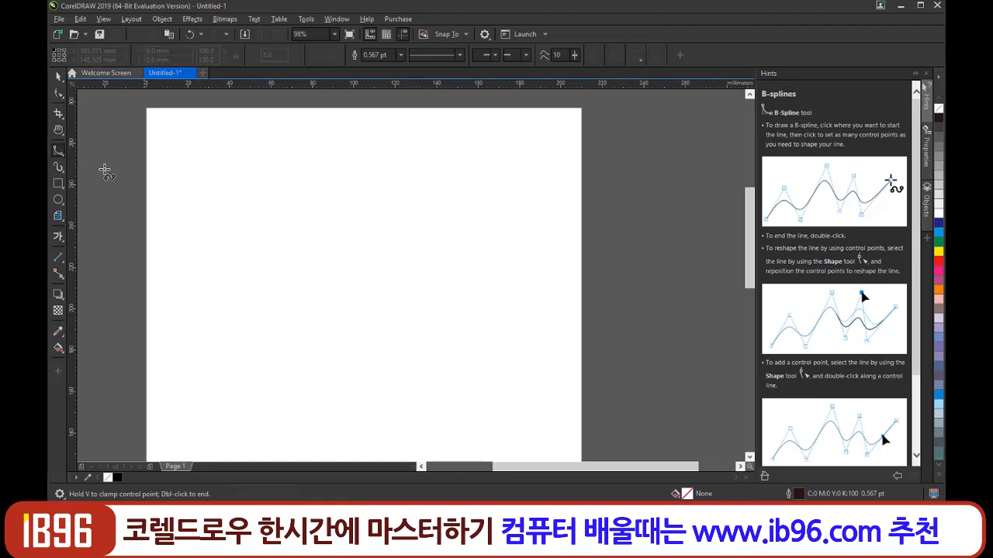
Draw a closed four-sided shape about 108 × 75 mm with the Polyline tool, and delete it.
{"action": "left_click", "coordinate": [60, 152]}
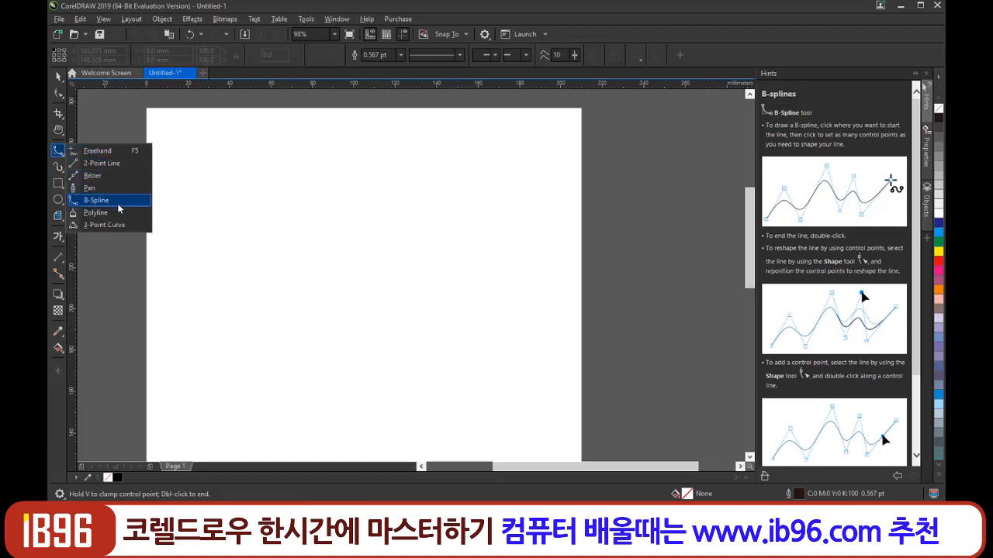
{"action": "left_click", "coordinate": [265, 250]}
{"action": "left_click", "coordinate": [390, 175]}
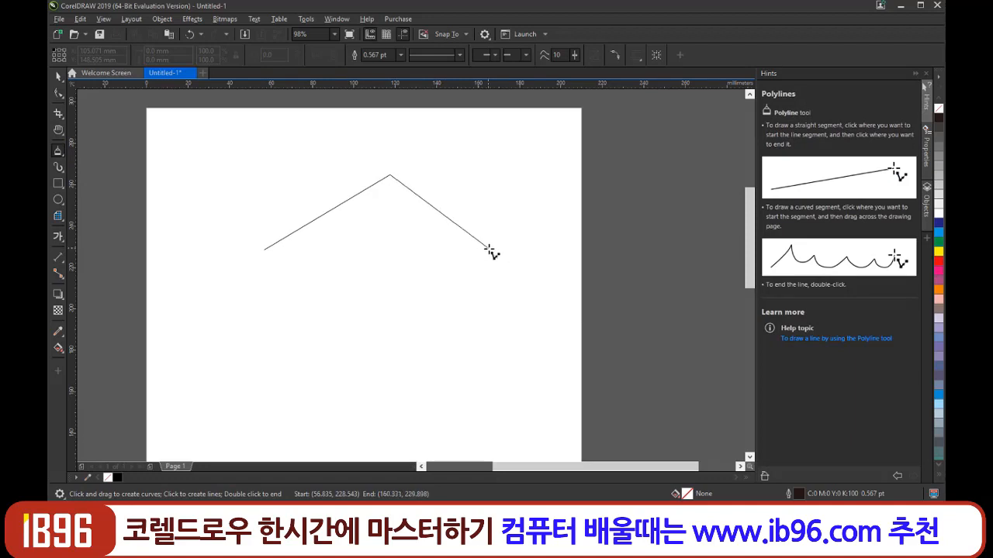
{"action": "left_click", "coordinate": [489, 249]}
{"action": "left_click", "coordinate": [316, 329]}
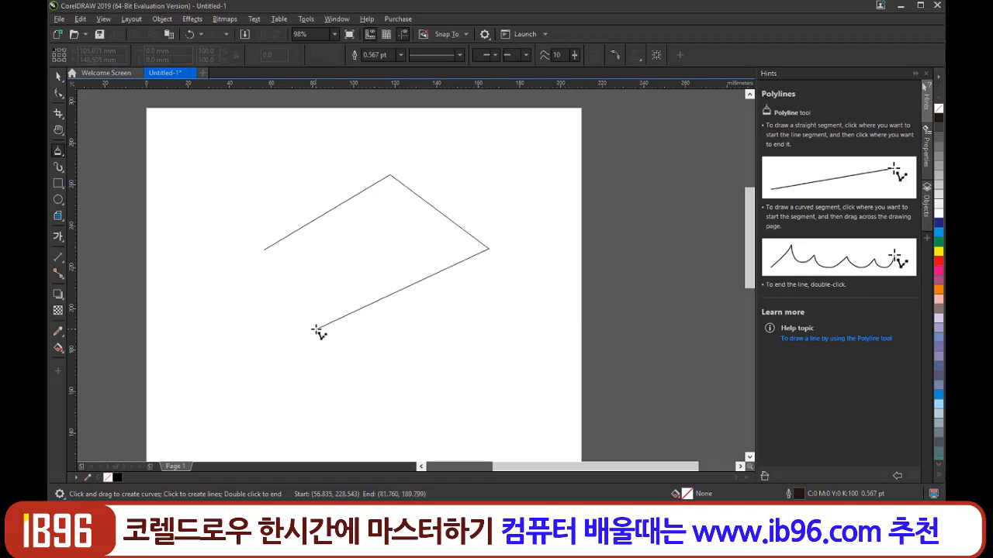
{"action": "left_click", "coordinate": [265, 250]}
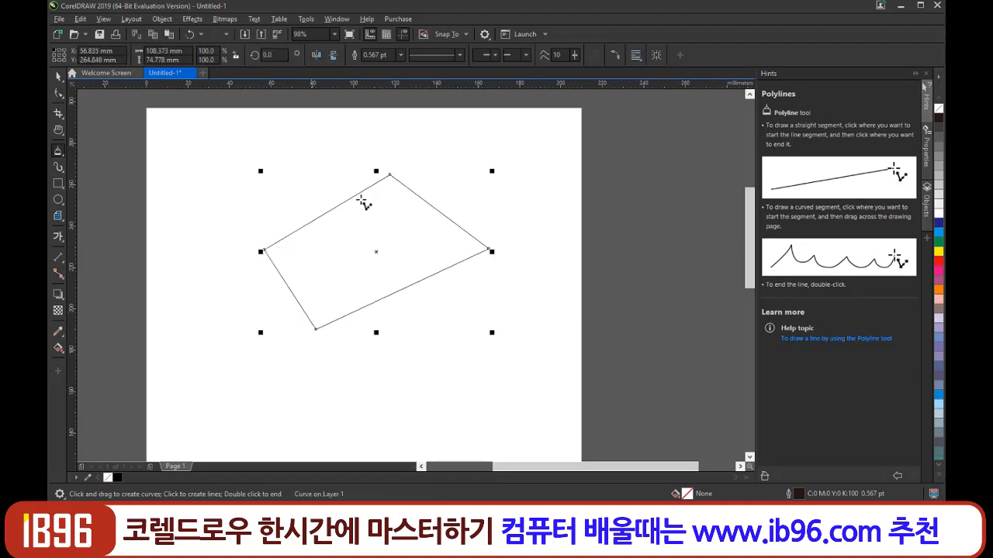
{"action": "key", "text": "Delete"}
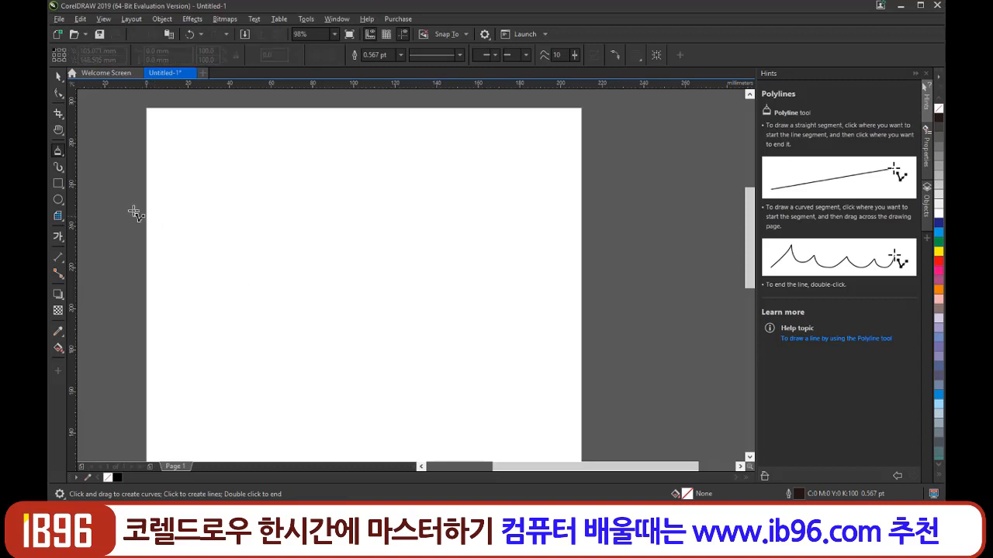
Draw a 3-Point Curve with ends about 91 mm apart on a diagonal, bulging to the lower right, and delete it.
{"action": "left_click", "coordinate": [59, 153]}
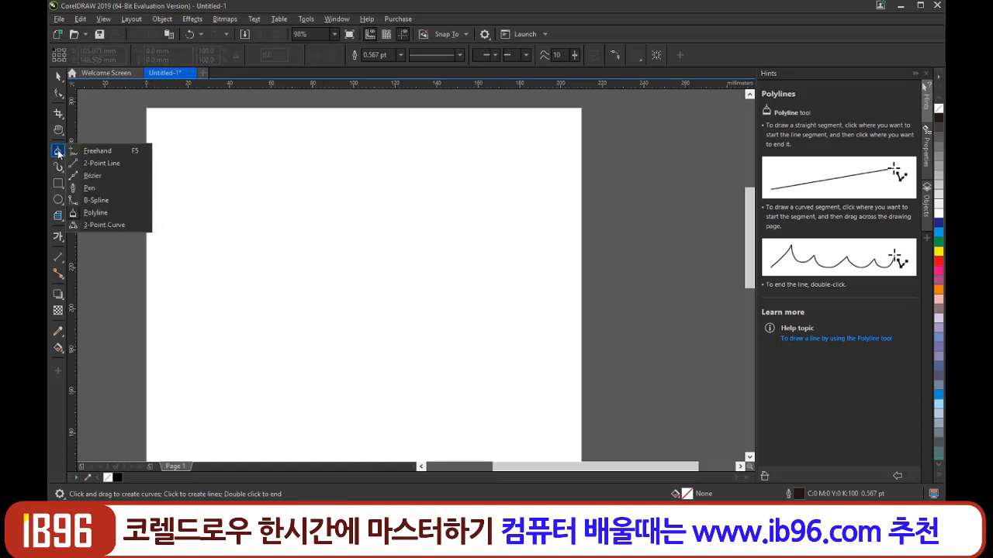
{"action": "left_click", "coordinate": [123, 224]}
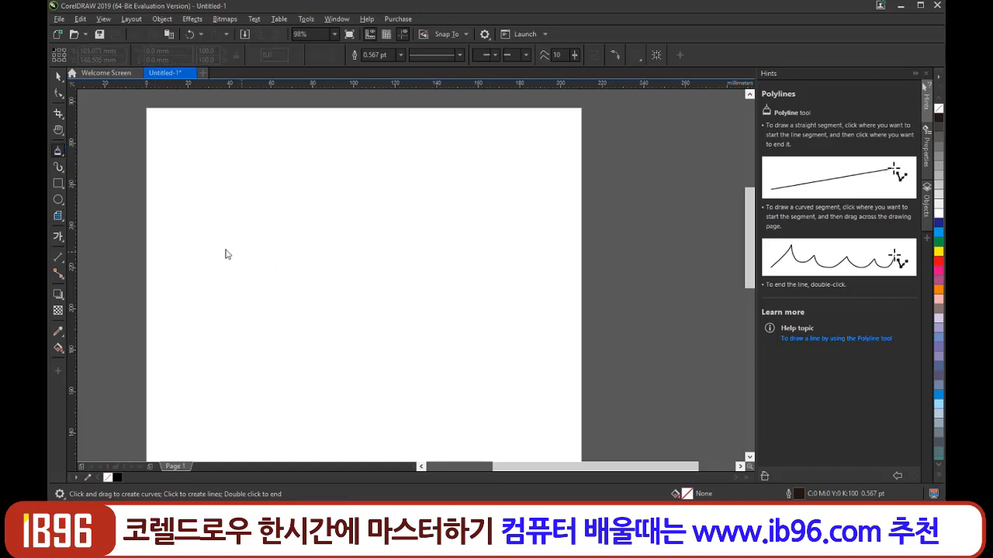
{"action": "left_click_drag", "start_coordinate": [173, 263], "coordinate": [319, 143]}
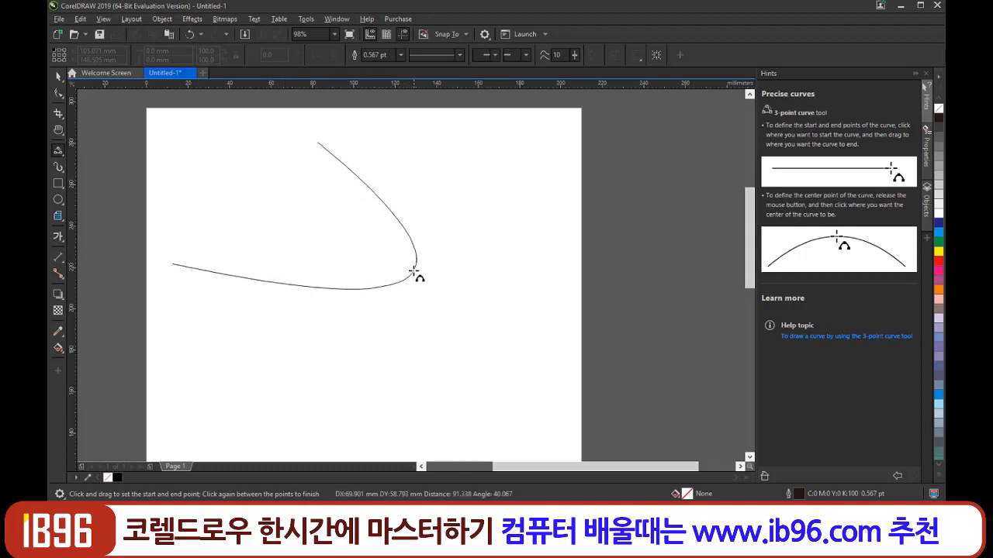
{"action": "left_click", "coordinate": [397, 285]}
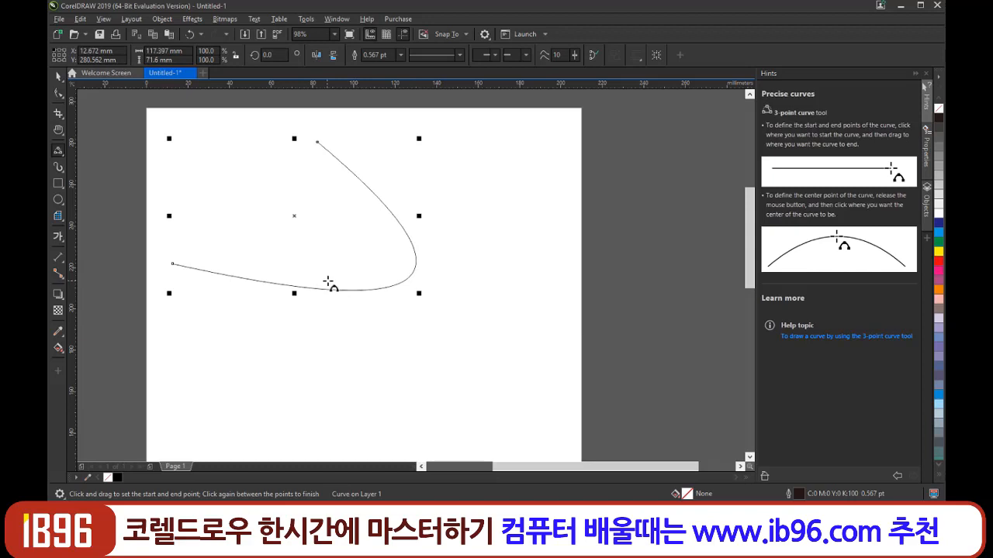
{"action": "key", "text": "Delete"}
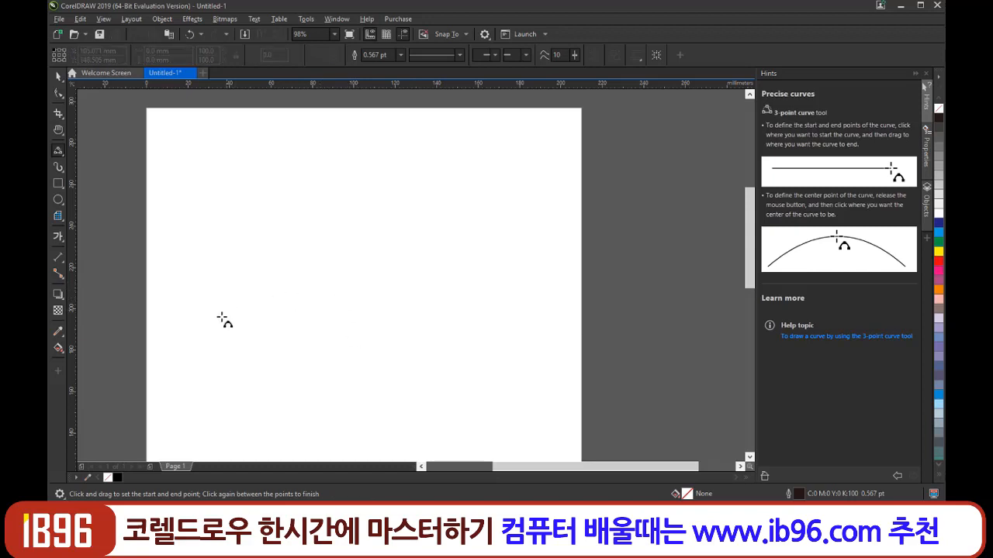
Draw an upward-arching 3-Point Curve with ends about 123 mm apart horizontally, and delete it.
{"action": "left_click_drag", "start_coordinate": [212, 315], "coordinate": [465, 316]}
{"action": "left_click", "coordinate": [353, 173]}
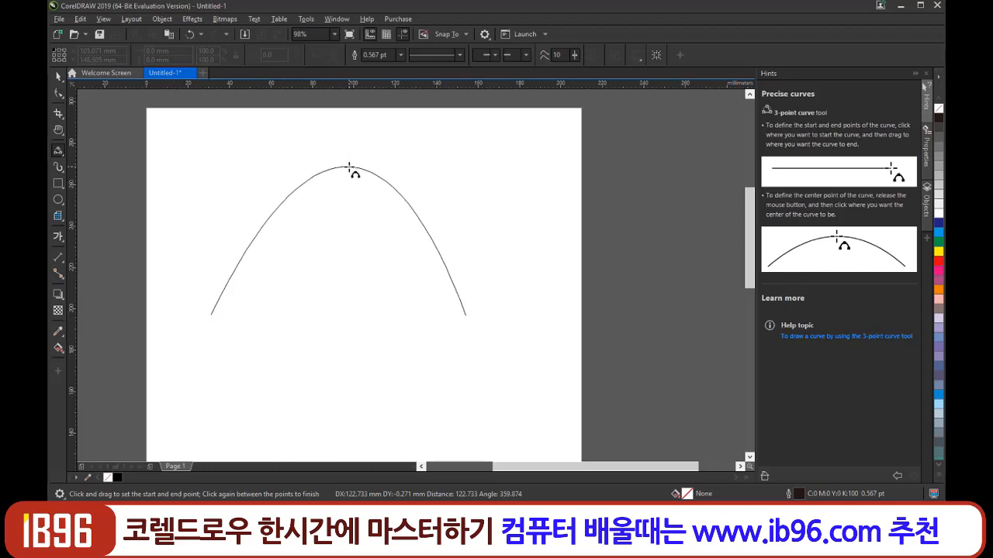
{"action": "left_click", "coordinate": [349, 167]}
{"action": "key", "text": "Delete"}
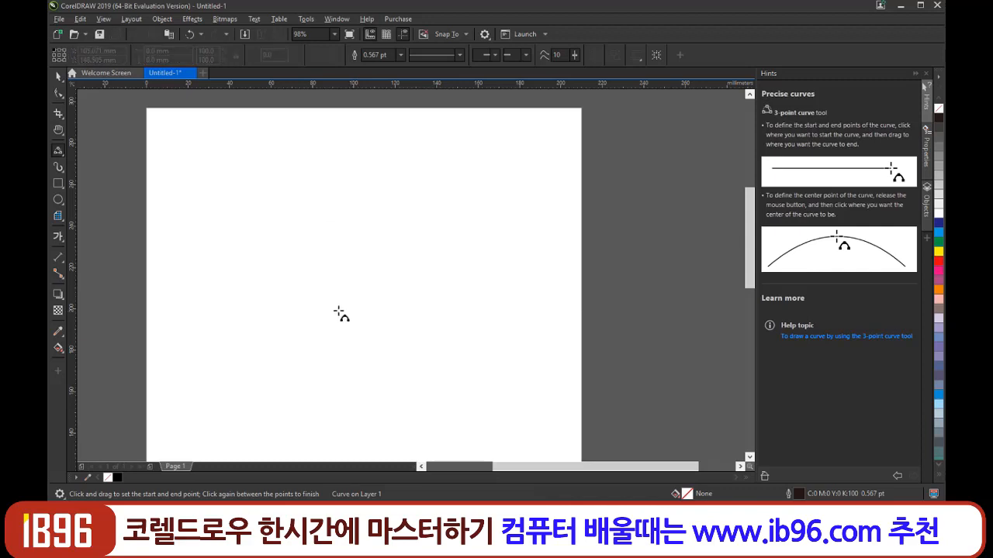
Draw a nearly horizontal 2-Point Line about 138 mm long across the upper page, and undo it.
{"action": "left_click", "coordinate": [57, 152]}
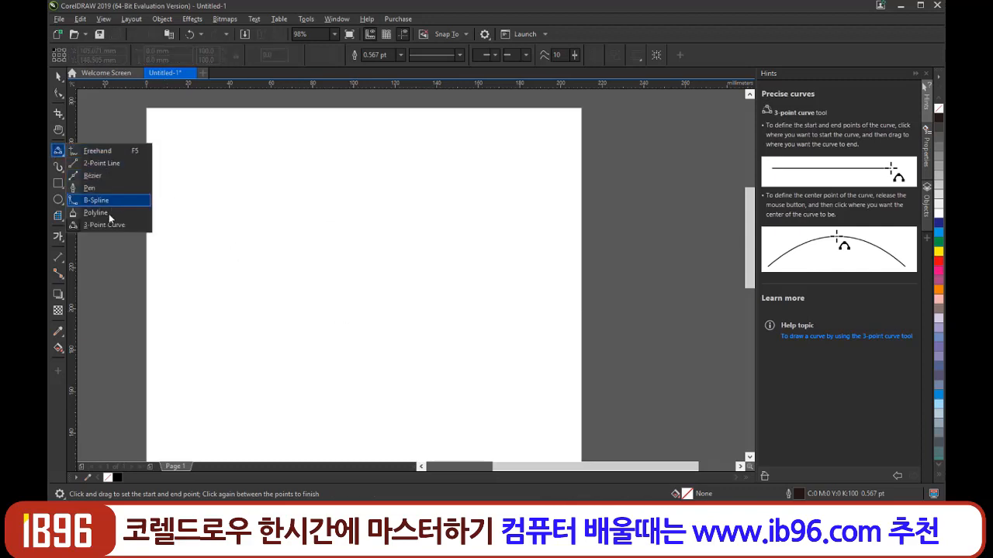
{"action": "left_click", "coordinate": [98, 164]}
{"action": "left_click_drag", "start_coordinate": [196, 192], "coordinate": [483, 192]}
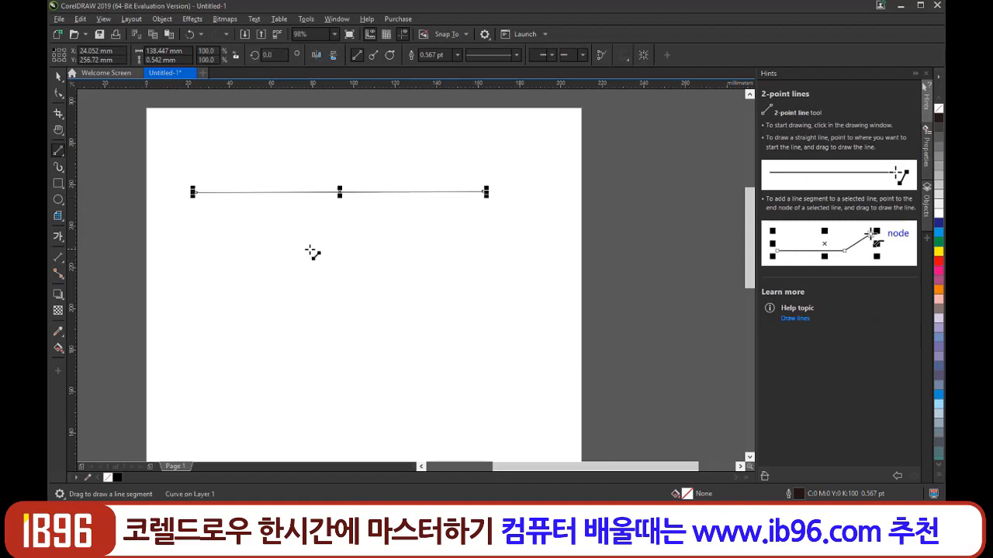
{"action": "key", "text": "Escape"}
{"action": "key", "text": "ctrl+z"}
Draw a closed irregular Freehand shape about 165 × 112 mm and a wavy line above it, and delete both.
{"action": "left_click", "coordinate": [60, 154]}
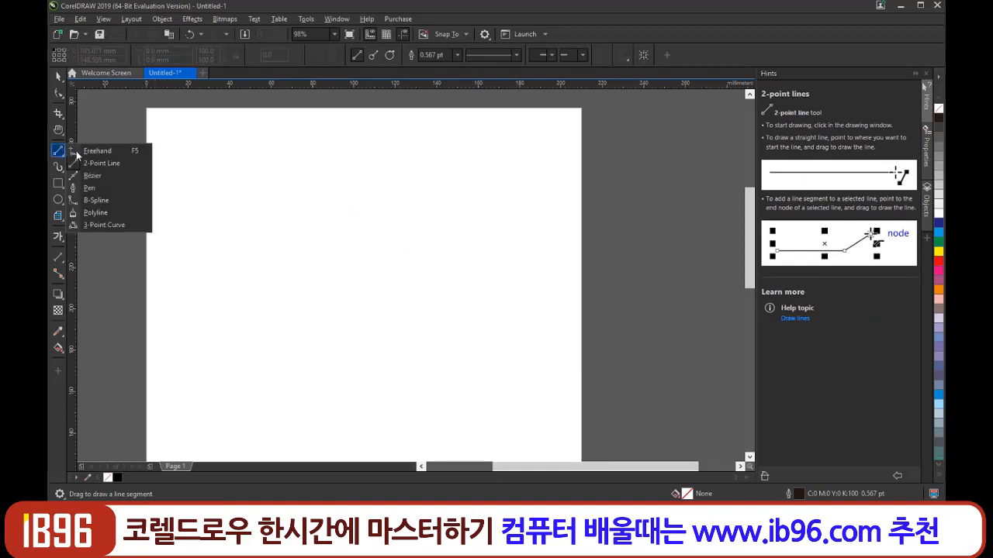
{"action": "left_click", "coordinate": [103, 151]}
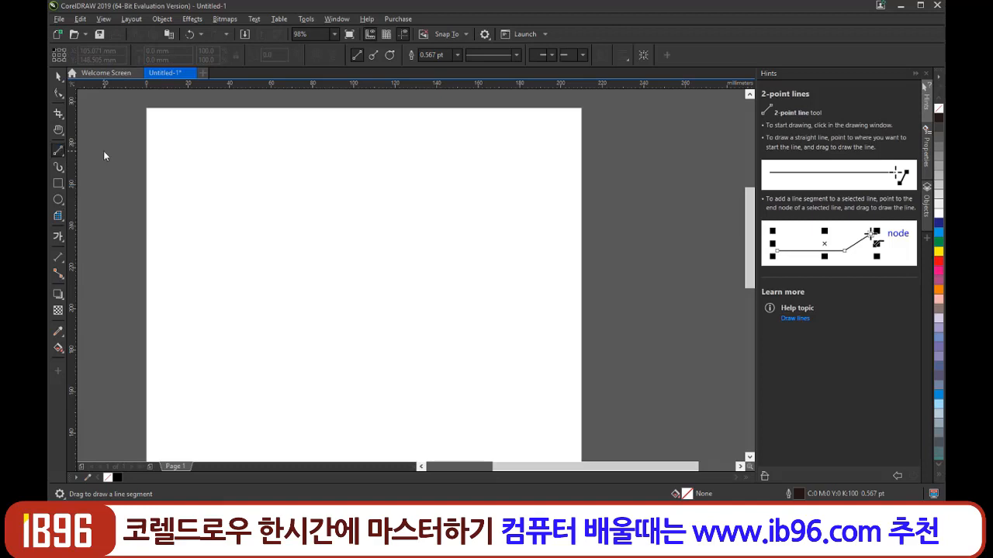
{"action": "mouse_move", "coordinate": [246, 243]}
{"action": "left_mouse_down"}
{"action": "mouse_move", "coordinate": [310, 210]}
{"action": "mouse_move", "coordinate": [339, 252]}
{"action": "mouse_move", "coordinate": [313, 299]}
{"action": "mouse_move", "coordinate": [336, 344]}
{"action": "mouse_move", "coordinate": [440, 320]}
{"action": "mouse_move", "coordinate": [454, 180]}
{"action": "mouse_move", "coordinate": [523, 374]}
{"action": "mouse_move", "coordinate": [354, 390]}
{"action": "mouse_move", "coordinate": [273, 385]}
{"action": "mouse_move", "coordinate": [209, 183]}
{"action": "mouse_move", "coordinate": [247, 245]}
{"action": "left_mouse_up"}
{"action": "mouse_move", "coordinate": [250, 148]}
{"action": "left_mouse_down"}
{"action": "mouse_move", "coordinate": [307, 165]}
{"action": "mouse_move", "coordinate": [435, 141]}
{"action": "mouse_move", "coordinate": [489, 178]}
{"action": "left_mouse_up"}
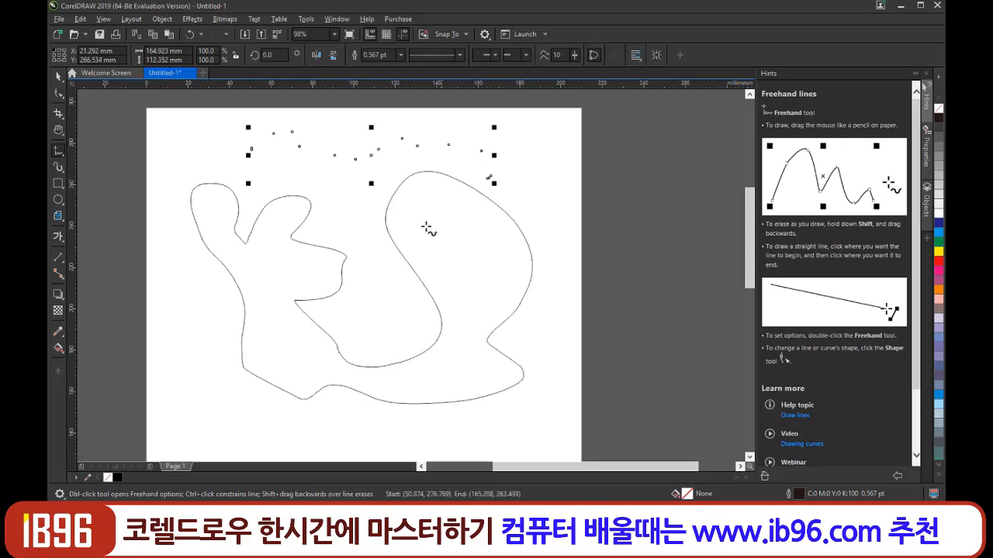
{"action": "double_click", "coordinate": [58, 76]}
{"action": "key", "text": "Delete"}
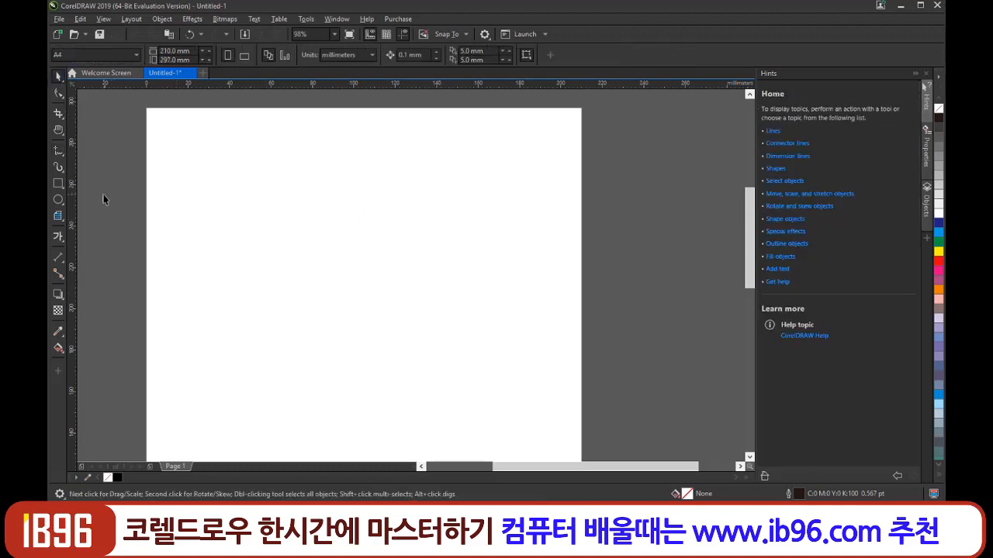
Draw a closed, rounded Bézier shape through five nodes in the upper middle of the page, closing it at its first node.
{"action": "left_click", "coordinate": [60, 153]}
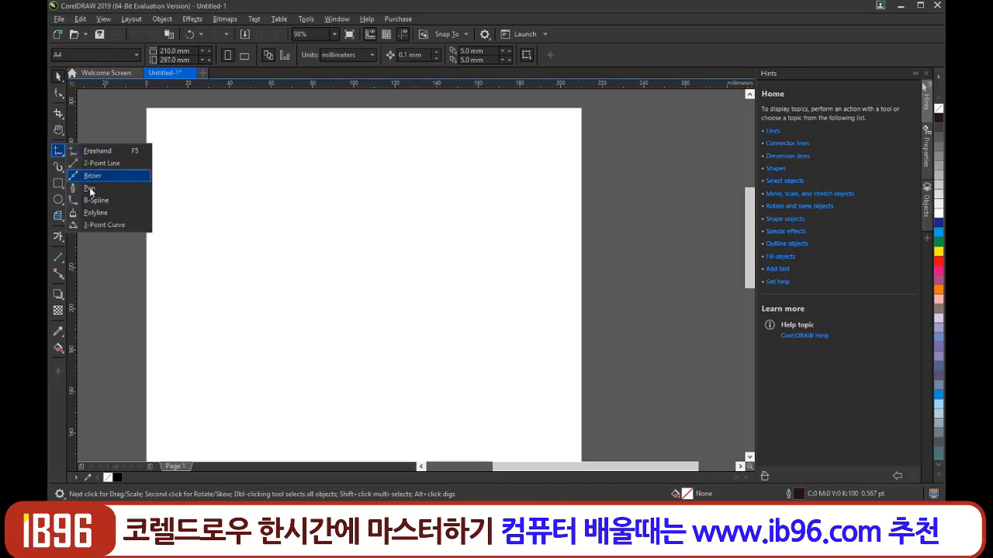
{"action": "left_click", "coordinate": [87, 177]}
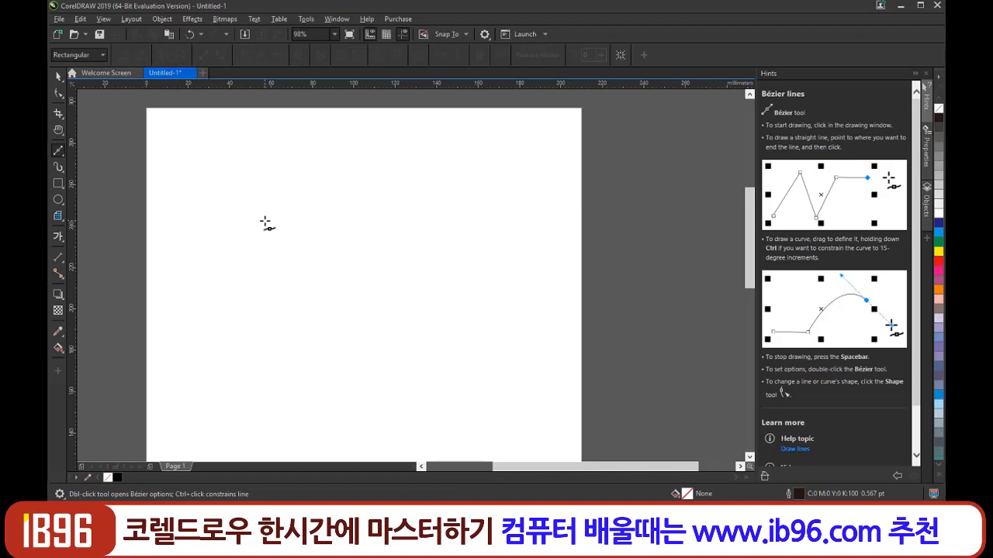
{"action": "left_click", "coordinate": [334, 161]}
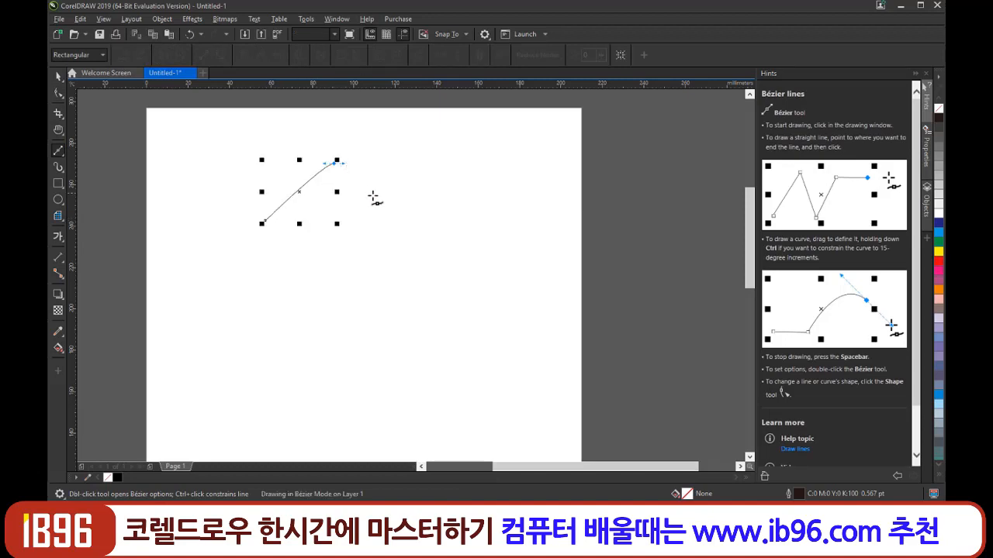
{"action": "left_click_drag", "start_coordinate": [379, 202], "coordinate": [404, 245]}
{"action": "left_click_drag", "start_coordinate": [352, 293], "coordinate": [326, 290]}
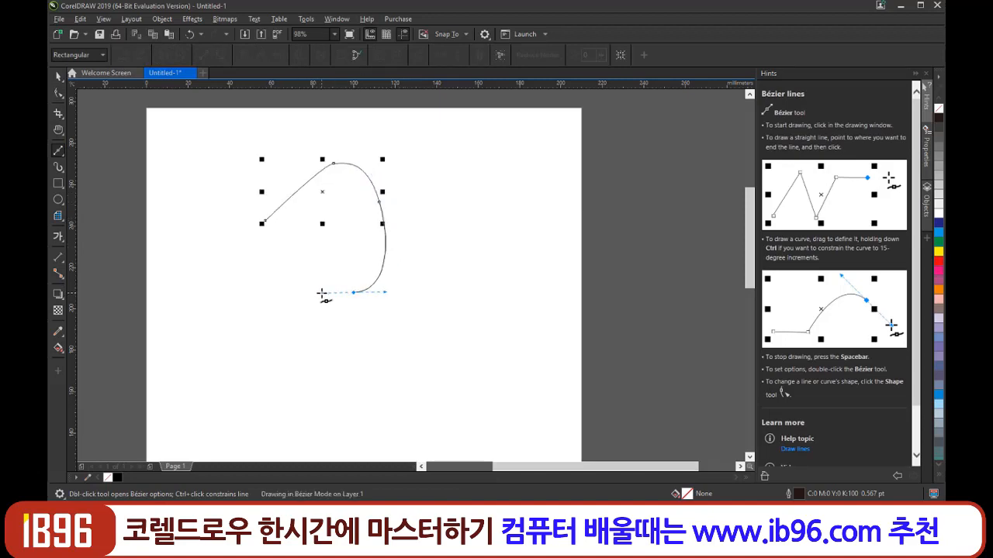
{"action": "left_click_drag", "start_coordinate": [235, 249], "coordinate": [236, 224]}
{"action": "left_click", "coordinate": [264, 221]}
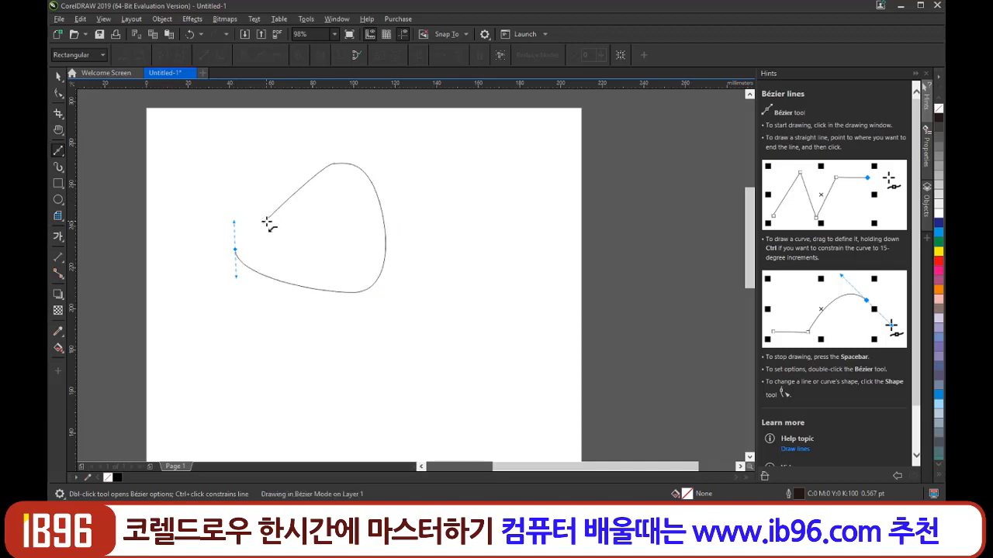
Delete the closed Bézier shape from the page.
{"action": "left_click", "coordinate": [58, 152]}
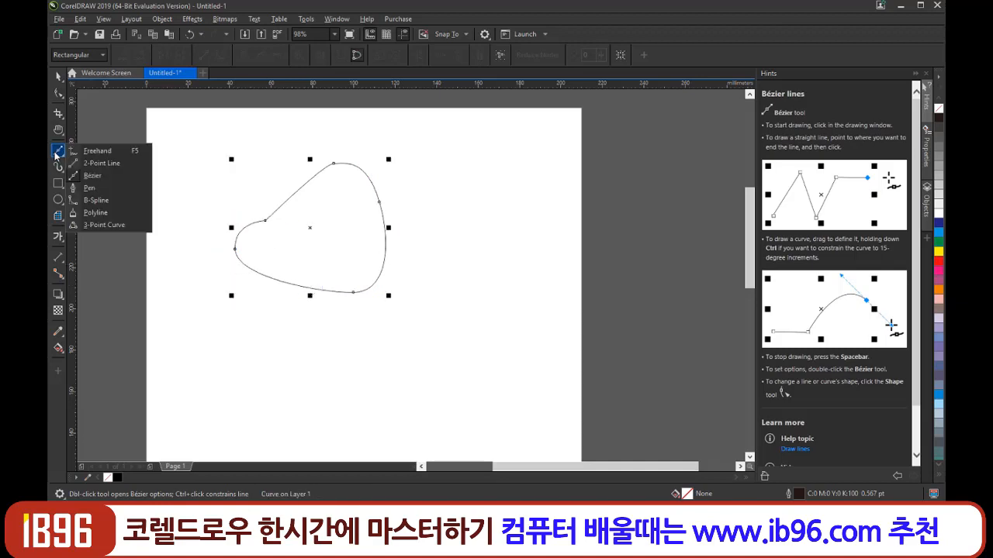
{"action": "left_click", "coordinate": [110, 188]}
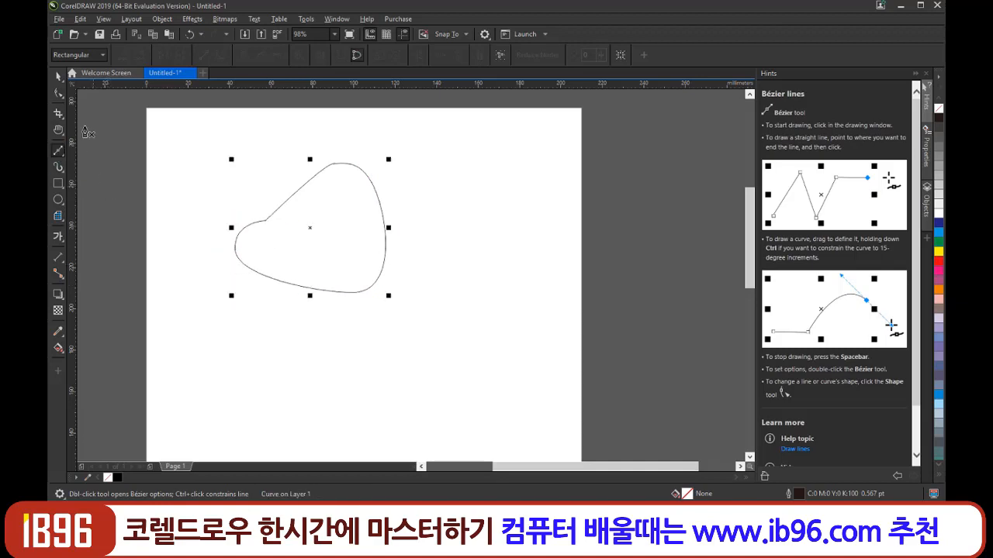
{"action": "left_click", "coordinate": [58, 76]}
{"action": "left_click", "coordinate": [232, 155]}
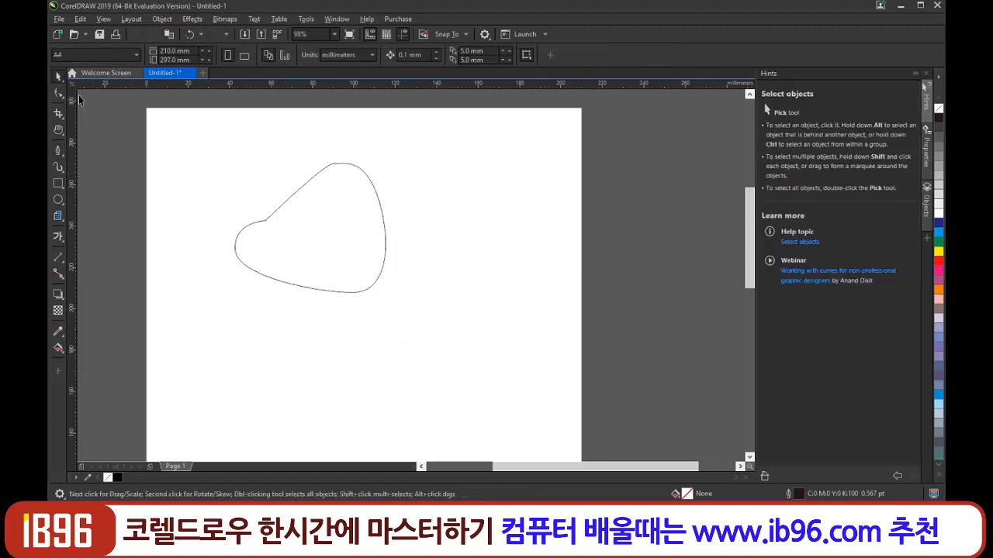
{"action": "double_click", "coordinate": [57, 77]}
{"action": "key", "text": "Delete"}
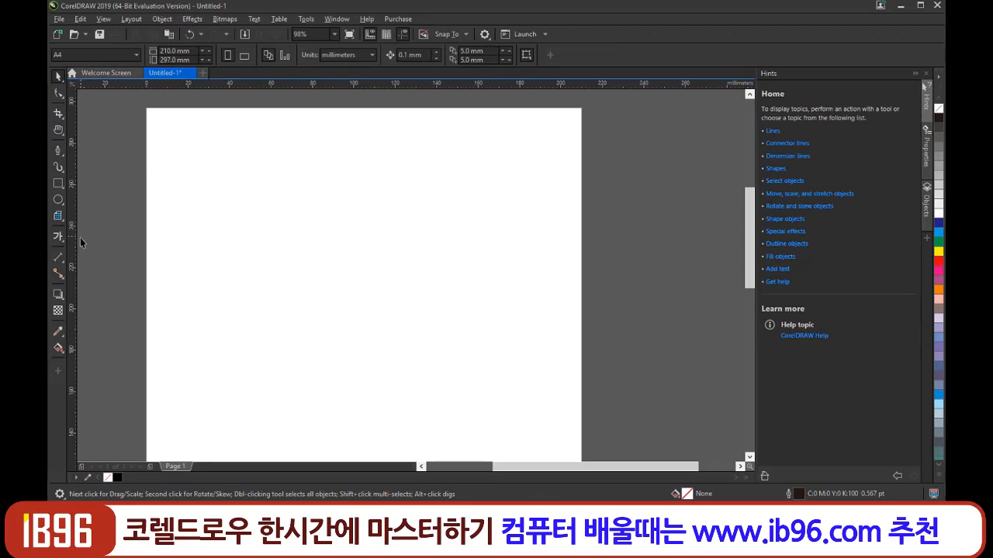
Draw a closed, curved Pen shape with four nodes, about 79 × 77 mm, with an inward bend on its lower left side.
{"action": "left_click", "coordinate": [58, 151]}
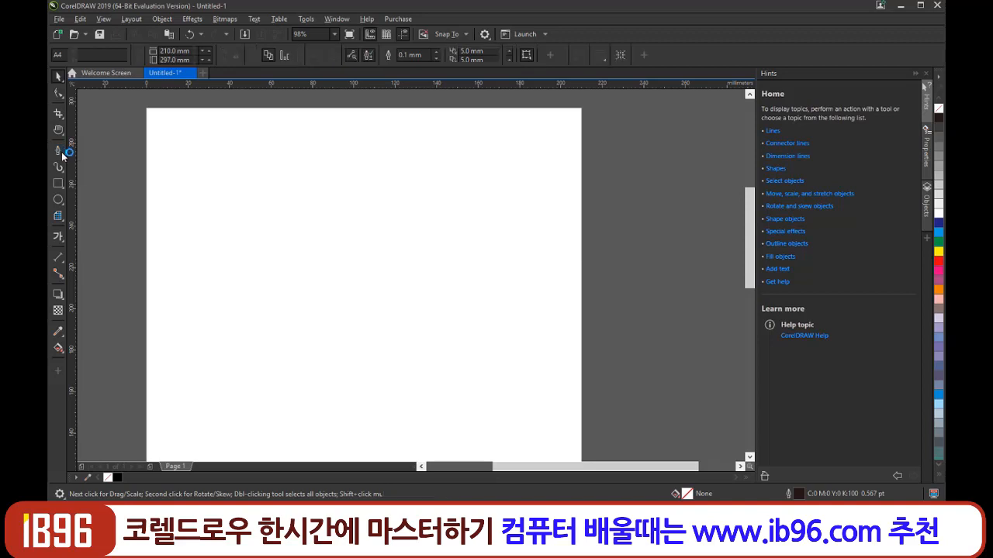
{"action": "left_click", "coordinate": [269, 288]}
{"action": "left_click_drag", "start_coordinate": [354, 197], "coordinate": [406, 222]}
{"action": "left_click_drag", "start_coordinate": [421, 322], "coordinate": [383, 385]}
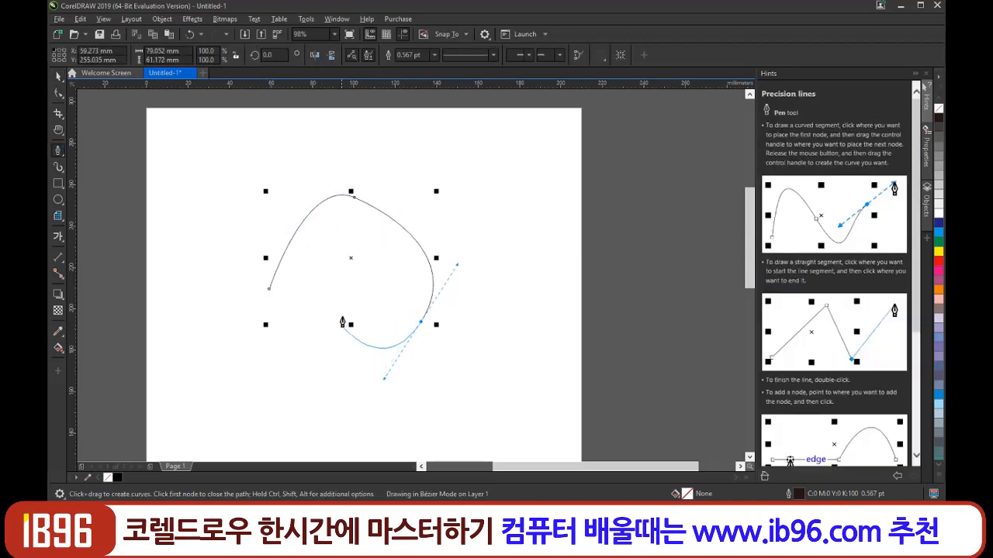
{"action": "left_click_drag", "start_coordinate": [343, 311], "coordinate": [351, 273]}
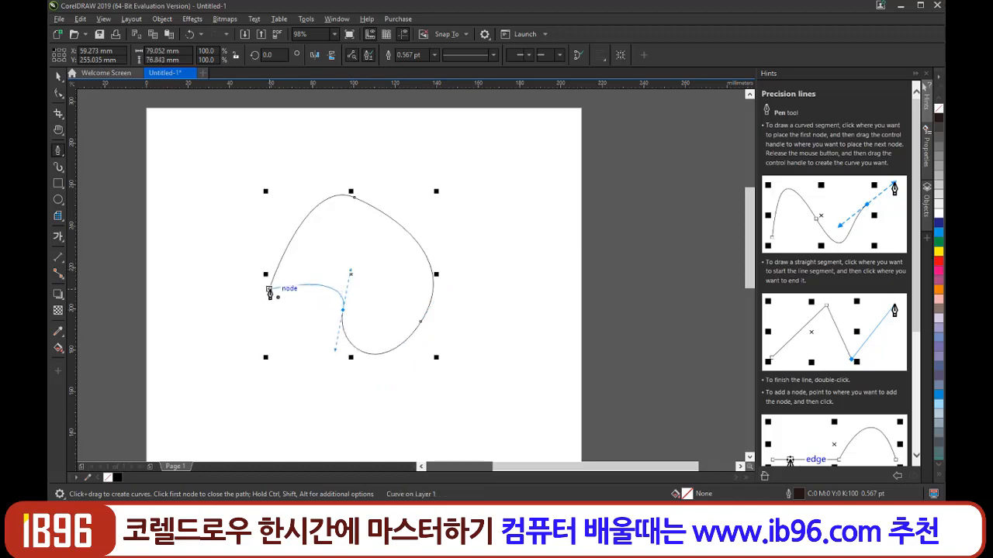
{"action": "left_click", "coordinate": [269, 288]}
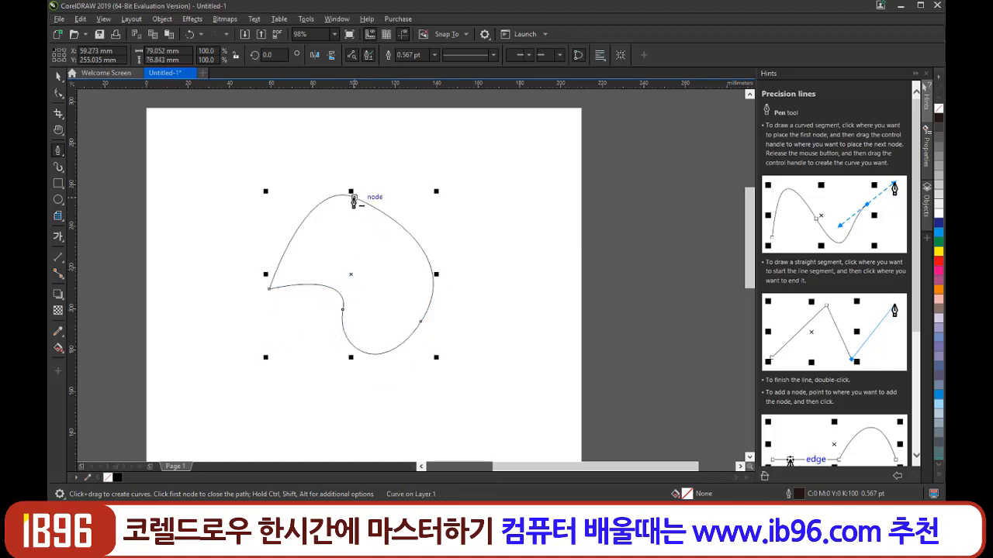
Reshape the Pen shape by moving its inner node down and left and swinging the lower-right node's lower handle outward, and delete the shape.
{"action": "left_click", "coordinate": [60, 96]}
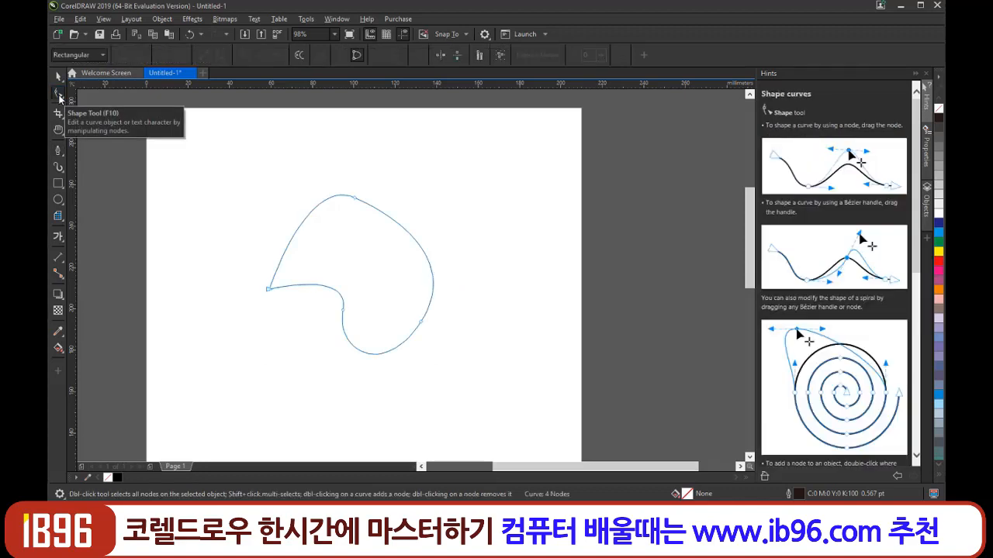
{"action": "left_click", "coordinate": [55, 95]}
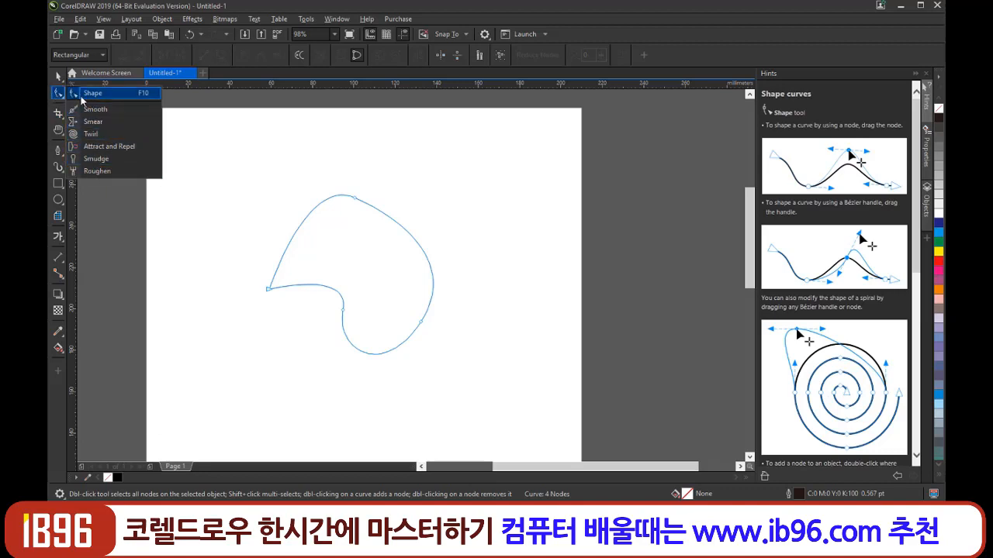
{"action": "left_click", "coordinate": [92, 93]}
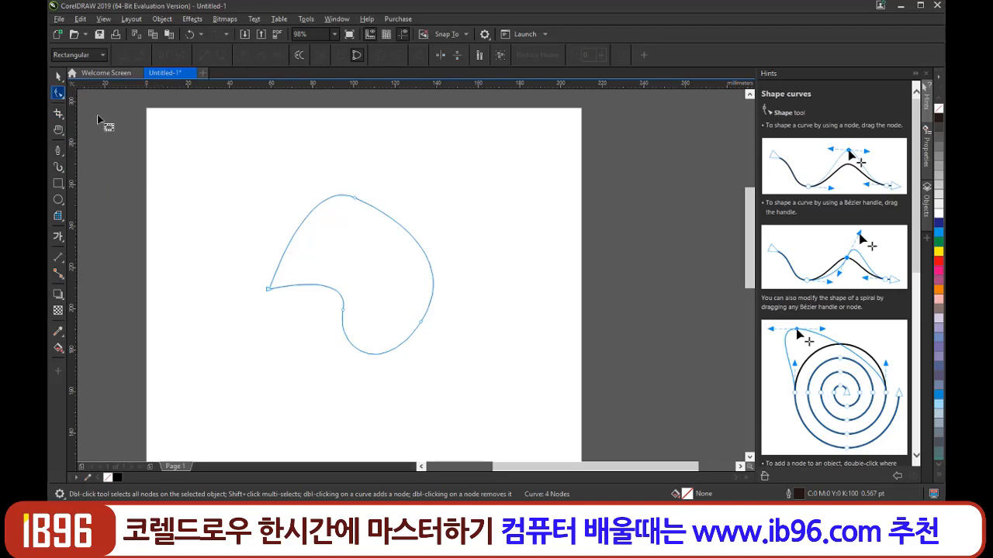
{"action": "left_click", "coordinate": [356, 202]}
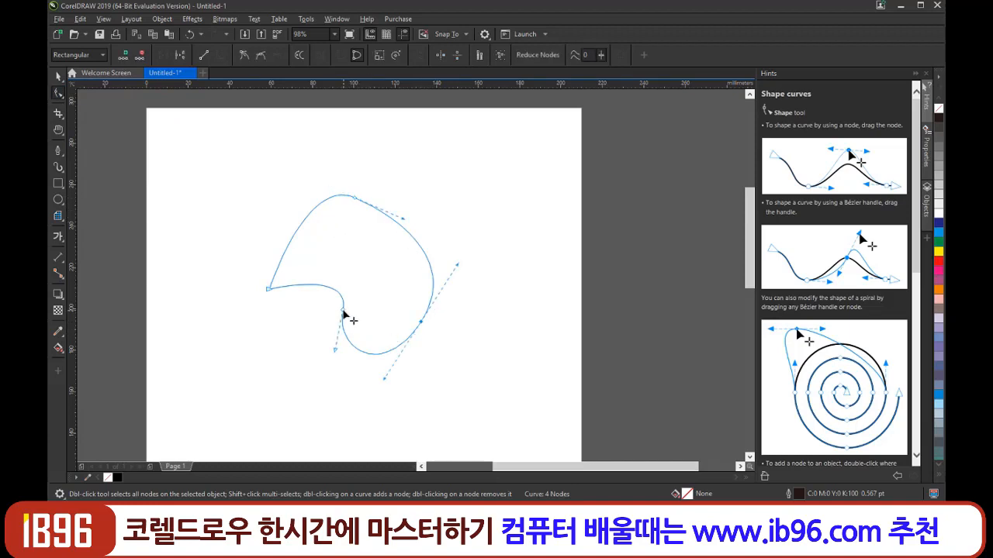
{"action": "left_click_drag", "start_coordinate": [344, 314], "coordinate": [273, 386]}
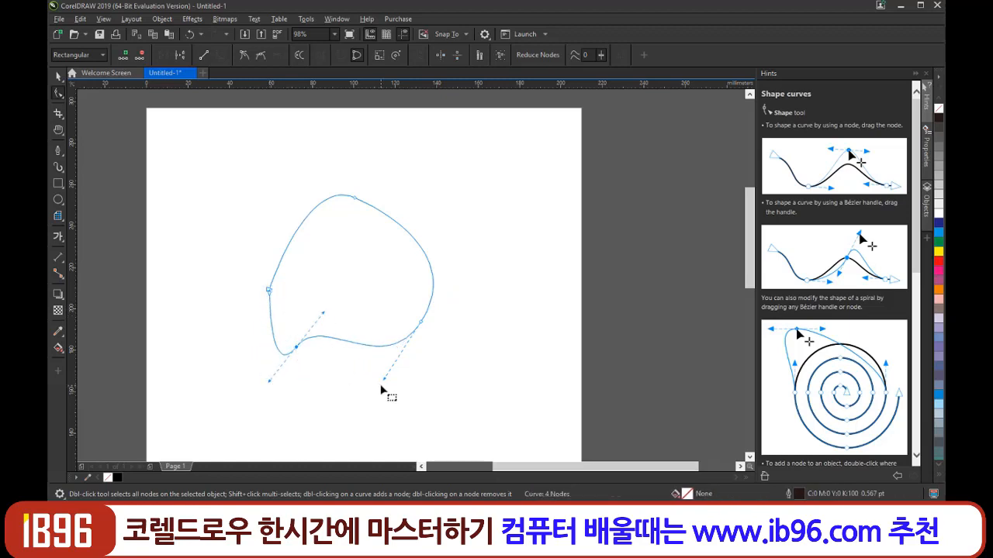
{"action": "left_click_drag", "start_coordinate": [386, 377], "coordinate": [471, 344]}
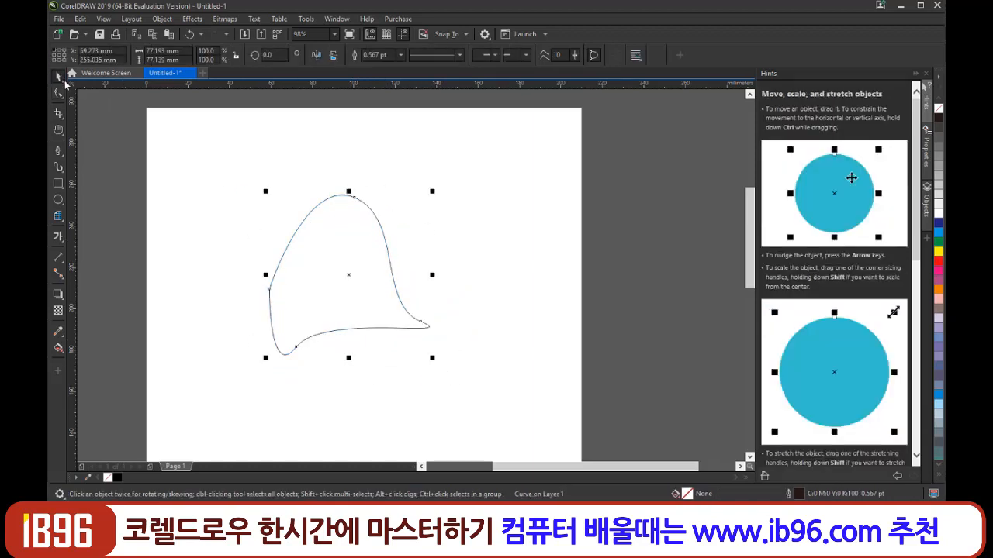
{"action": "key", "text": "Delete"}
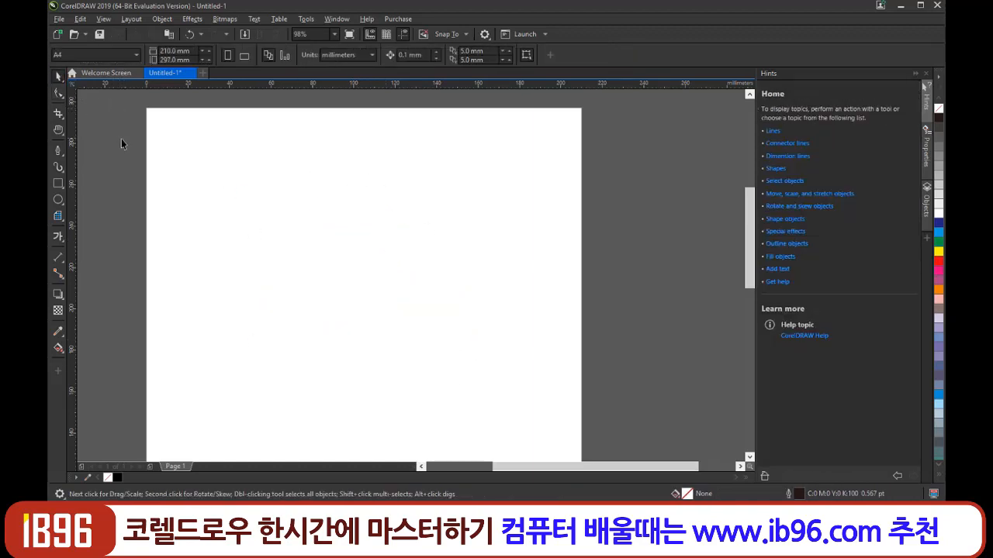
Add three lines of artistic text reading "dfgdfg", "fghfgh" and "fghfg" in the upper left part of the page.
{"action": "left_click", "coordinate": [60, 240]}
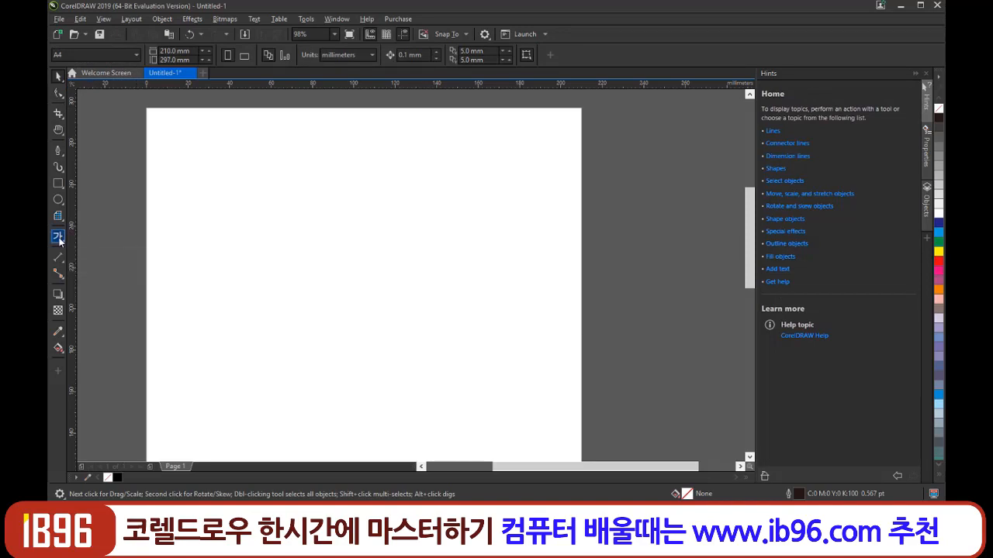
{"action": "left_click", "coordinate": [221, 215]}
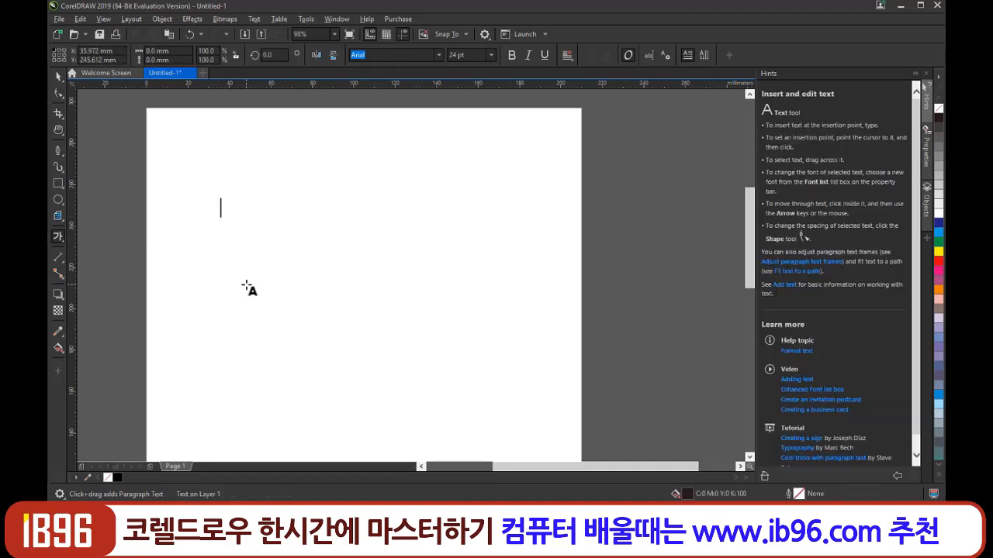
{"action": "type", "text": "dfgdfg"}
{"action": "key", "text": "Return"}
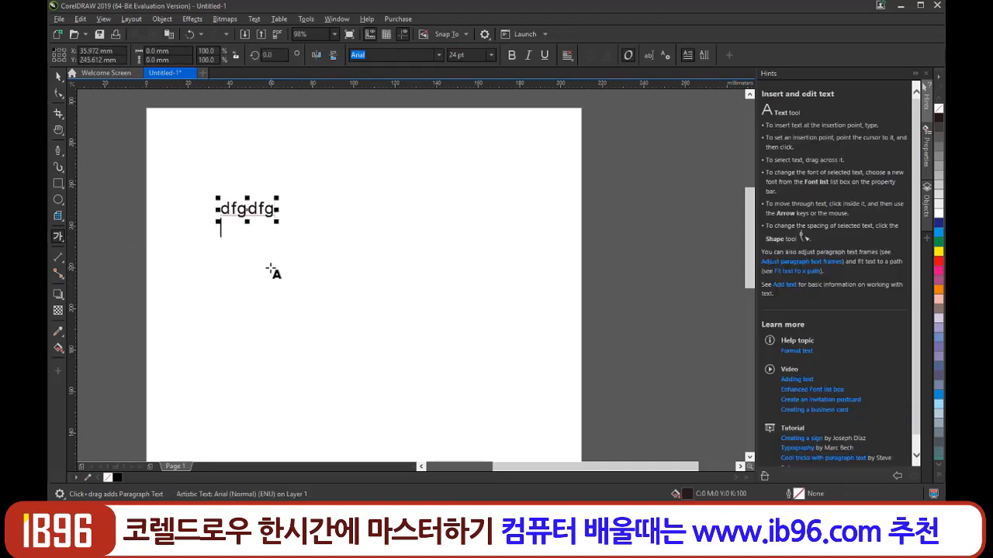
{"action": "type", "text": "fghfgh"}
{"action": "key", "text": "Return"}
{"action": "type", "text": "fghfg"}
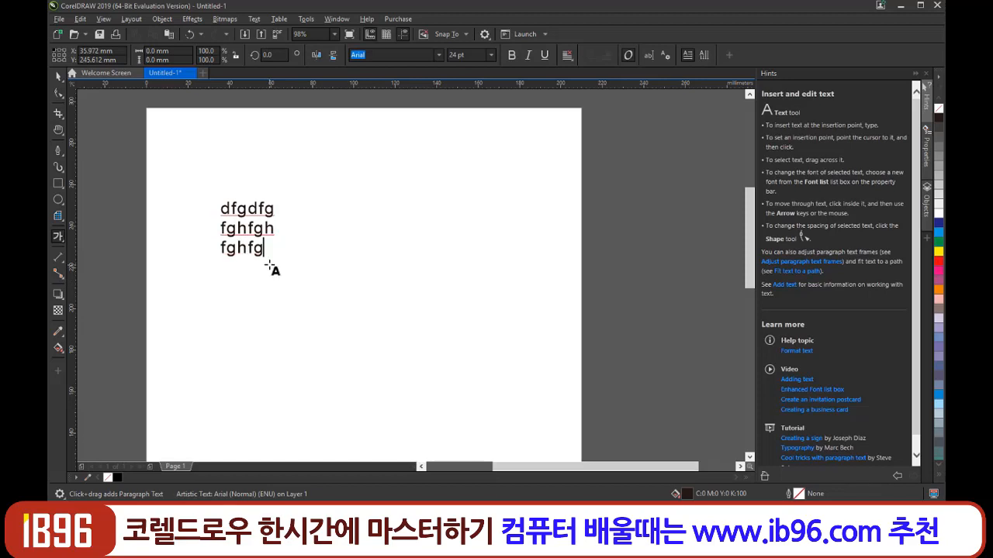
{"action": "key", "text": "Escape"}
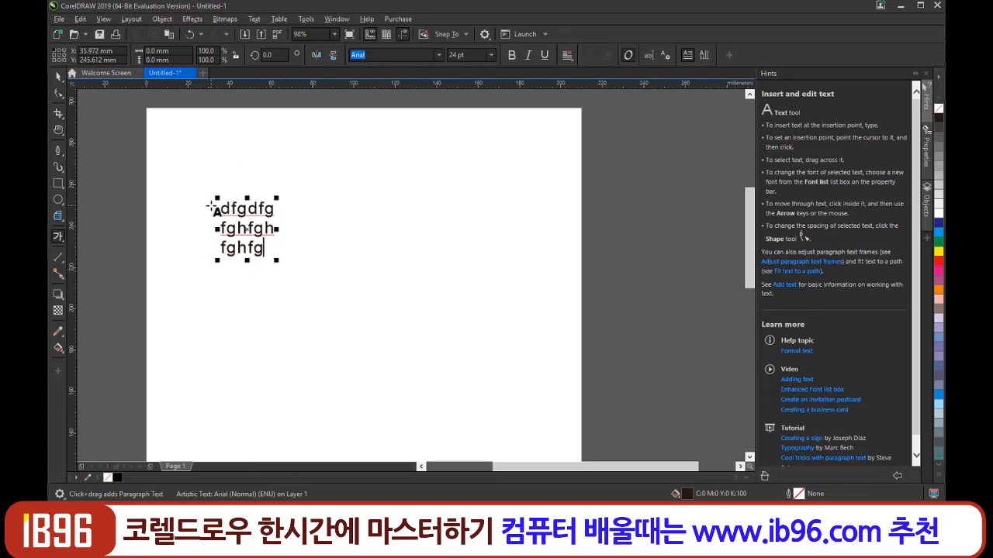
Select all three text lines and look through the available fonts and font sizes.
{"action": "left_click_drag", "start_coordinate": [265, 248], "coordinate": [216, 211]}
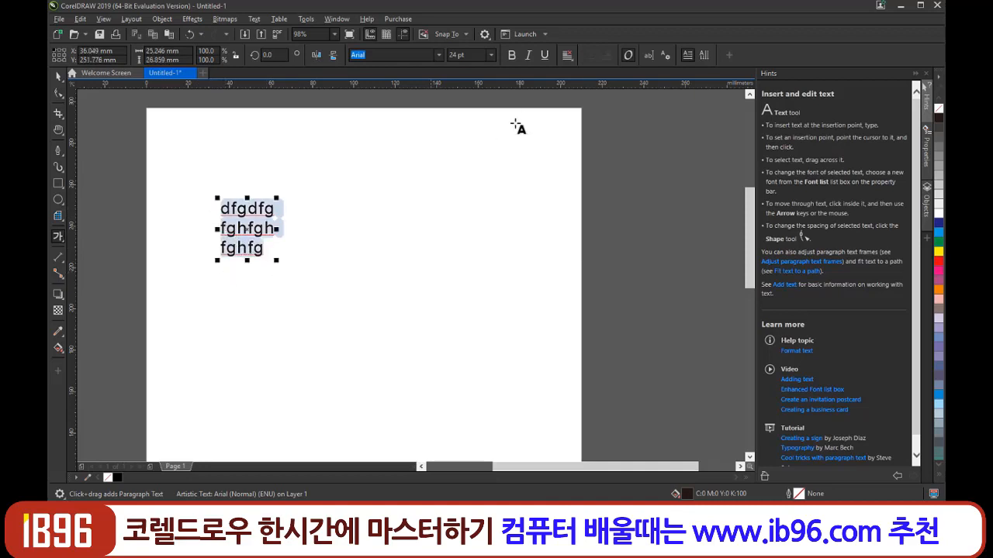
{"action": "left_click", "coordinate": [439, 56]}
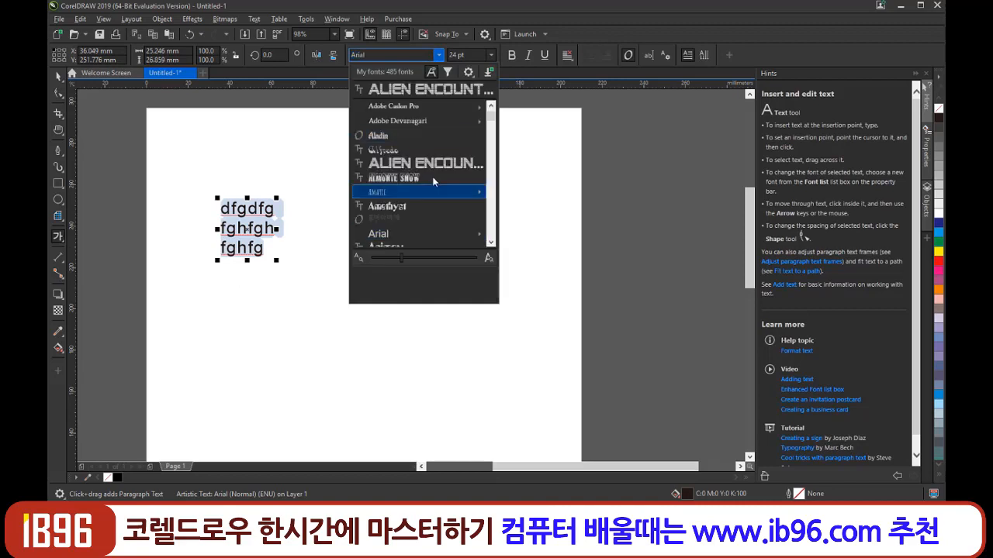
{"action": "left_click", "coordinate": [491, 55]}
{"action": "left_click", "coordinate": [491, 56]}
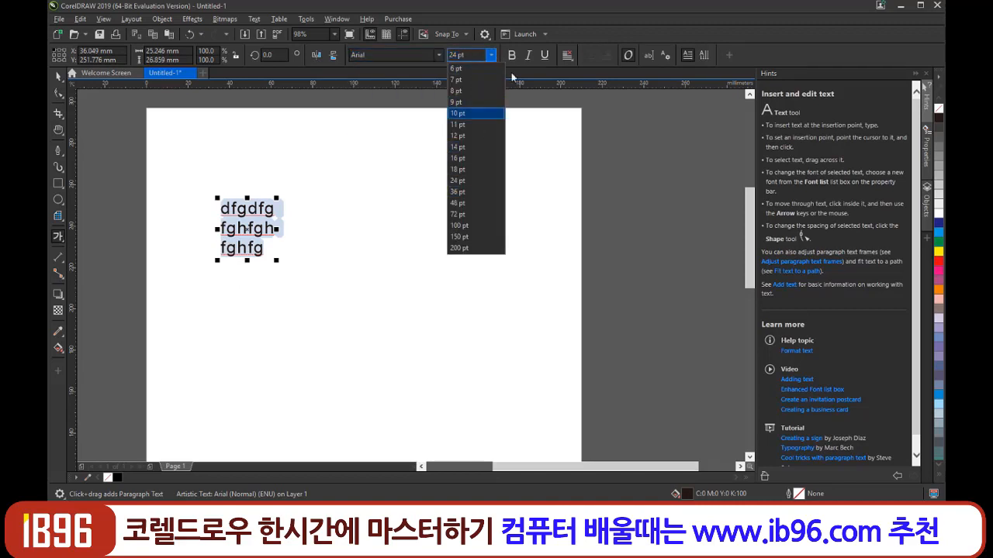
{"action": "left_click", "coordinate": [491, 56]}
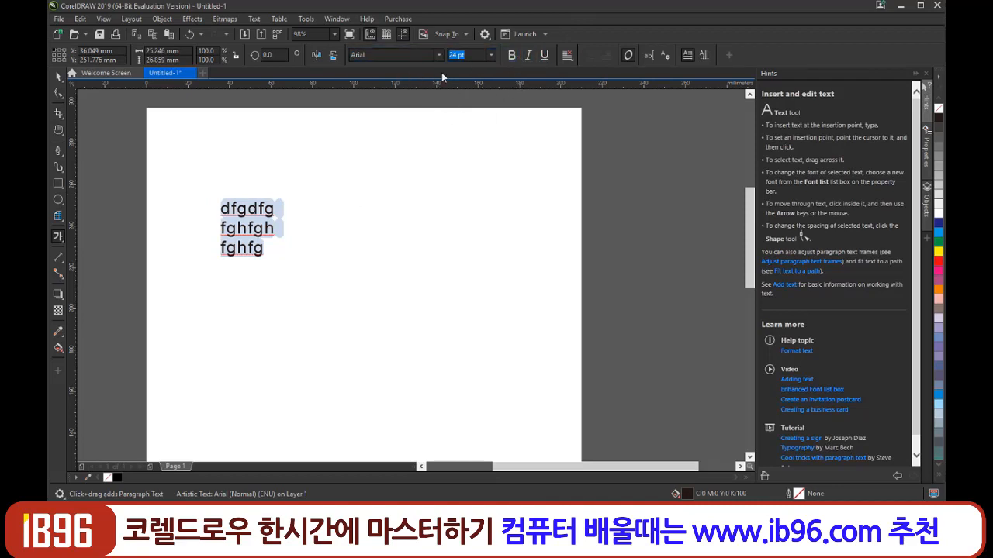
Delete the three-line text object from the page.
{"action": "left_click", "coordinate": [56, 78]}
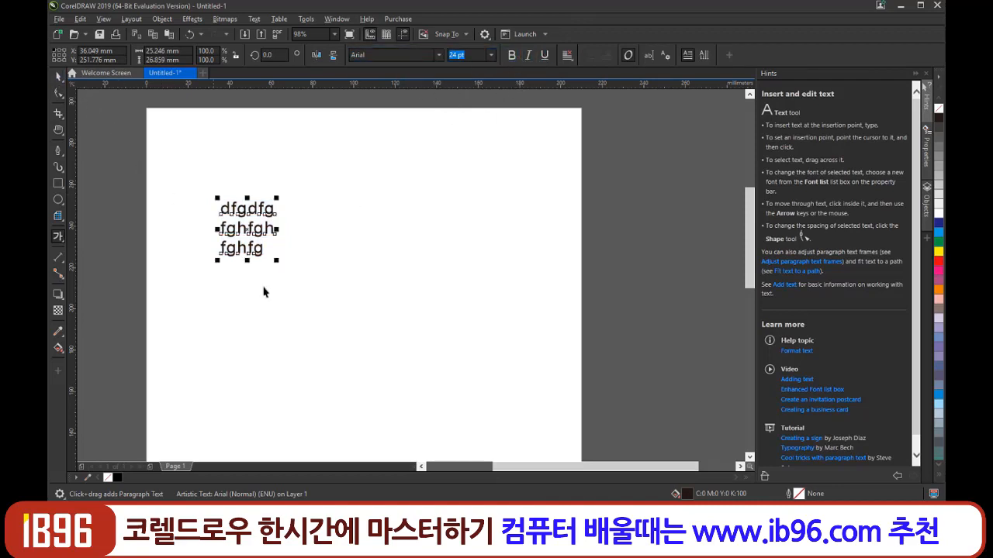
{"action": "left_click_drag", "start_coordinate": [332, 338], "coordinate": [200, 180]}
{"action": "key", "text": "Delete"}
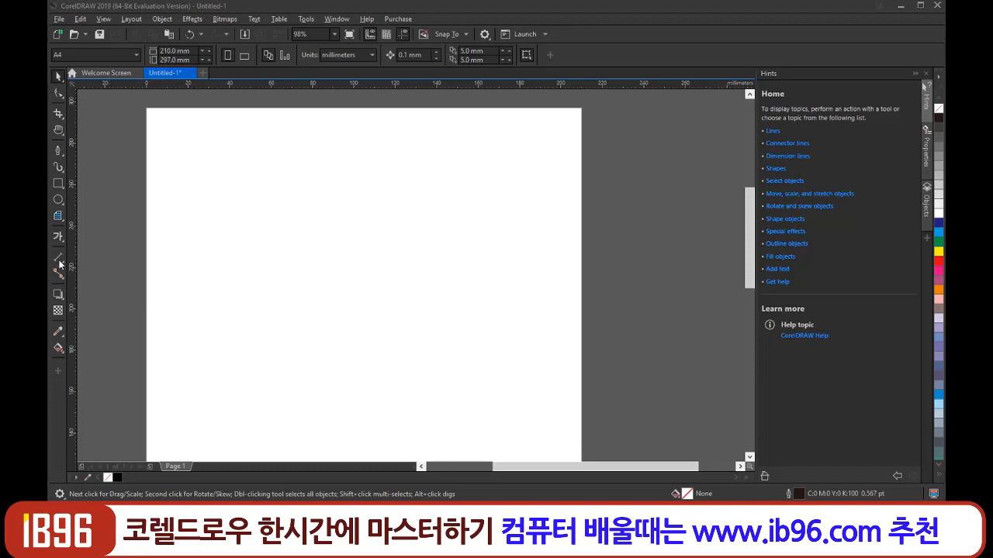
Draw a rectangle about 44 × 36 mm and, to its right, a nearly circular ellipse about 43 × 43 mm, leaving both deselected.
{"action": "left_click", "coordinate": [58, 184]}
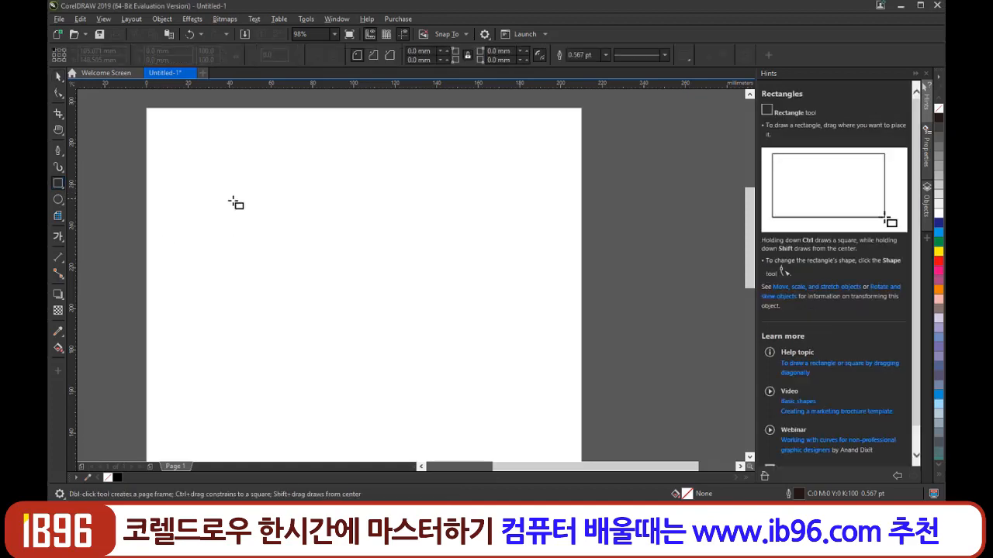
{"action": "left_click_drag", "start_coordinate": [241, 246], "coordinate": [333, 321]}
{"action": "left_click", "coordinate": [58, 200]}
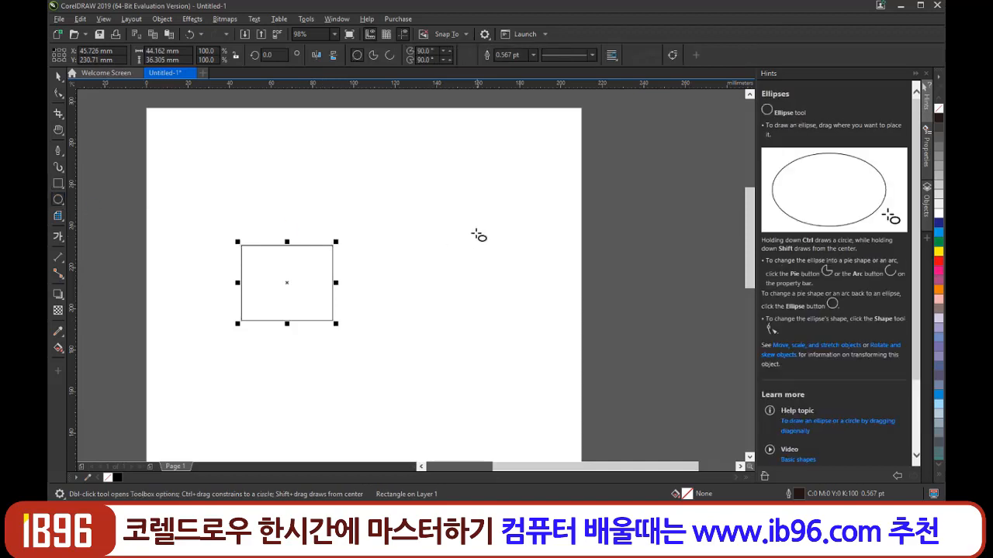
{"action": "left_click_drag", "start_coordinate": [423, 228], "coordinate": [513, 316]}
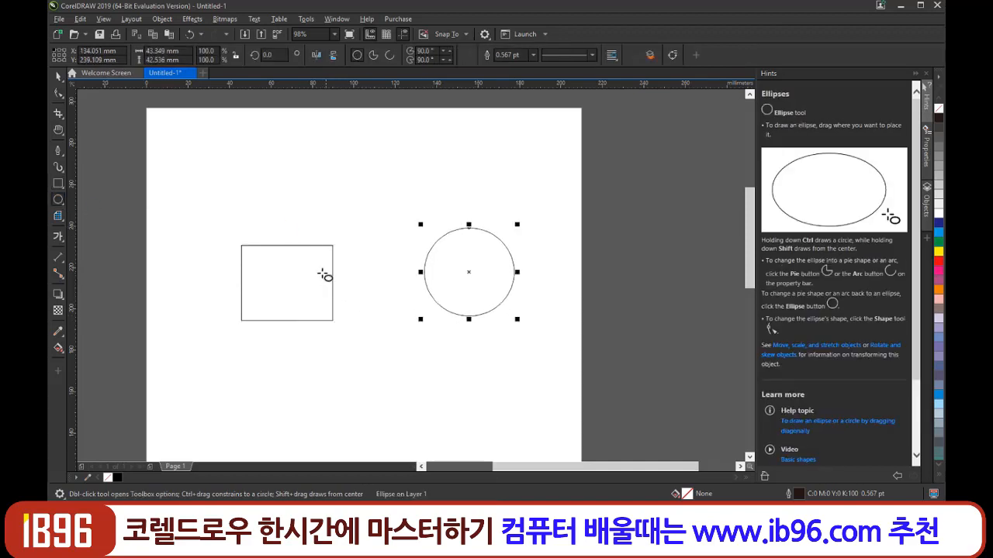
{"action": "left_click", "coordinate": [58, 79]}
{"action": "left_click", "coordinate": [288, 255]}
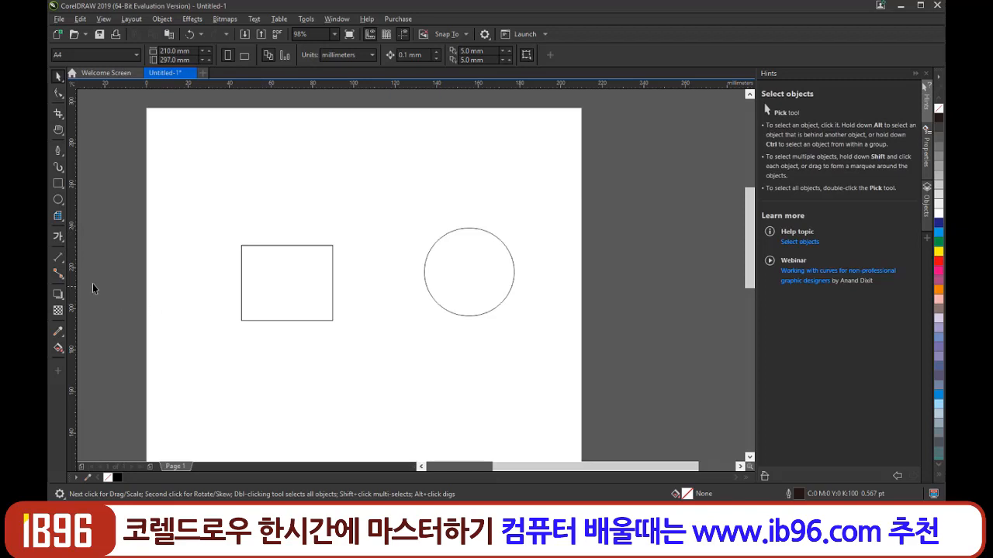
Add a parallel dimension for the rectangle's width, placed above its upper edge, and deselect it.
{"action": "left_click", "coordinate": [59, 262]}
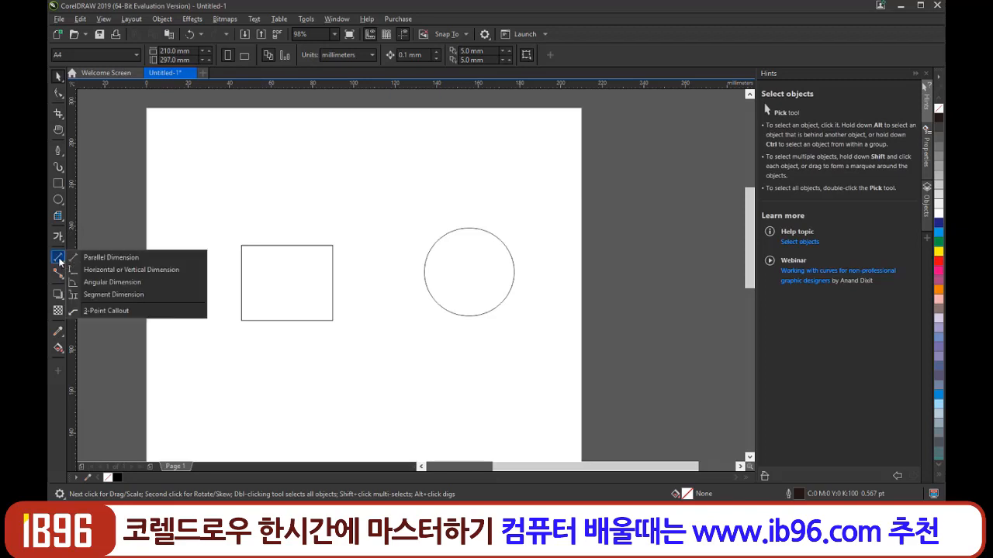
{"action": "left_click", "coordinate": [100, 259]}
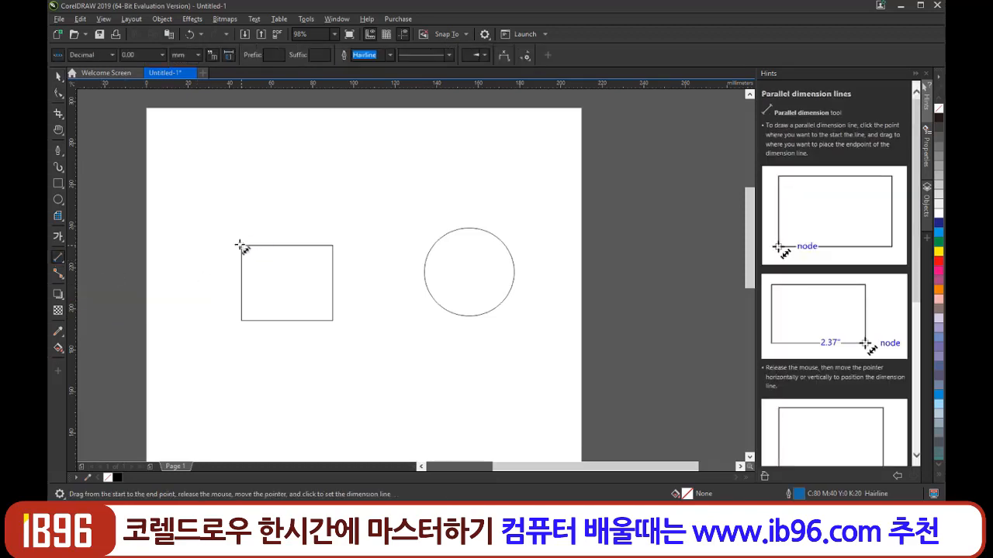
{"action": "left_click_drag", "start_coordinate": [241, 246], "coordinate": [334, 246]}
{"action": "left_click", "coordinate": [241, 246]}
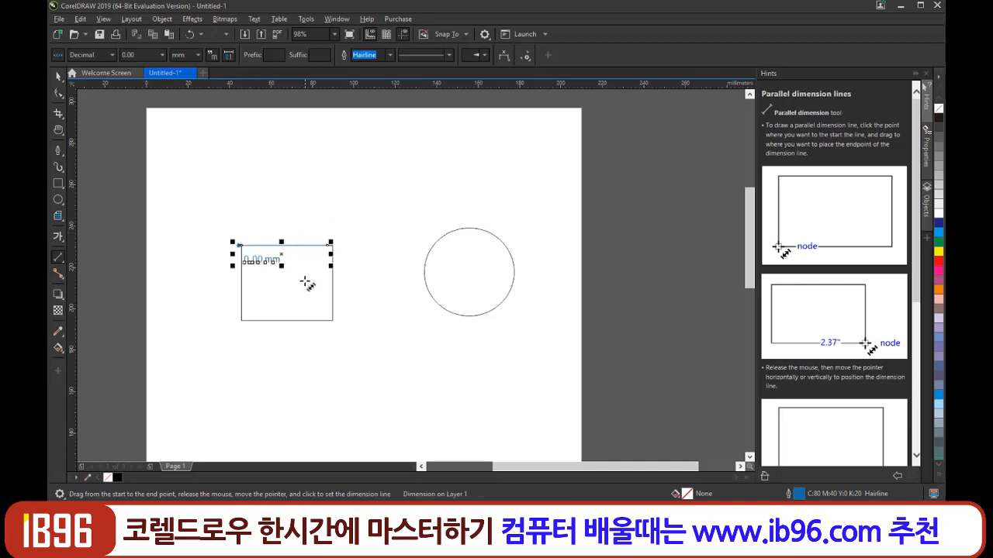
{"action": "key", "text": "ctrl+z"}
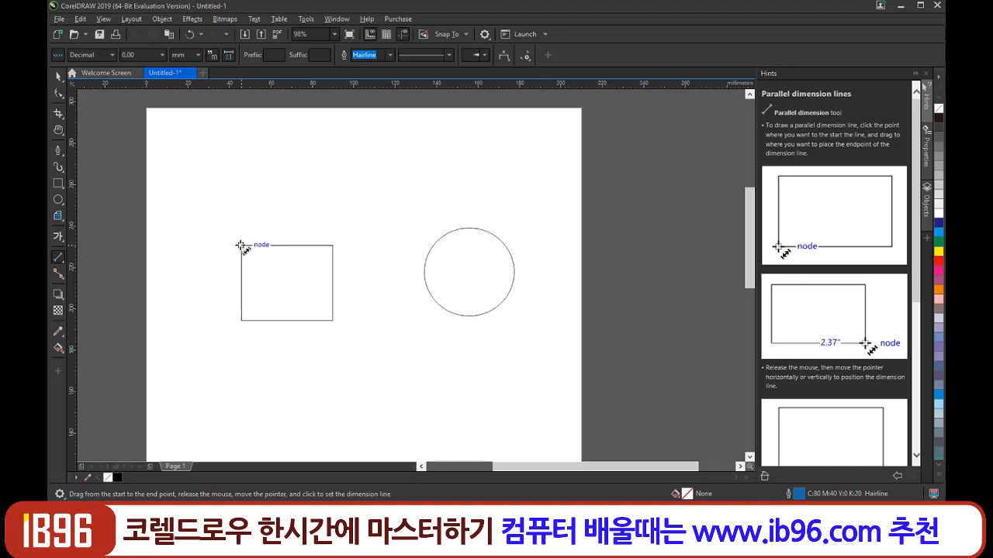
{"action": "left_click_drag", "start_coordinate": [242, 246], "coordinate": [334, 246]}
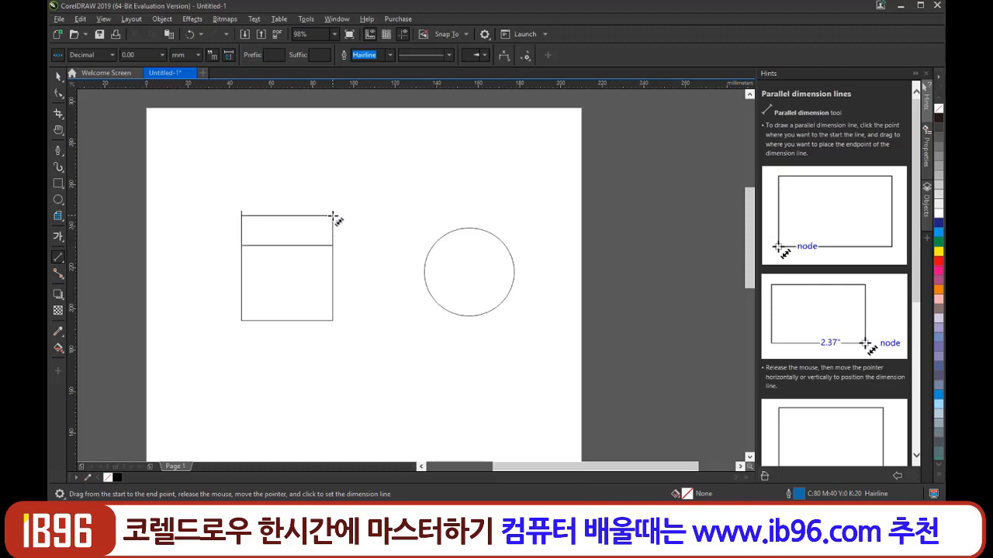
{"action": "left_click", "coordinate": [333, 215]}
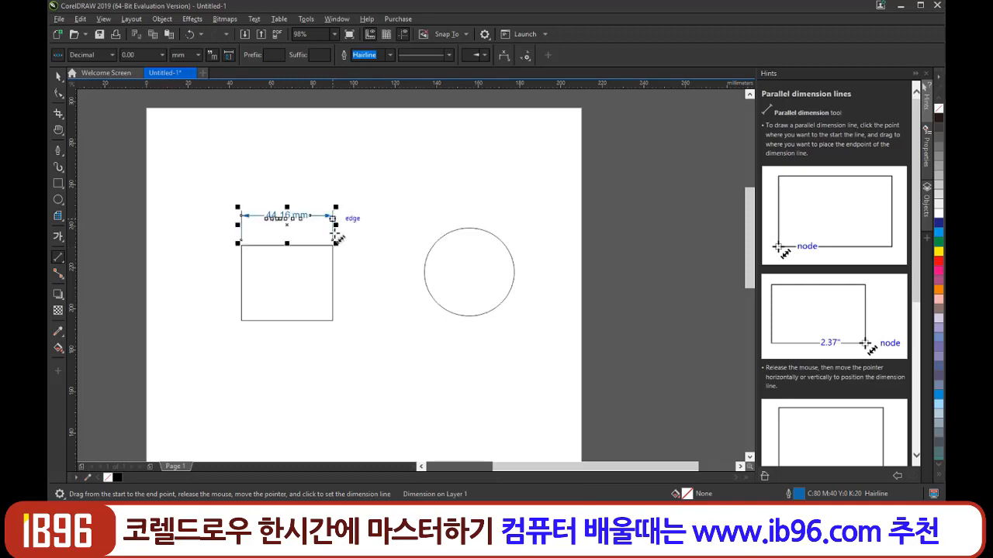
{"action": "left_click", "coordinate": [58, 77]}
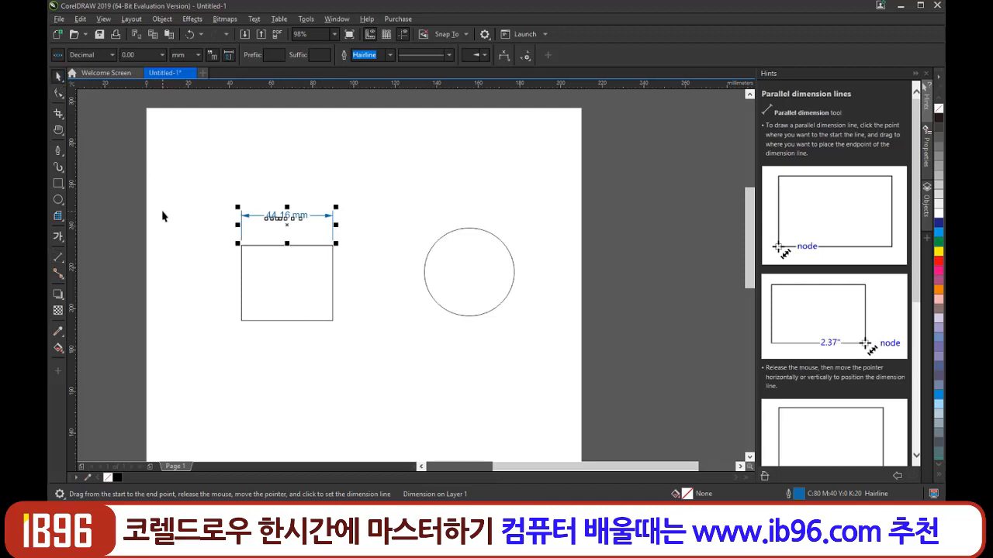
{"action": "left_click", "coordinate": [283, 300]}
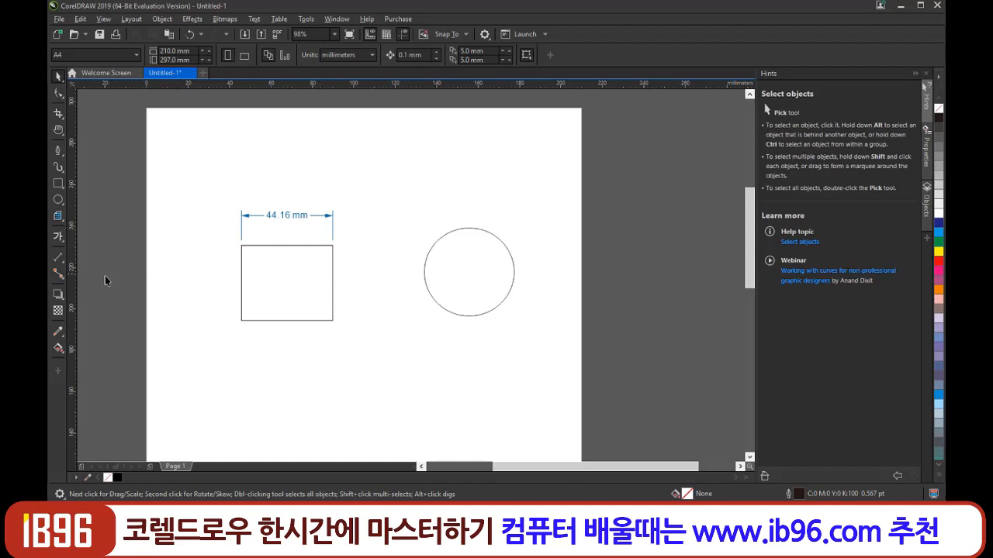
Add a parallel dimension for the rectangle's diagonal from its upper-left to lower-right corner, placed on the lower-left side of the rectangle.
{"action": "left_click", "coordinate": [58, 256]}
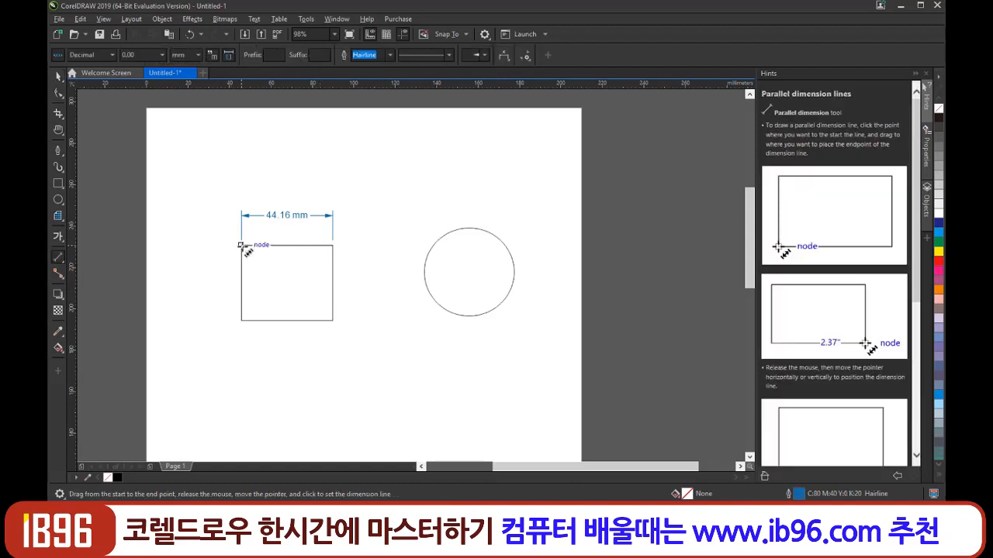
{"action": "left_click_drag", "start_coordinate": [241, 247], "coordinate": [331, 318]}
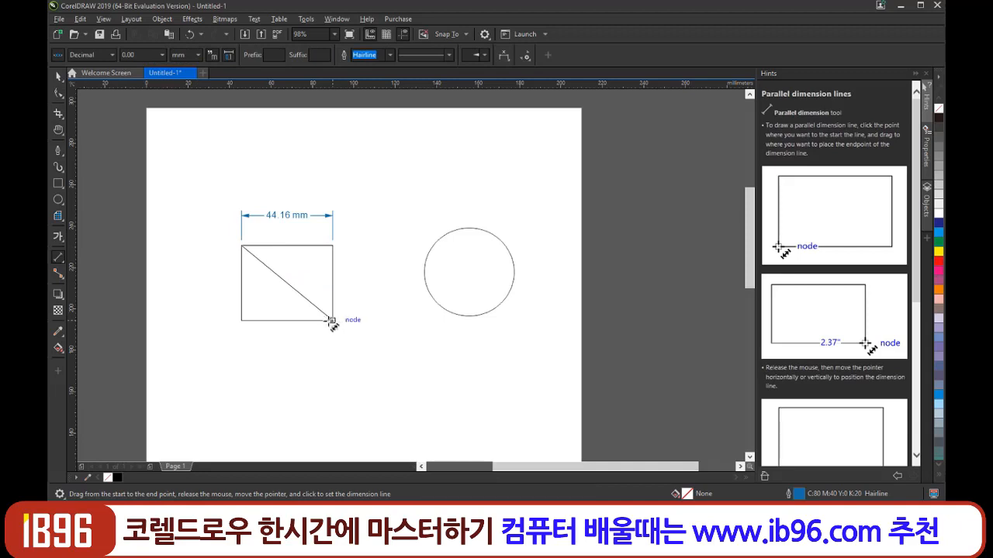
{"action": "left_click", "coordinate": [266, 371]}
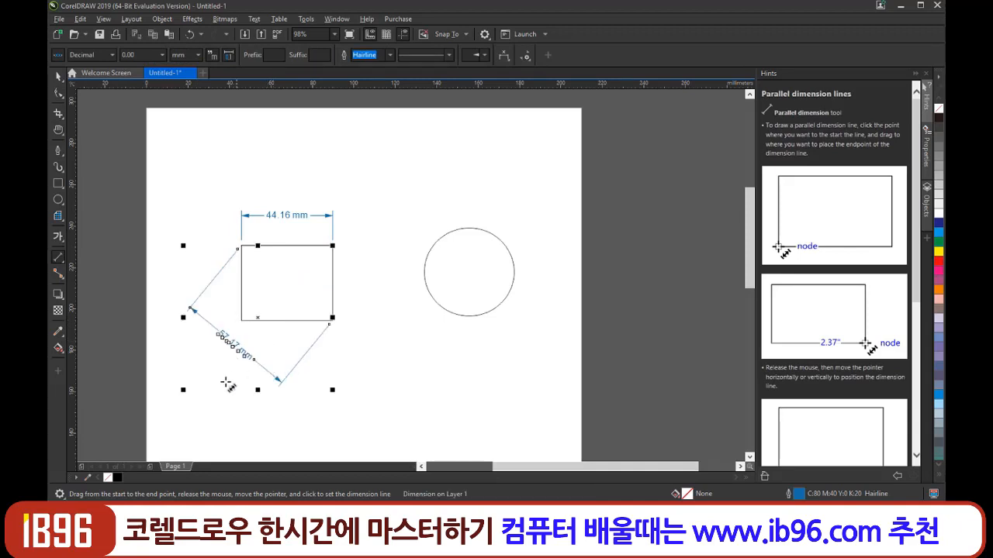
{"action": "left_click", "coordinate": [56, 77]}
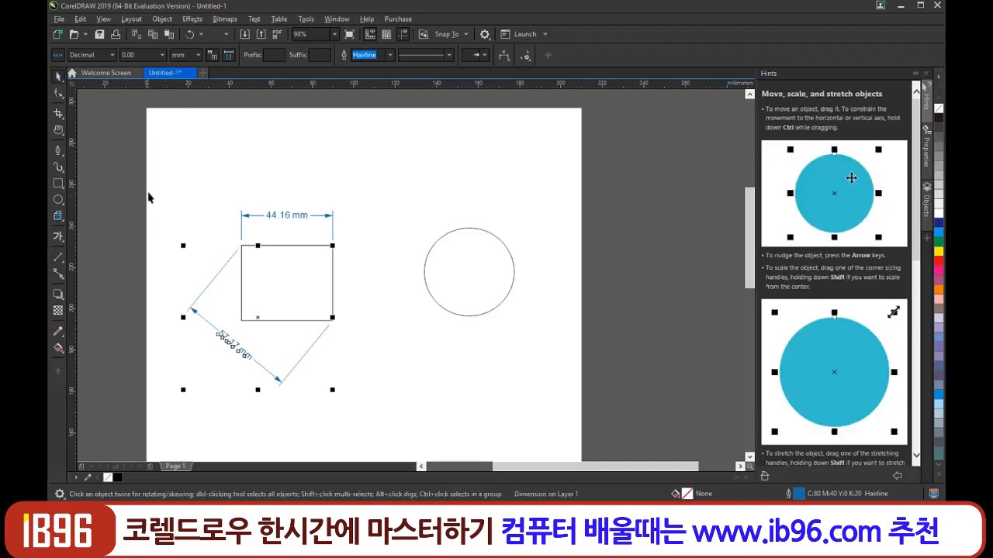
{"action": "left_click", "coordinate": [230, 350]}
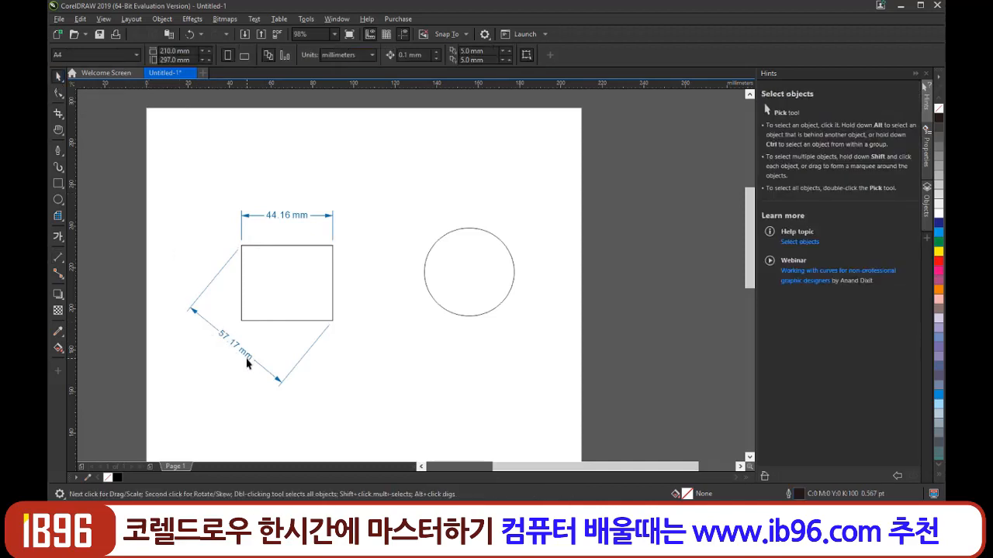
Dimension the circle's horizontal diameter with the dimension line above the circle, and delete that dimension.
{"action": "left_click", "coordinate": [57, 258]}
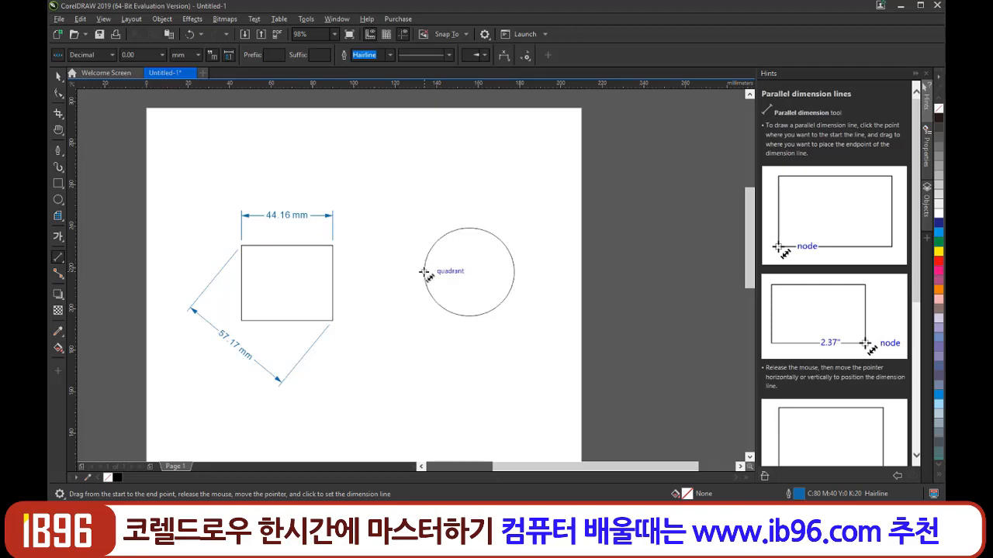
{"action": "left_click_drag", "start_coordinate": [423, 271], "coordinate": [515, 273]}
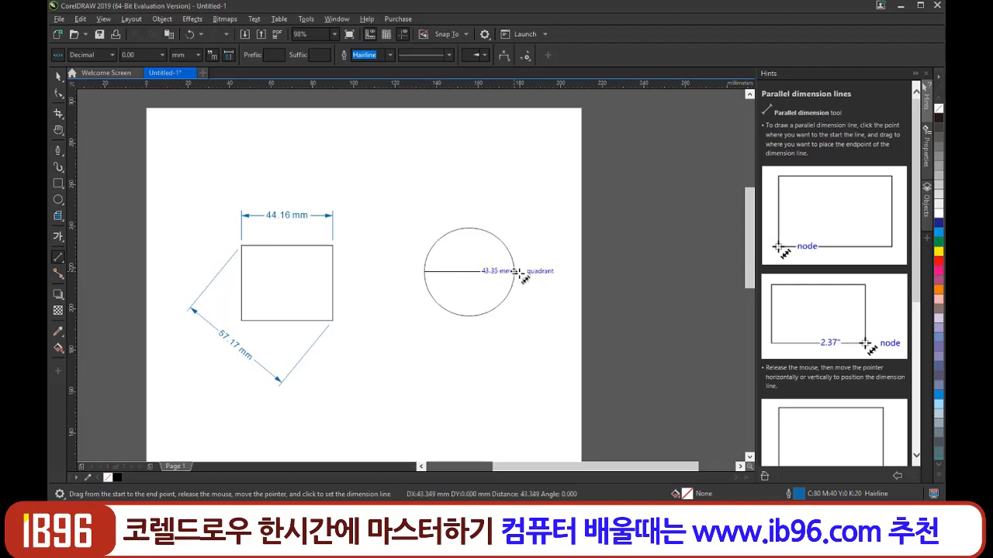
{"action": "left_click", "coordinate": [515, 211]}
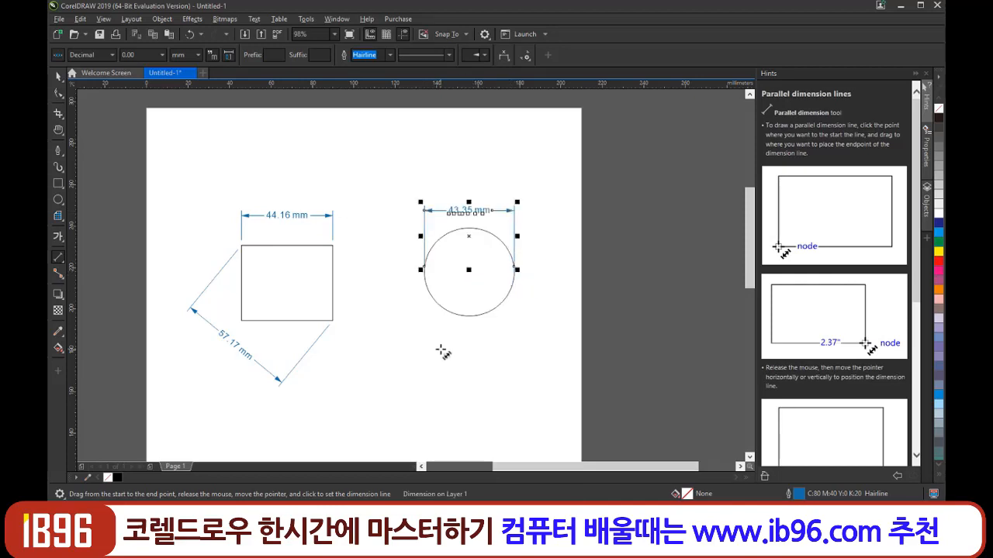
{"action": "key", "text": "Delete"}
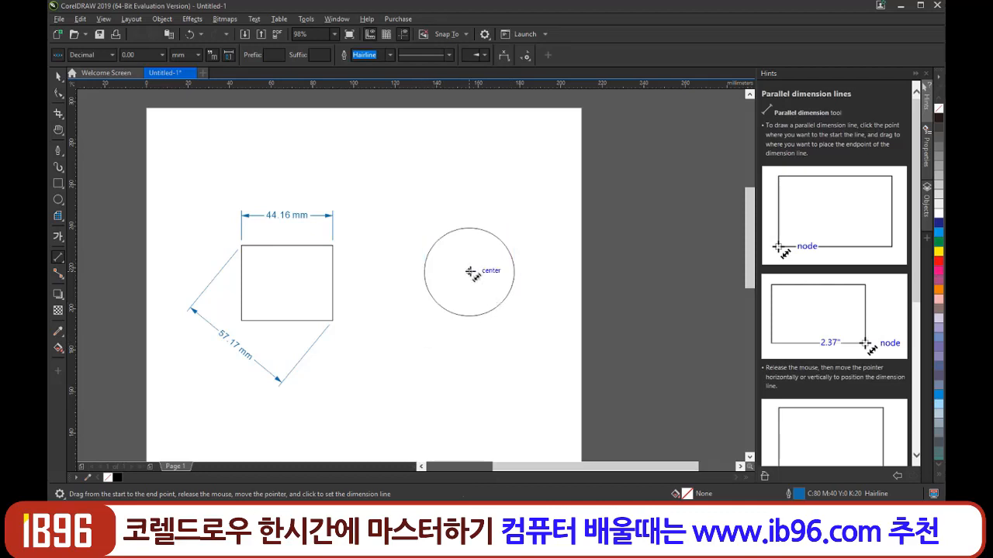
Add a parallel dimension for the circle's radius from its center to the right quadrant, placed above the circle.
{"action": "left_click_drag", "start_coordinate": [470, 271], "coordinate": [515, 271]}
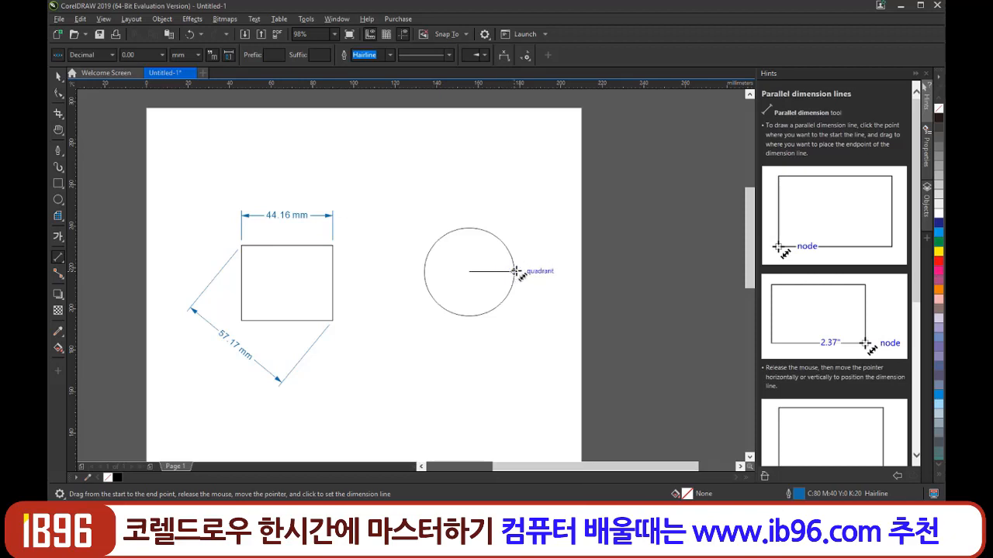
{"action": "left_click", "coordinate": [519, 212]}
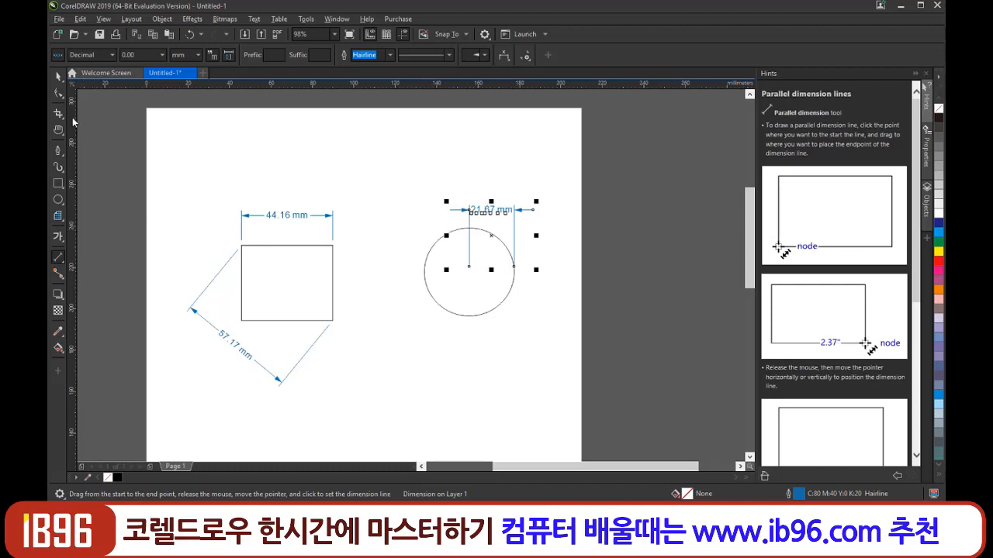
{"action": "left_click", "coordinate": [63, 79]}
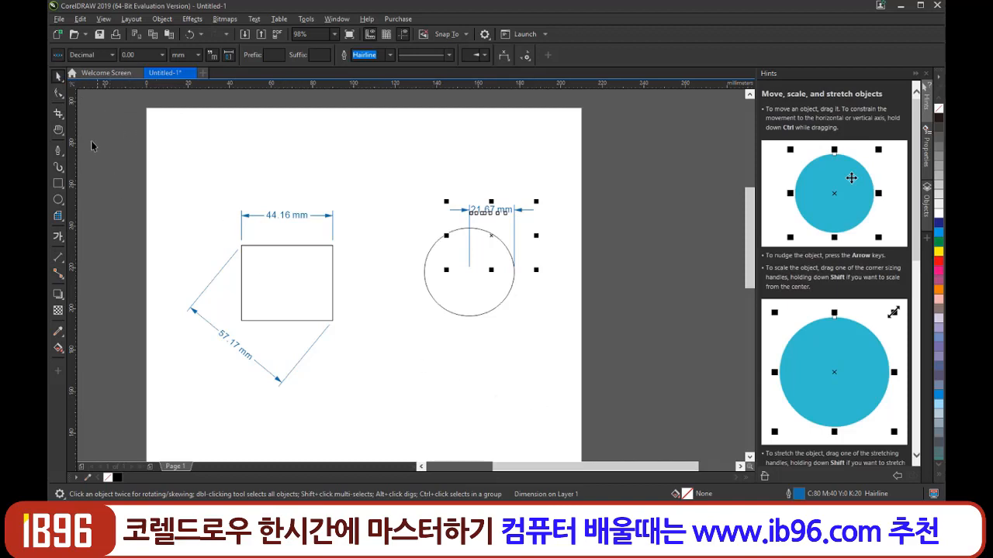
Delete all shapes and dimensions from the page.
{"action": "double_click", "coordinate": [60, 78]}
{"action": "key", "text": "Delete"}
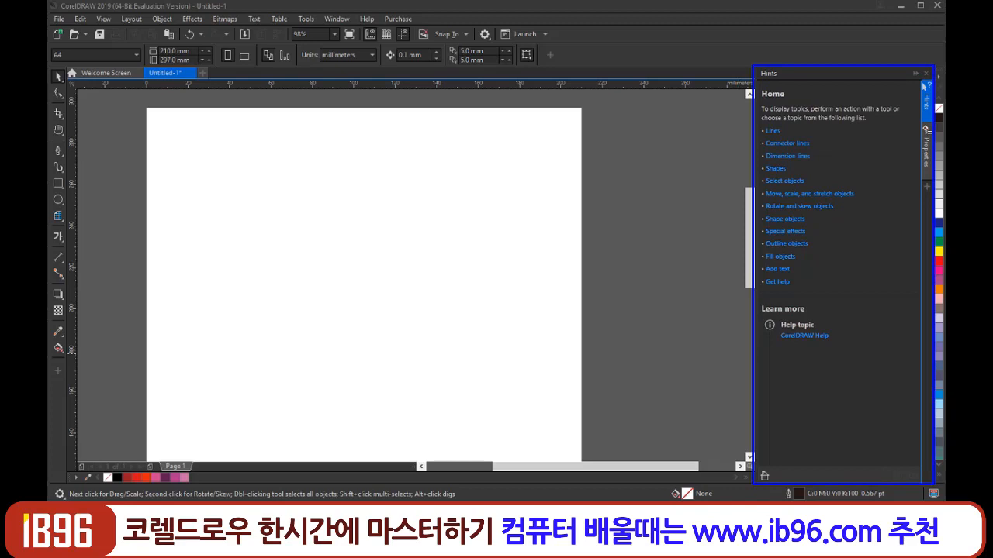
Show the object properties and draw a rectangle about 87 × 72 mm in the upper middle of the page.
{"action": "left_click", "coordinate": [927, 122]}
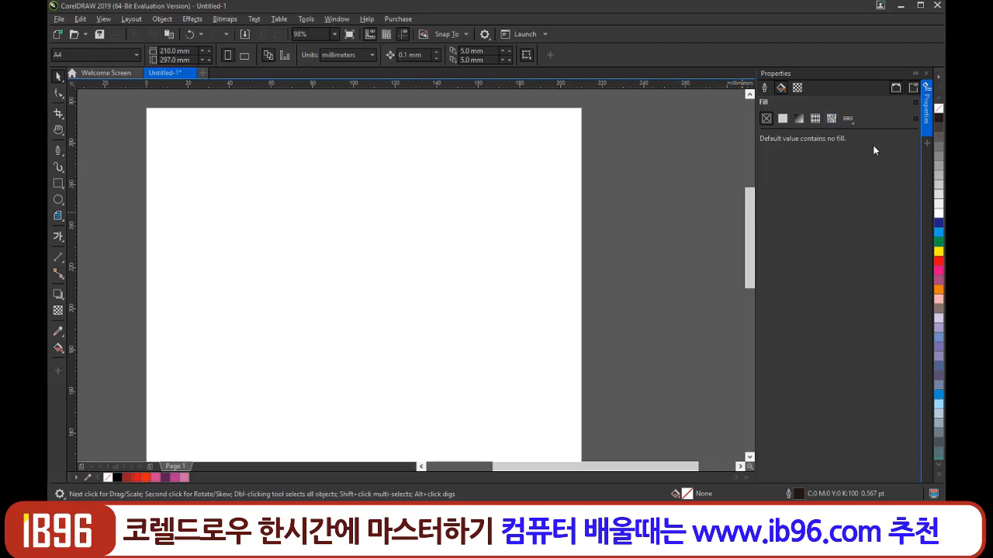
{"action": "left_click", "coordinate": [58, 183]}
{"action": "left_click_drag", "start_coordinate": [261, 154], "coordinate": [441, 303]}
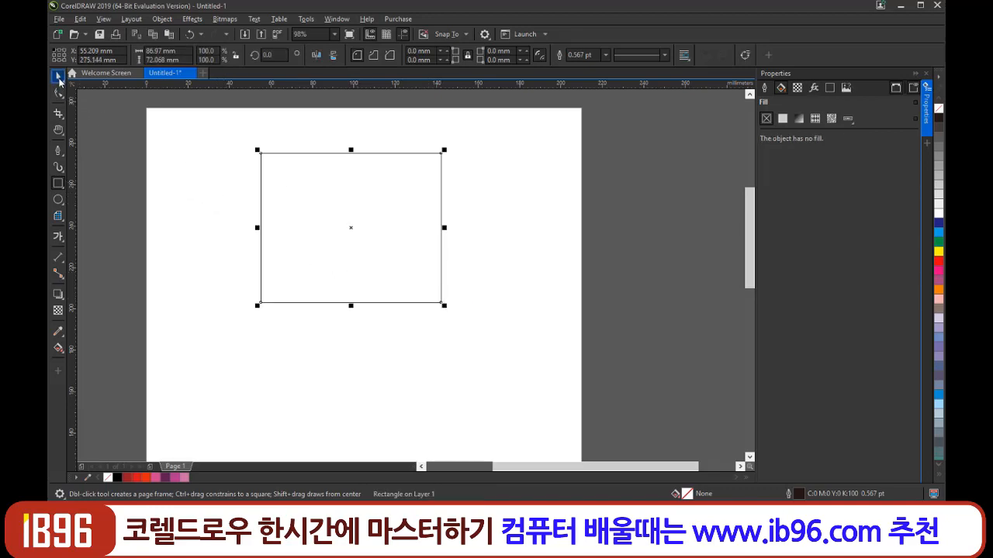
{"action": "left_click", "coordinate": [58, 78]}
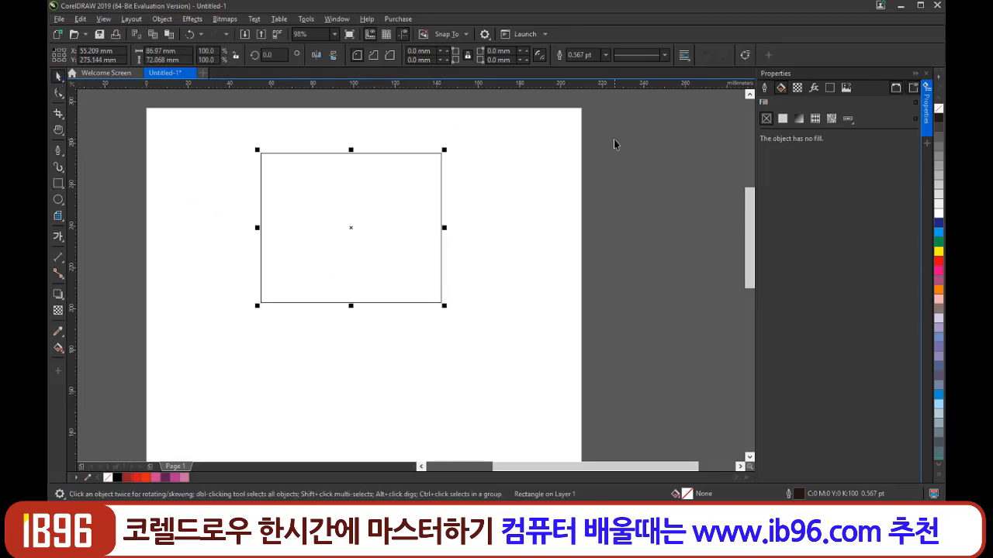
Set the rectangle's outline width to 3.0 pt in its outline properties.
{"action": "left_click", "coordinate": [764, 91]}
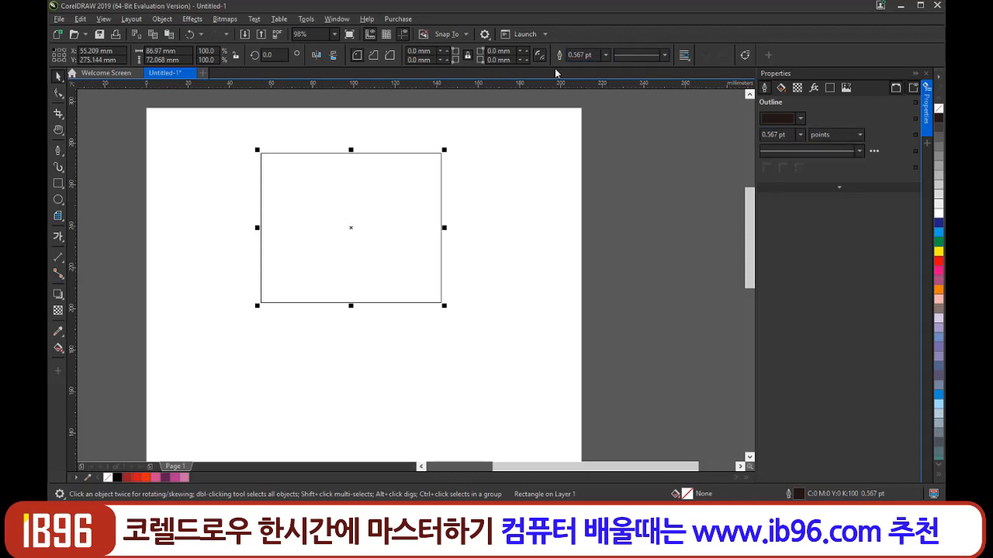
{"action": "left_click", "coordinate": [800, 134]}
{"action": "left_click", "coordinate": [780, 204]}
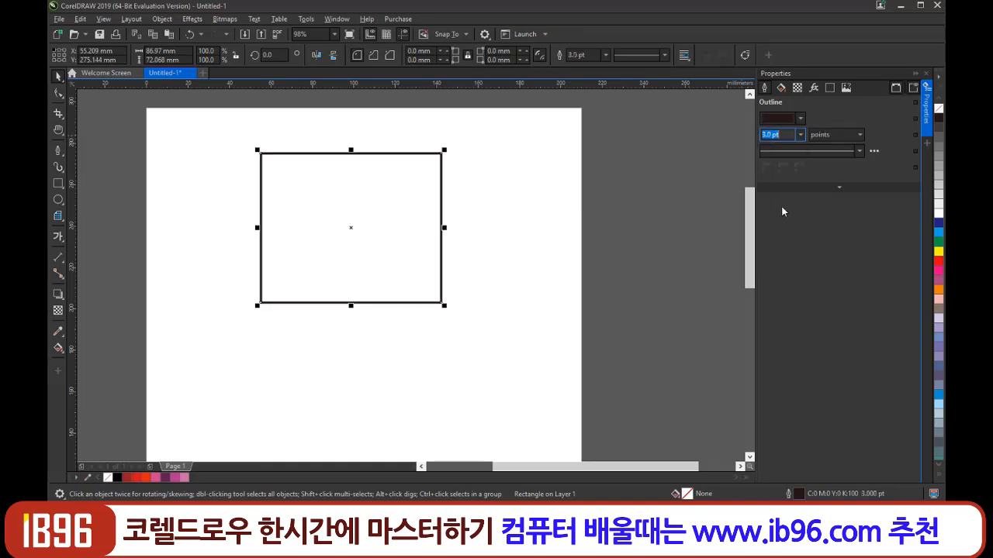
Try several outline colors on the rectangle, ending with a dark green of C 89, M 40, Y 100, K 4.
{"action": "left_click", "coordinate": [801, 119]}
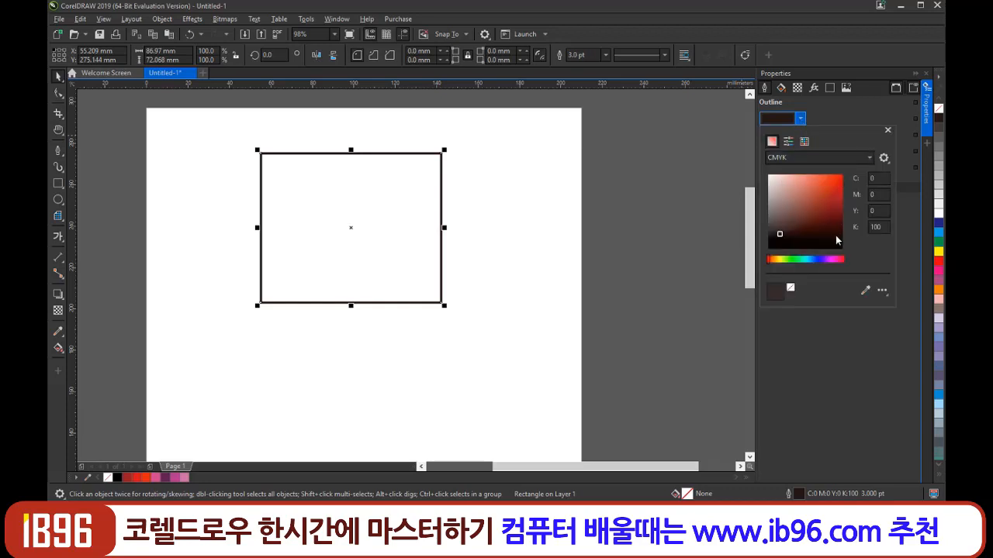
{"action": "left_click", "coordinate": [836, 187]}
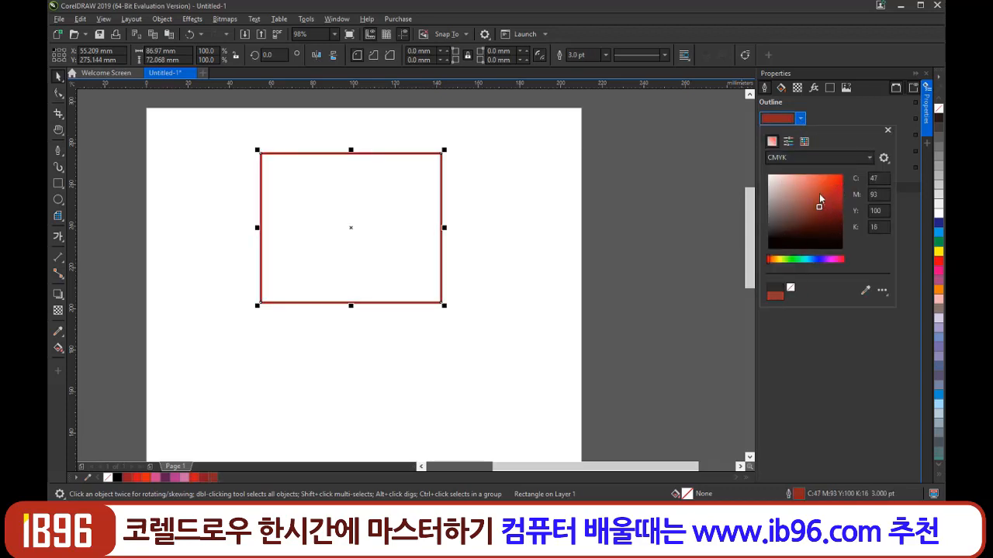
{"action": "mouse_move", "coordinate": [839, 261]}
{"action": "left_mouse_down"}
{"action": "mouse_move", "coordinate": [804, 268]}
{"action": "mouse_move", "coordinate": [824, 263]}
{"action": "left_mouse_up"}
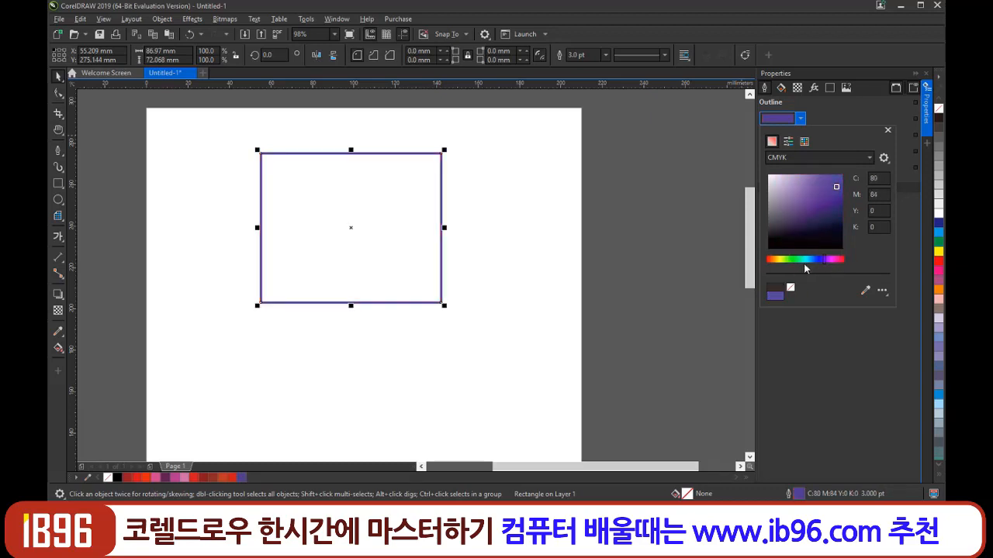
{"action": "left_click", "coordinate": [797, 263]}
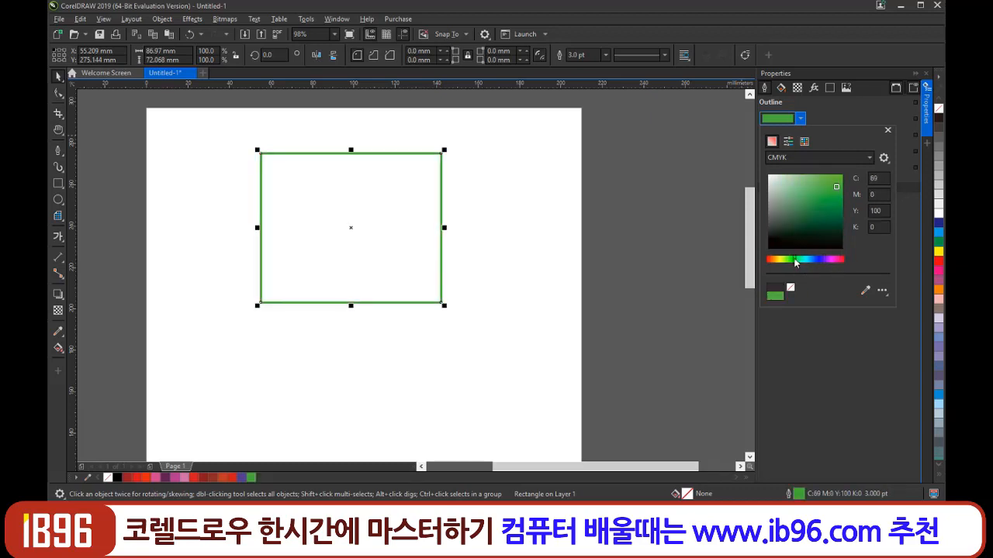
{"action": "left_click", "coordinate": [834, 245]}
{"action": "mouse_move", "coordinate": [840, 186]}
{"action": "left_mouse_down"}
{"action": "mouse_move", "coordinate": [769, 175]}
{"action": "mouse_move", "coordinate": [835, 186]}
{"action": "mouse_move", "coordinate": [837, 213]}
{"action": "left_mouse_up"}
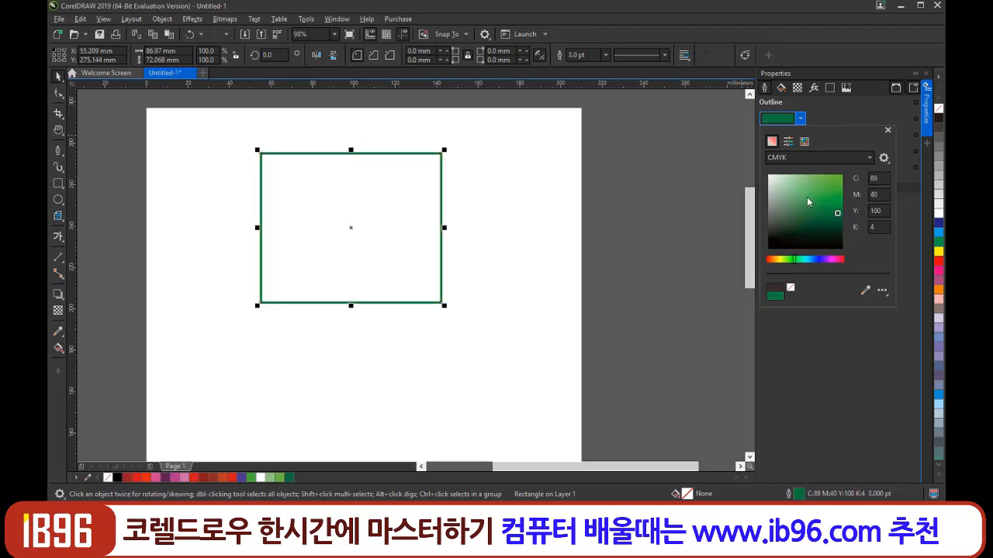
Look through the color models available for the outline color, keep CMYK, and close the color picker.
{"action": "left_click", "coordinate": [797, 158]}
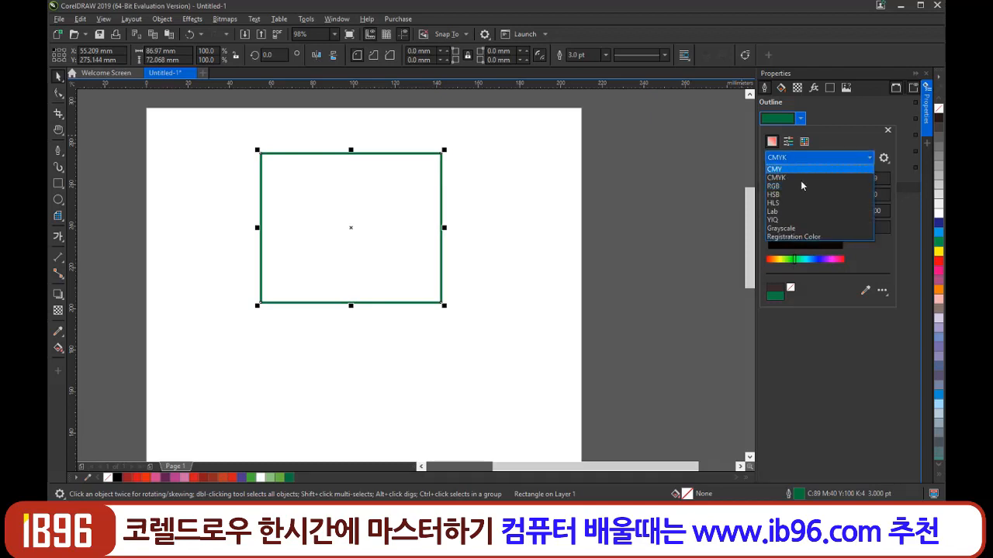
{"action": "left_click", "coordinate": [856, 110]}
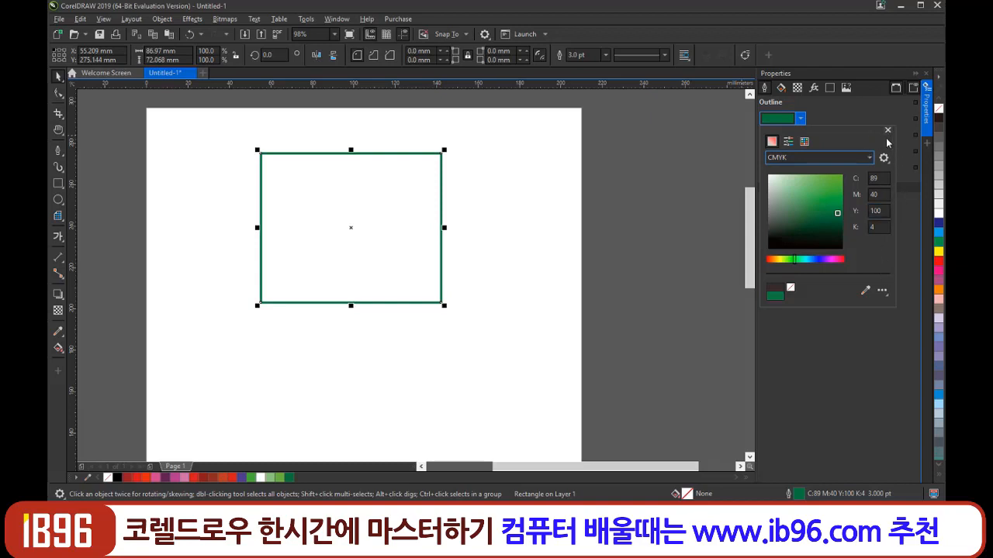
{"action": "left_click", "coordinate": [887, 131]}
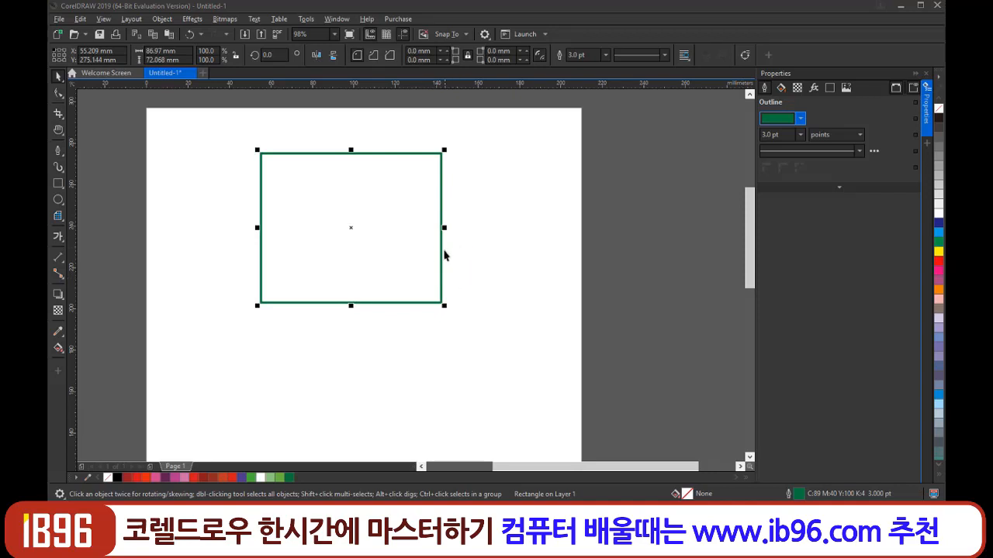
{"action": "left_click", "coordinate": [801, 136]}
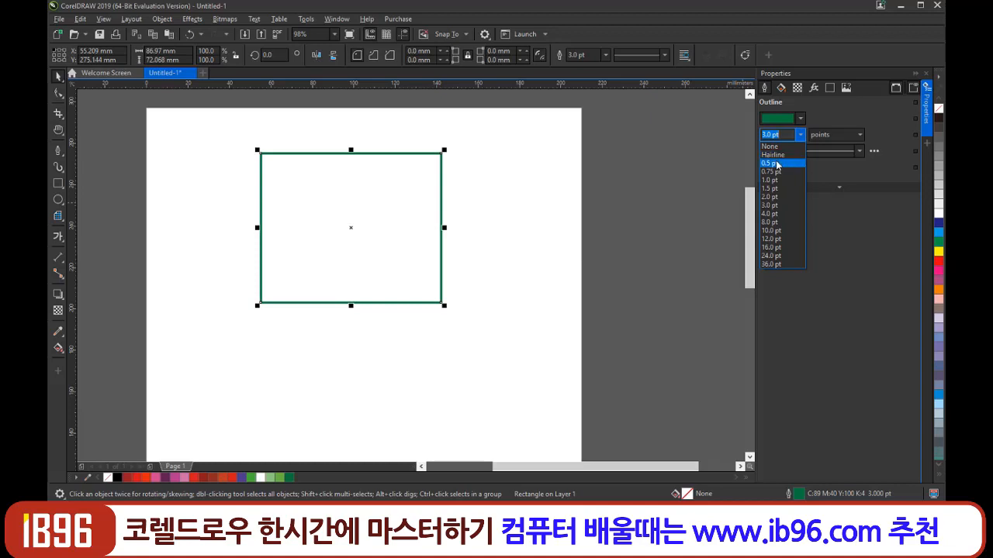
{"action": "left_click", "coordinate": [857, 242]}
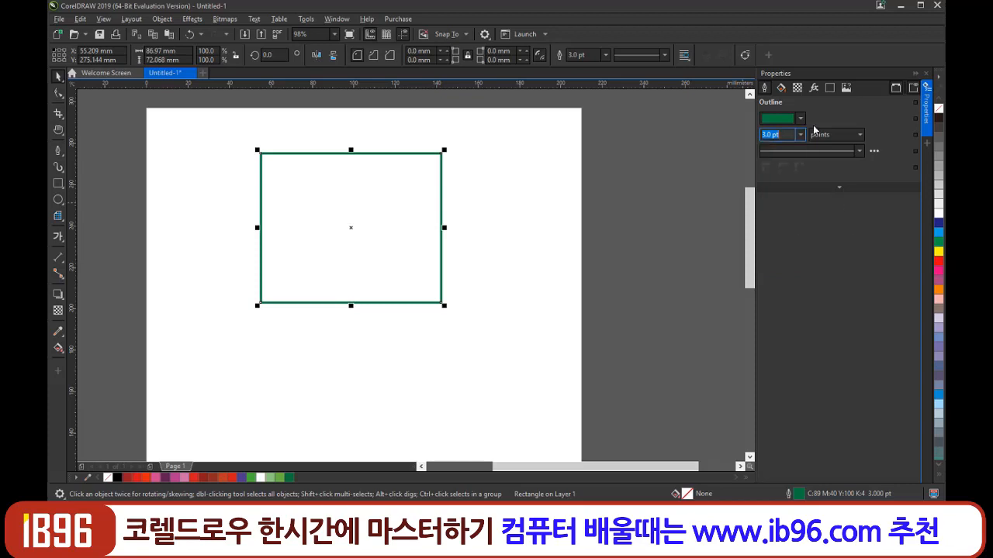
Give the rectangle a uniform fill and try several colors, ending with a pink of C 0, M 95, Y 1, K 0.
{"action": "left_click", "coordinate": [780, 88]}
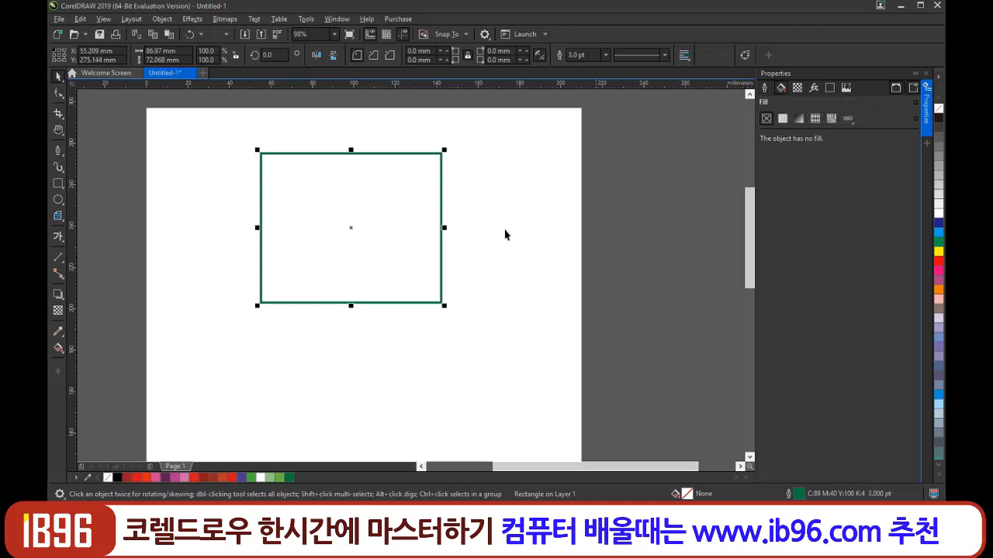
{"action": "left_click", "coordinate": [783, 119]}
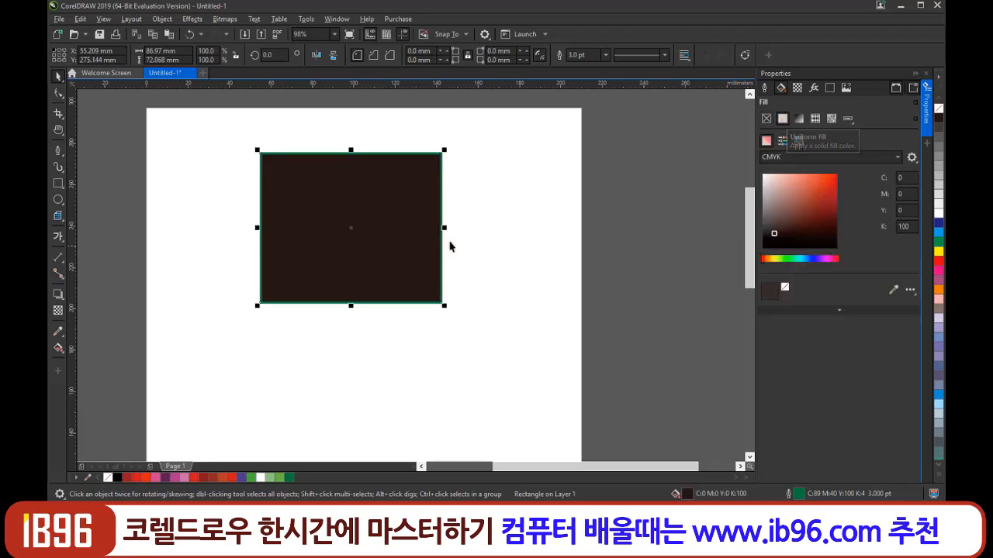
{"action": "left_click_drag", "start_coordinate": [813, 260], "coordinate": [799, 259]}
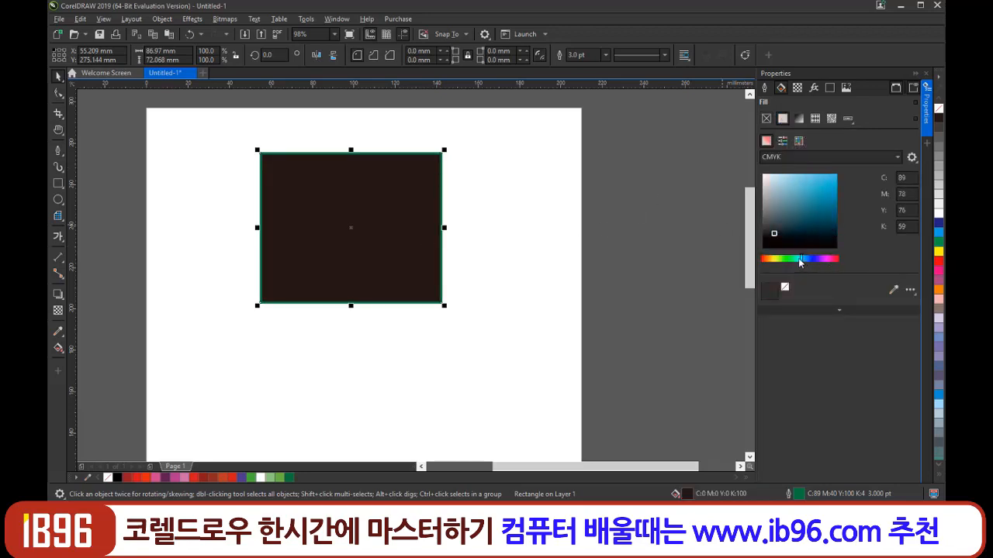
{"action": "left_click", "coordinate": [827, 186]}
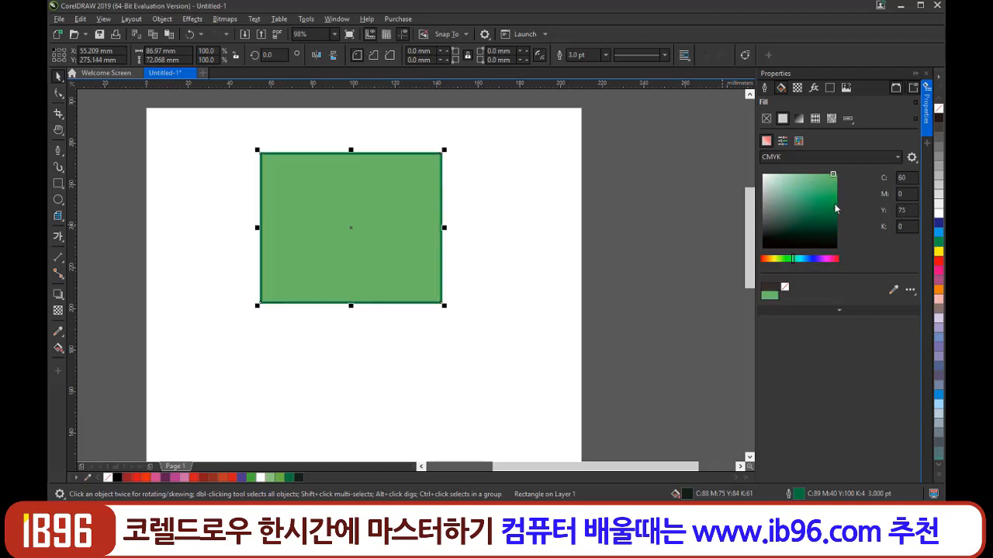
{"action": "left_click", "coordinate": [833, 259]}
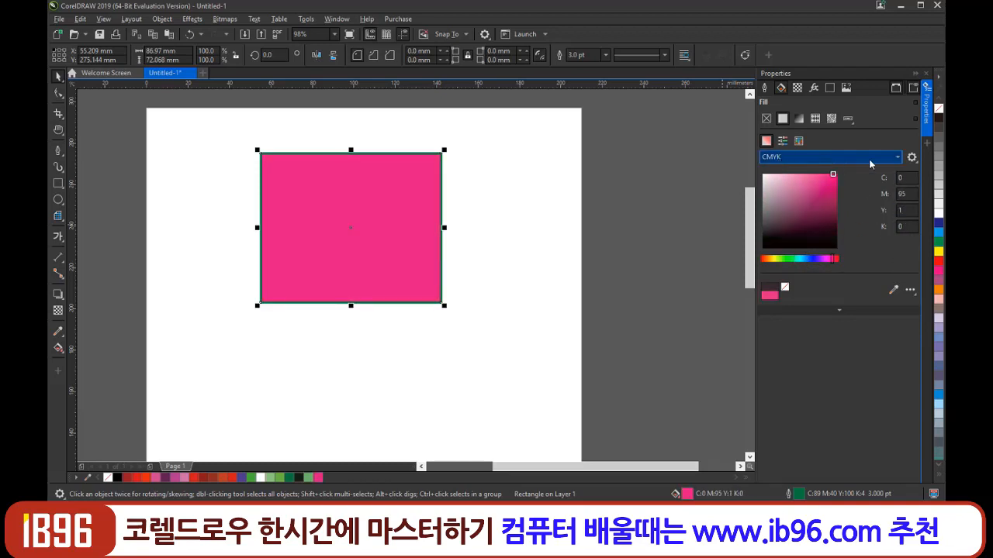
Change the rectangle's fill to a fountain fill and set its start color to a blue of C 85, M 60, Y 0, K 0.
{"action": "left_click", "coordinate": [800, 120]}
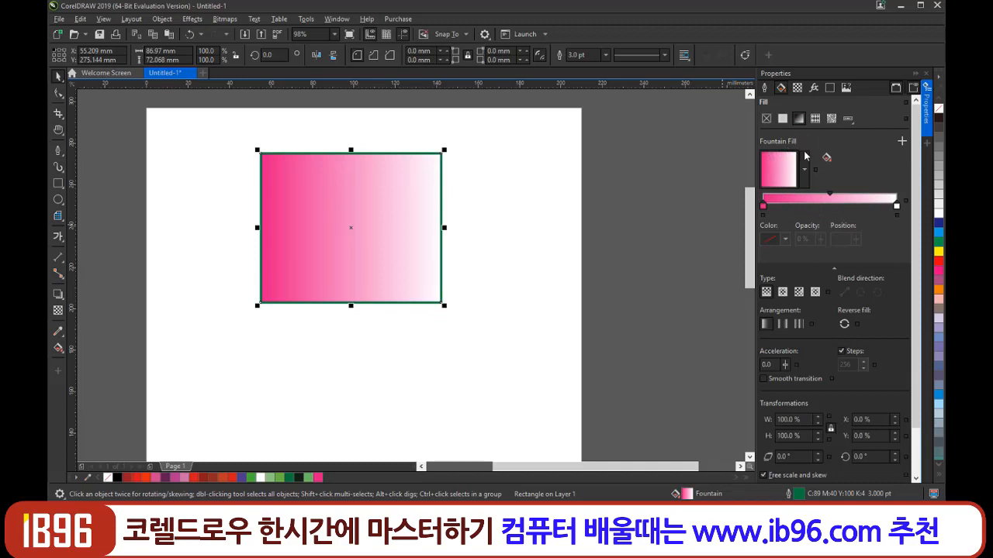
{"action": "left_click", "coordinate": [762, 205]}
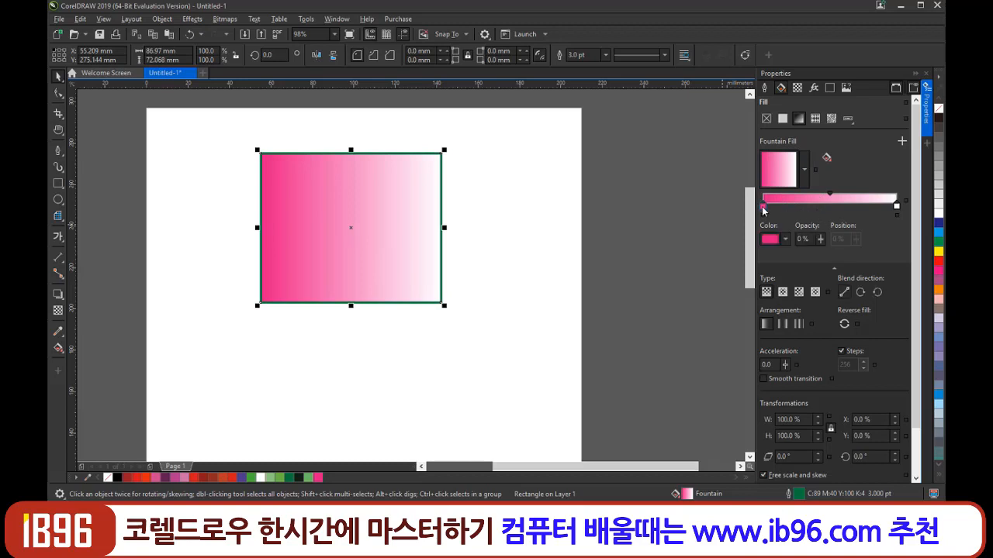
{"action": "left_click", "coordinate": [786, 239]}
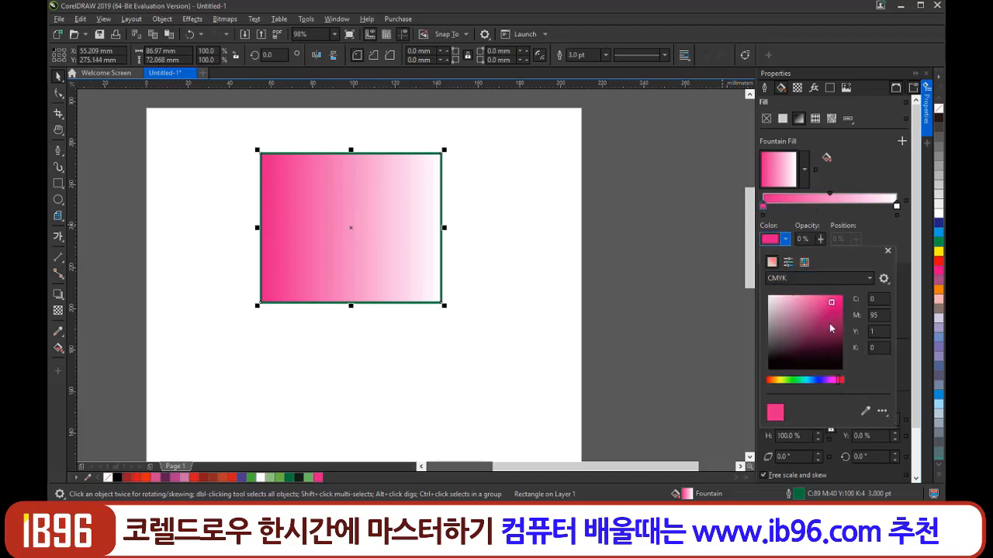
{"action": "left_click", "coordinate": [815, 380]}
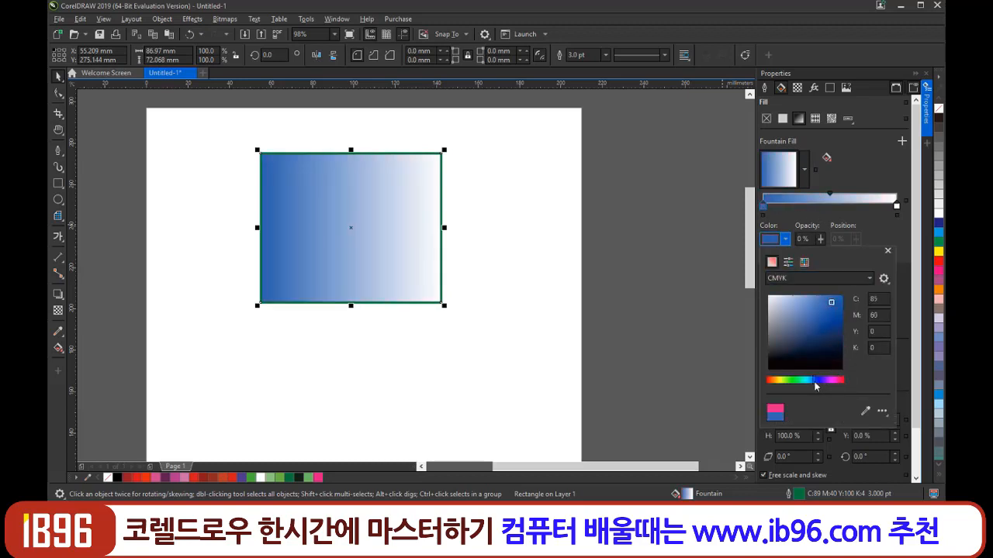
Set the end color of the rectangle's fountain fill to a green of C 56, M 4, Y 100, K 0.
{"action": "left_click", "coordinate": [897, 208]}
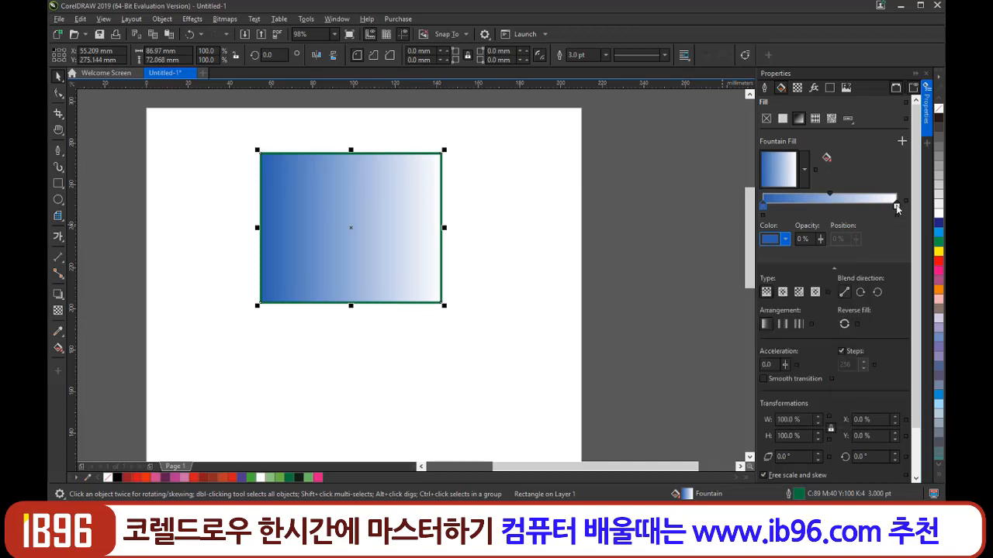
{"action": "left_click", "coordinate": [898, 208]}
{"action": "left_click", "coordinate": [785, 239]}
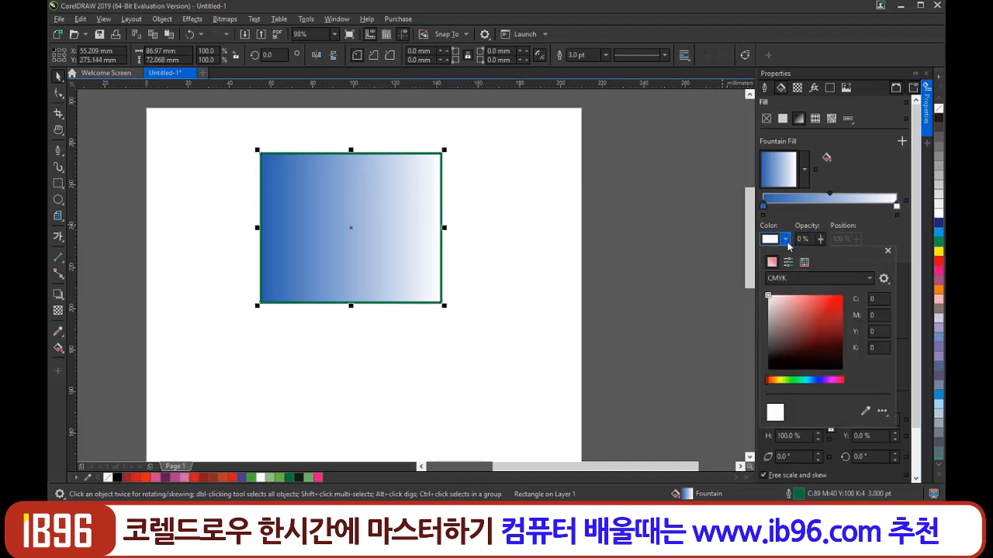
{"action": "left_click", "coordinate": [785, 380]}
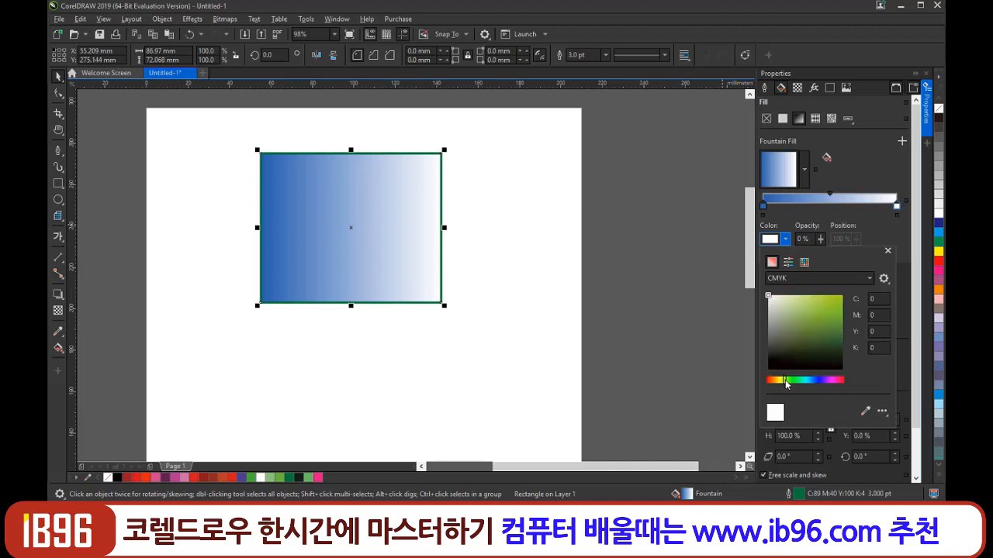
{"action": "left_click", "coordinate": [827, 315]}
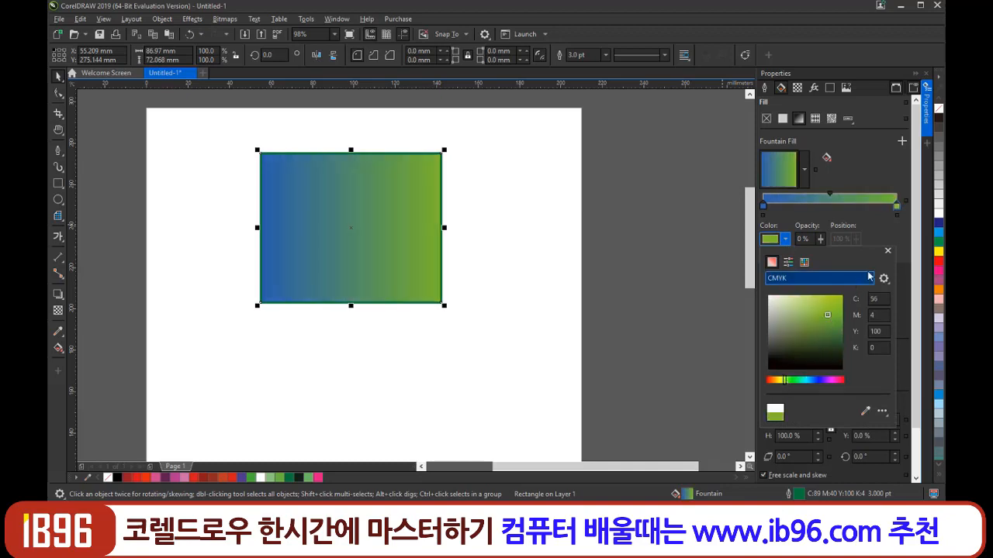
{"action": "left_click", "coordinate": [887, 250]}
Add a color node at 48 % of the gradient and color it olive with C 53, M 41, Y 79, K 0.
{"action": "double_click", "coordinate": [828, 204]}
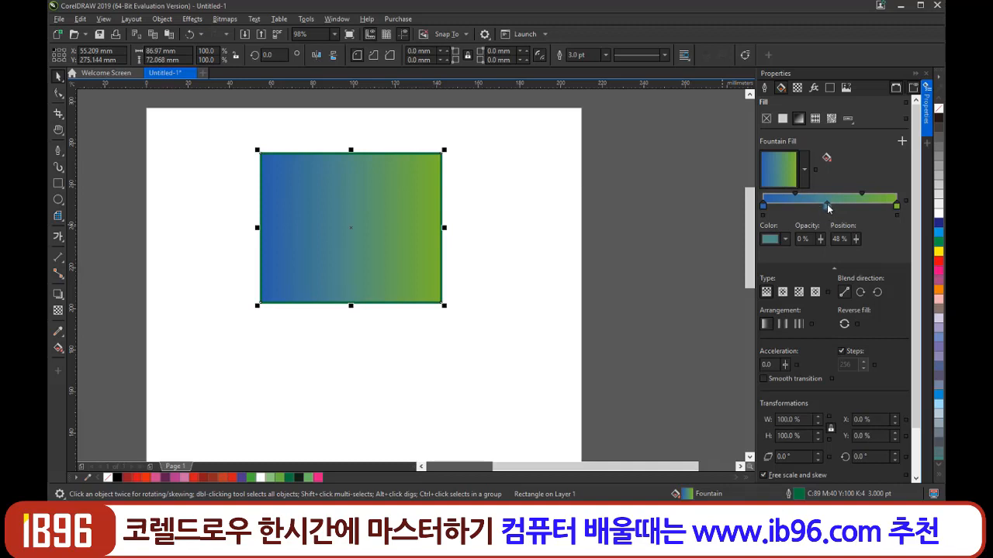
{"action": "left_click", "coordinate": [785, 240]}
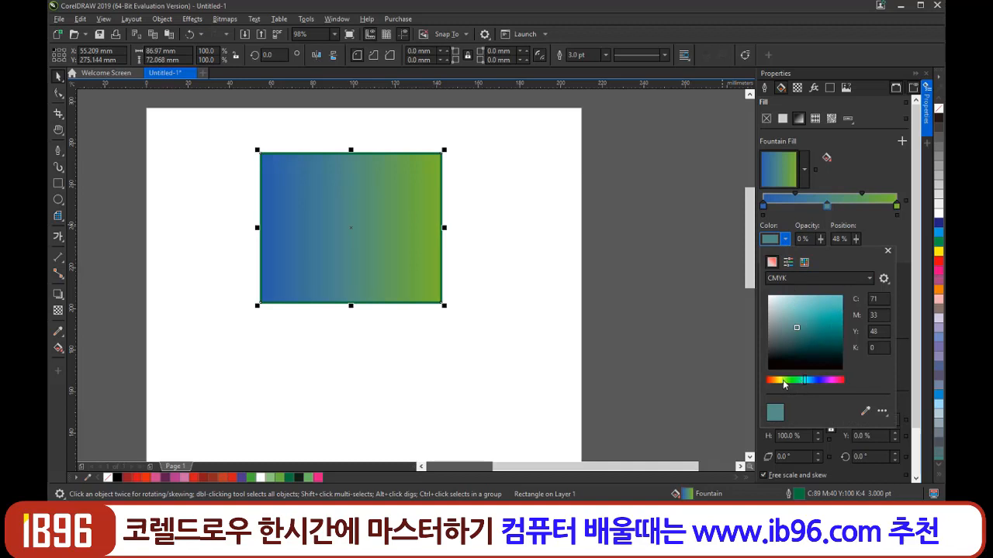
{"action": "left_click", "coordinate": [778, 380]}
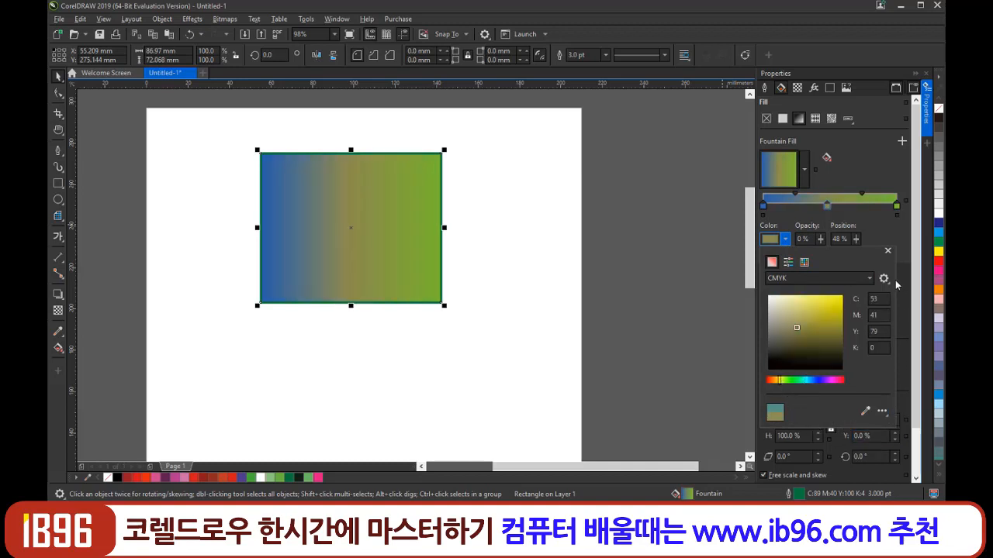
{"action": "left_click", "coordinate": [888, 250]}
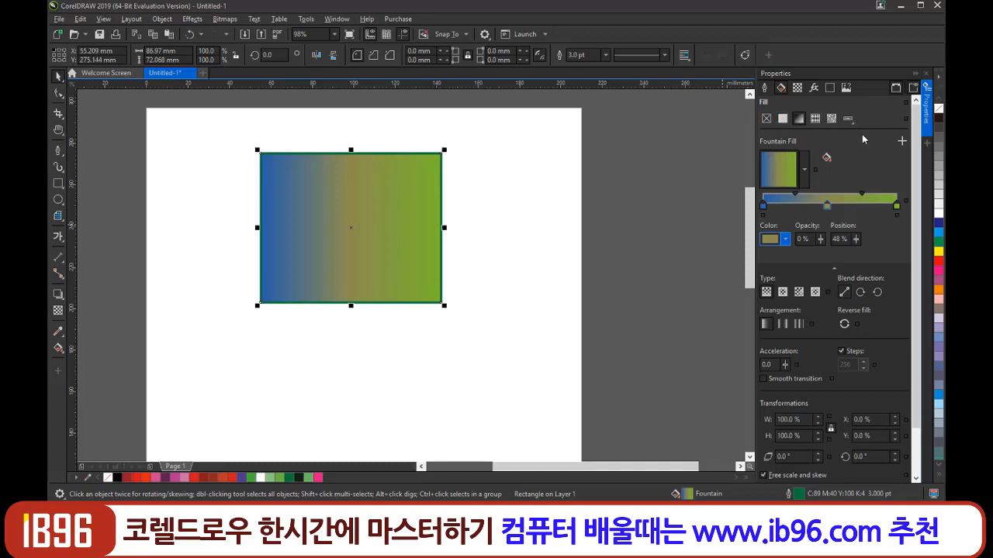
Return to the rectangle's outline properties and delete the rectangle from the page.
{"action": "left_click", "coordinate": [765, 88]}
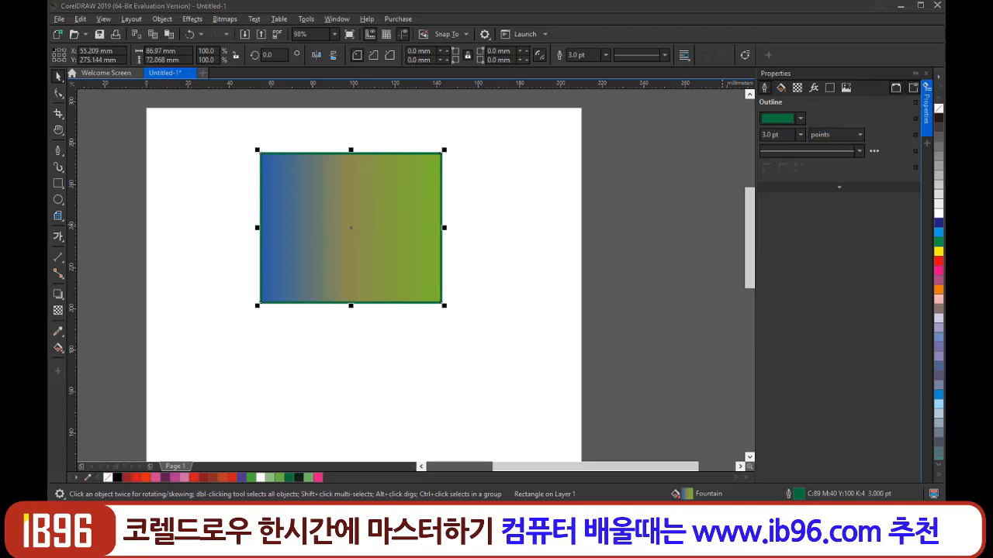
{"action": "key", "text": "Delete"}
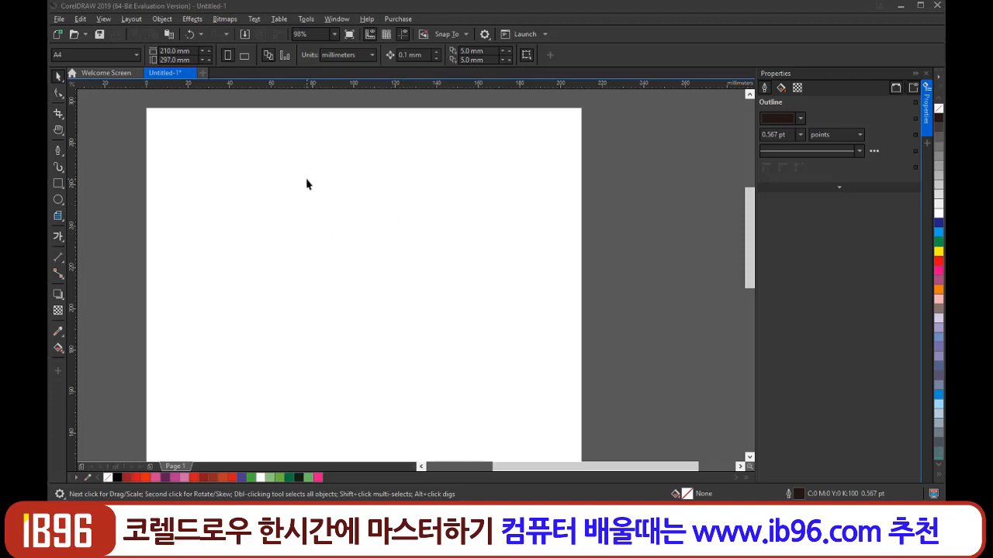
Import the photo beauty-1319951_1920 from the source folder and place it about 202 × 130 mm across the upper part of the page.
{"action": "left_click", "coordinate": [59, 18]}
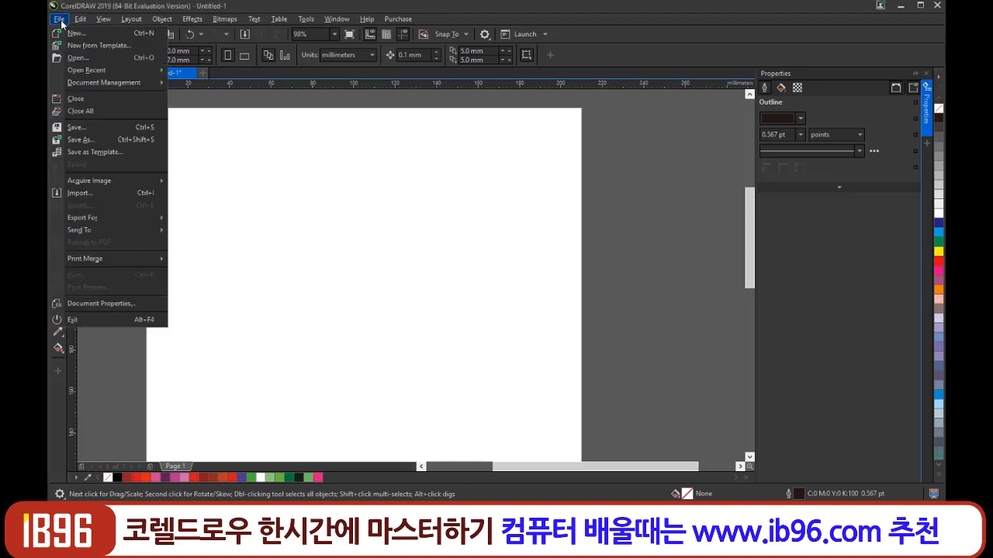
{"action": "left_click", "coordinate": [100, 194]}
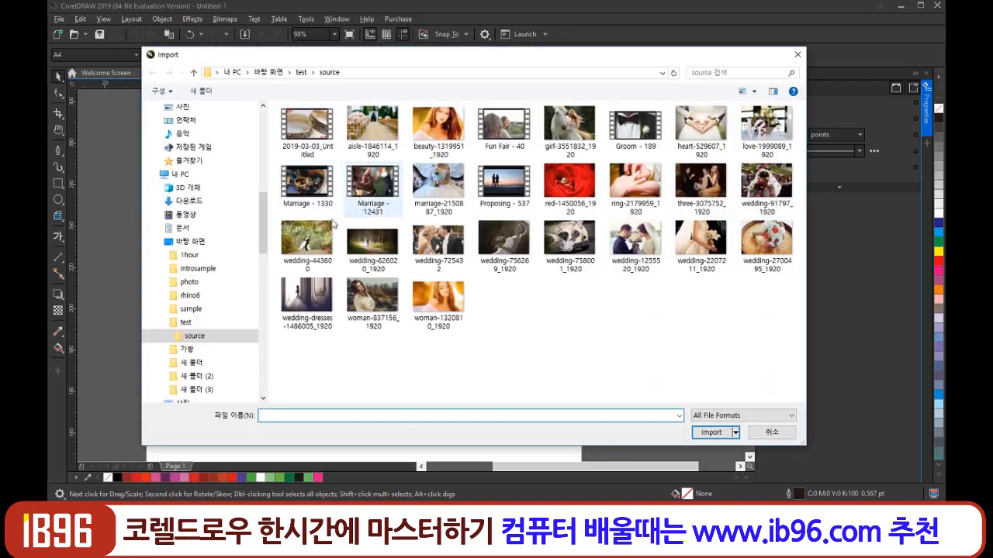
{"action": "left_click", "coordinate": [447, 133]}
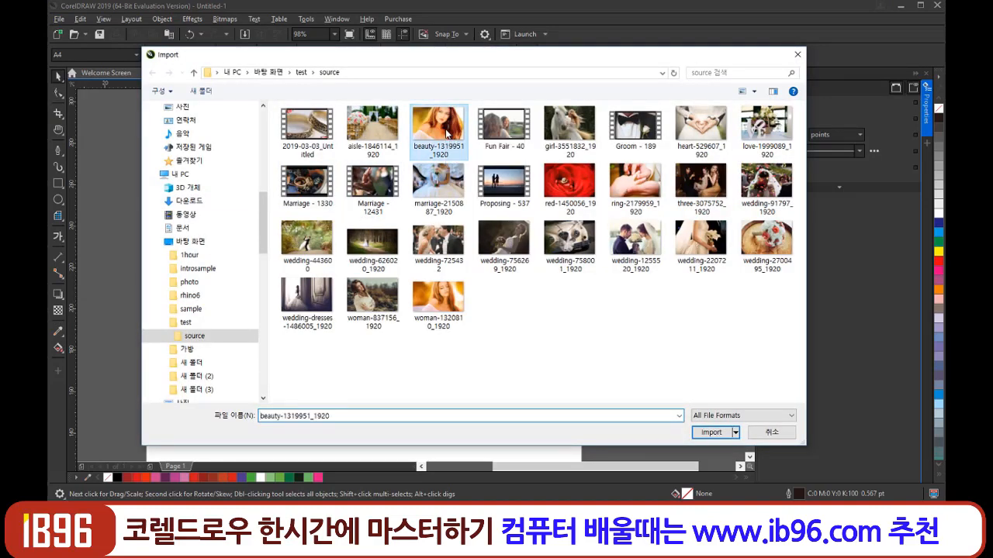
{"action": "left_click", "coordinate": [712, 433]}
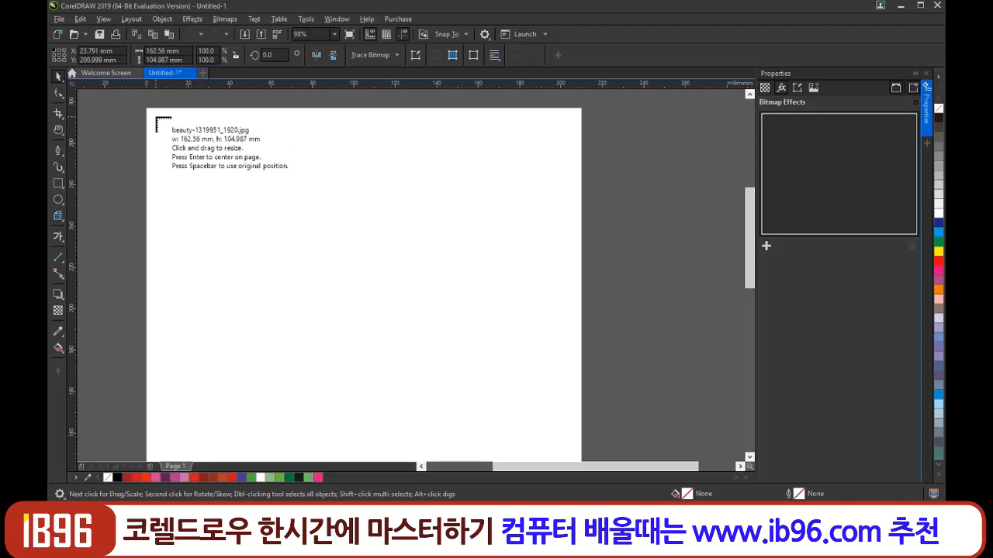
{"action": "left_click_drag", "start_coordinate": [158, 119], "coordinate": [582, 453]}
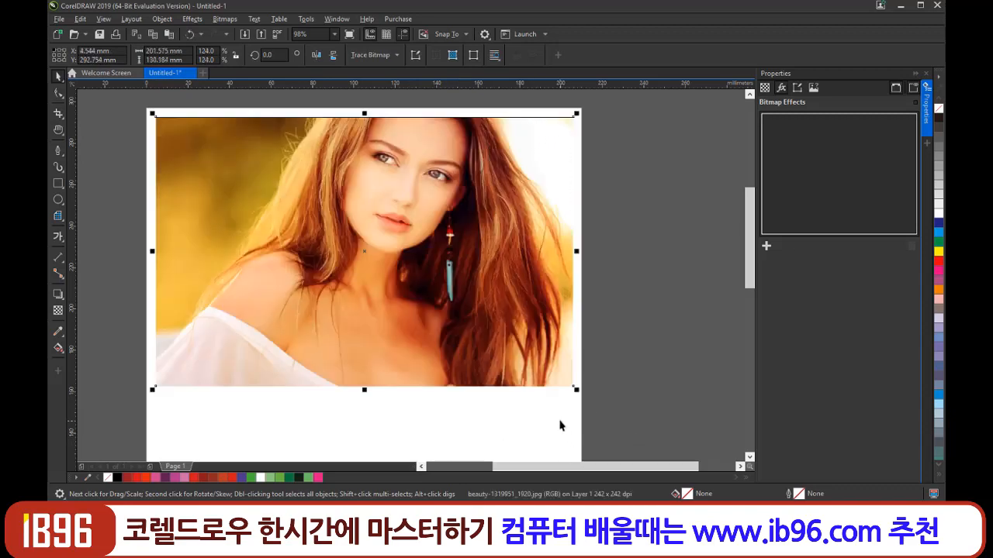
Open the imported photo for bitmap editing in Corel PHOTO-PAINT, look it over, and close the editor without changes.
{"action": "scroll", "coordinate": [562, 426], "scroll_direction": "up", "scroll_amount": 1}
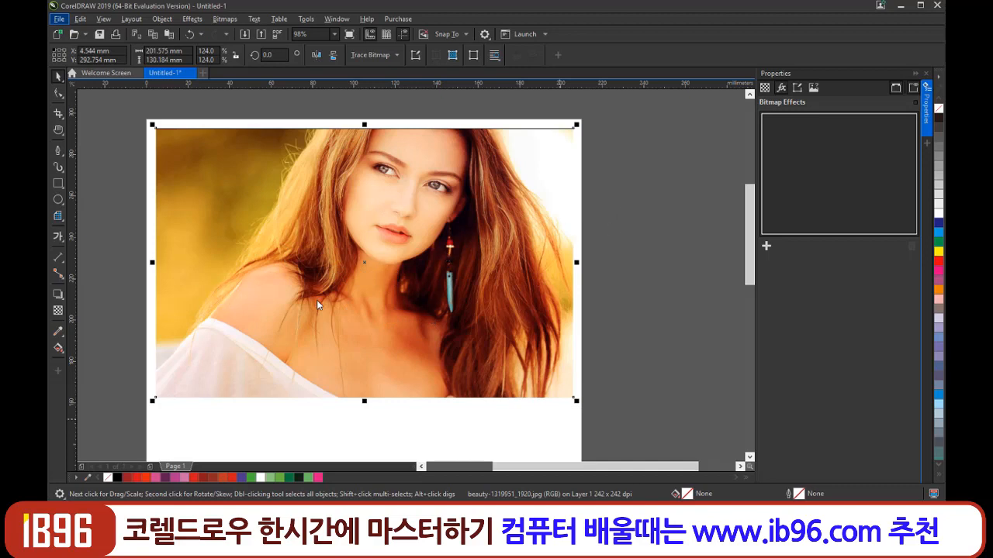
{"action": "right_click", "coordinate": [296, 185]}
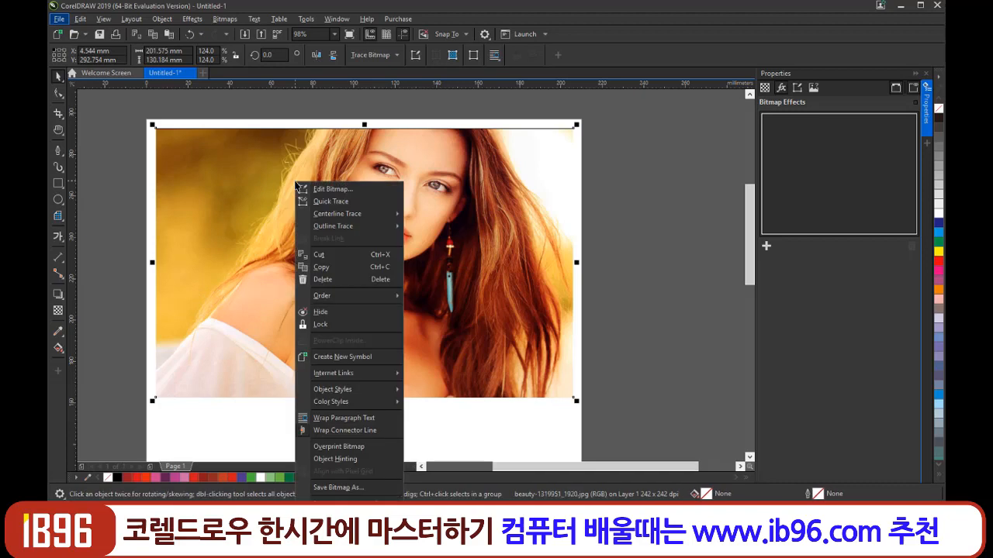
{"action": "left_click", "coordinate": [350, 190]}
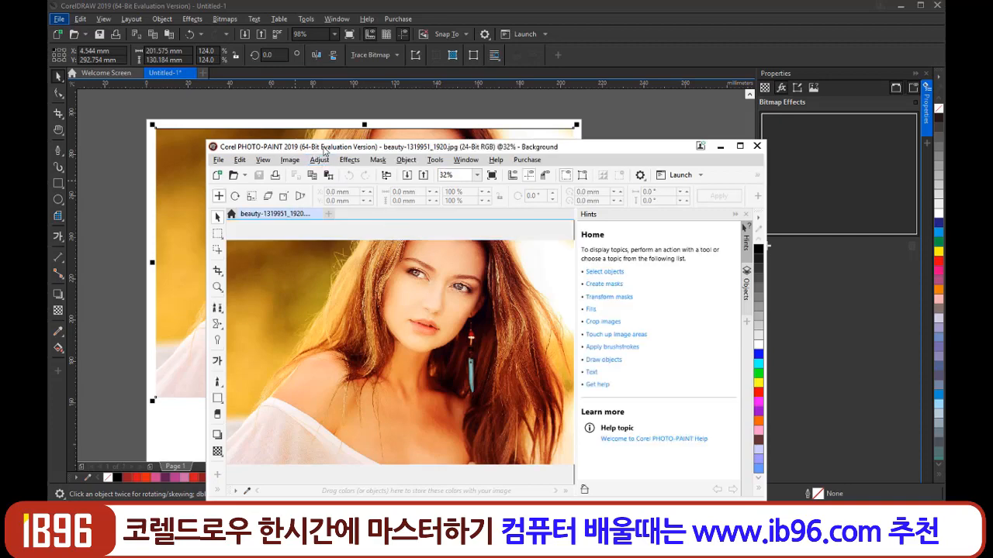
{"action": "left_click_drag", "start_coordinate": [326, 151], "coordinate": [274, 113]}
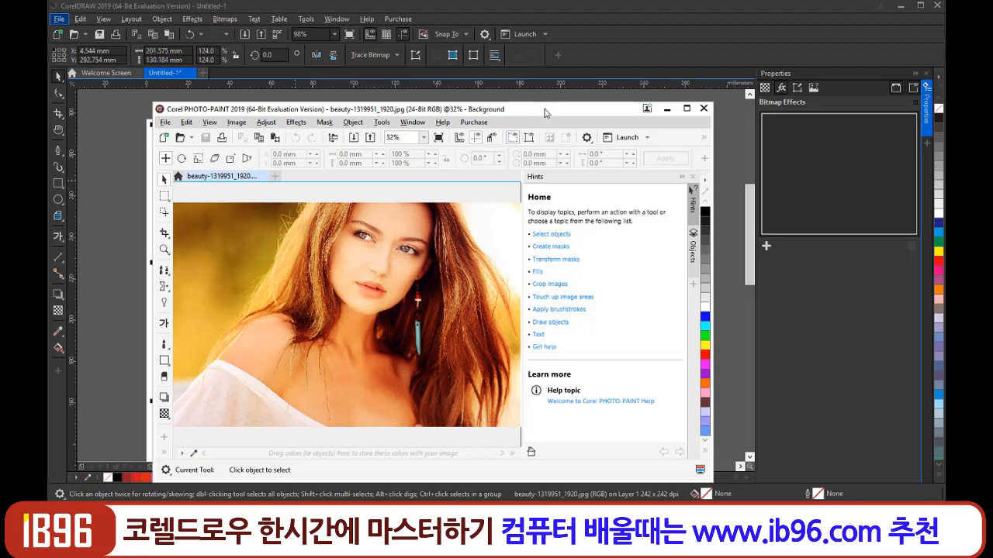
{"action": "left_click_drag", "start_coordinate": [544, 113], "coordinate": [543, 109]}
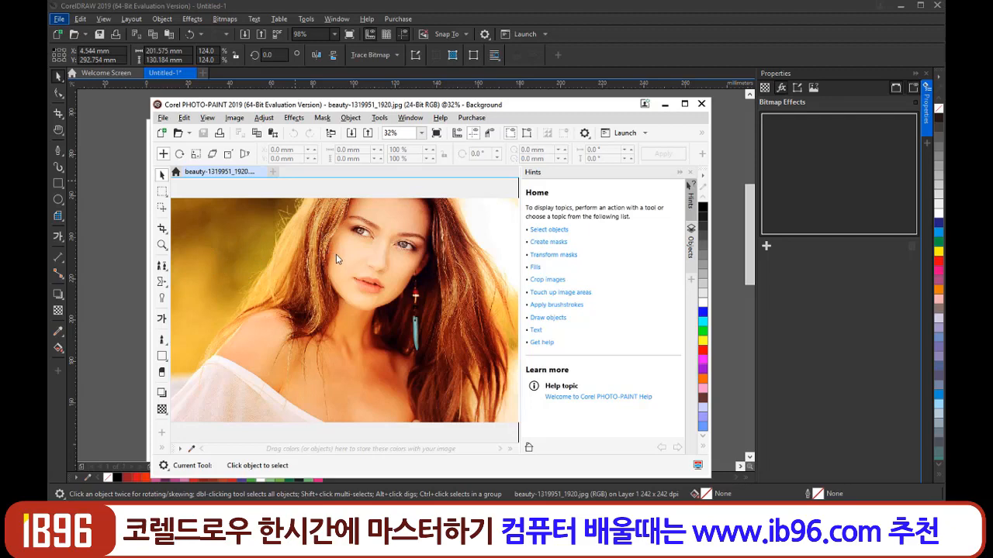
{"action": "scroll", "coordinate": [336, 254], "scroll_direction": "up", "scroll_amount": 1}
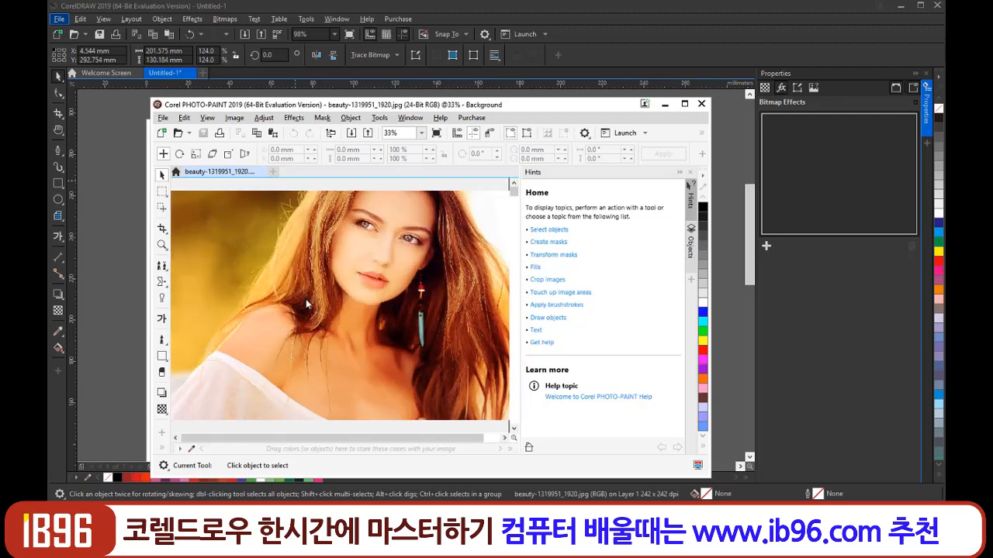
{"action": "left_click", "coordinate": [701, 104]}
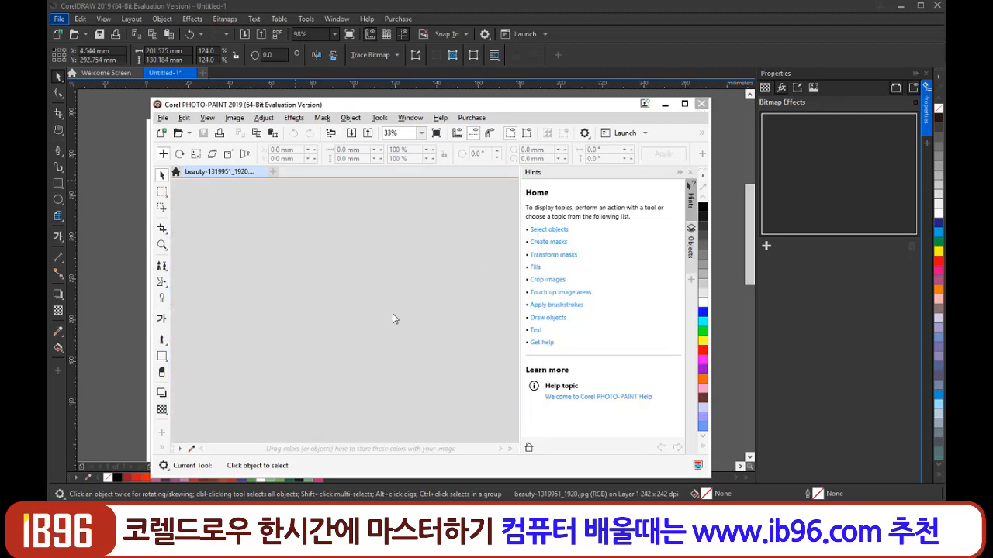
{"action": "scroll", "coordinate": [393, 313], "scroll_direction": "up", "scroll_amount": 3}
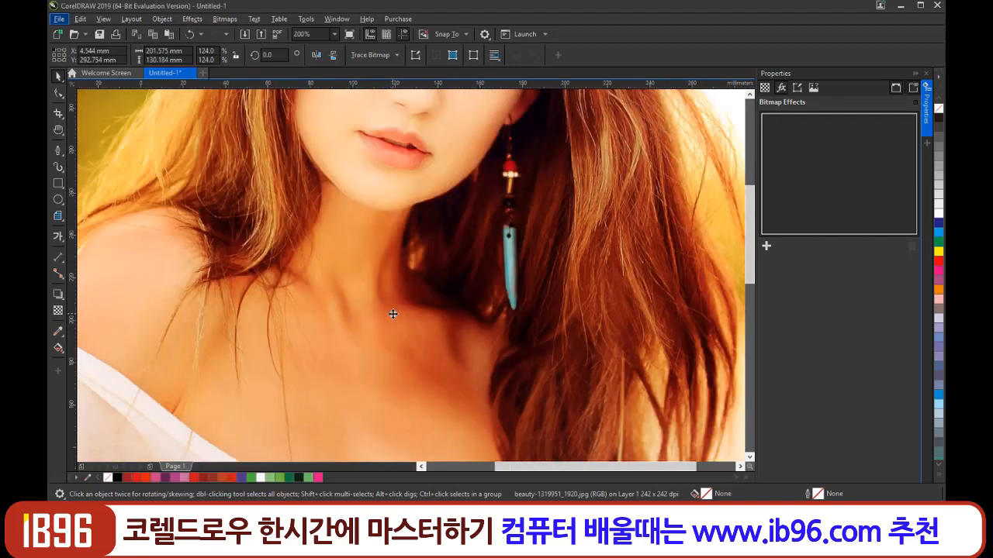
{"action": "scroll", "coordinate": [393, 313], "scroll_direction": "down", "scroll_amount": 2}
{"action": "scroll", "coordinate": [393, 314], "scroll_direction": "up", "scroll_amount": 1}
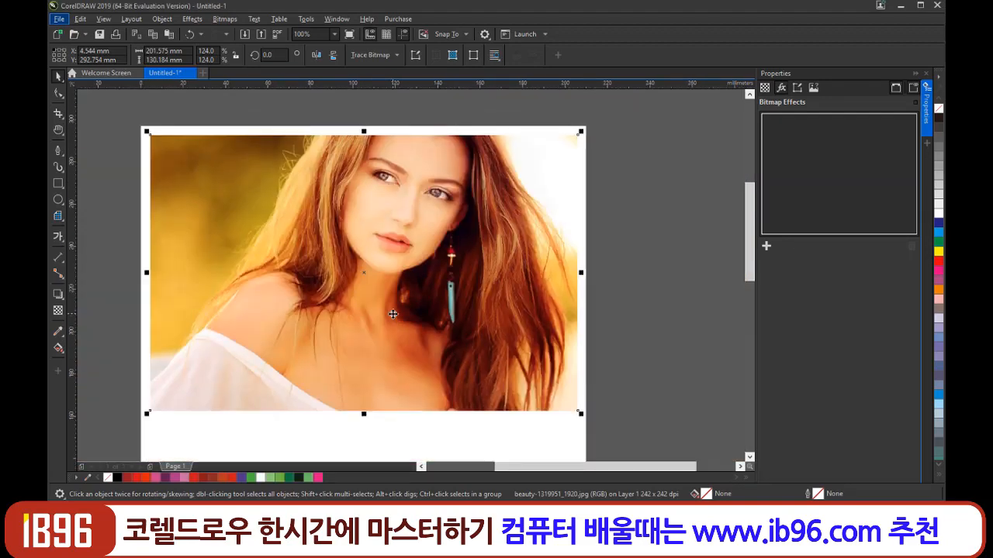
Draw an ellipse about 48 × 45 mm over the photo's upper-left background and move it closer to the photo's corner.
{"action": "scroll", "coordinate": [393, 314], "scroll_direction": "left", "scroll_amount": 1}
{"action": "scroll", "coordinate": [392, 314], "scroll_direction": "up", "scroll_amount": 1}
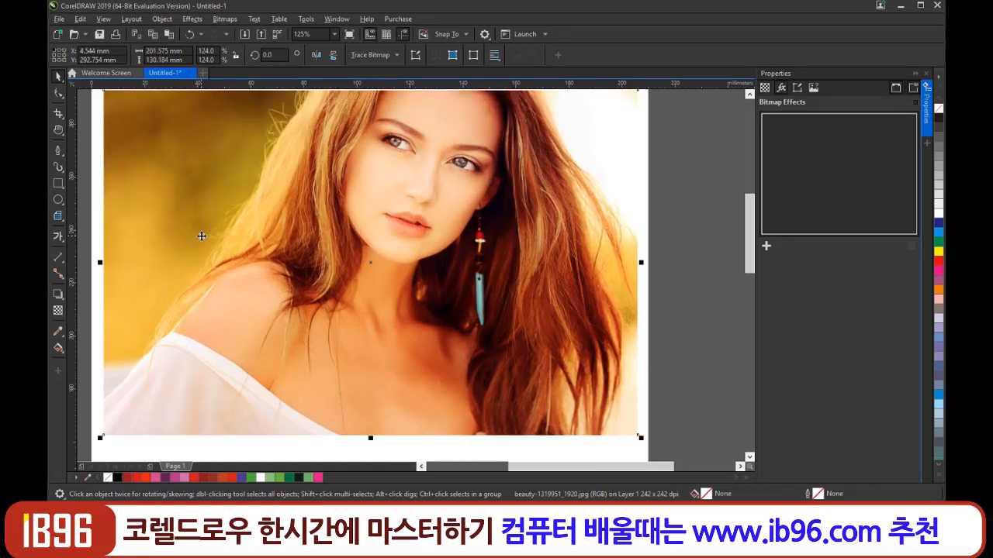
{"action": "key", "text": "h"}
{"action": "left_click_drag", "start_coordinate": [215, 215], "coordinate": [254, 232]}
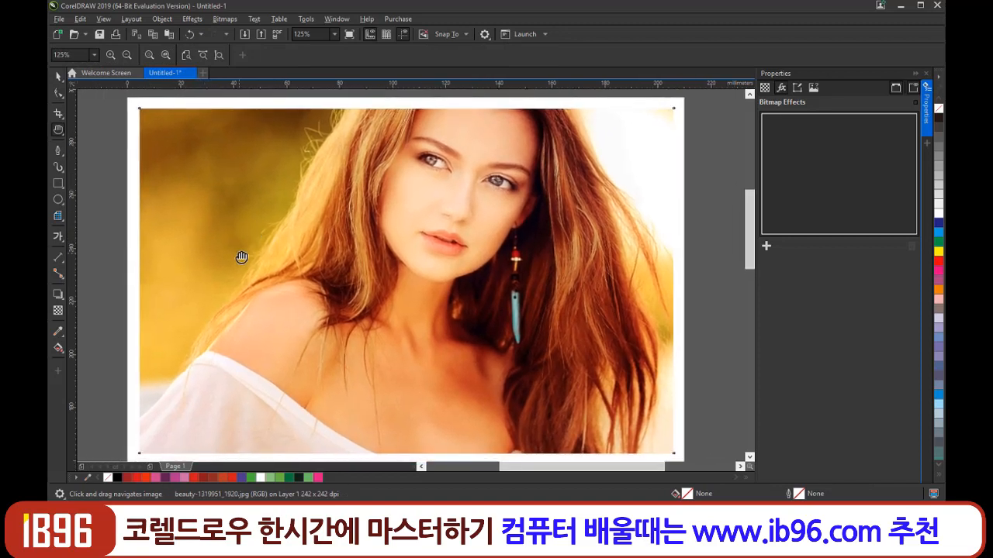
{"action": "left_click", "coordinate": [56, 78]}
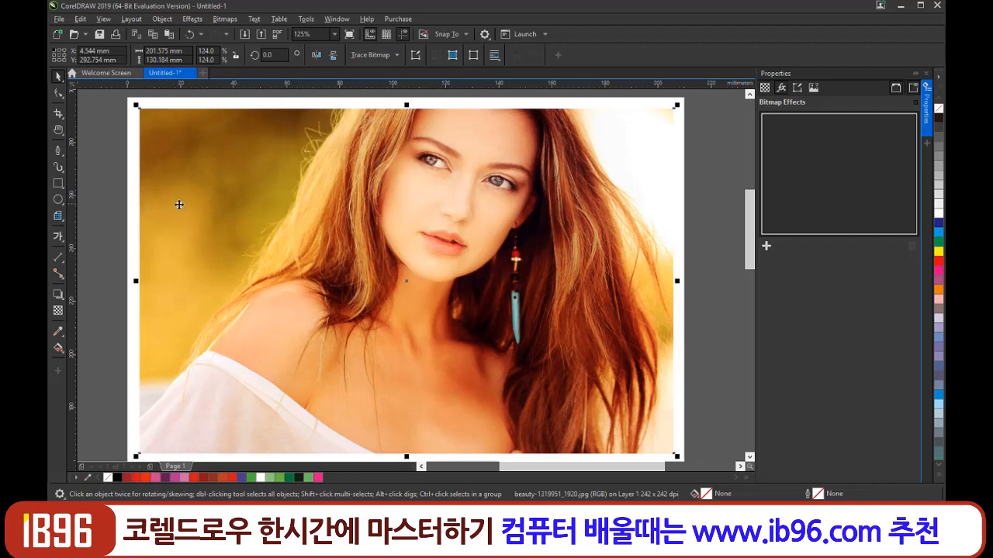
{"action": "left_click", "coordinate": [58, 200]}
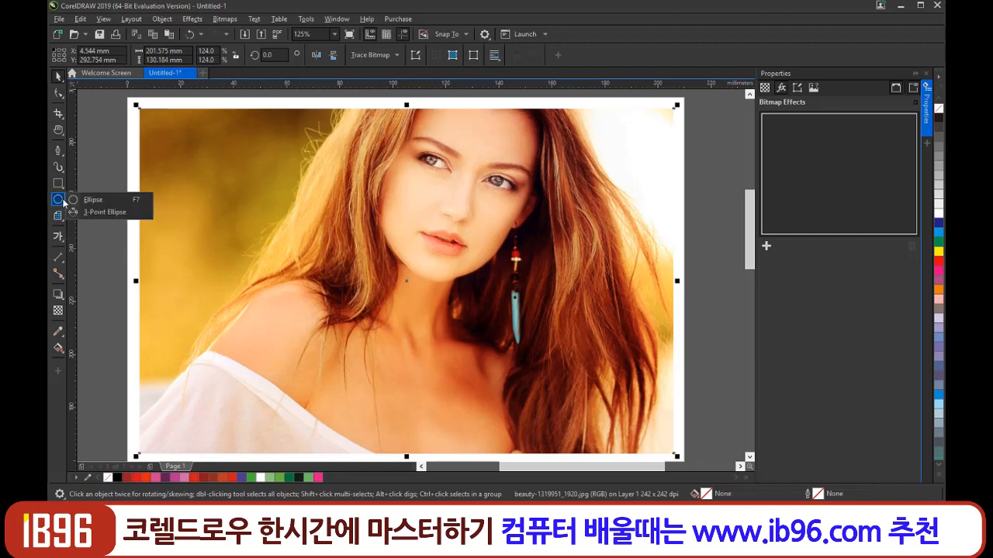
{"action": "left_click", "coordinate": [93, 199]}
{"action": "left_click_drag", "start_coordinate": [185, 155], "coordinate": [311, 274]}
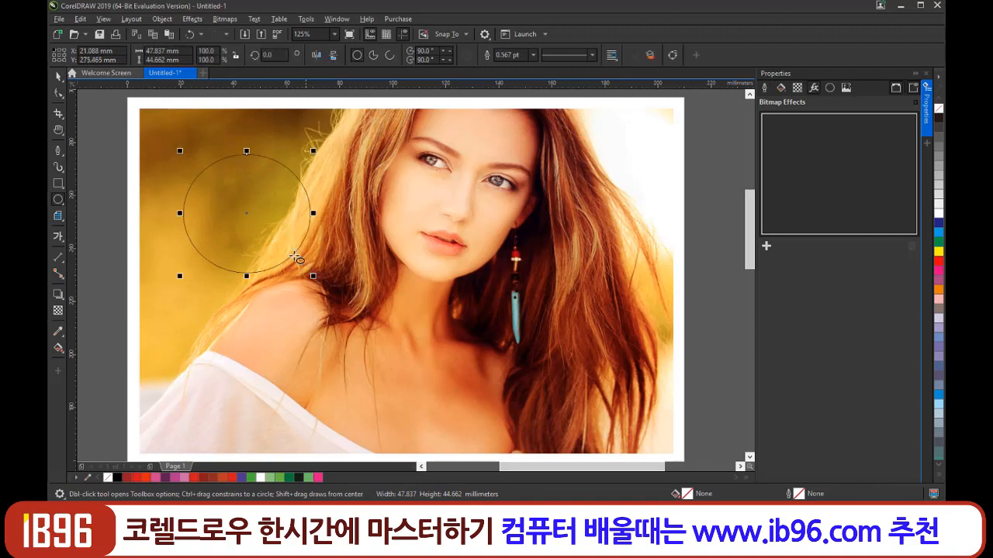
{"action": "left_click", "coordinate": [57, 78]}
{"action": "left_click_drag", "start_coordinate": [198, 183], "coordinate": [164, 158]}
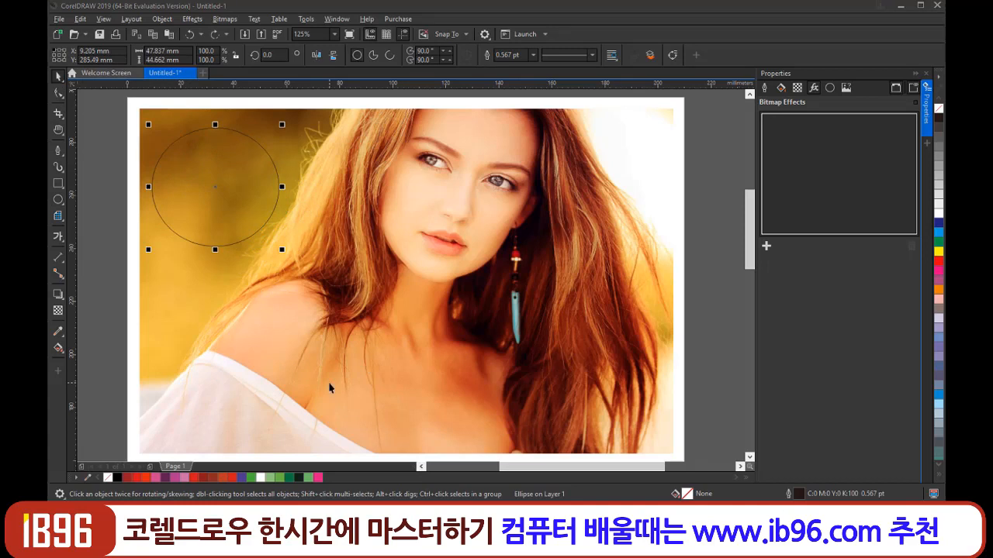
Use the Attract tool with a 20 mm nib to dent the ellipse's top edge and pull its bottom edge out to a point.
{"action": "left_click", "coordinate": [60, 98]}
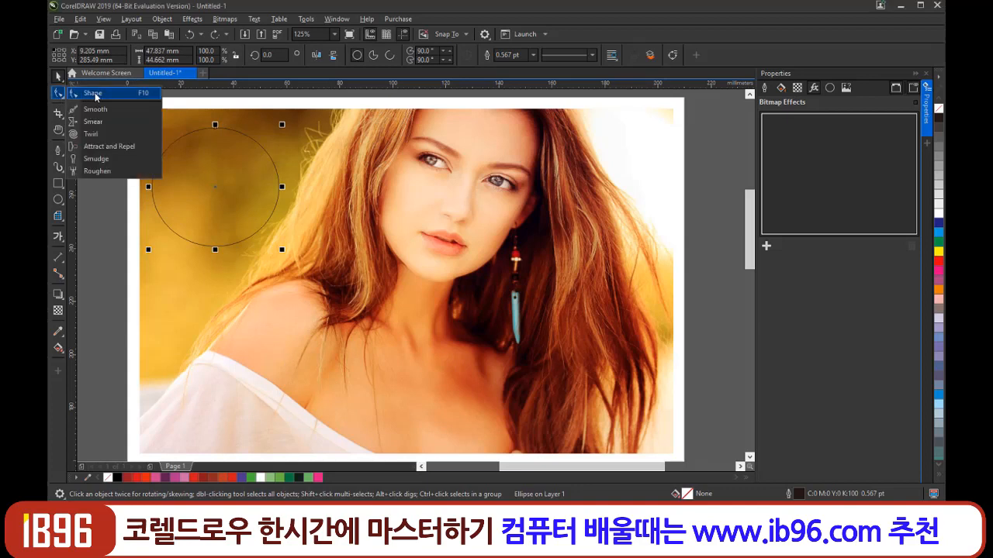
{"action": "left_click", "coordinate": [121, 151]}
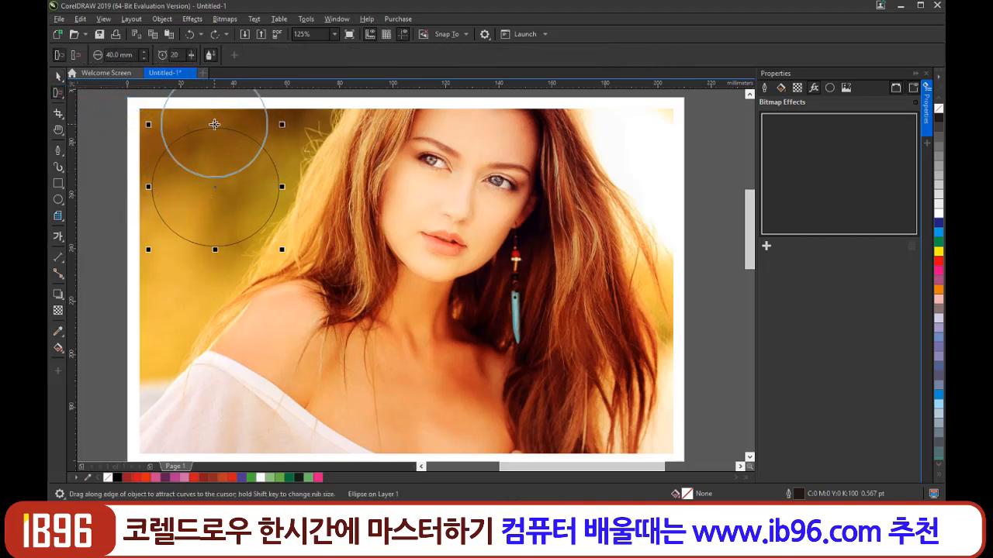
{"action": "left_click_drag", "start_coordinate": [214, 126], "coordinate": [217, 142]}
{"action": "key", "text": "ctrl+z"}
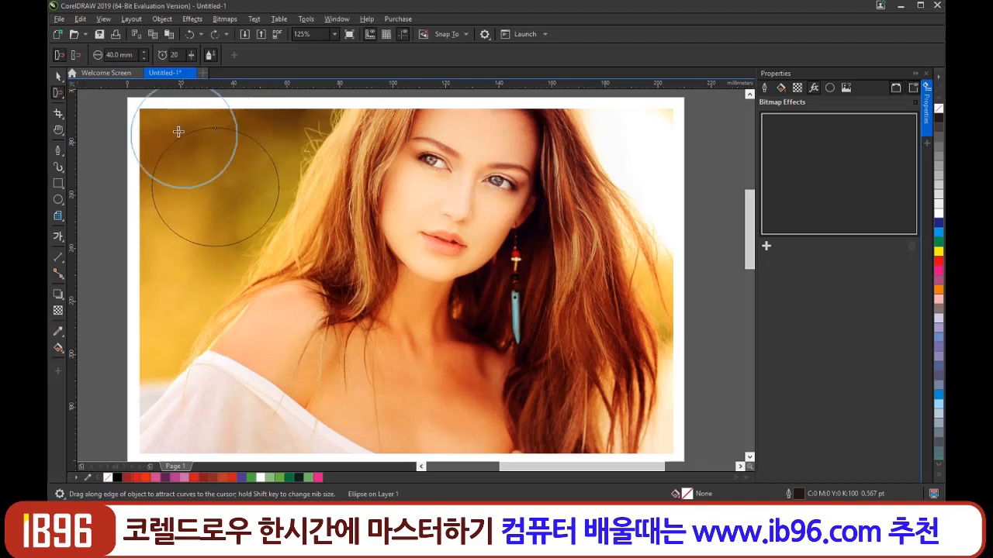
{"action": "left_click", "coordinate": [143, 58]}
{"action": "left_click", "coordinate": [120, 55]}
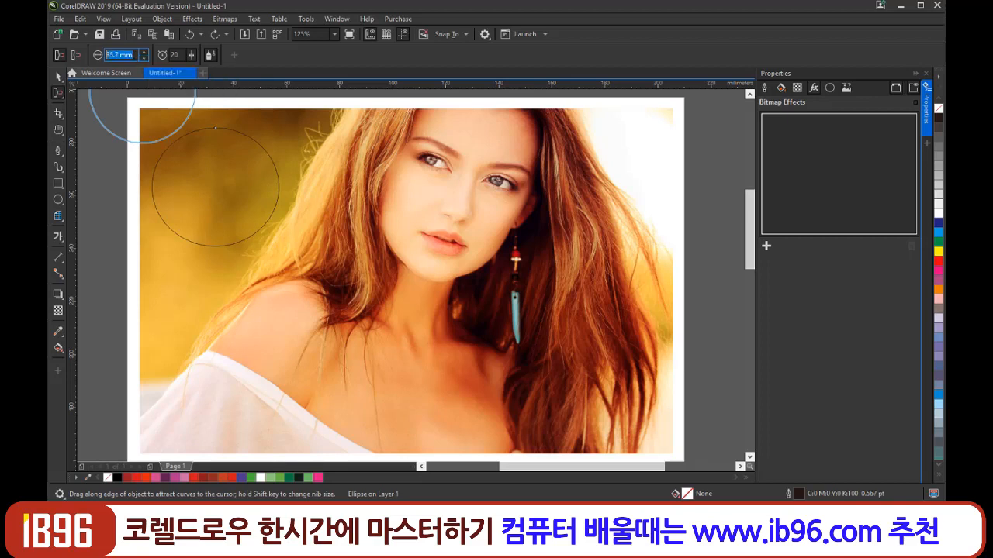
{"action": "type", "text": "20"}
{"action": "key", "text": "Return"}
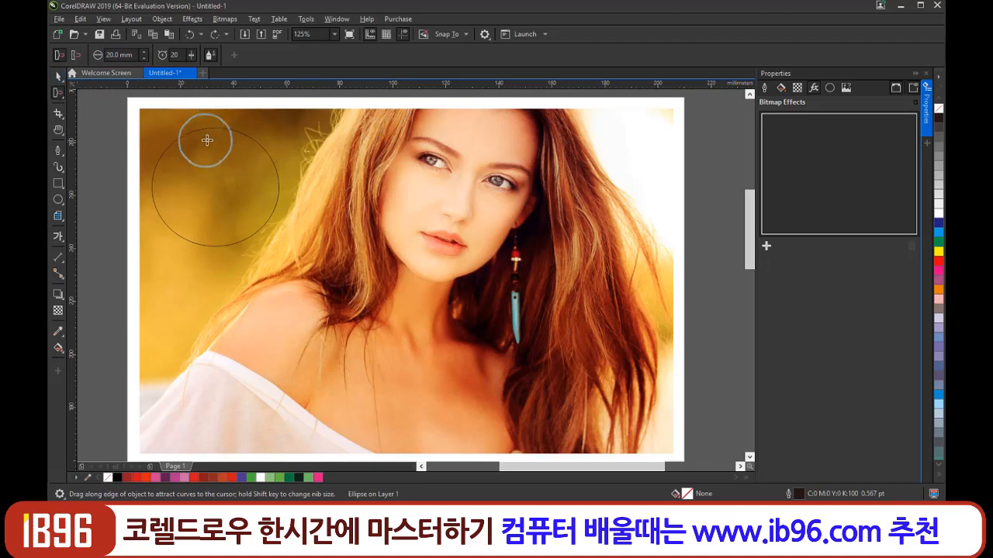
{"action": "left_click_drag", "start_coordinate": [216, 143], "coordinate": [215, 168]}
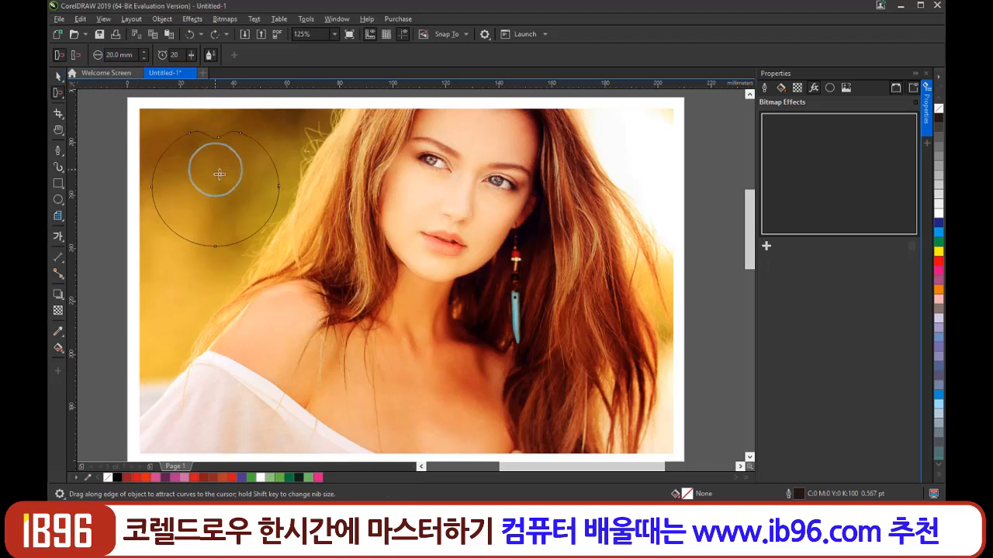
{"action": "left_click_drag", "start_coordinate": [216, 249], "coordinate": [217, 266]}
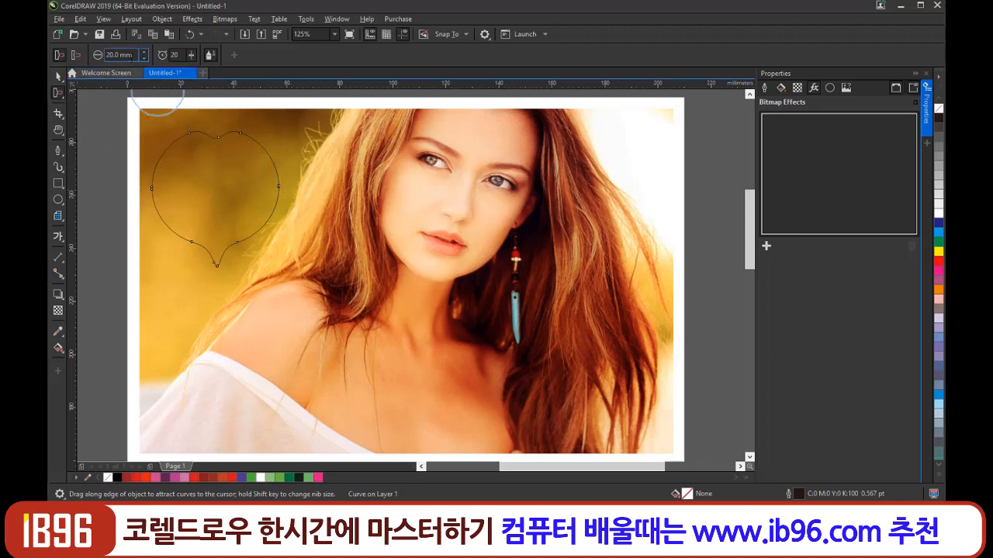
Set the Attract nib size to 40 mm and pull the notch at the shape's top deeper to form a heart.
{"action": "type", "text": "40"}
{"action": "key", "text": "Return"}
{"action": "mouse_move", "coordinate": [221, 130]}
{"action": "left_mouse_down"}
{"action": "mouse_move", "coordinate": [209, 165]}
{"action": "mouse_move", "coordinate": [214, 151]}
{"action": "mouse_move", "coordinate": [223, 190]}
{"action": "left_mouse_up"}
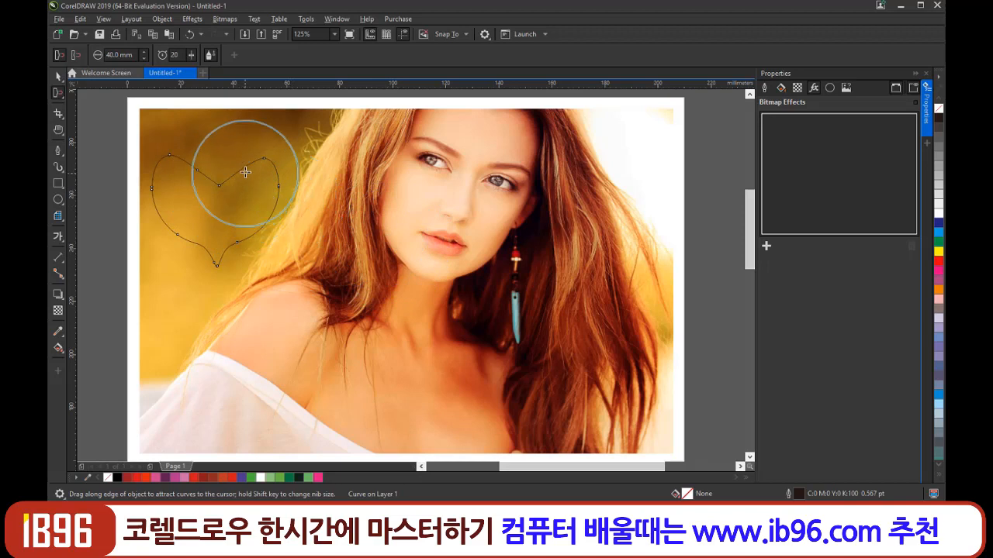
Reshape the heart with the Smear tool at a 40 mm nib, rounding both lobes and filling out its lower sides.
{"action": "left_click", "coordinate": [61, 99]}
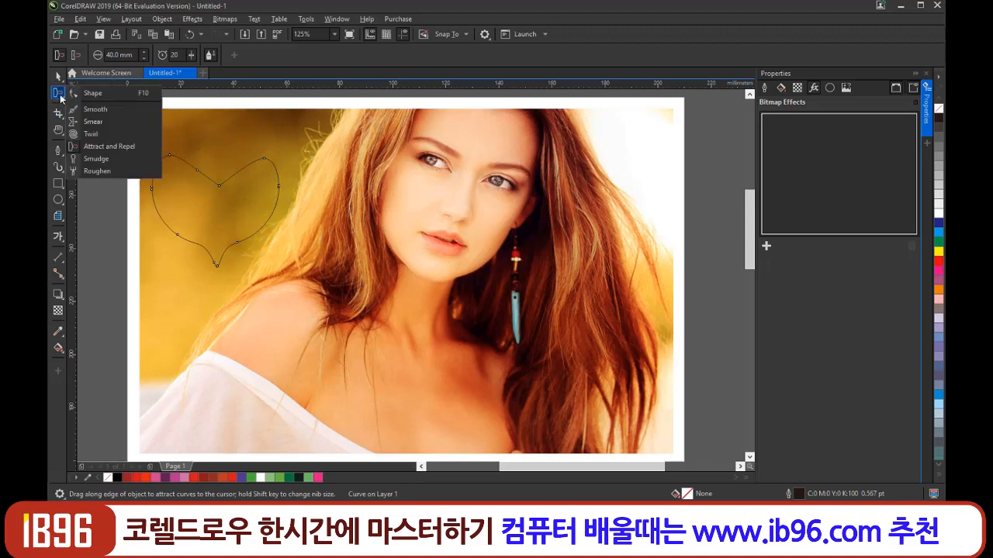
{"action": "left_click", "coordinate": [93, 121]}
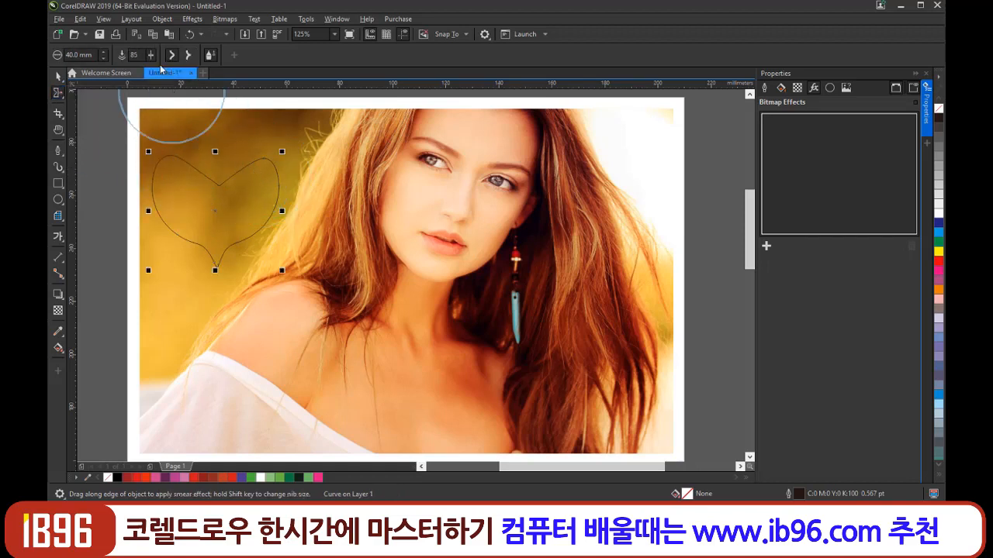
{"action": "mouse_move", "coordinate": [232, 155]}
{"action": "left_mouse_down"}
{"action": "mouse_move", "coordinate": [196, 171]}
{"action": "mouse_move", "coordinate": [230, 169]}
{"action": "mouse_move", "coordinate": [223, 168]}
{"action": "left_mouse_up"}
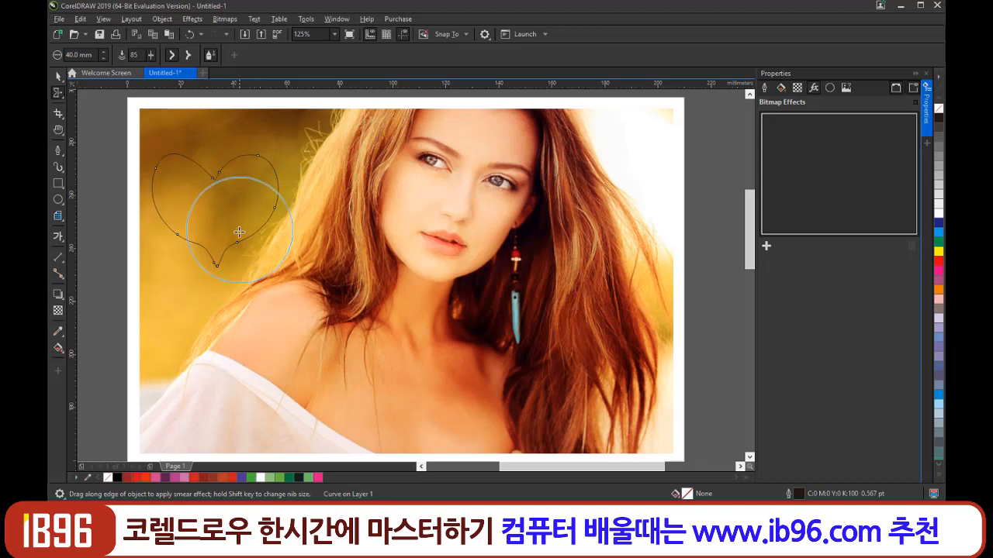
{"action": "left_click_drag", "start_coordinate": [237, 236], "coordinate": [255, 245]}
{"action": "left_click_drag", "start_coordinate": [222, 166], "coordinate": [231, 175]}
{"action": "mouse_move", "coordinate": [159, 190]}
{"action": "left_mouse_down"}
{"action": "mouse_move", "coordinate": [199, 166]}
{"action": "mouse_move", "coordinate": [233, 186]}
{"action": "mouse_move", "coordinate": [221, 185]}
{"action": "left_mouse_up"}
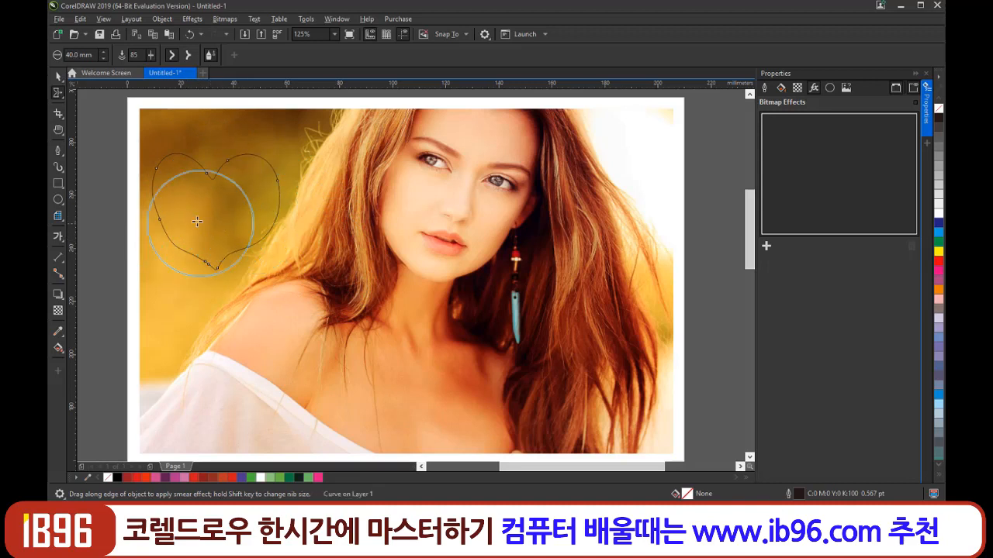
{"action": "mouse_move", "coordinate": [199, 222]}
{"action": "left_mouse_down"}
{"action": "mouse_move", "coordinate": [176, 211]}
{"action": "mouse_move", "coordinate": [150, 221]}
{"action": "mouse_move", "coordinate": [202, 200]}
{"action": "left_mouse_up"}
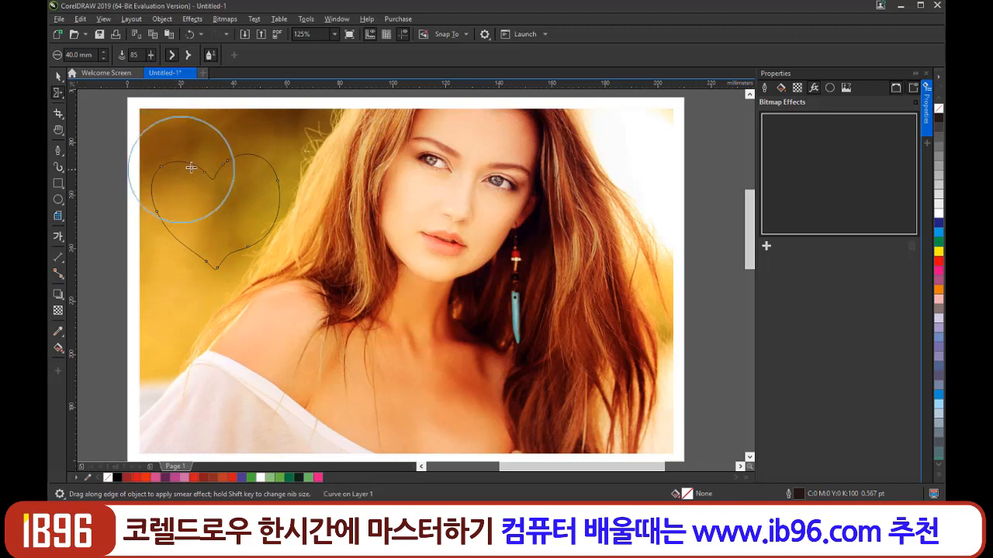
{"action": "mouse_move", "coordinate": [263, 151]}
{"action": "left_mouse_down"}
{"action": "mouse_move", "coordinate": [286, 222]}
{"action": "mouse_move", "coordinate": [256, 217]}
{"action": "mouse_move", "coordinate": [244, 175]}
{"action": "mouse_move", "coordinate": [248, 193]}
{"action": "left_mouse_up"}
{"action": "key", "text": "Escape"}
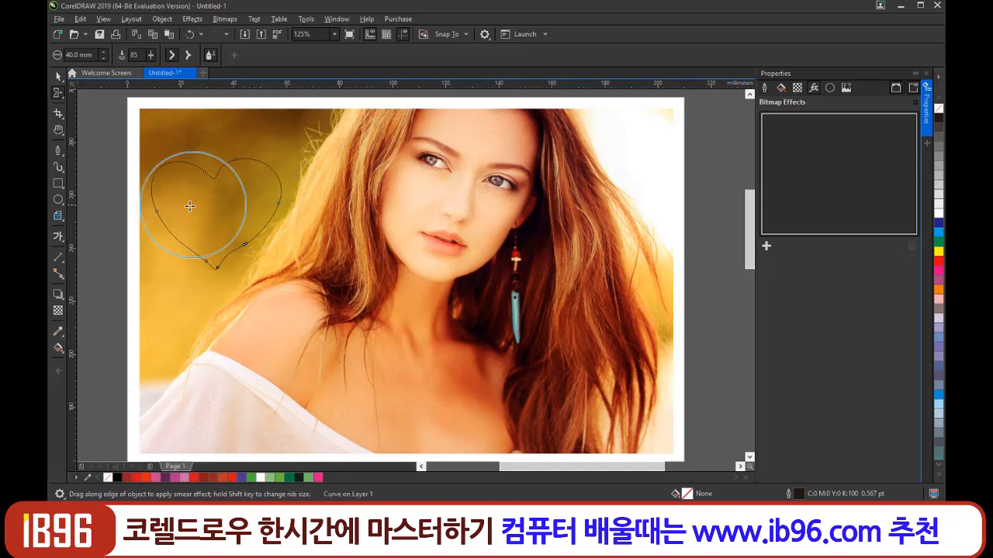
{"action": "left_click", "coordinate": [222, 210]}
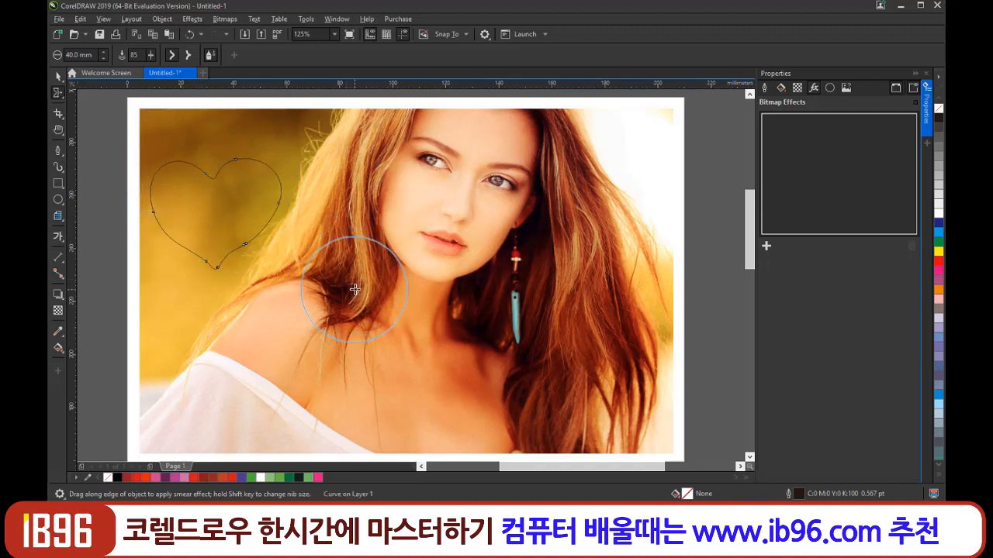
Give the heart a uniform orange fill with C 0, M 67, Y 100, K 0.
{"action": "left_click", "coordinate": [58, 76]}
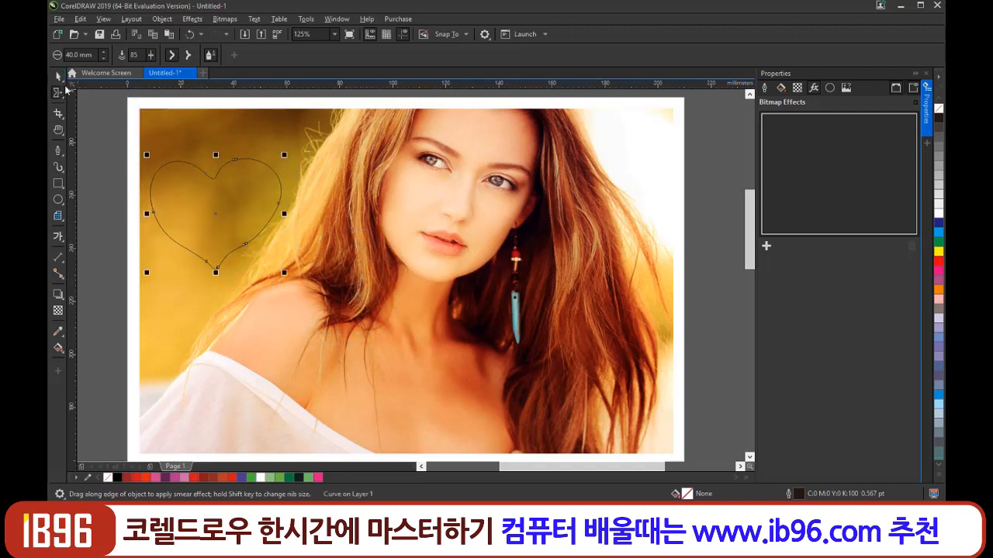
{"action": "left_click", "coordinate": [780, 88]}
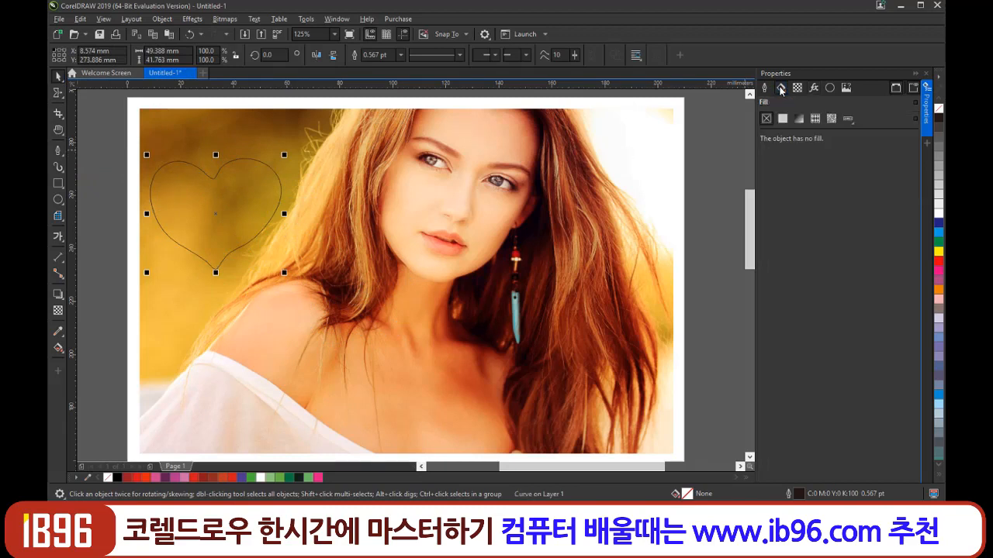
{"action": "left_click", "coordinate": [783, 118]}
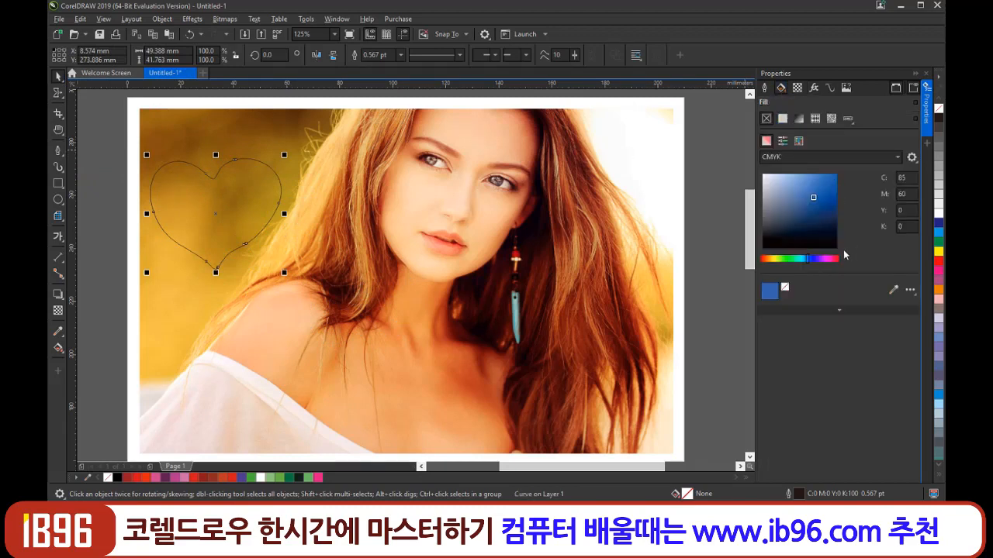
{"action": "left_click_drag", "start_coordinate": [828, 259], "coordinate": [802, 262]}
{"action": "left_click_drag", "start_coordinate": [773, 267], "coordinate": [767, 267]}
{"action": "left_click_drag", "start_coordinate": [822, 187], "coordinate": [843, 160]}
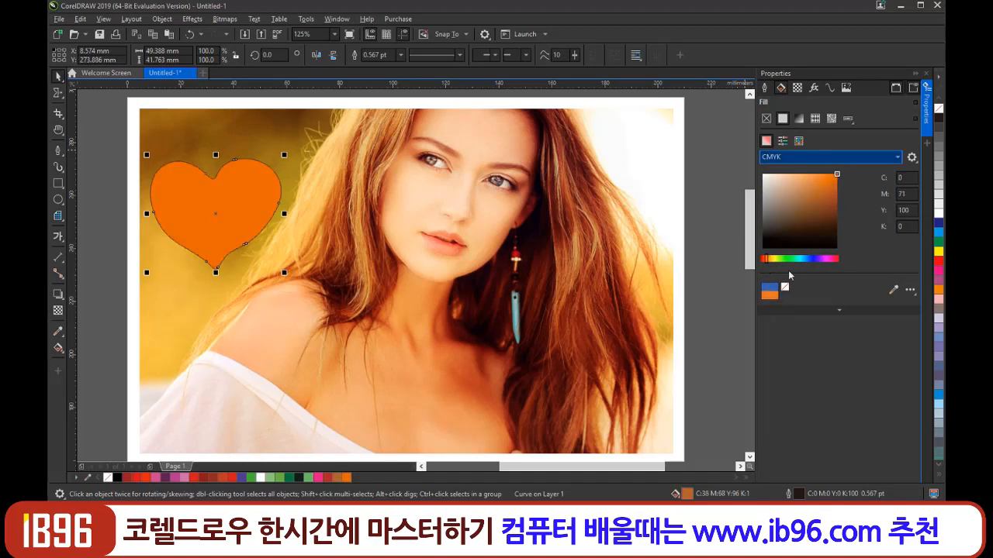
{"action": "left_click_drag", "start_coordinate": [767, 264], "coordinate": [767, 263]}
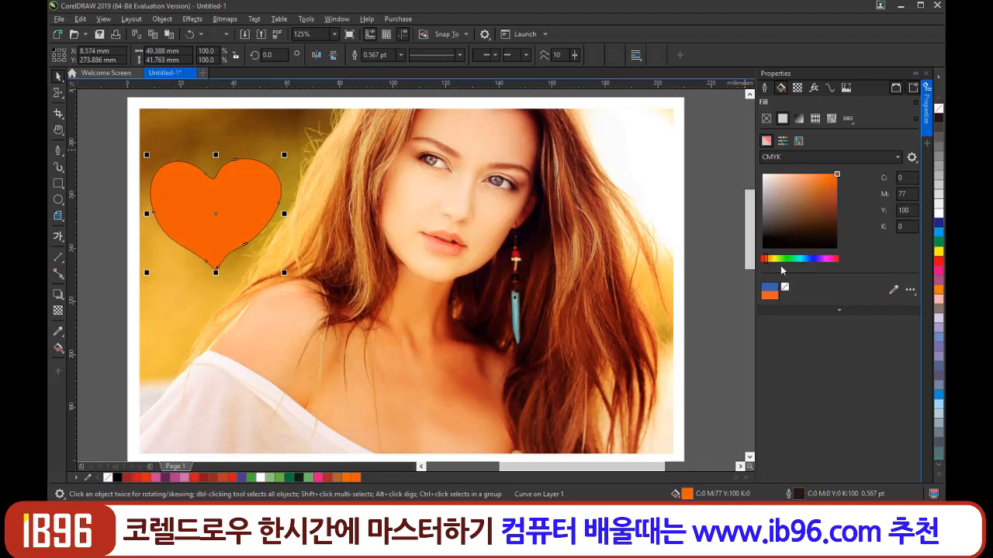
{"action": "left_click_drag", "start_coordinate": [768, 264], "coordinate": [766, 262]}
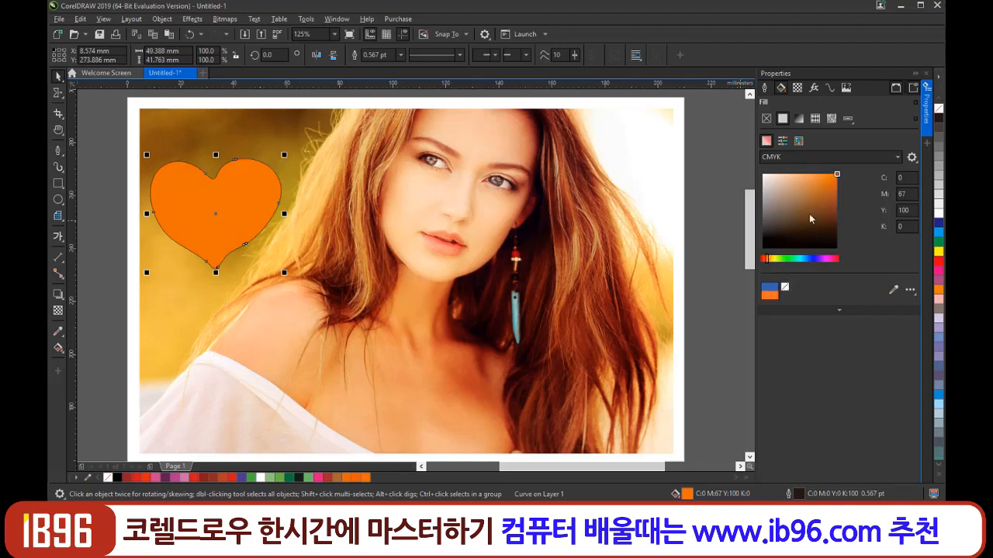
Set the heart's outline to near-white with C 0, M 2, Y 1, K 0 and a width of 1.5 pt, and deselect it.
{"action": "left_click", "coordinate": [763, 89]}
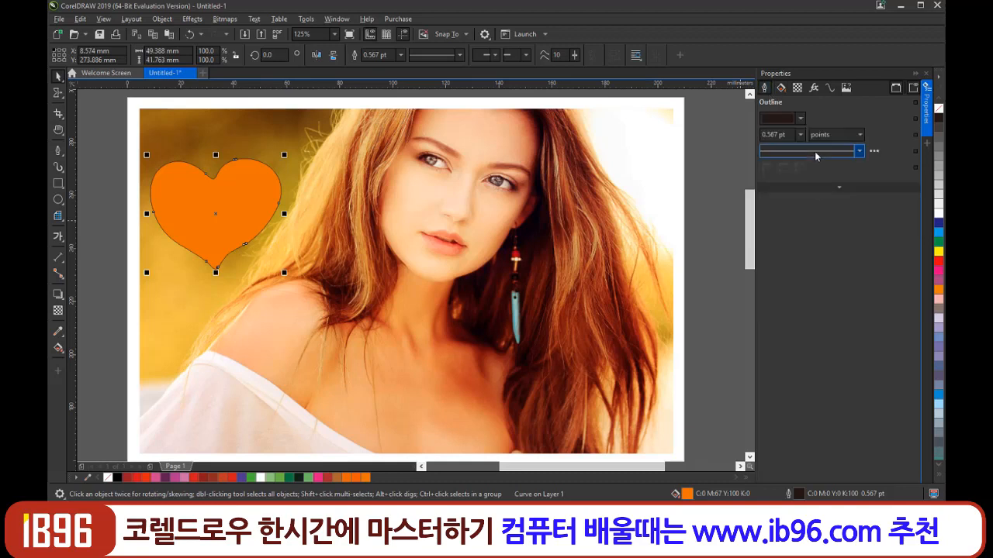
{"action": "left_click", "coordinate": [801, 118]}
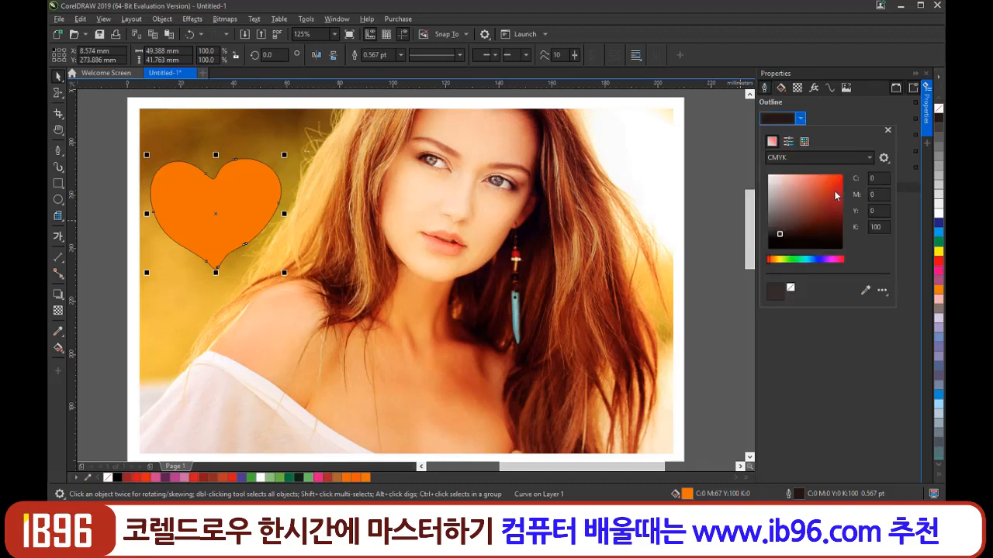
{"action": "left_click", "coordinate": [823, 192]}
{"action": "mouse_move", "coordinate": [823, 192]}
{"action": "left_mouse_down"}
{"action": "mouse_move", "coordinate": [851, 174]}
{"action": "mouse_move", "coordinate": [769, 175]}
{"action": "left_mouse_up"}
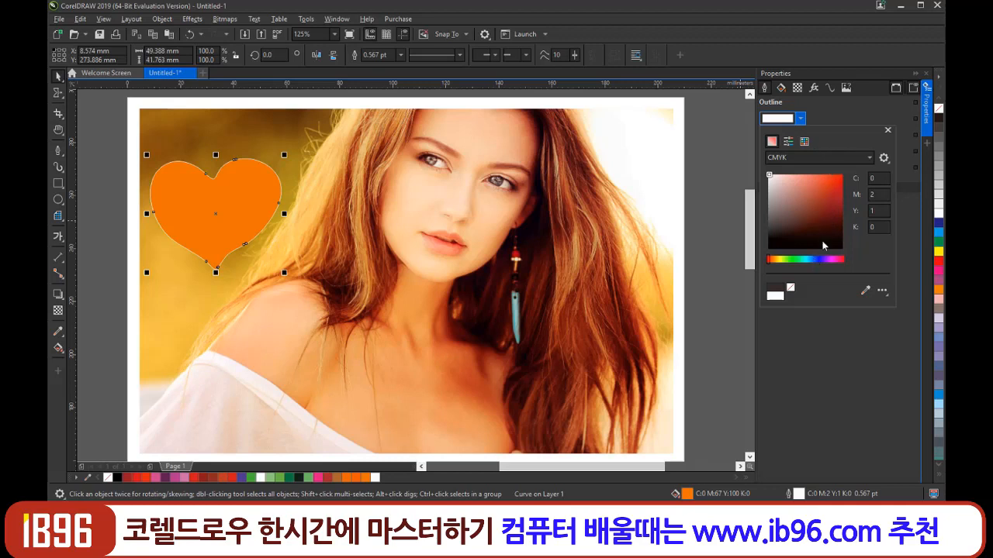
{"action": "left_click", "coordinate": [887, 130]}
{"action": "left_click", "coordinate": [800, 134]}
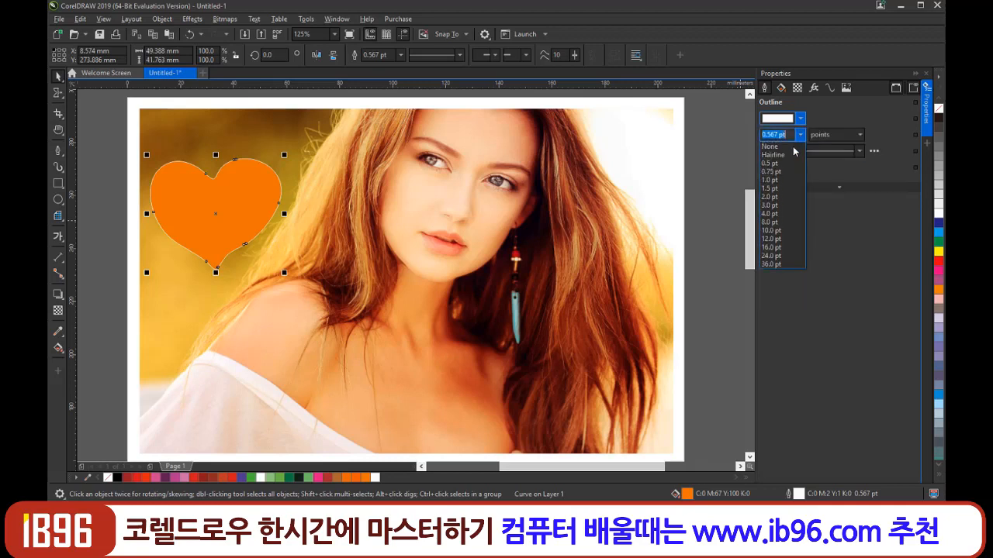
{"action": "left_click", "coordinate": [779, 189]}
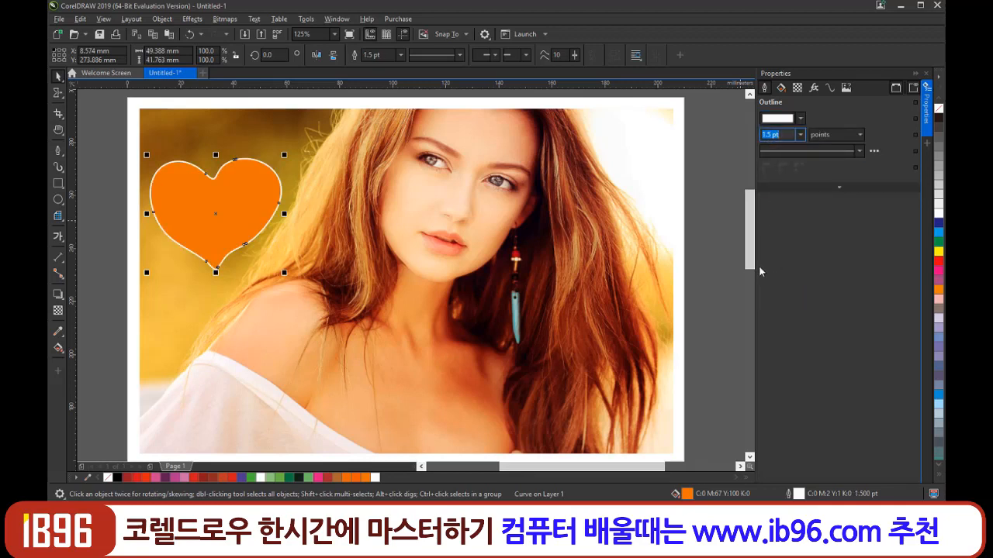
{"action": "left_click", "coordinate": [730, 293]}
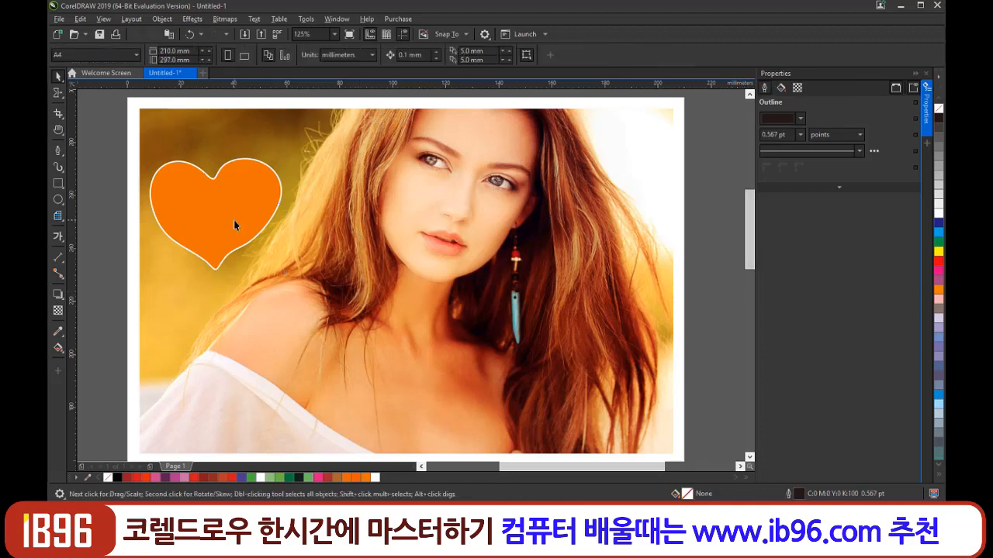
Move the heart slightly up and to the right, to about X 10.7 mm, Y 276.6 mm.
{"action": "left_click_drag", "start_coordinate": [234, 219], "coordinate": [255, 207]}
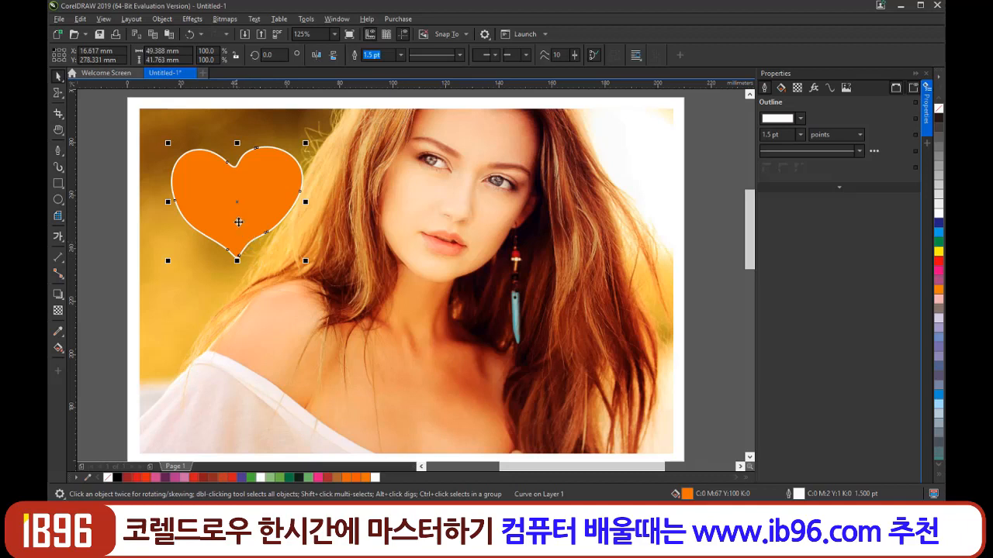
{"action": "left_click_drag", "start_coordinate": [237, 224], "coordinate": [222, 228]}
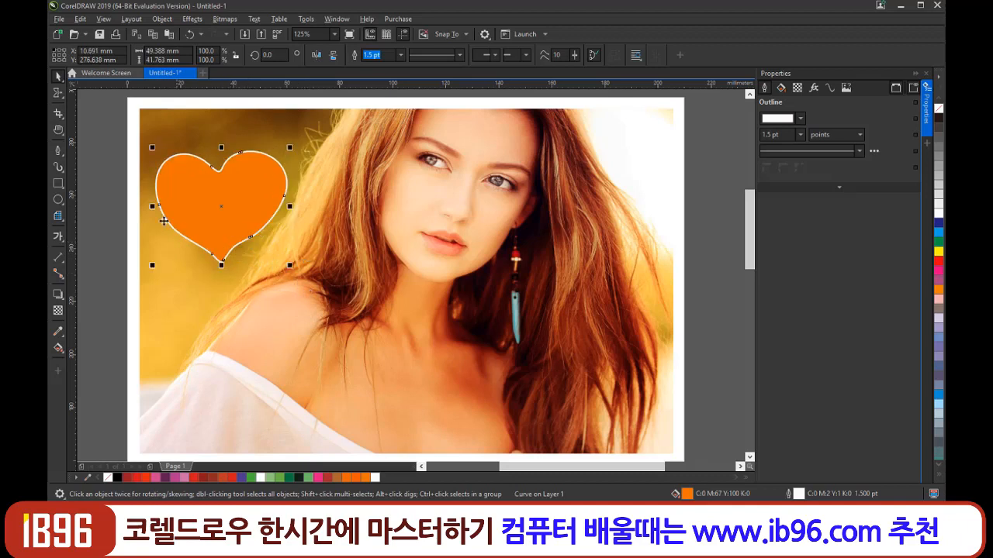
Move the heart slightly up and to the left, to about X 9.8 mm, Y 279.4 mm.
{"action": "left_click", "coordinate": [117, 181]}
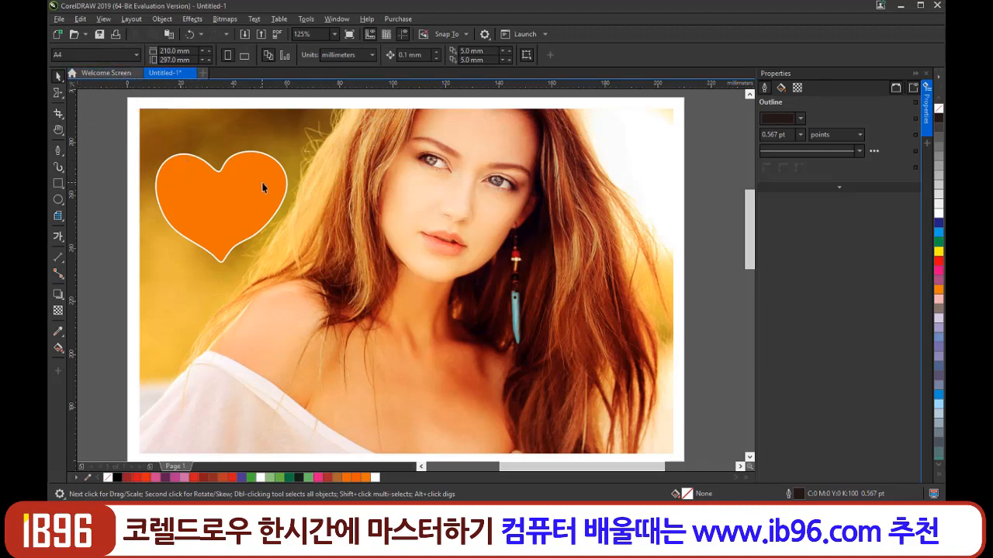
{"action": "left_click", "coordinate": [197, 204]}
{"action": "left_click_drag", "start_coordinate": [197, 203], "coordinate": [198, 203]}
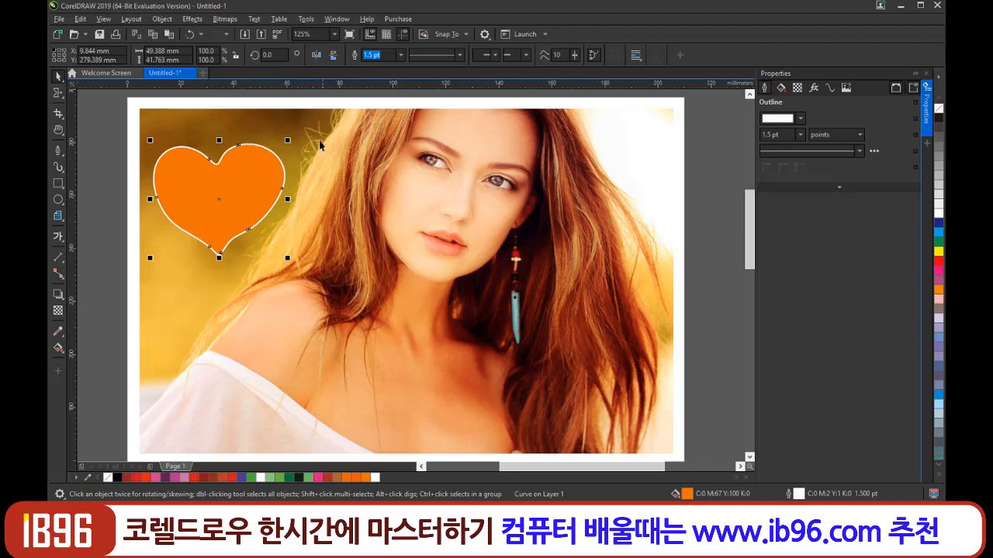
Examine the page size, orientation and resolution options for creating a new document, and cancel without creating one.
{"action": "left_click", "coordinate": [59, 19]}
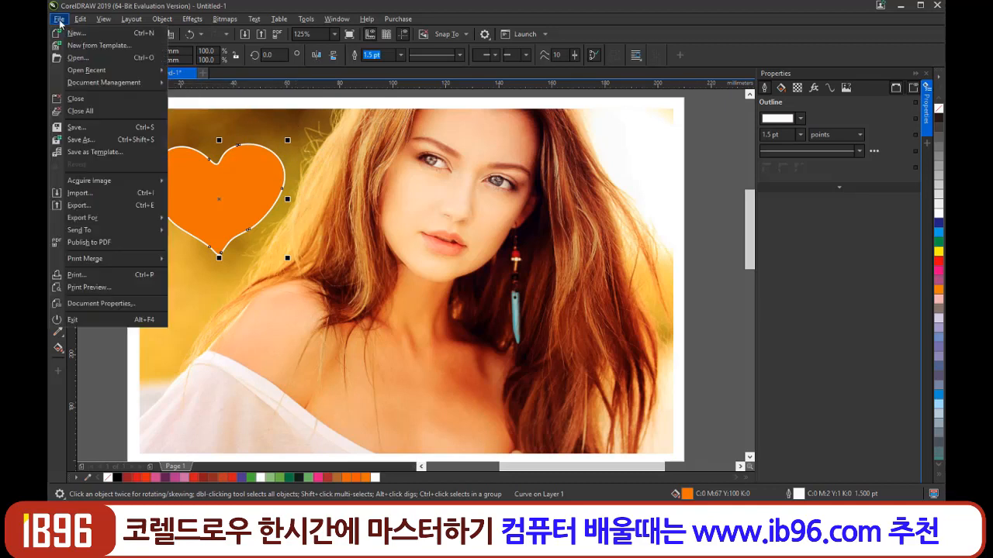
{"action": "left_click", "coordinate": [66, 34]}
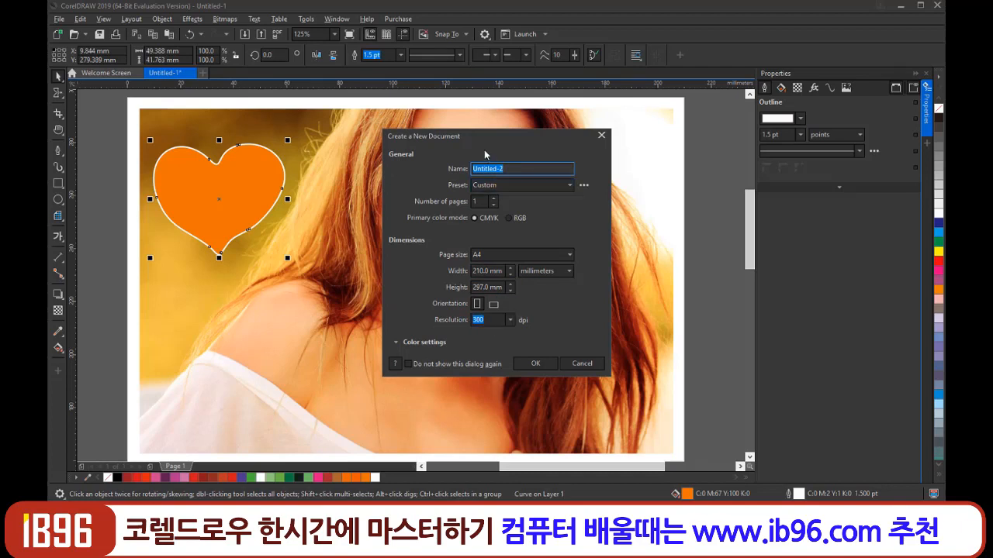
{"action": "left_click_drag", "start_coordinate": [489, 142], "coordinate": [605, 152]}
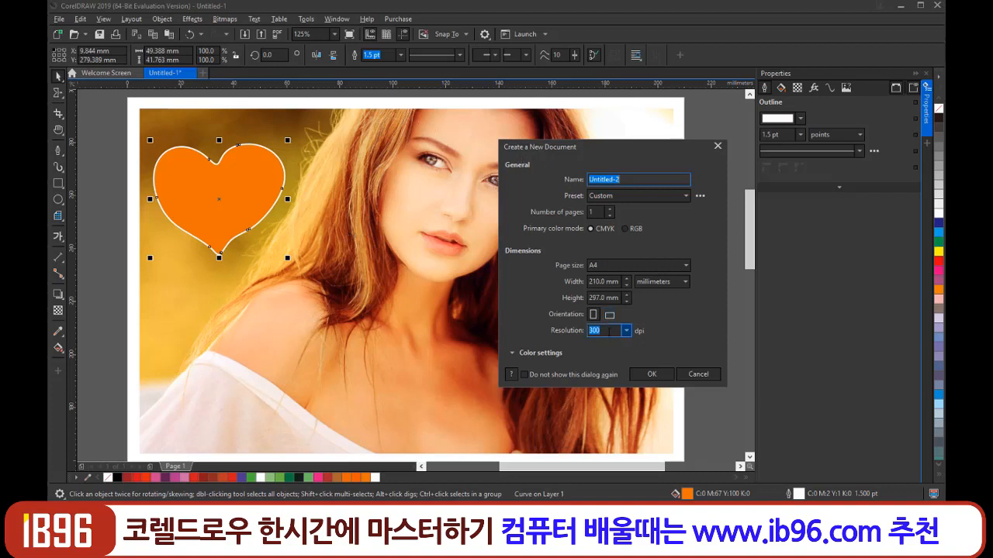
{"action": "left_click", "coordinate": [609, 331]}
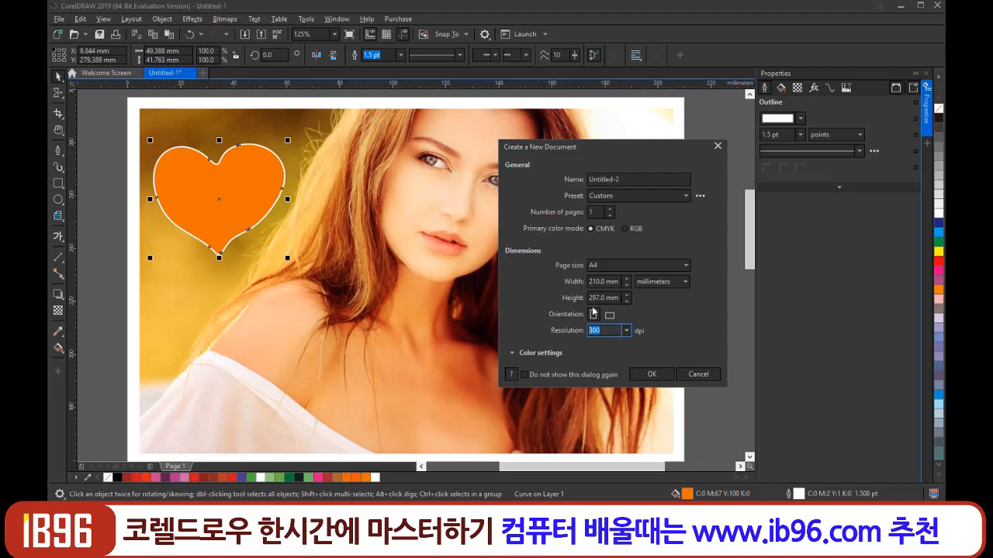
{"action": "left_click", "coordinate": [697, 376]}
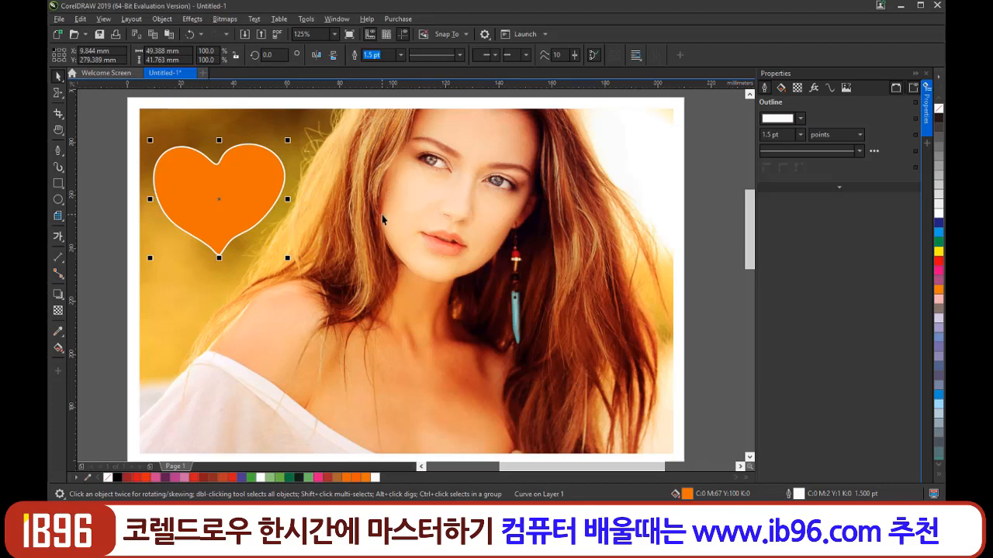
Delete the orange heart and convert the photo to vector shapes with Quick Trace.
{"action": "left_click", "coordinate": [184, 202]}
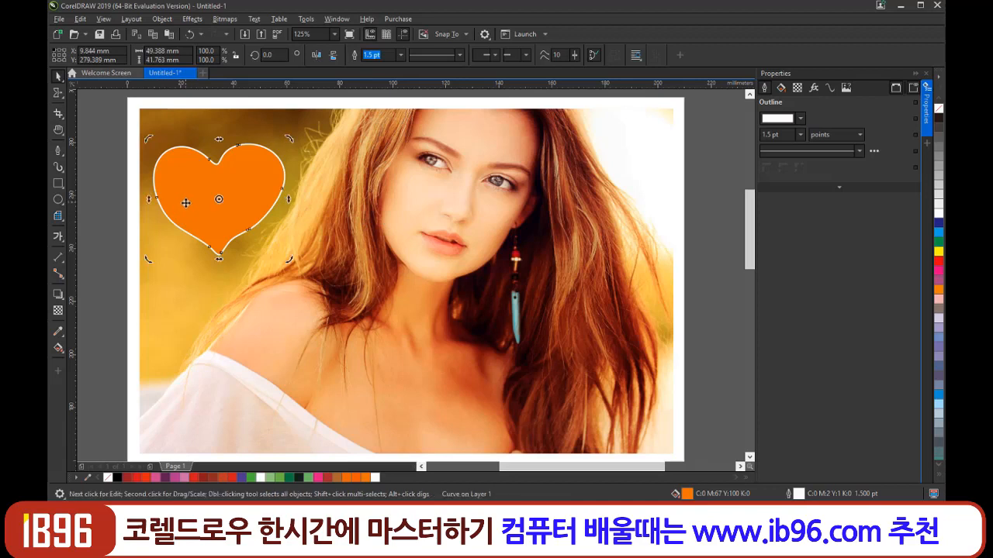
{"action": "key", "text": "Delete"}
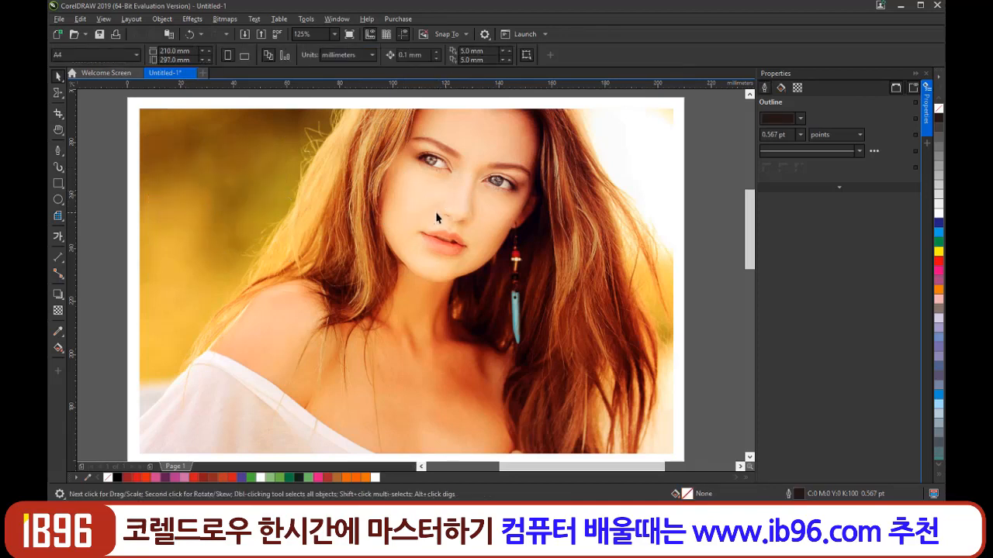
{"action": "left_click", "coordinate": [251, 184]}
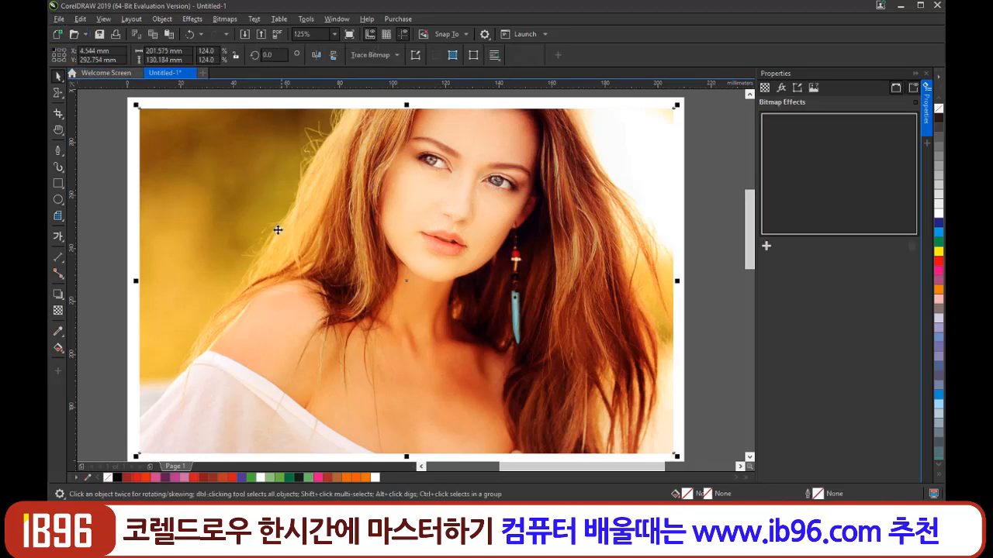
{"action": "right_click", "coordinate": [272, 166]}
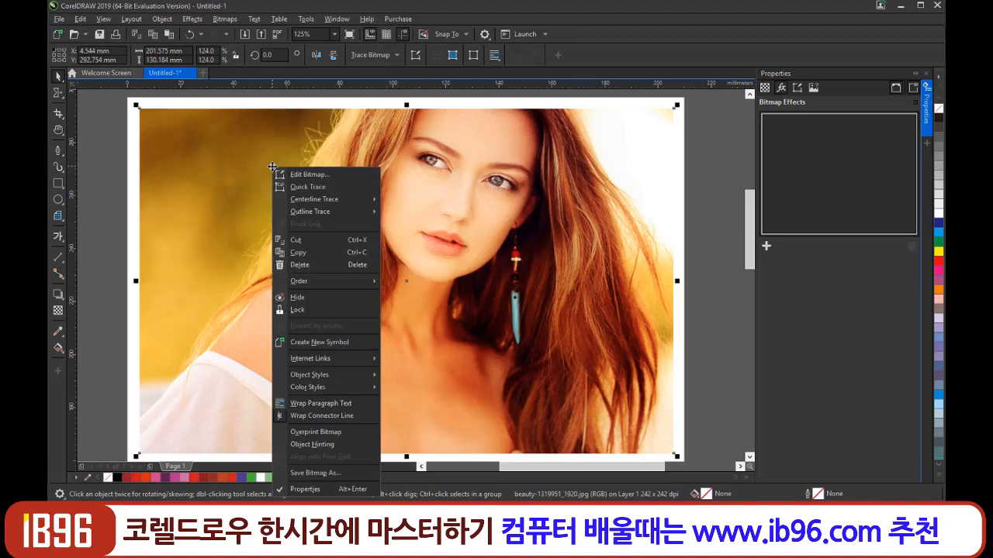
{"action": "left_click", "coordinate": [321, 188]}
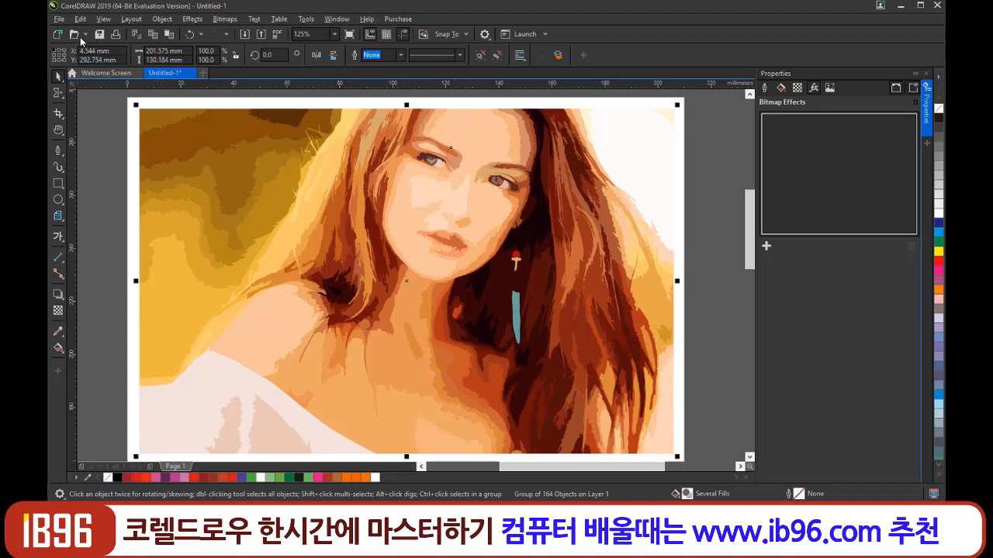
Start an export of the traced image and examine the available file formats, keeping PDF - Adobe Portable Document Format.
{"action": "left_click", "coordinate": [60, 20]}
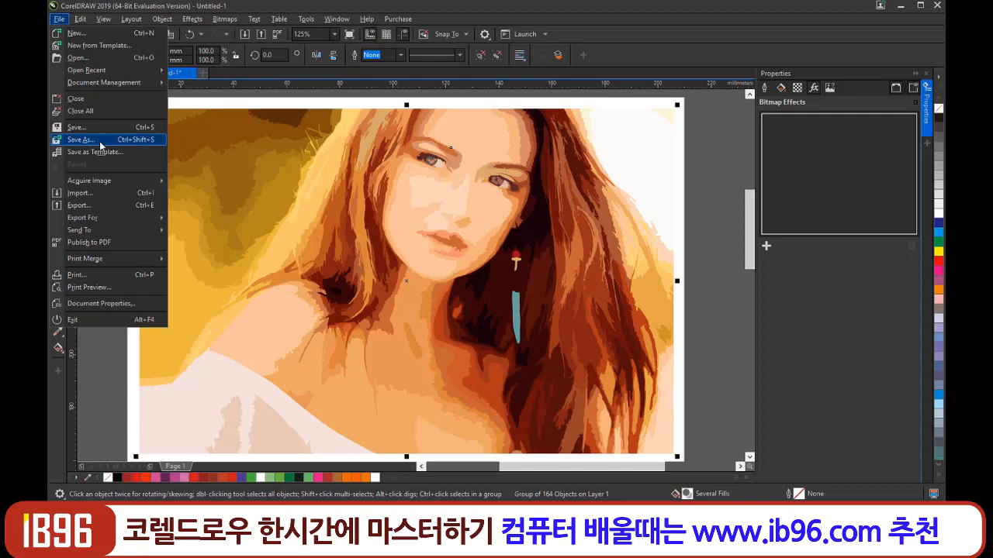
{"action": "left_click", "coordinate": [86, 205]}
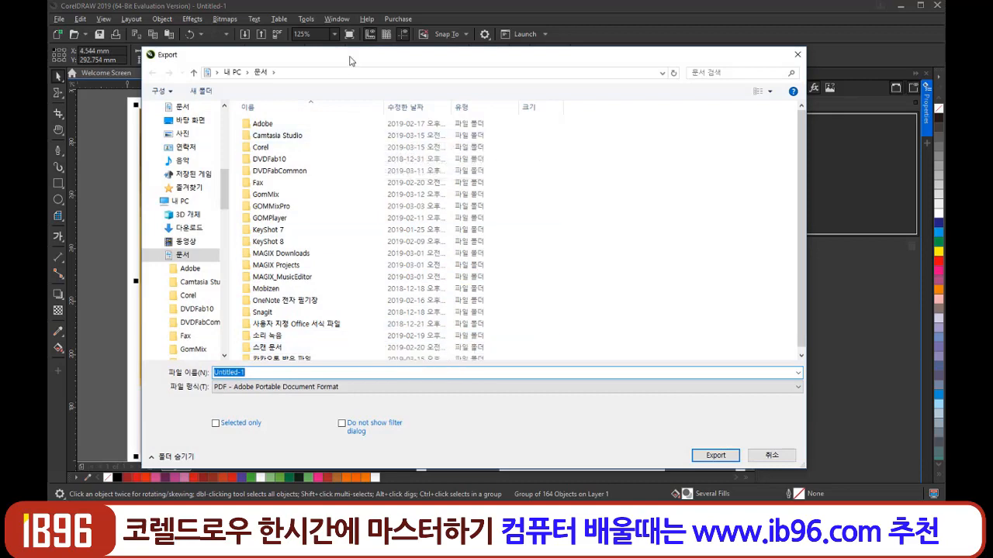
{"action": "left_click_drag", "start_coordinate": [350, 61], "coordinate": [320, 0]}
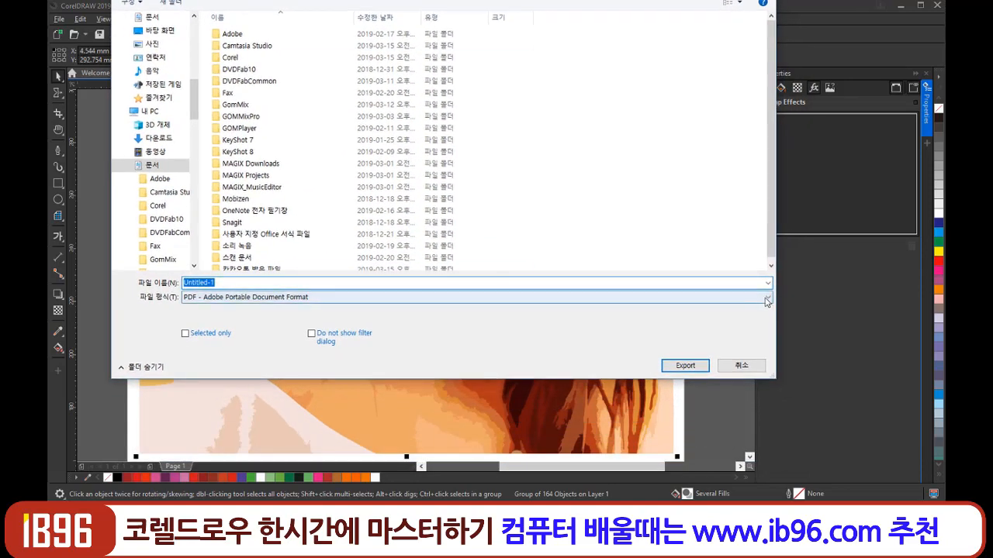
{"action": "left_click", "coordinate": [766, 298]}
{"action": "scroll", "coordinate": [418, 384], "scroll_direction": "down", "scroll_amount": 2}
{"action": "scroll", "coordinate": [372, 372], "scroll_direction": "up", "scroll_amount": 2}
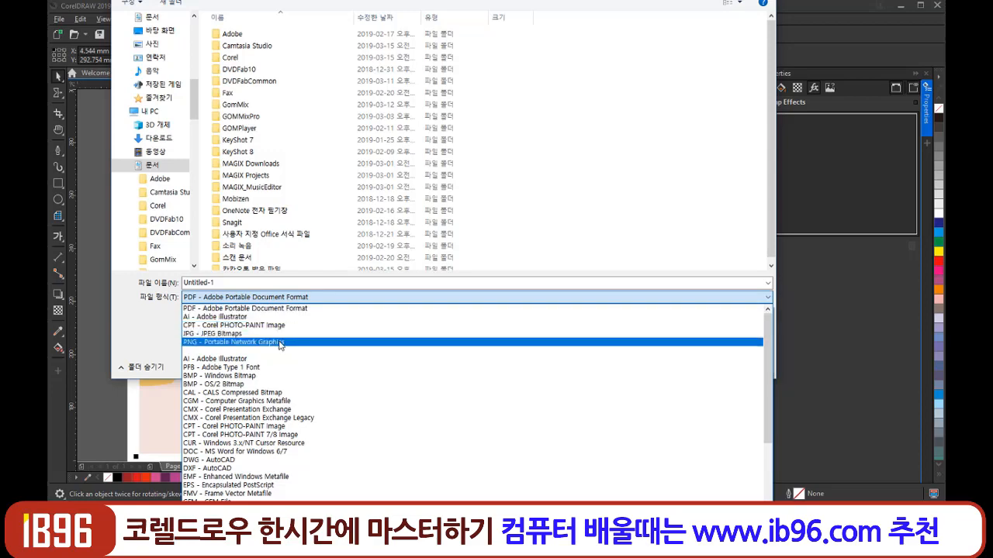
{"action": "scroll", "coordinate": [280, 376], "scroll_direction": "down", "scroll_amount": 7}
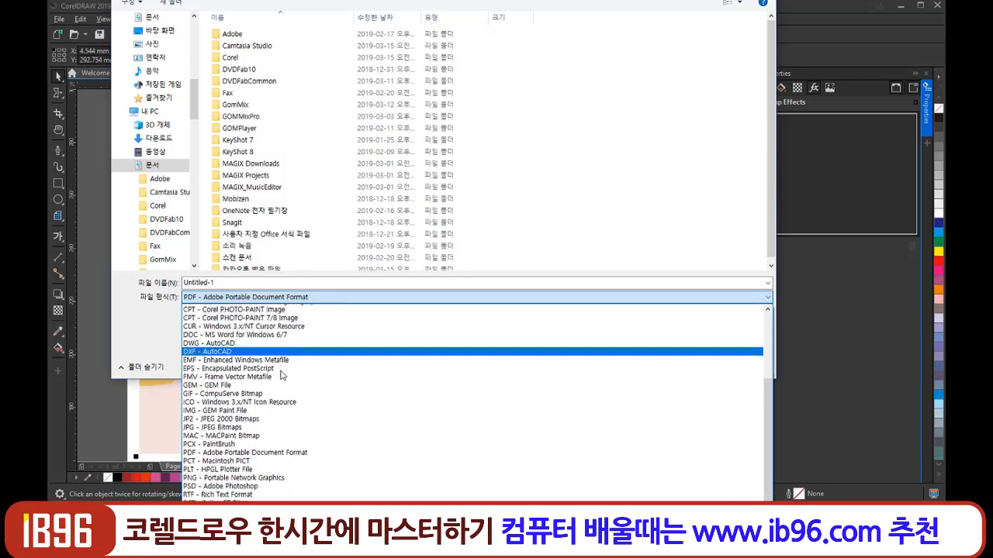
{"action": "scroll", "coordinate": [281, 367], "scroll_direction": "down", "scroll_amount": 1}
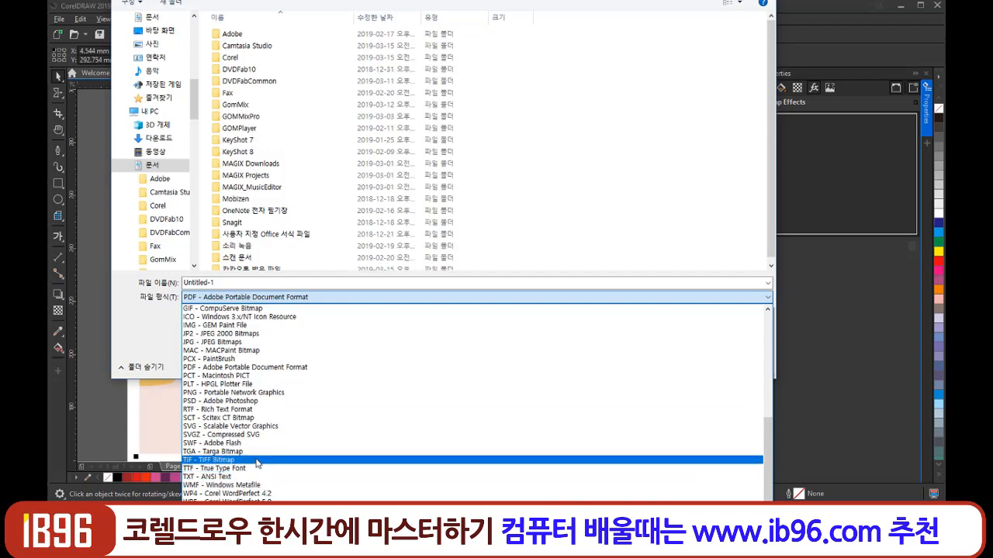
{"action": "scroll", "coordinate": [257, 463], "scroll_direction": "up", "scroll_amount": 5}
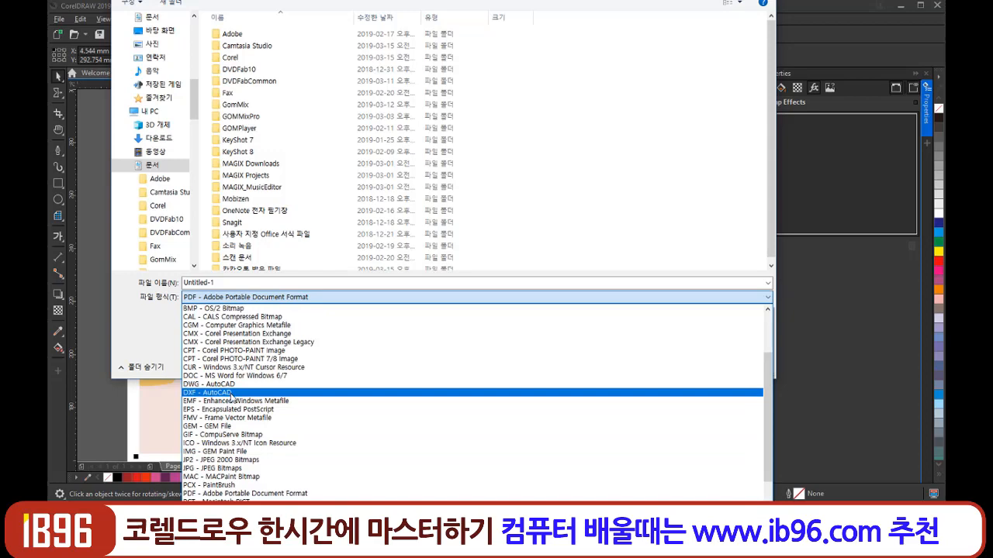
{"action": "scroll", "coordinate": [231, 398], "scroll_direction": "up", "scroll_amount": 1}
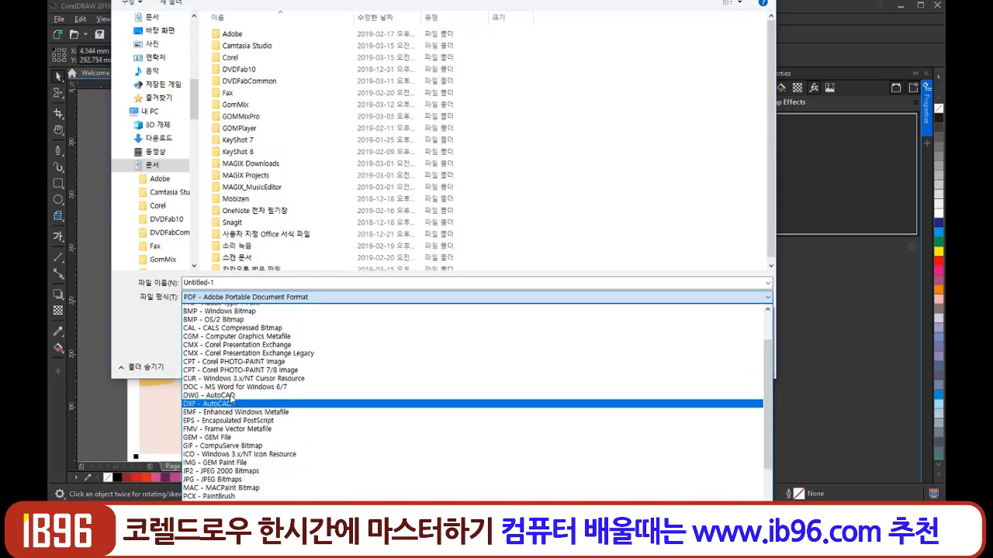
{"action": "scroll", "coordinate": [231, 398], "scroll_direction": "up", "scroll_amount": 3}
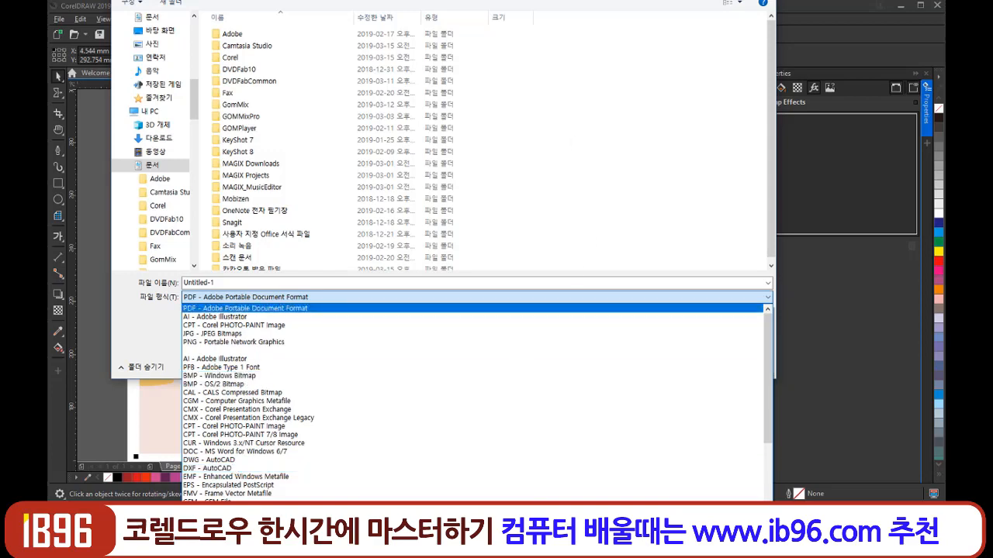
{"action": "left_click", "coordinate": [577, 198]}
{"action": "left_click_drag", "start_coordinate": [527, 7], "coordinate": [532, 62]}
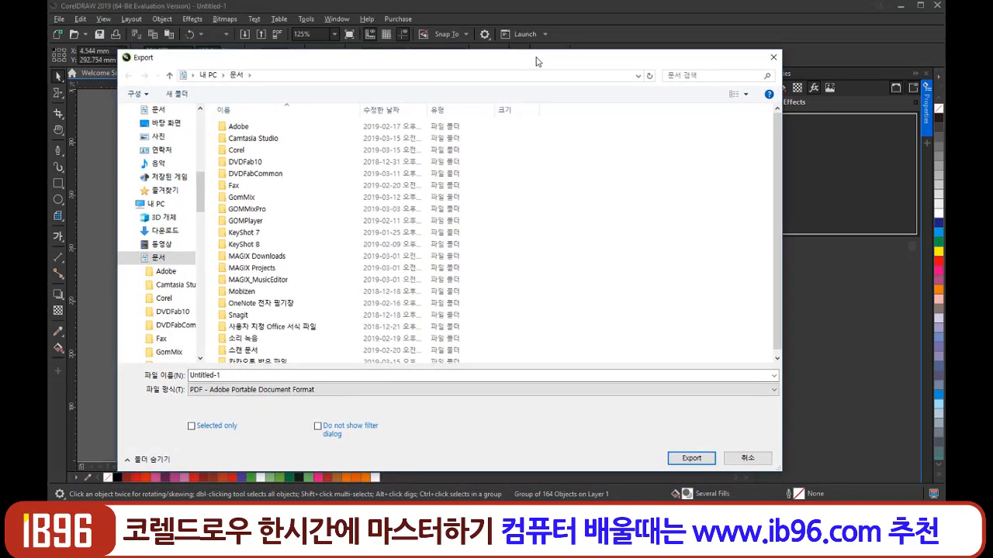